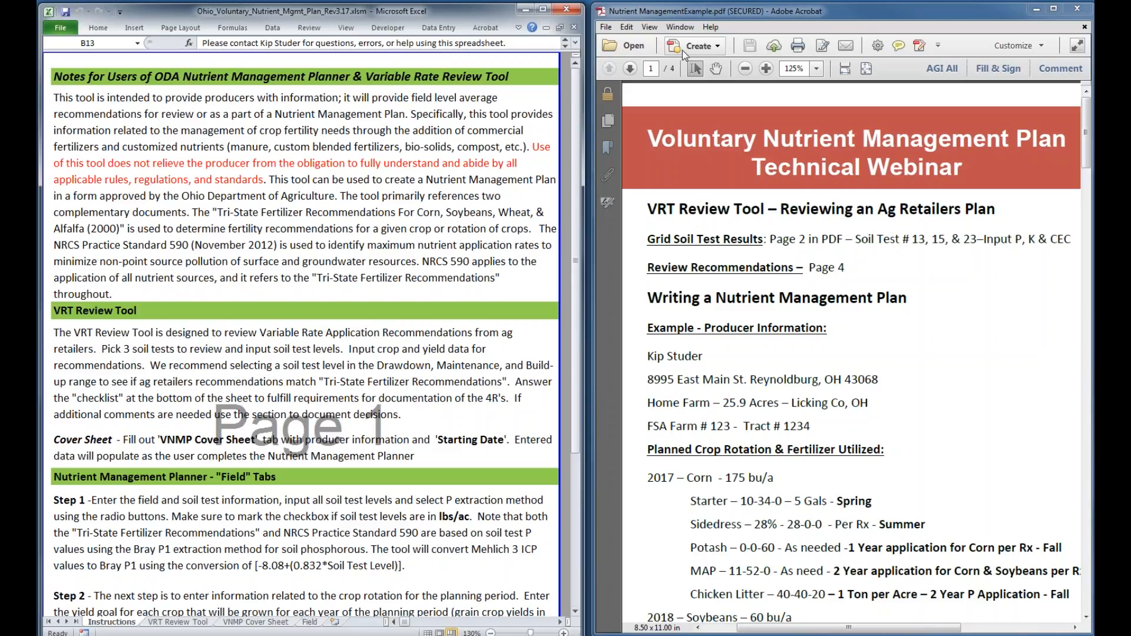
Maximize the workbook and read through the Instructions, VRT Review Tool, VNMP Cover Sheet and Field sheets
left_click(543, 10)
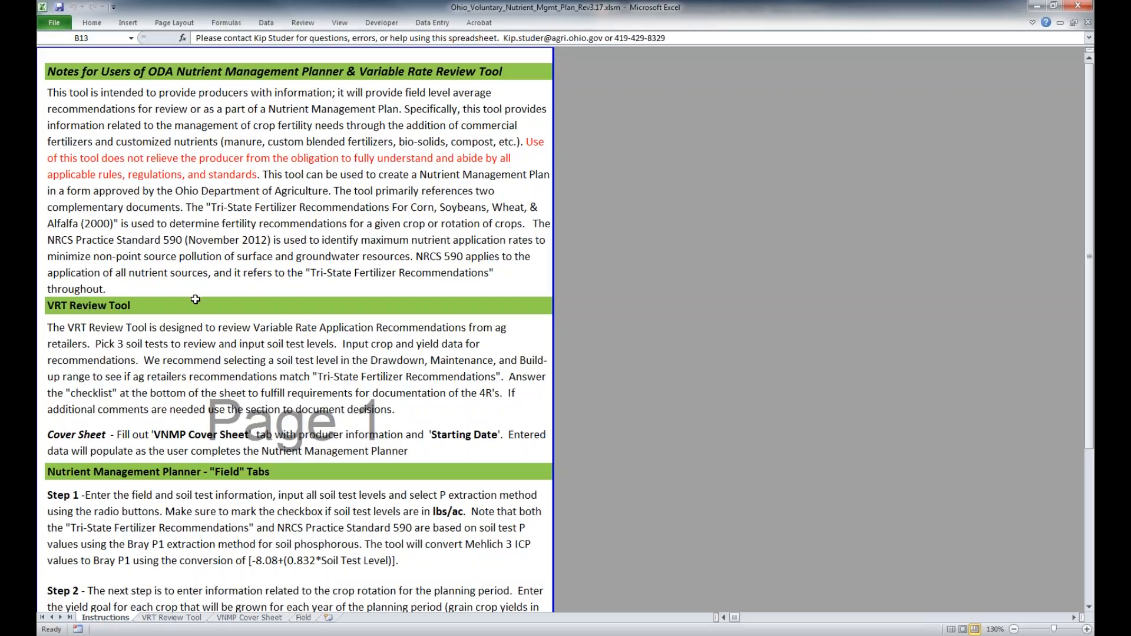
scroll(195, 299, "down", 3)
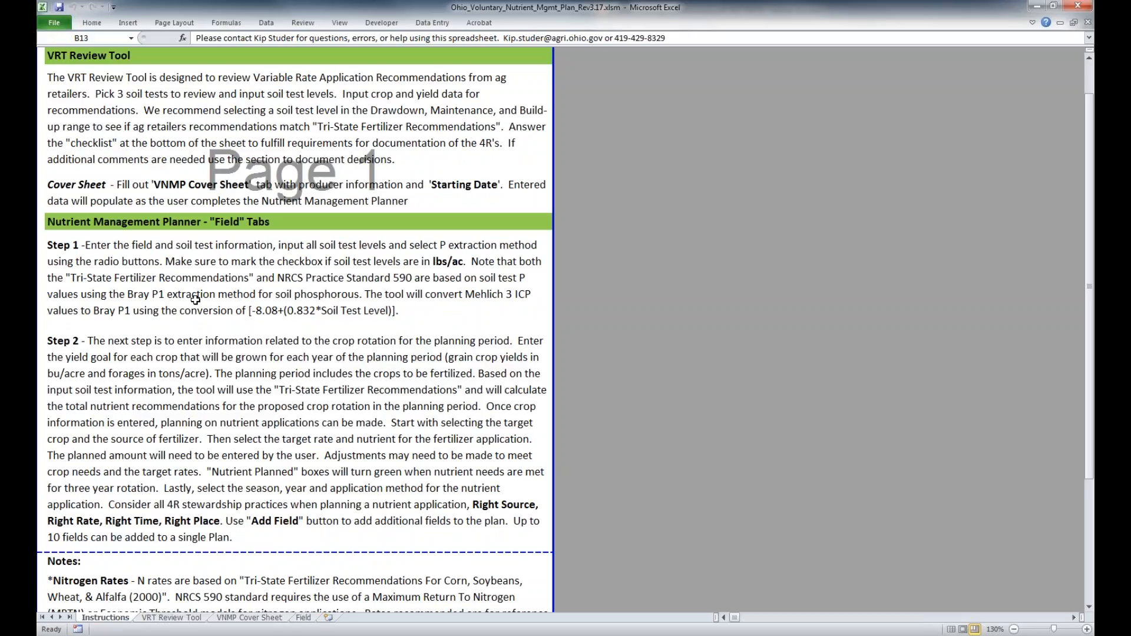
scroll(195, 300, "down", 3)
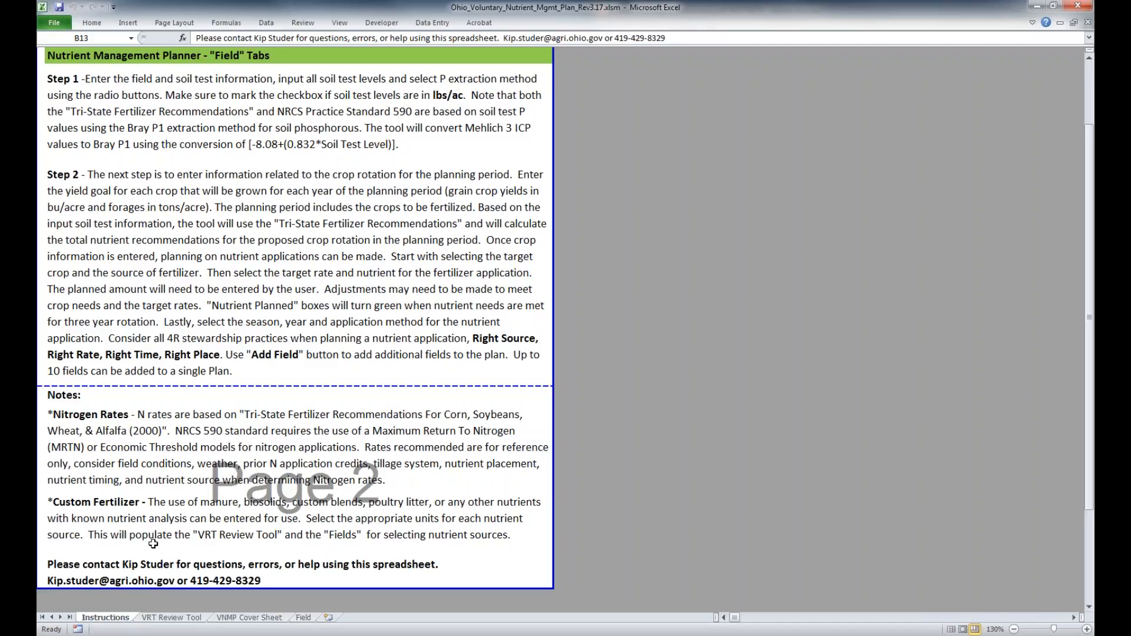
left_click(166, 619)
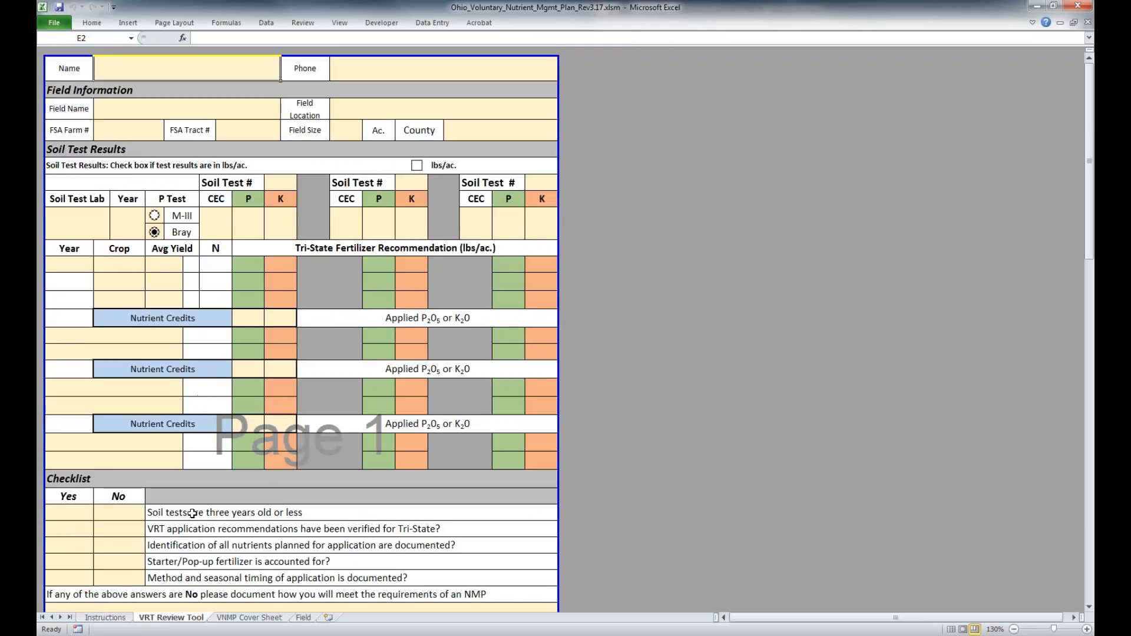
left_click(236, 620)
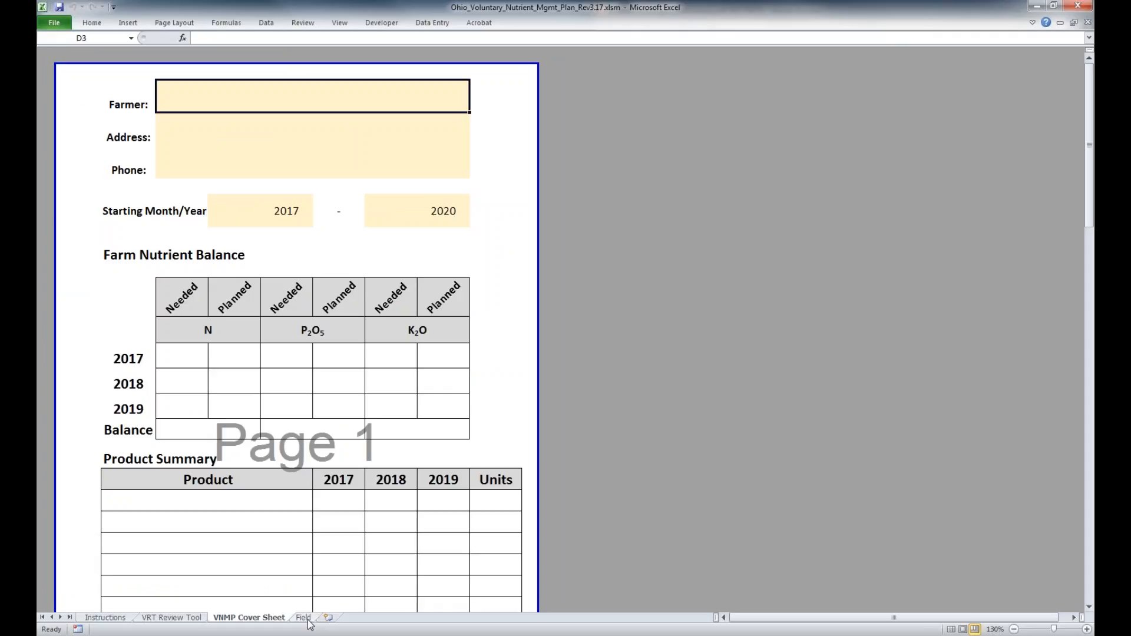
left_click(304, 618)
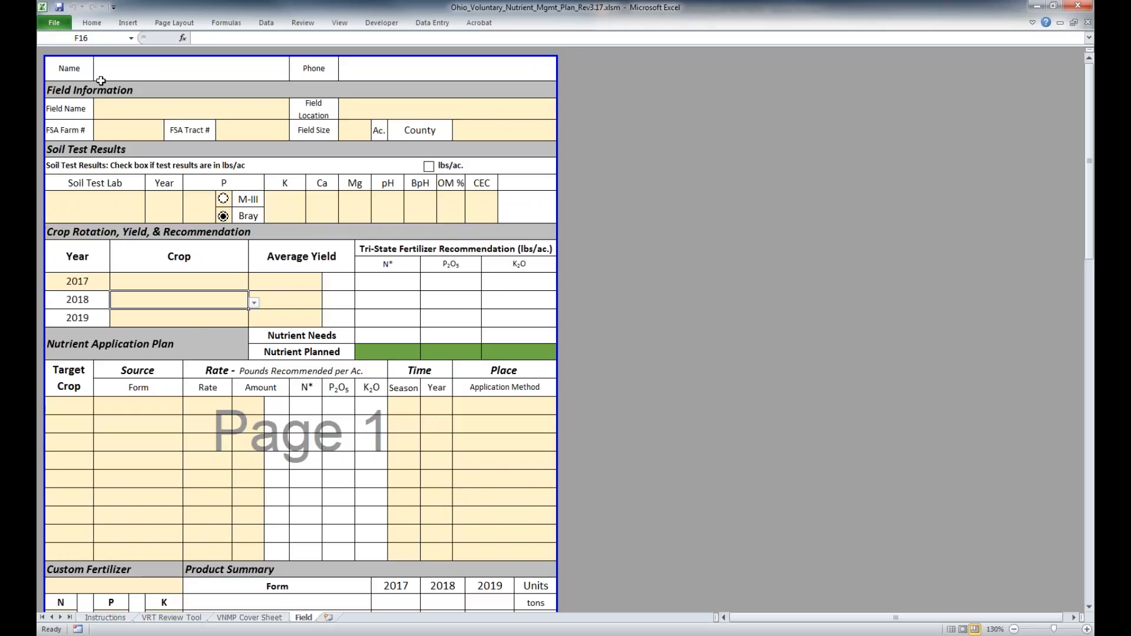
left_click(117, 111)
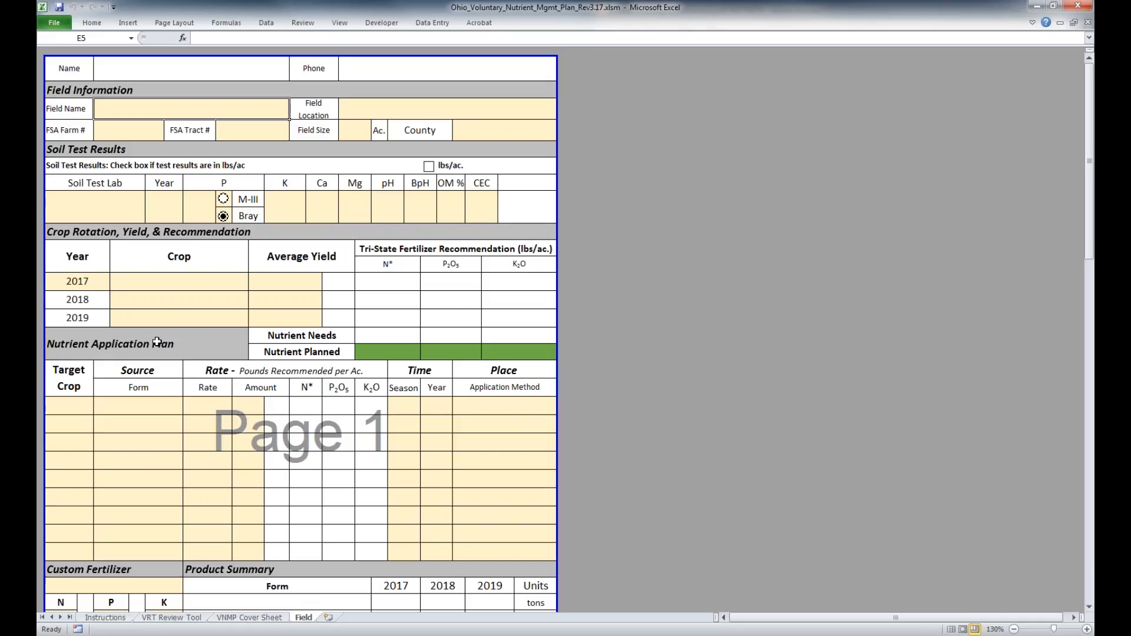
scroll(157, 342, "down", 1)
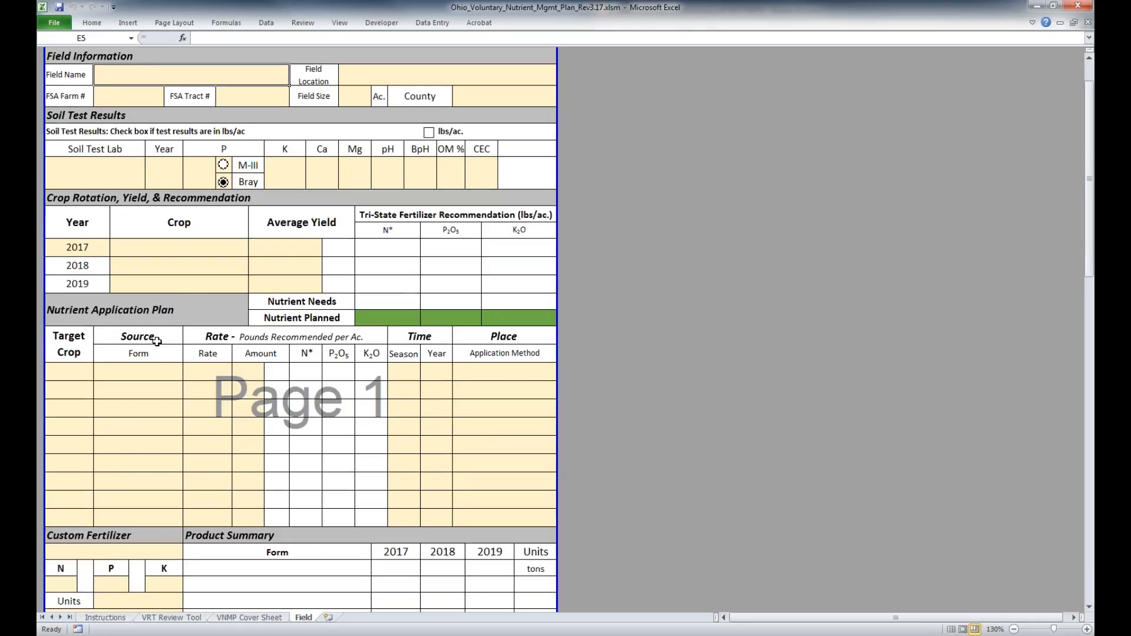
scroll(157, 345, "down", 3)
scroll(157, 353, "down", 4)
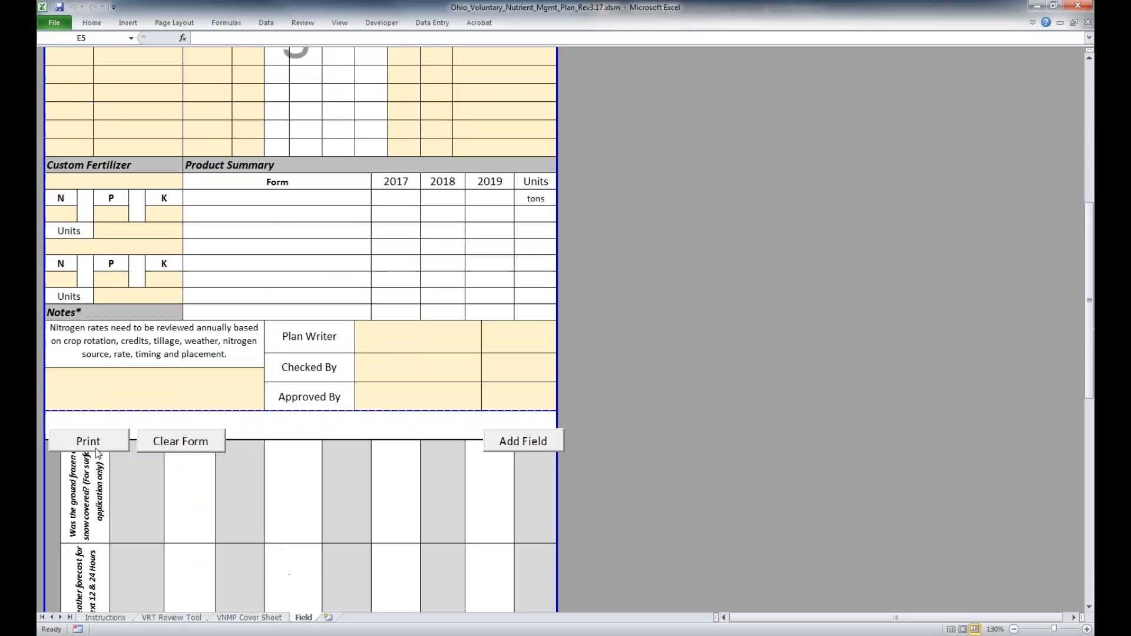
Preview the Field form's printout, close the preview, and call up the form-clearing confirmation but decline it
left_click(95, 446)
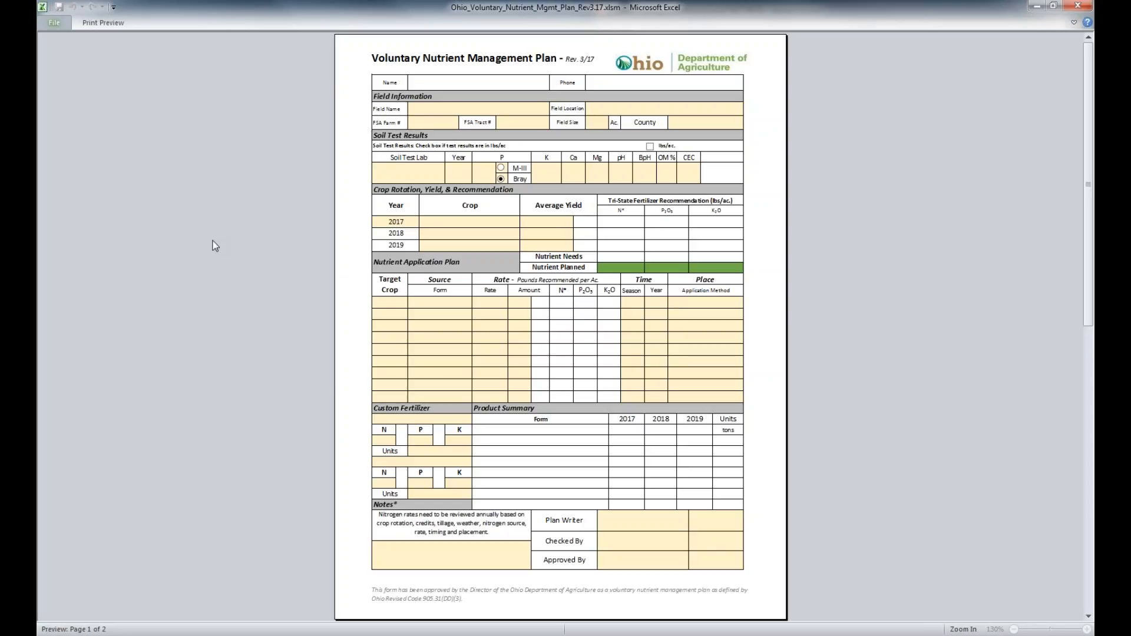
key("Escape")
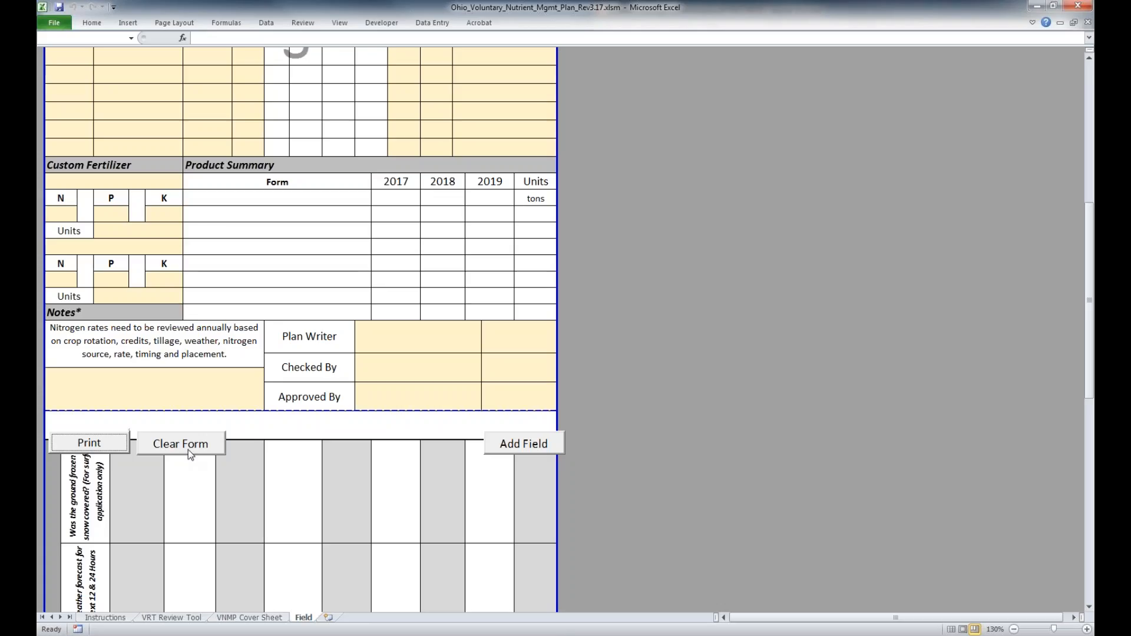
left_click(189, 450)
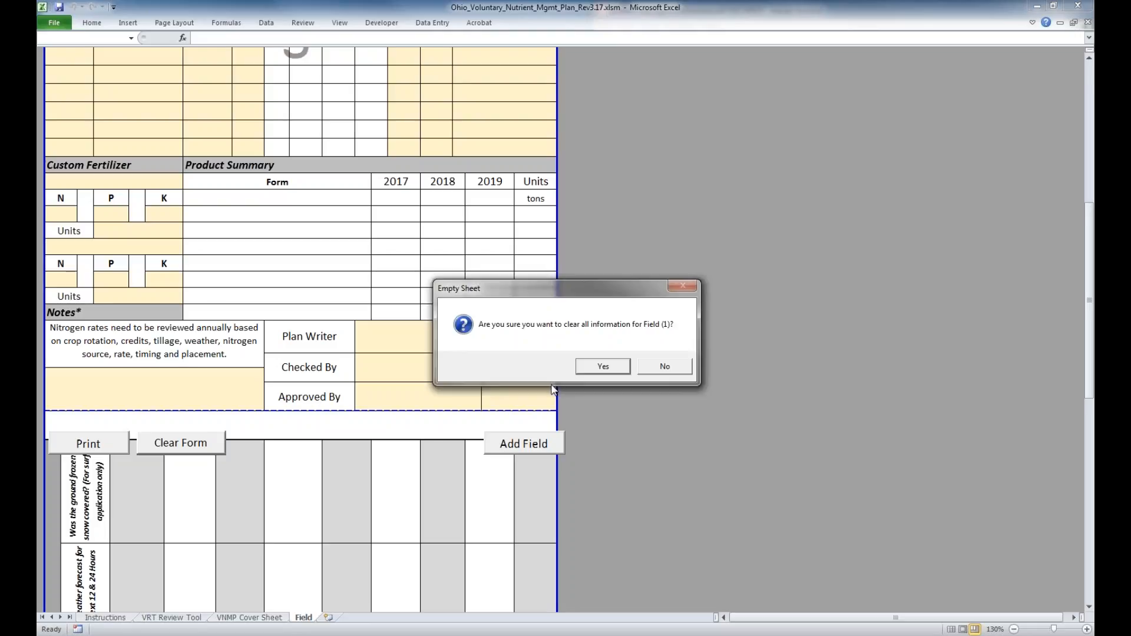
left_click(674, 369)
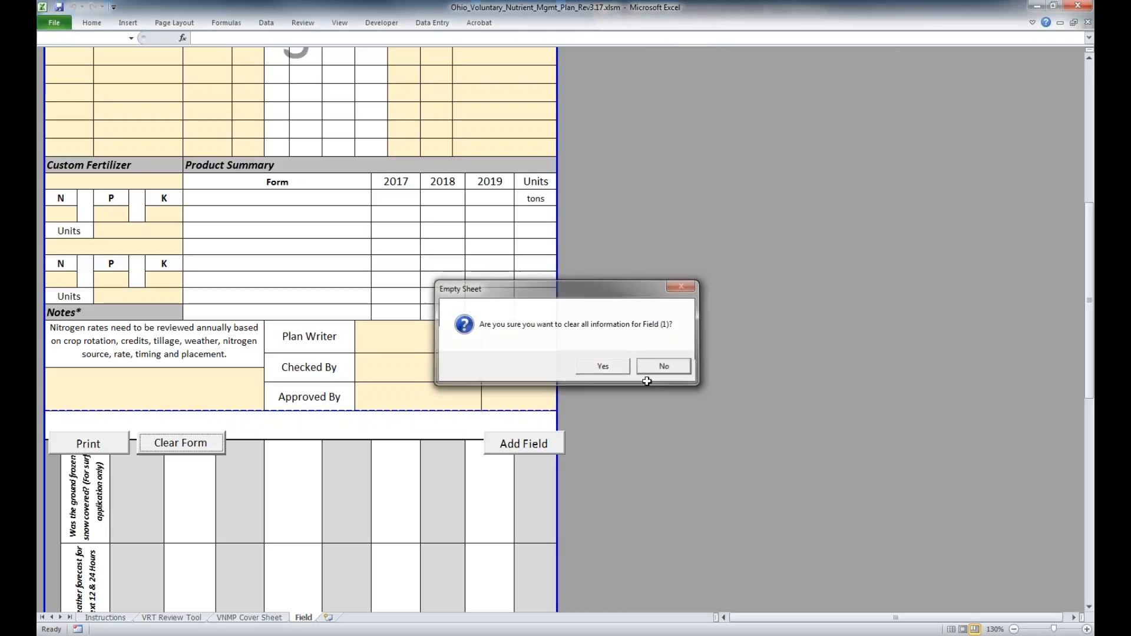
Add another field sheet to the plan and check it against the cover sheet and the original Field sheet
left_click(522, 448)
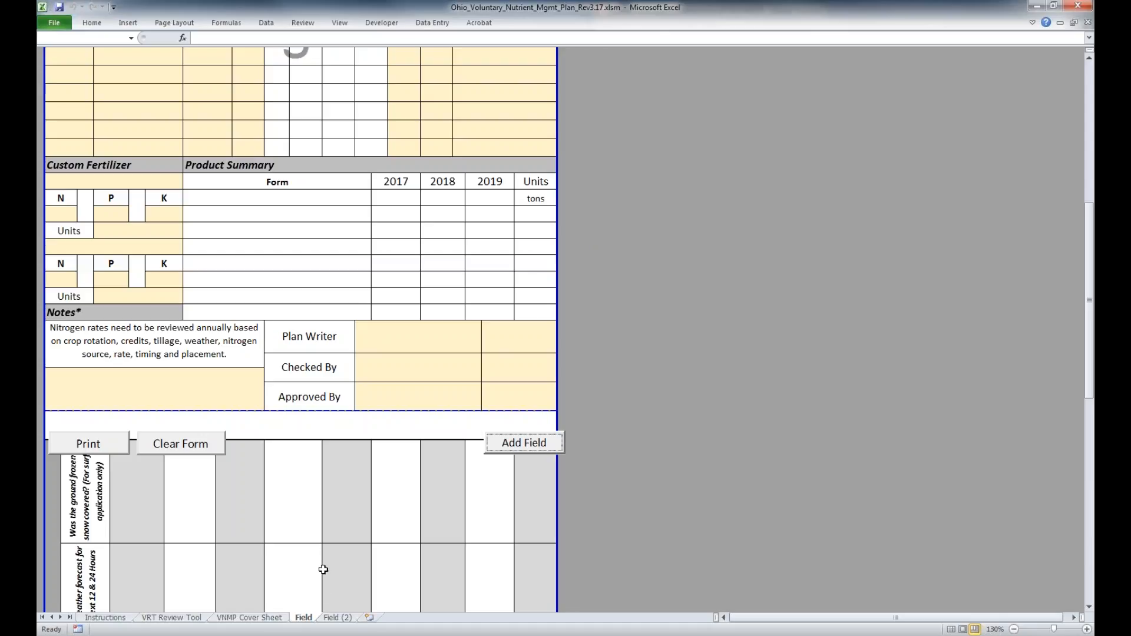
left_click(345, 618)
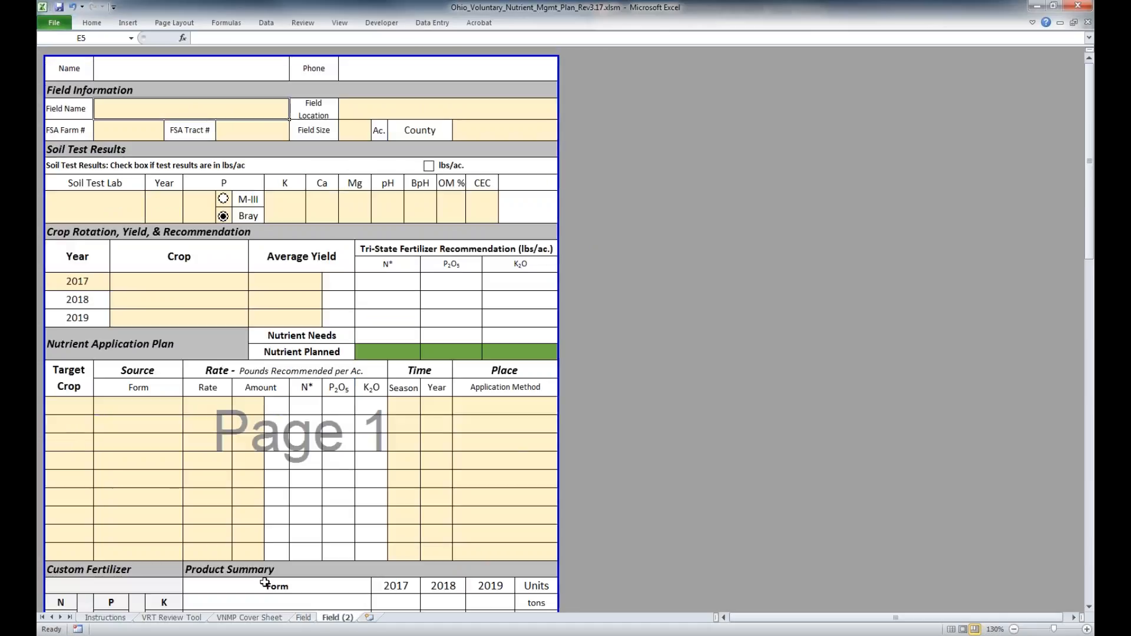
left_click(304, 619)
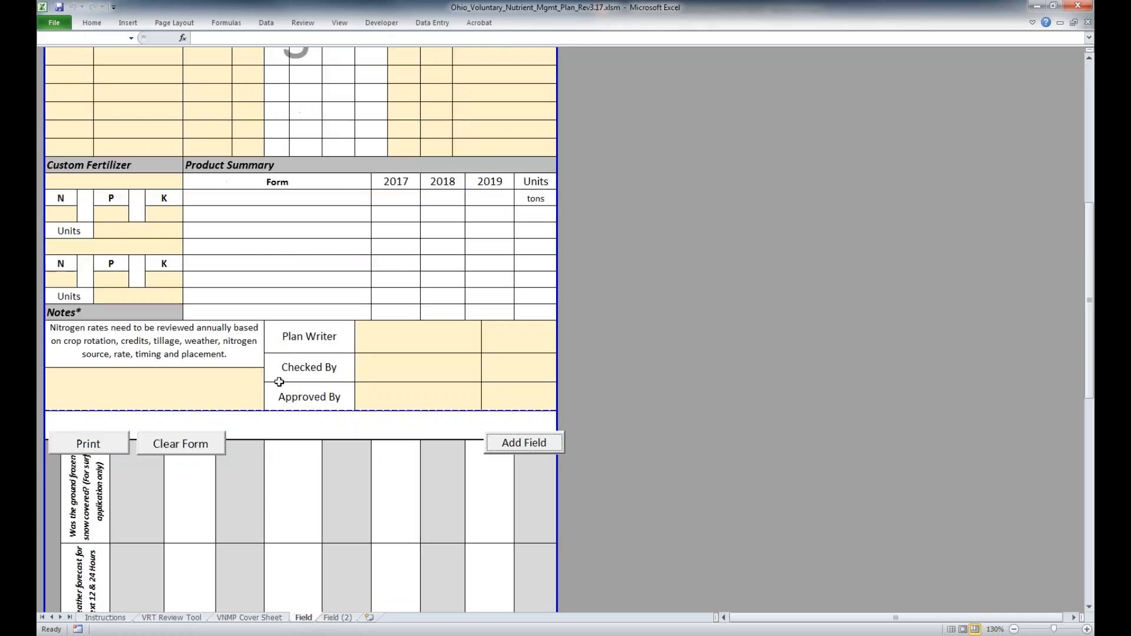
left_click(243, 619)
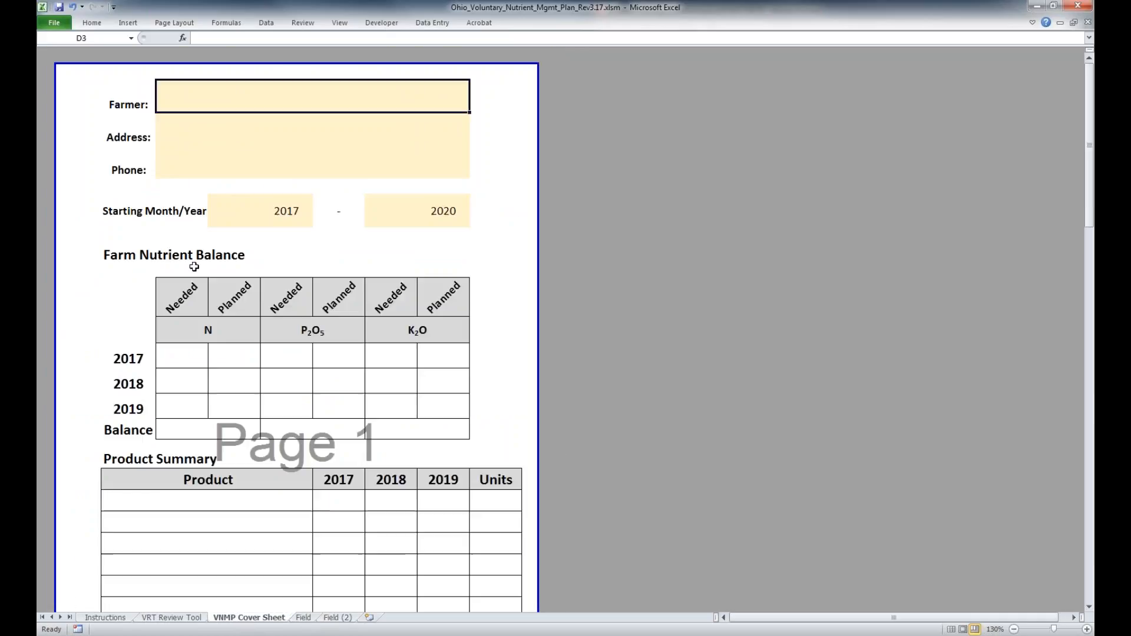
left_click(303, 618)
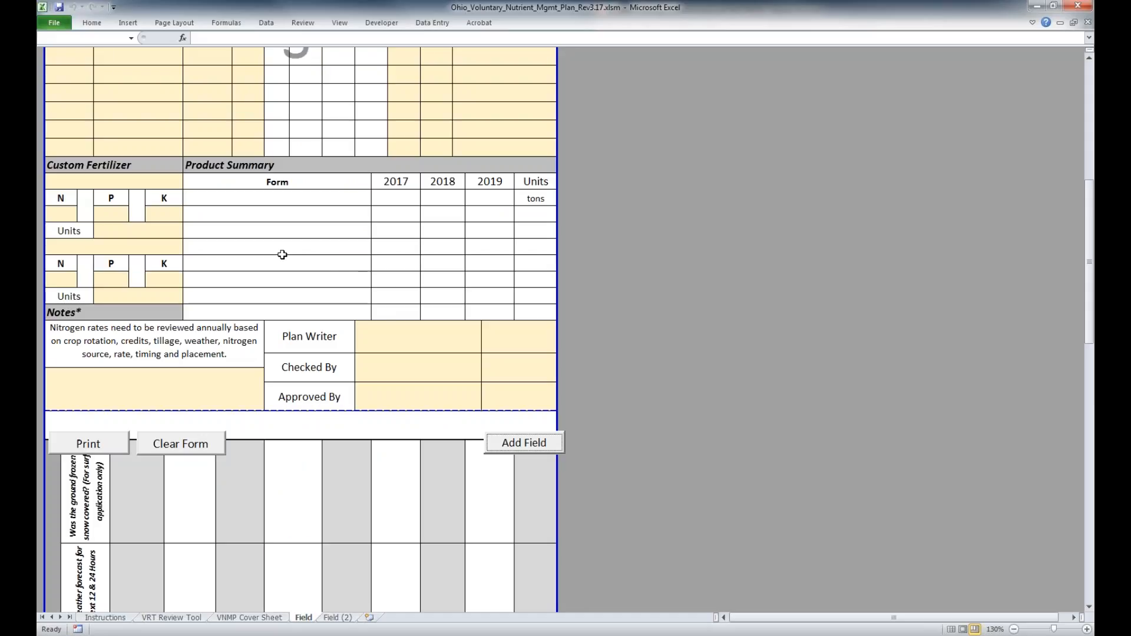
scroll(282, 254, "up", 3)
scroll(282, 260, "up", 5)
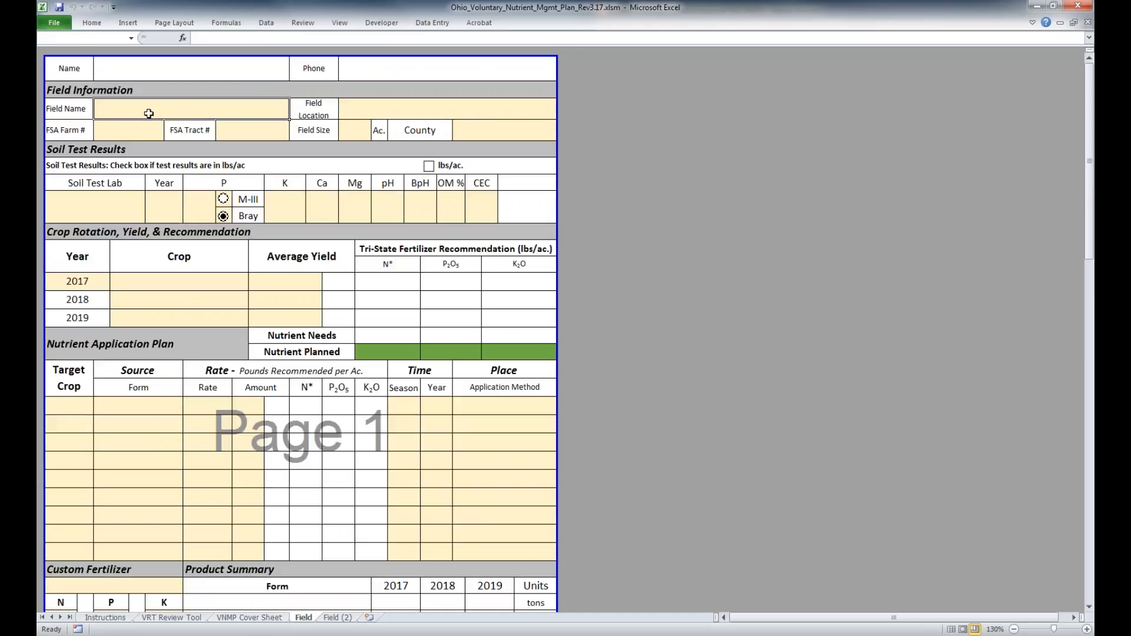
Enter the farmer's name on the VNMP Cover Sheet and check that it carries over to the Field sheet
left_click(246, 617)
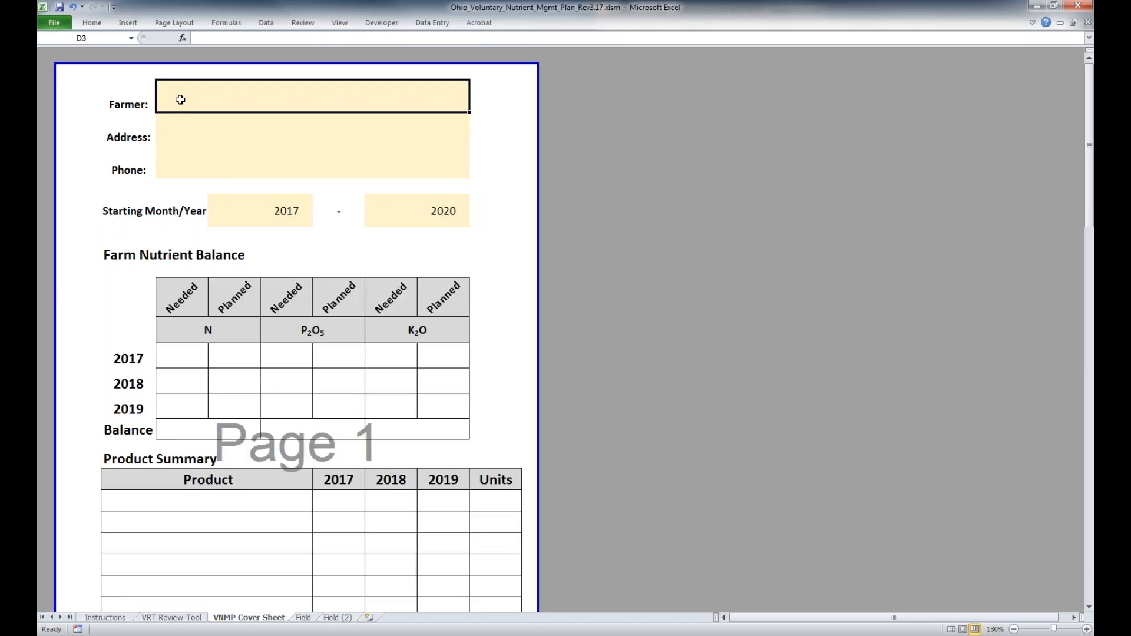
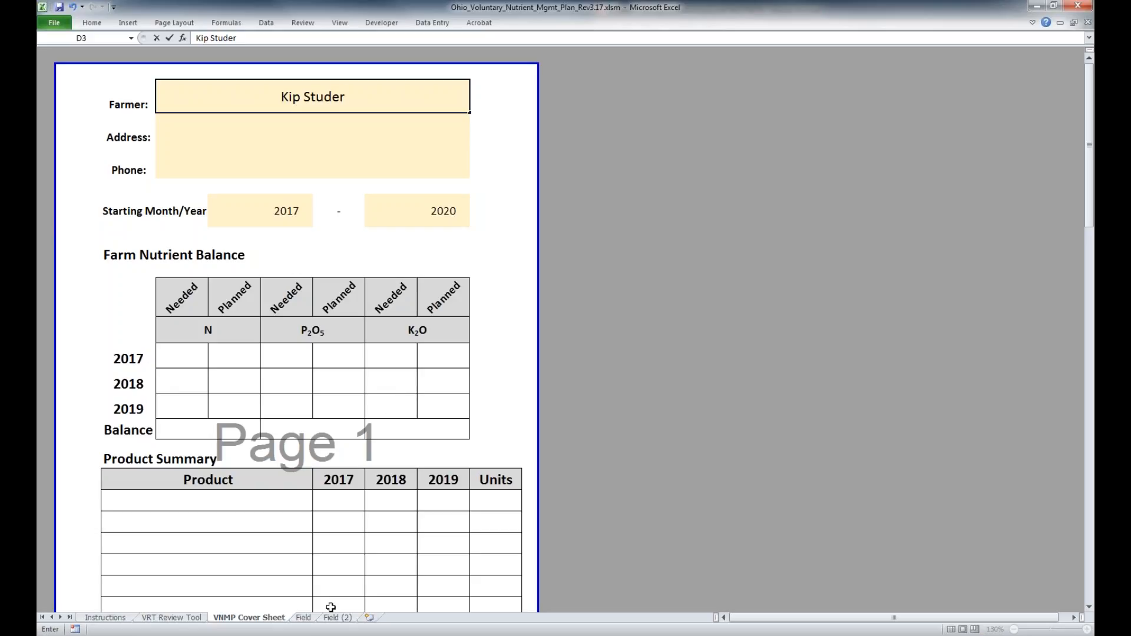
left_click(303, 618)
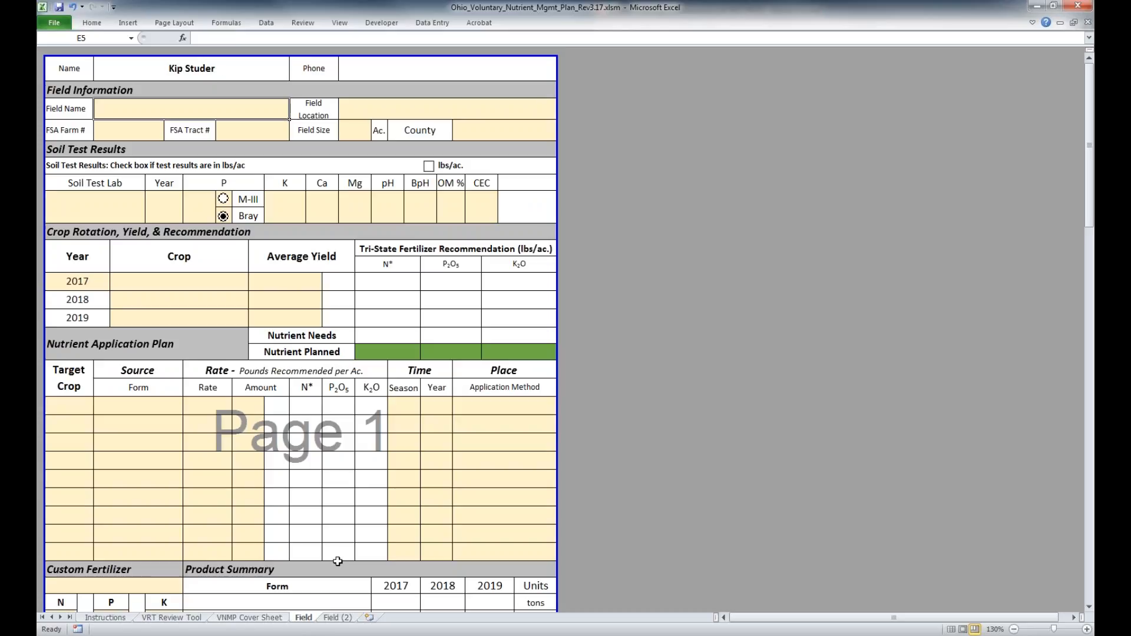
left_click(246, 619)
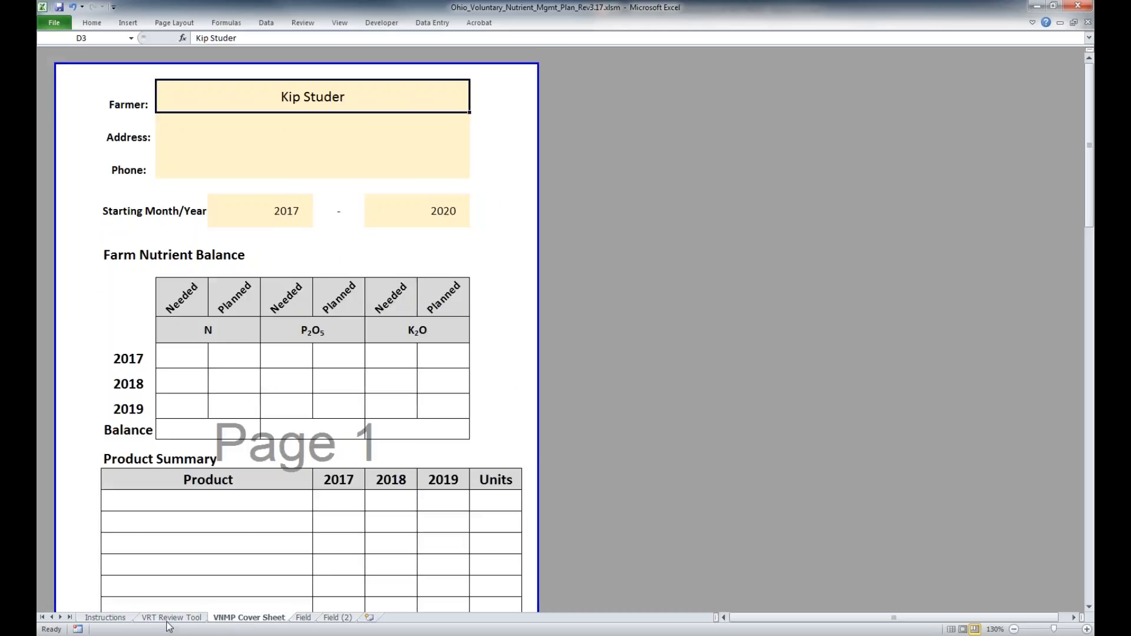
Show the VRT Review Tool sheet and arrange the workbook window side by side with the example PDF
left_click(171, 619)
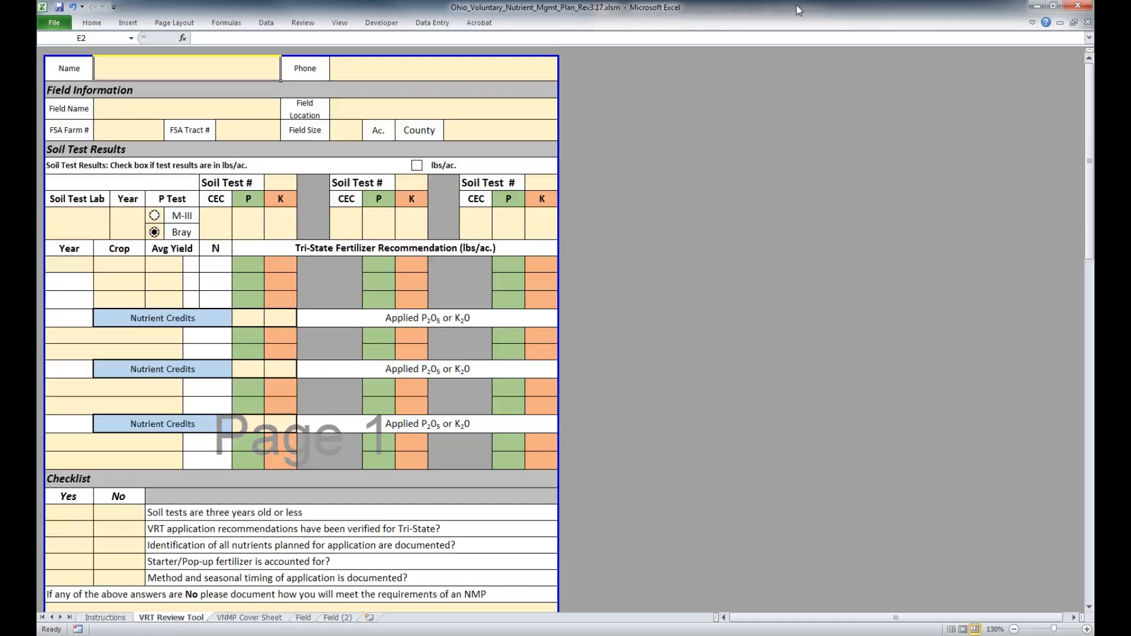
double_click(799, 10)
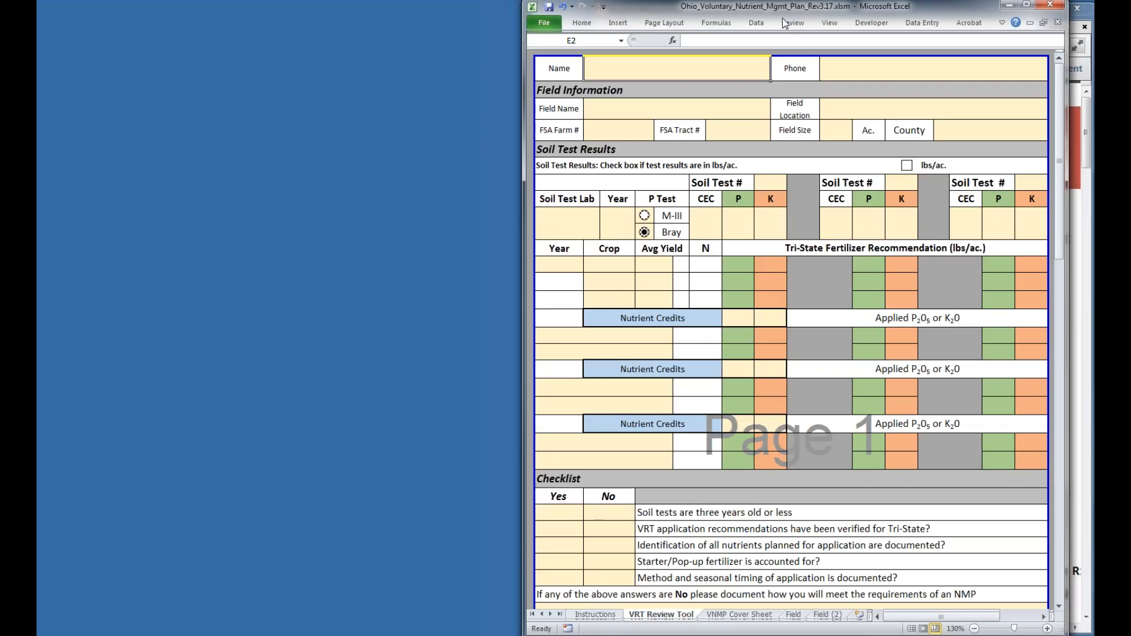
left_click_drag(914, 6, 484, 24)
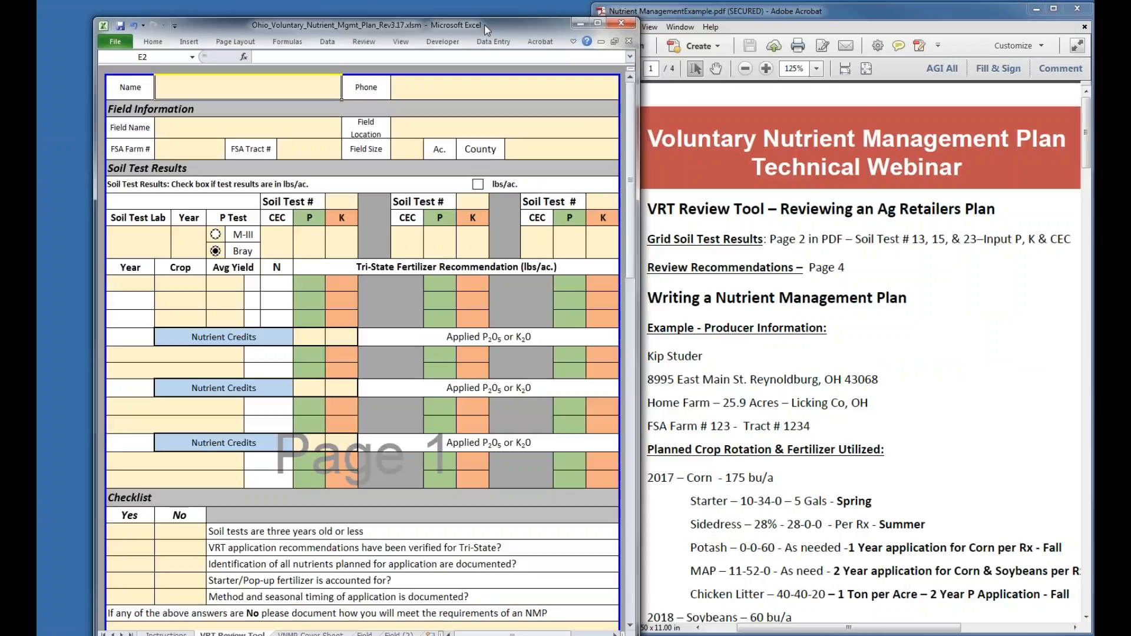
left_click_drag(484, 25, 430, 8)
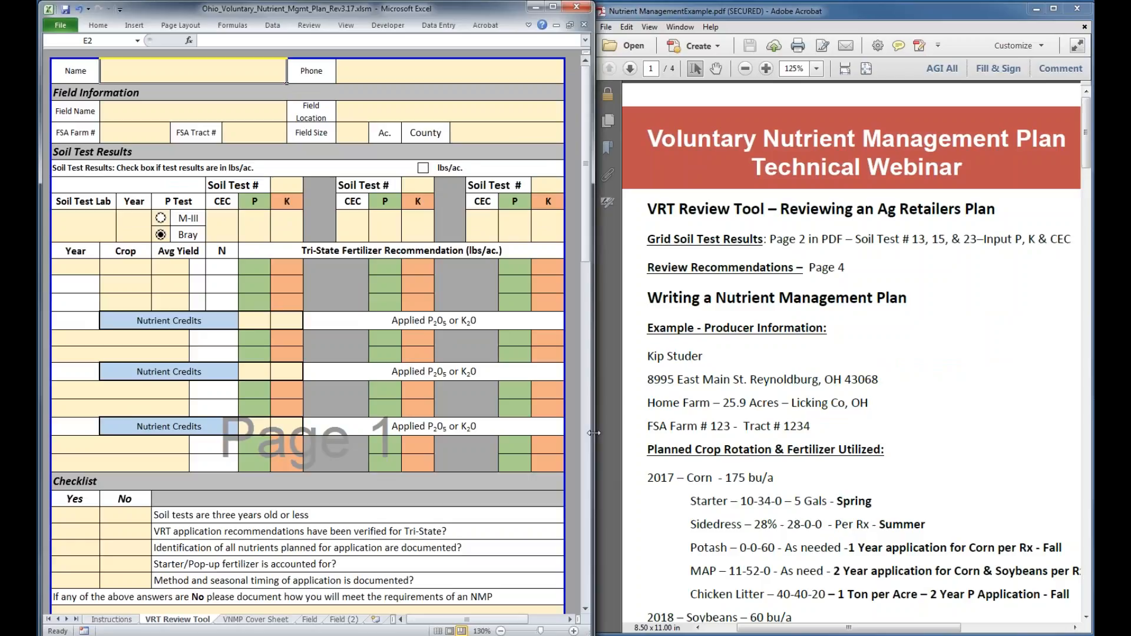
left_click_drag(593, 433, 592, 434)
left_click_drag(780, 15, 777, 13)
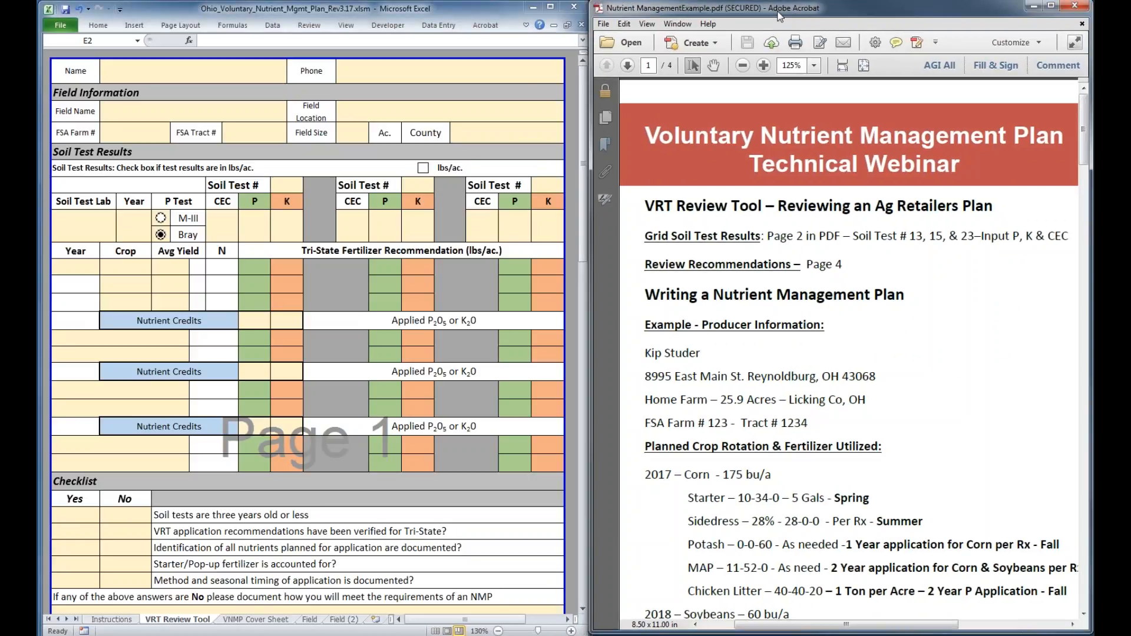
Enter the producer's name and phone number in the header of the VRT Review Tool sheet
left_click(193, 71)
key("Tab")
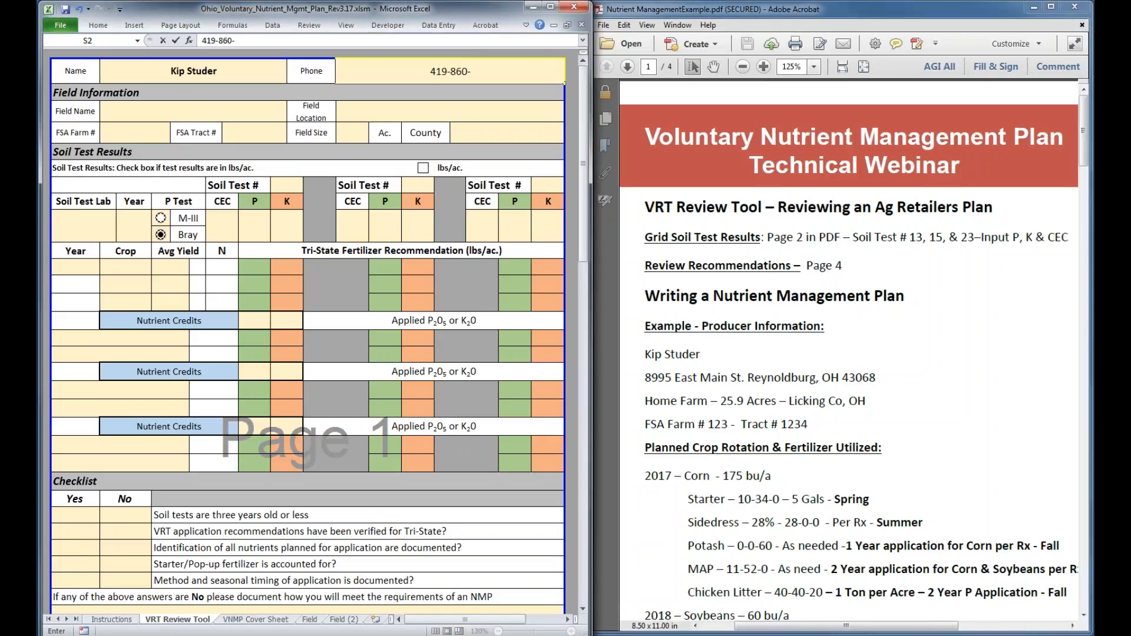
Set the field name to Home and the field location to D & 6 in the Field Information section
left_click(194, 117)
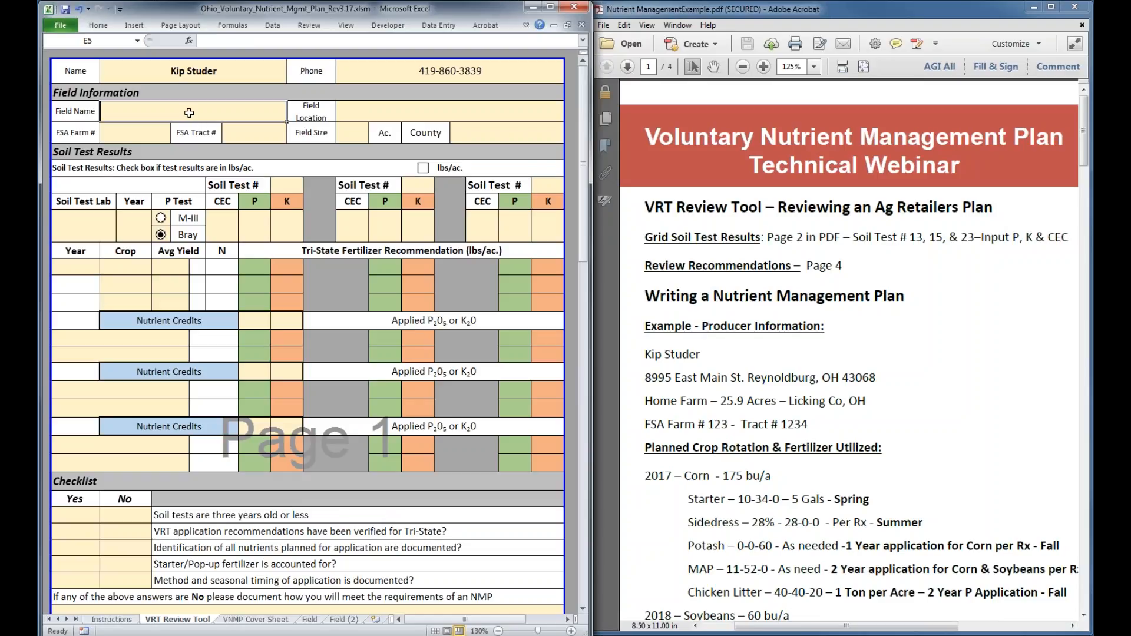
type("Home")
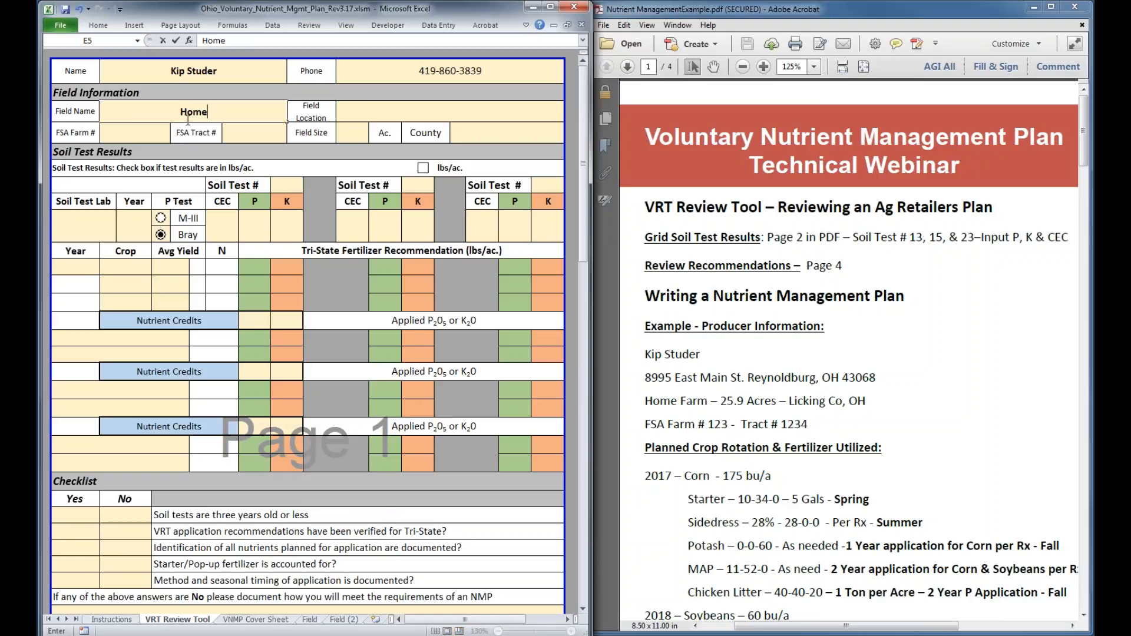
left_click(399, 114)
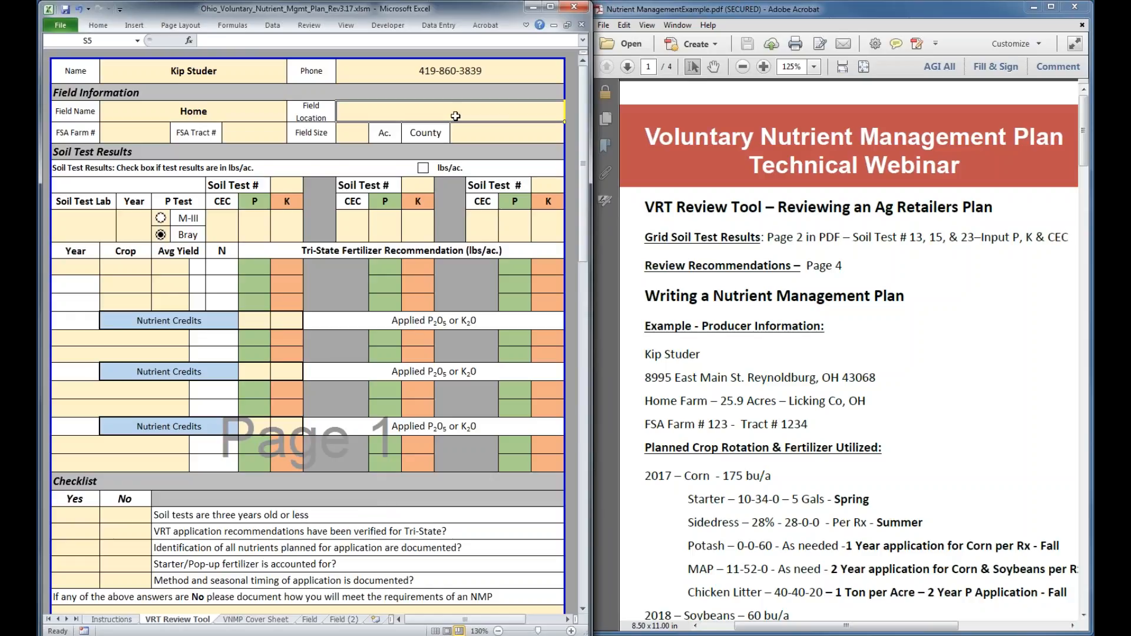
type("D & ")
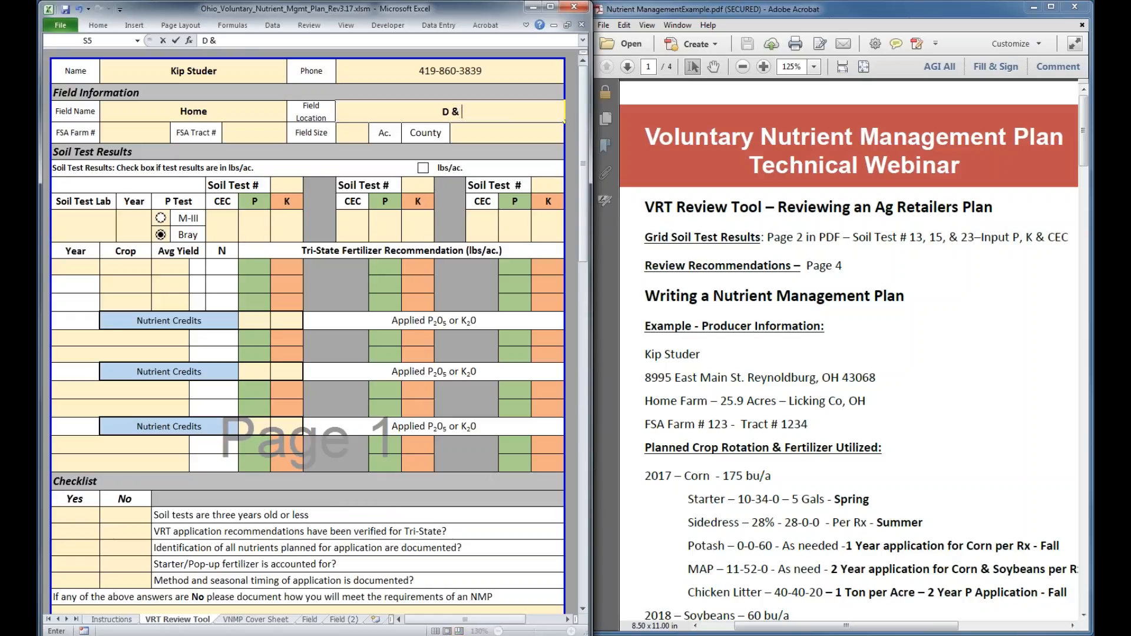
type("6")
Fill in the FSA farm number and FSA tract number with the values given in the example PDF
left_click(159, 136)
type("123")
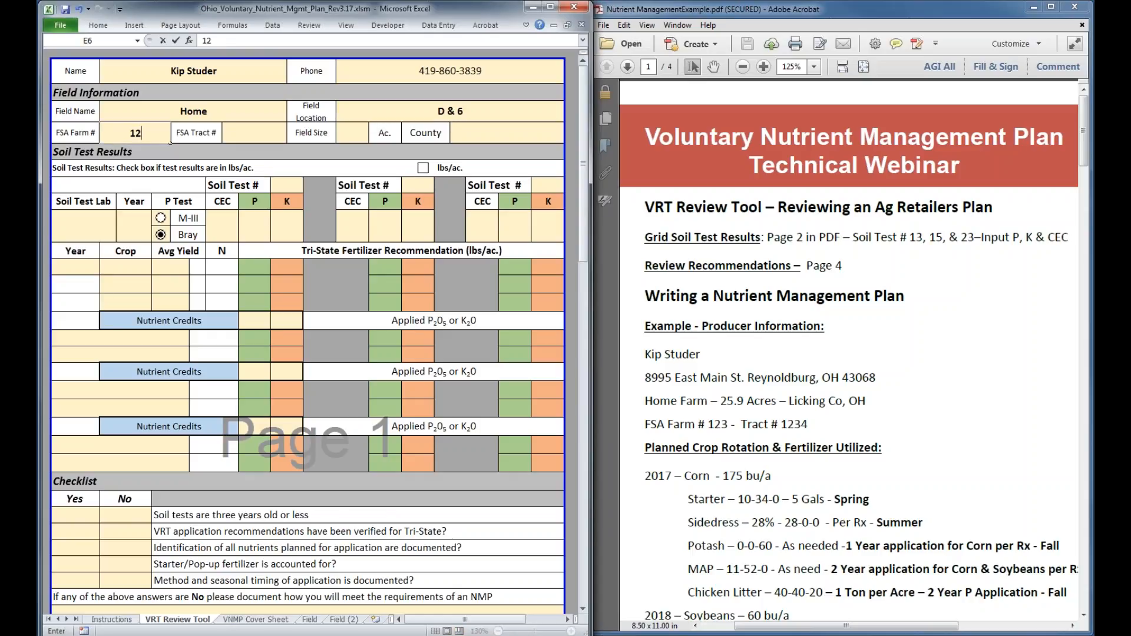
left_click(276, 135)
type("1234")
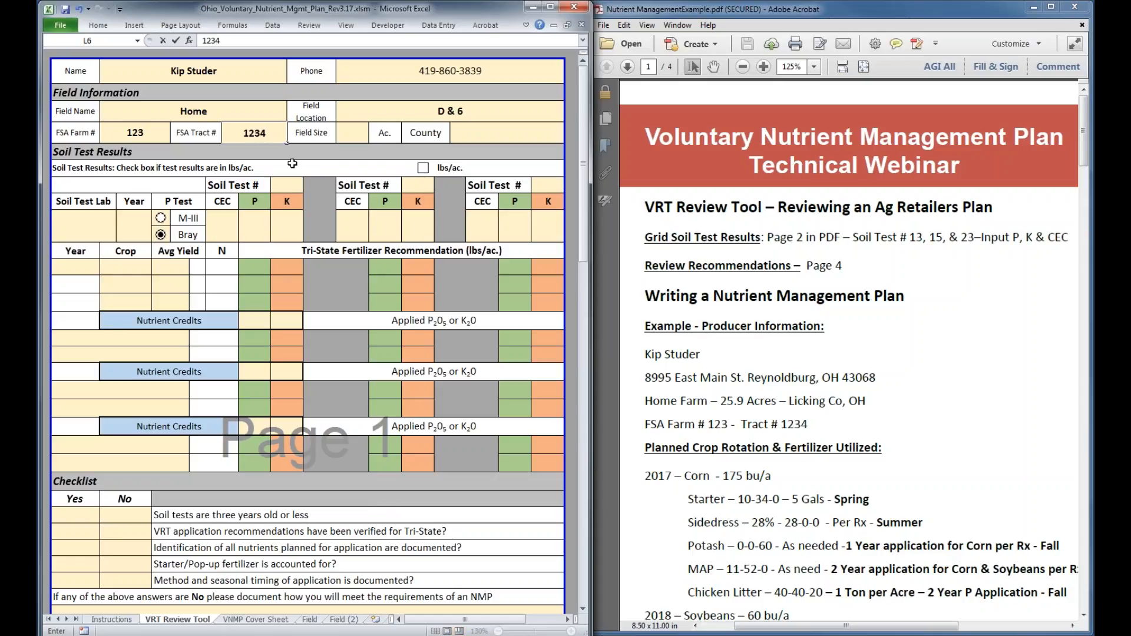
Set the field size to 73.8 acres from the PDF's soil test report and choose Adams as the county
left_click(350, 134)
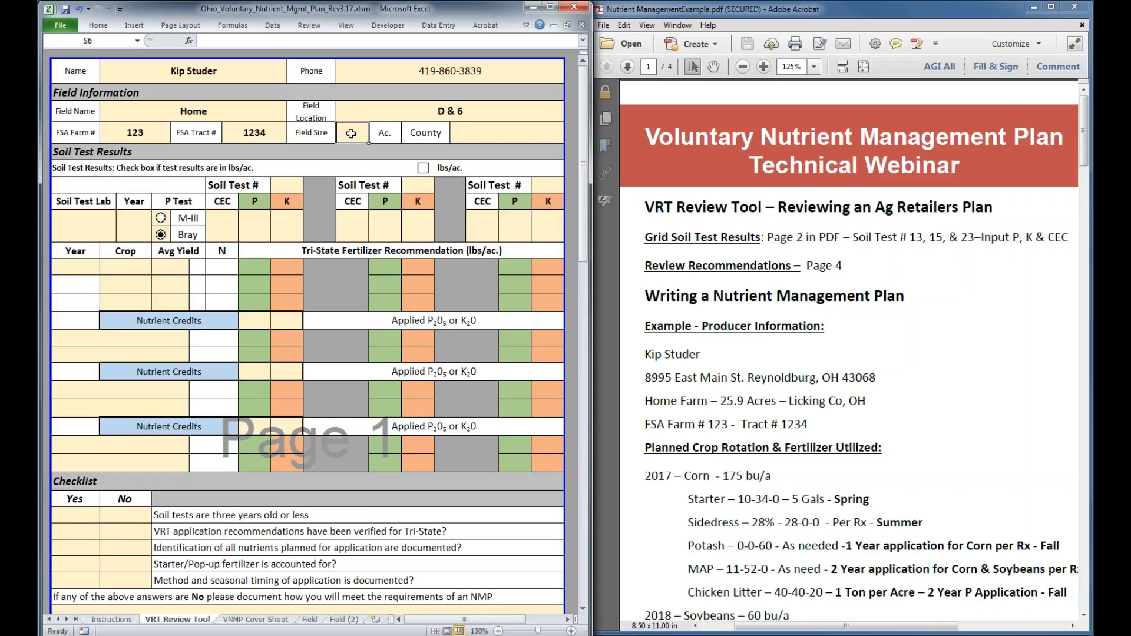
left_click(859, 366)
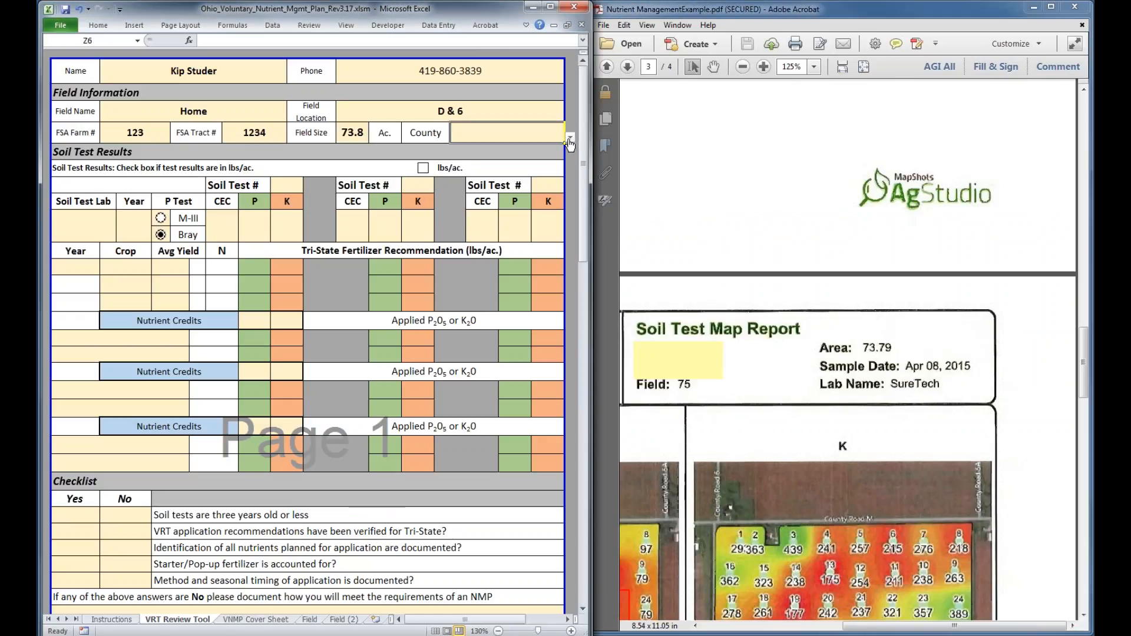
left_click(569, 137)
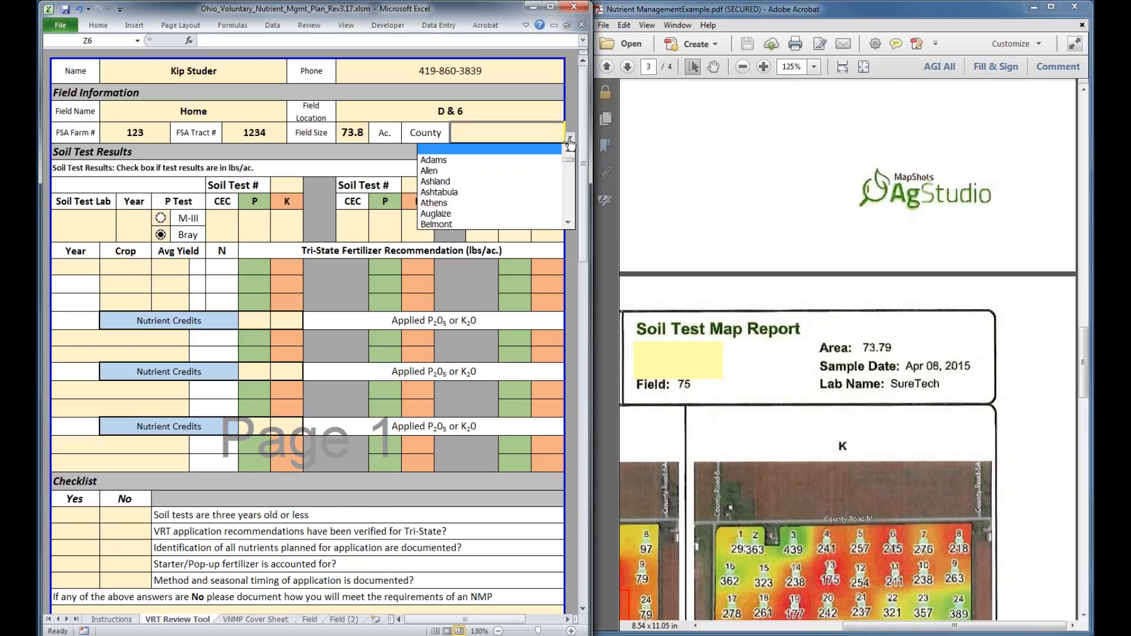
left_click(460, 160)
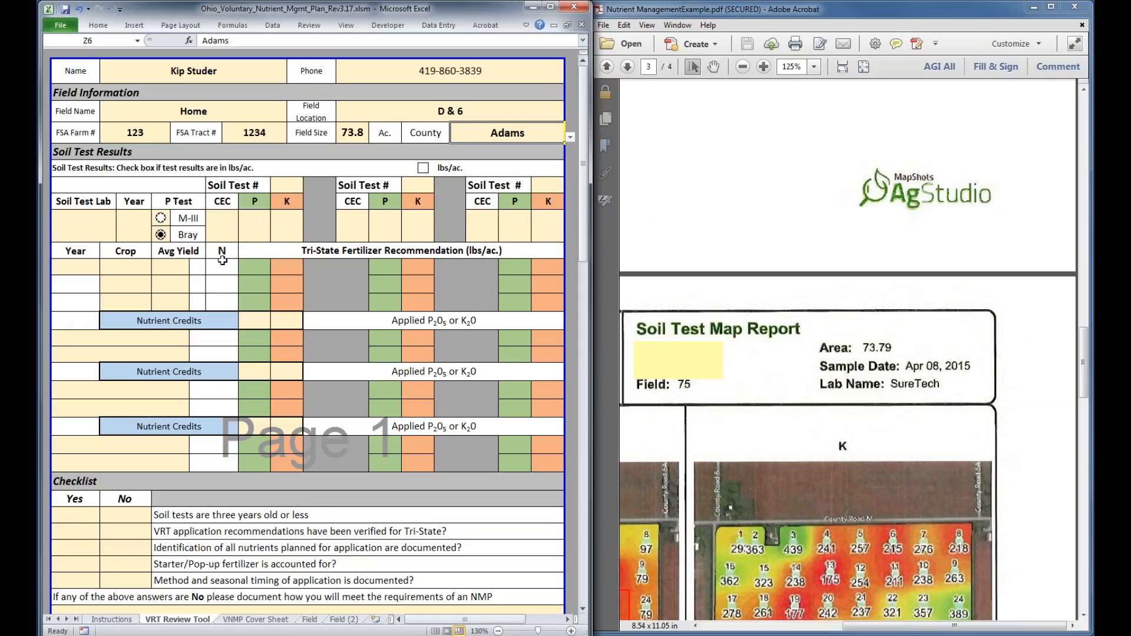
Examine the soil test summary table, soil test maps and recommendation map in the example PDF, focusing on the outlined grid samples
left_click(721, 202)
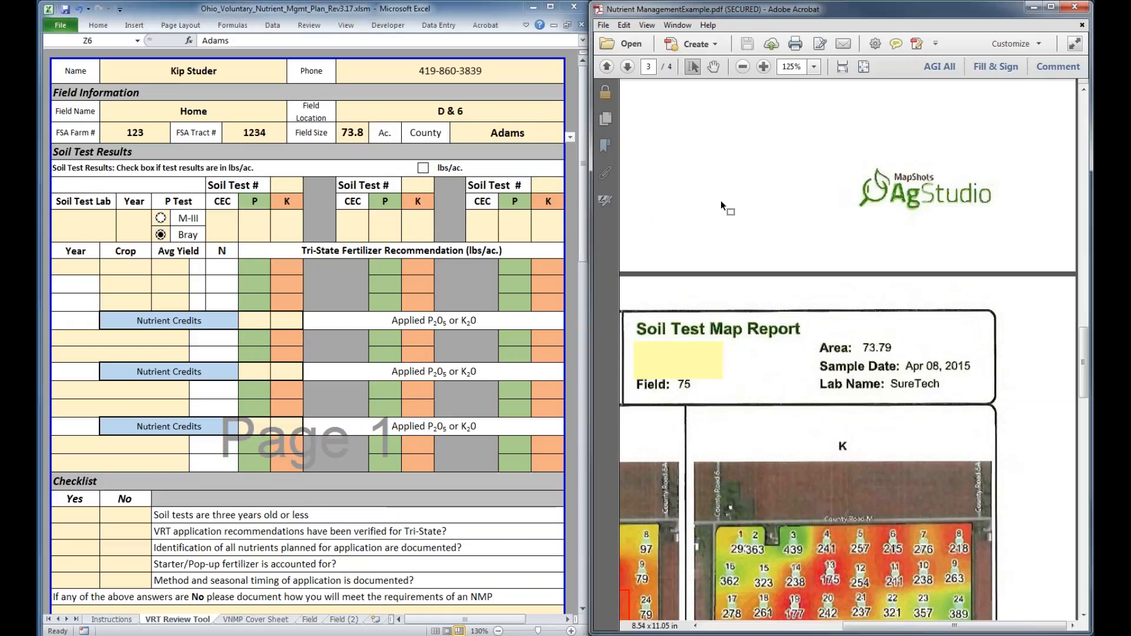
scroll(724, 206, "up", 2)
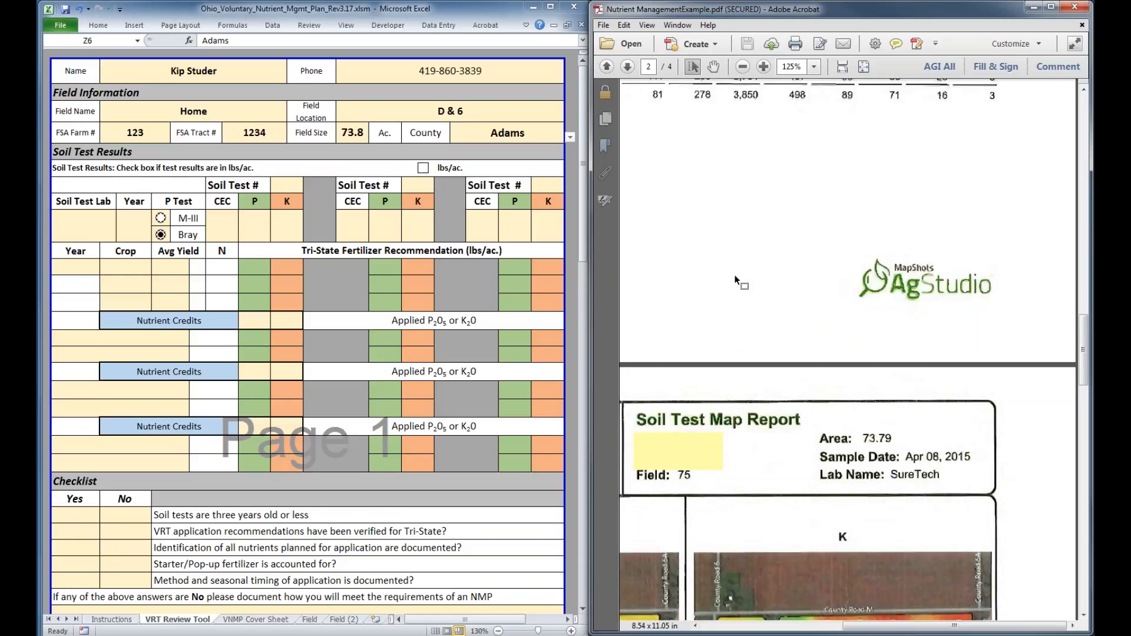
scroll(736, 281, "up", 9)
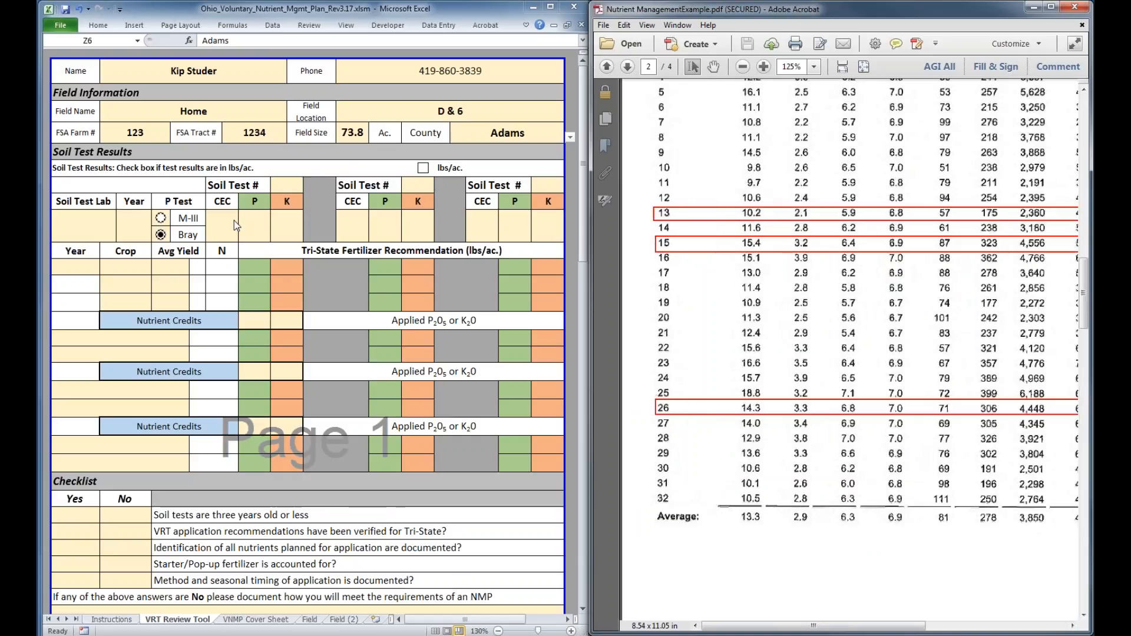
scroll(699, 340, "up", 3)
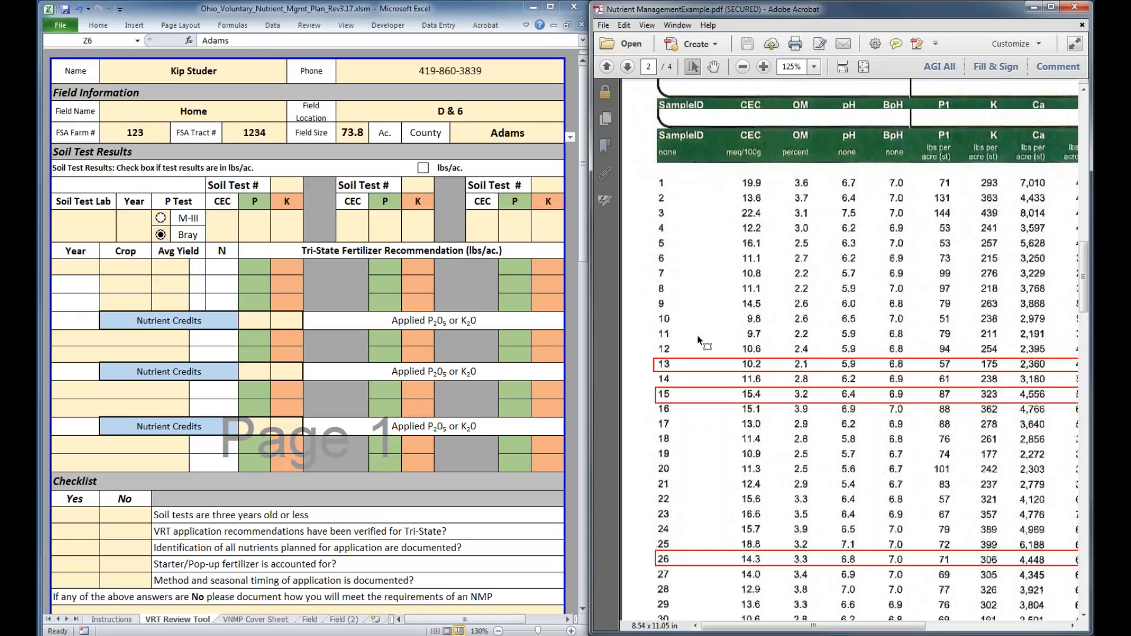
scroll(713, 342, "up", 2)
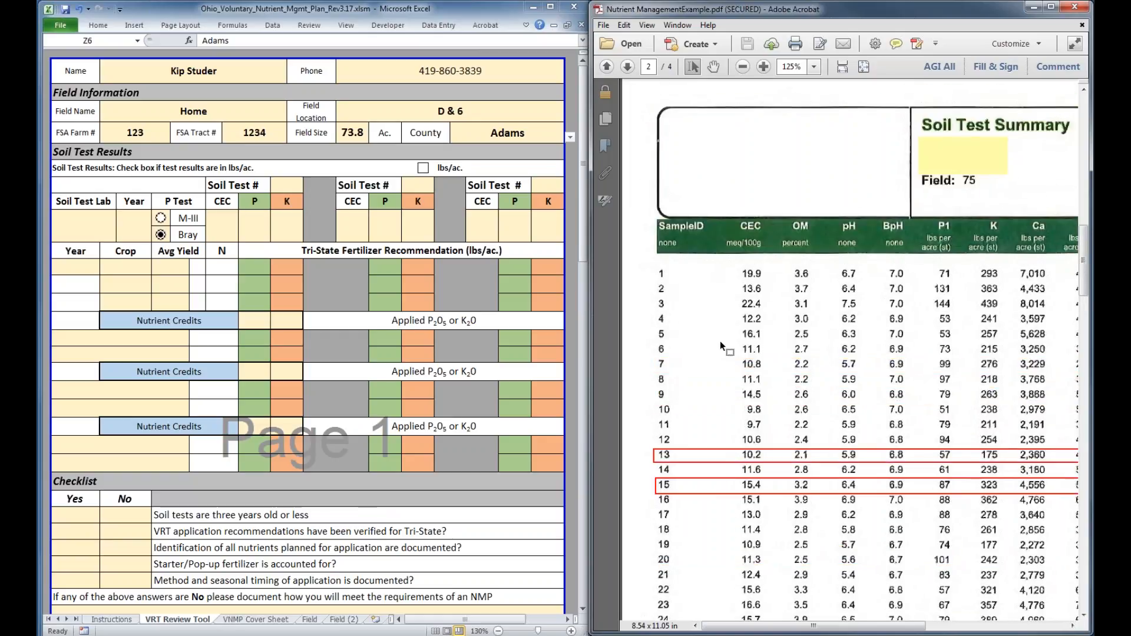
scroll(713, 348, "down", 1)
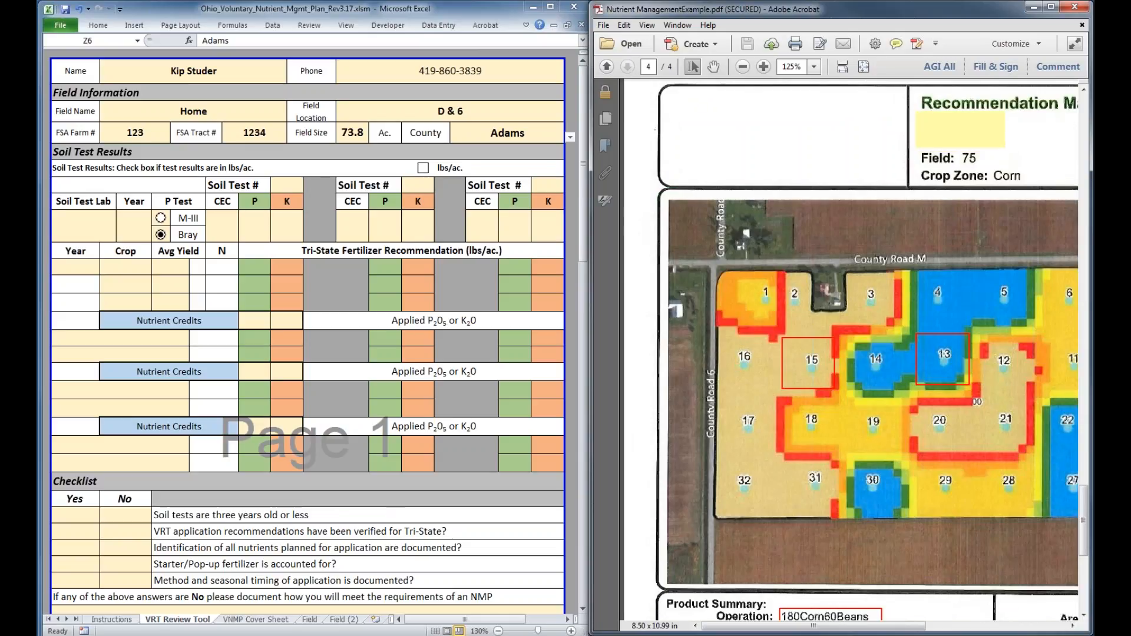
scroll(750, 365, "up", 18)
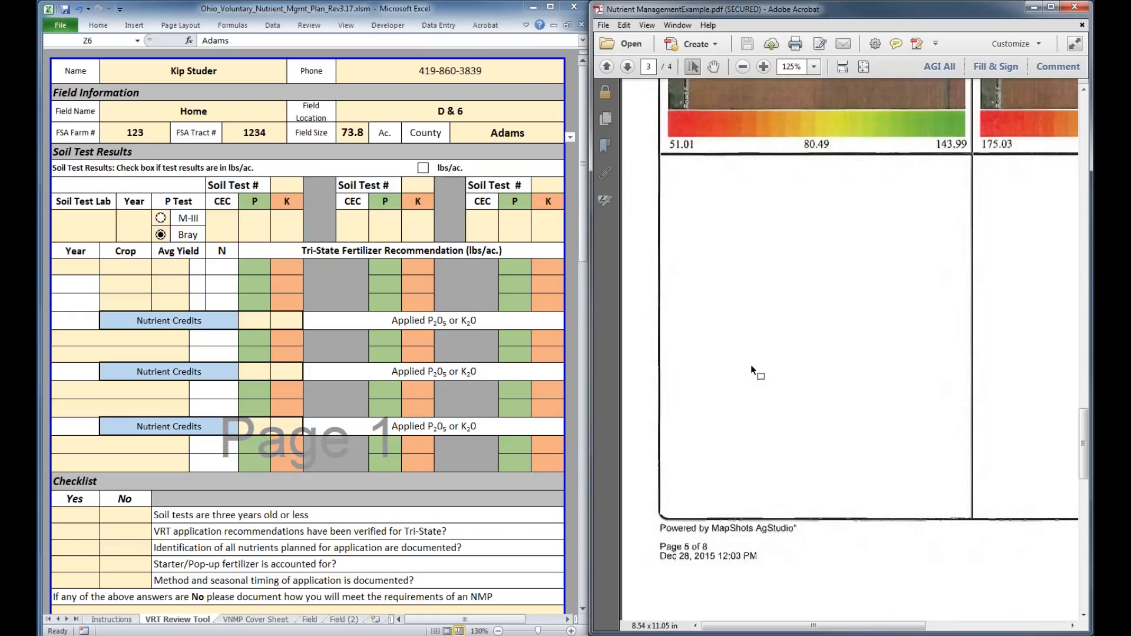
scroll(751, 365, "up", 15)
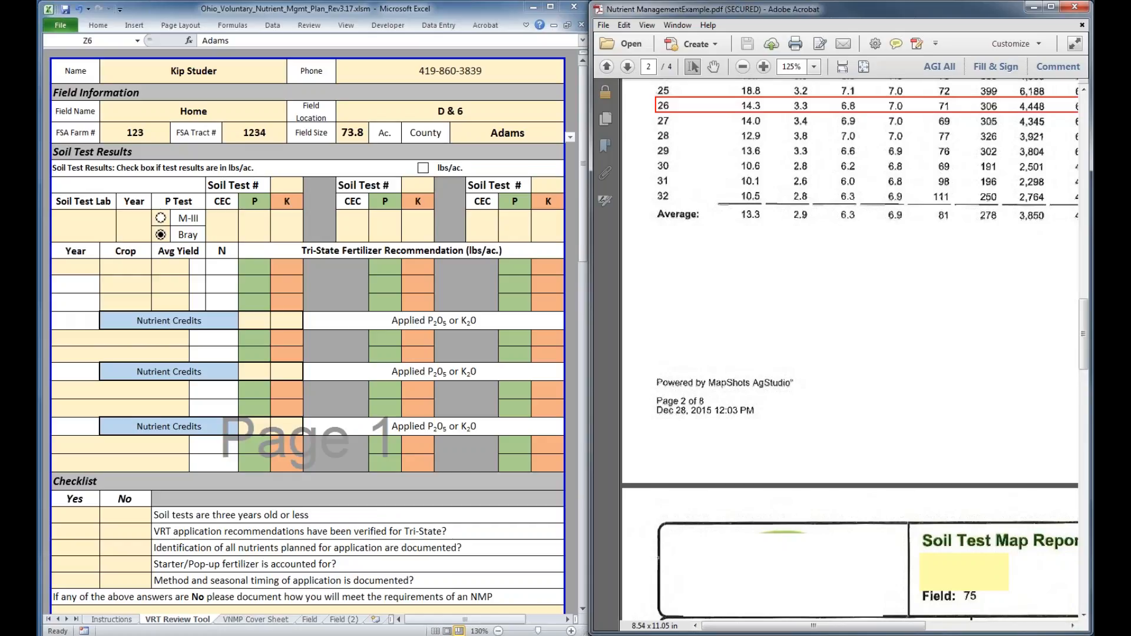
scroll(743, 382, "up", 15)
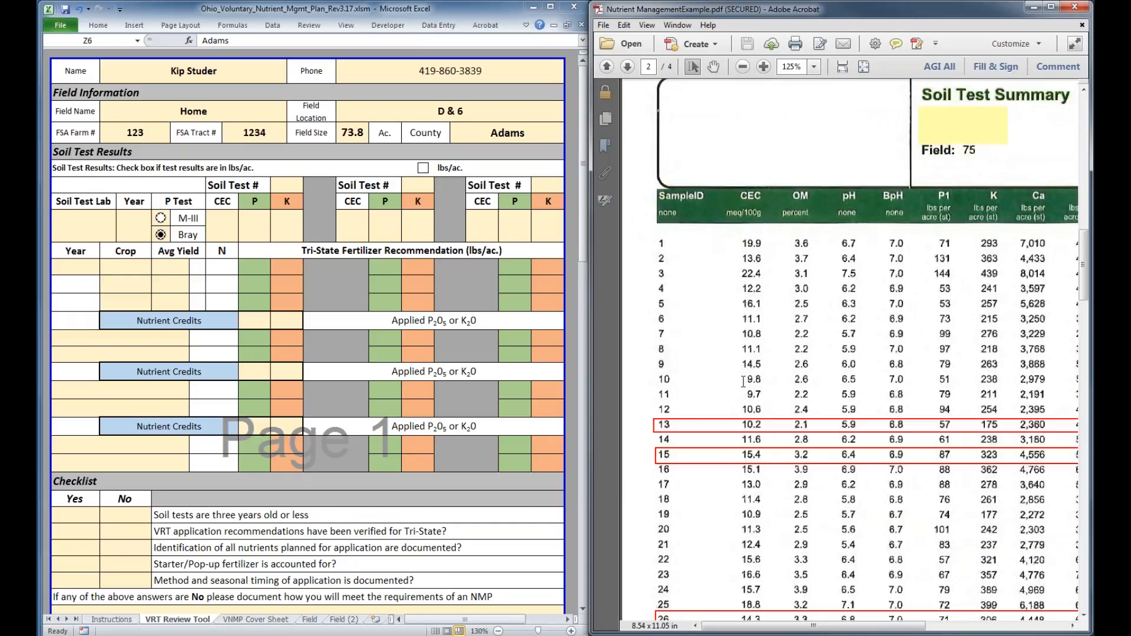
scroll(743, 382, "up", 3)
Enter 13, 15 and 26 as the three soil test numbers in the Soil Test Results section
left_click(287, 185)
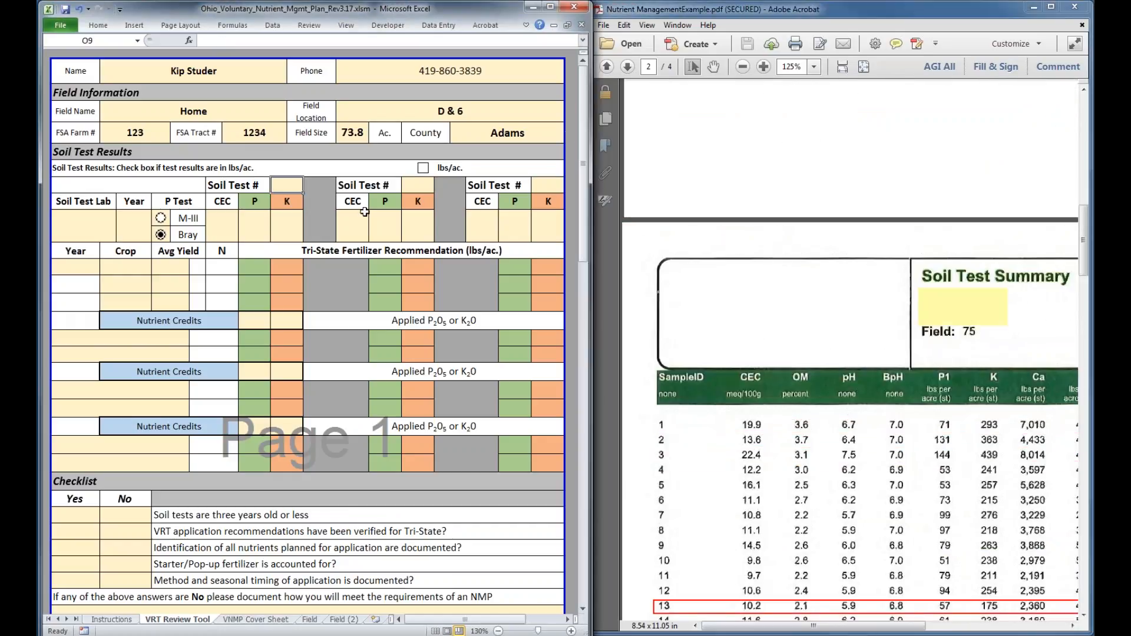
scroll(661, 424, "down", 1)
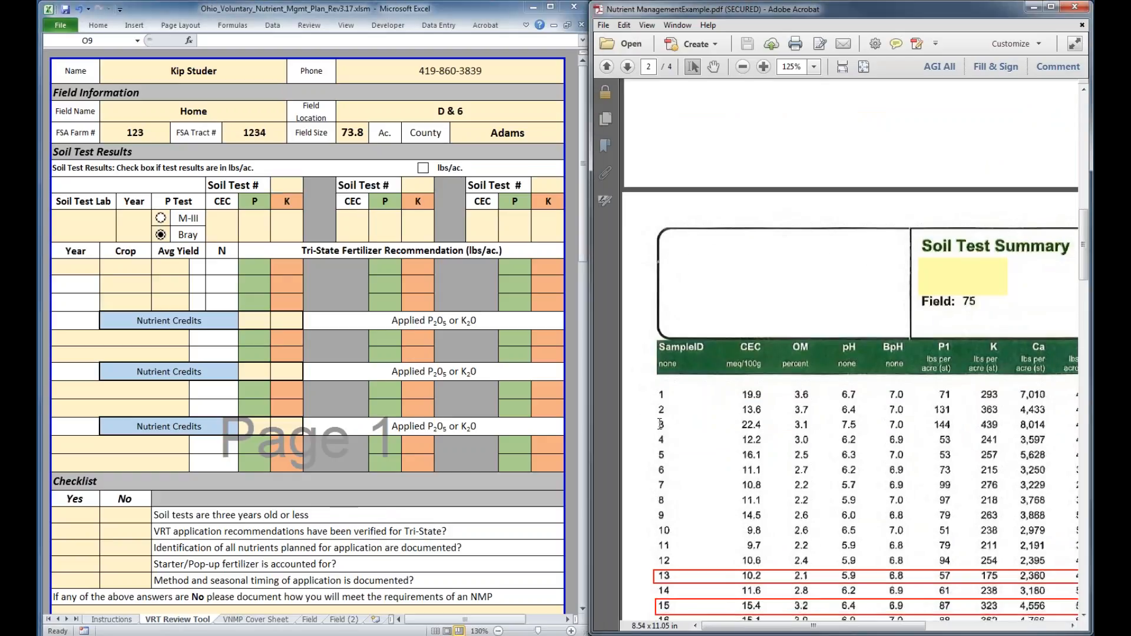
scroll(661, 425, "down", 8)
left_click(287, 185)
type("13")
left_click(424, 192)
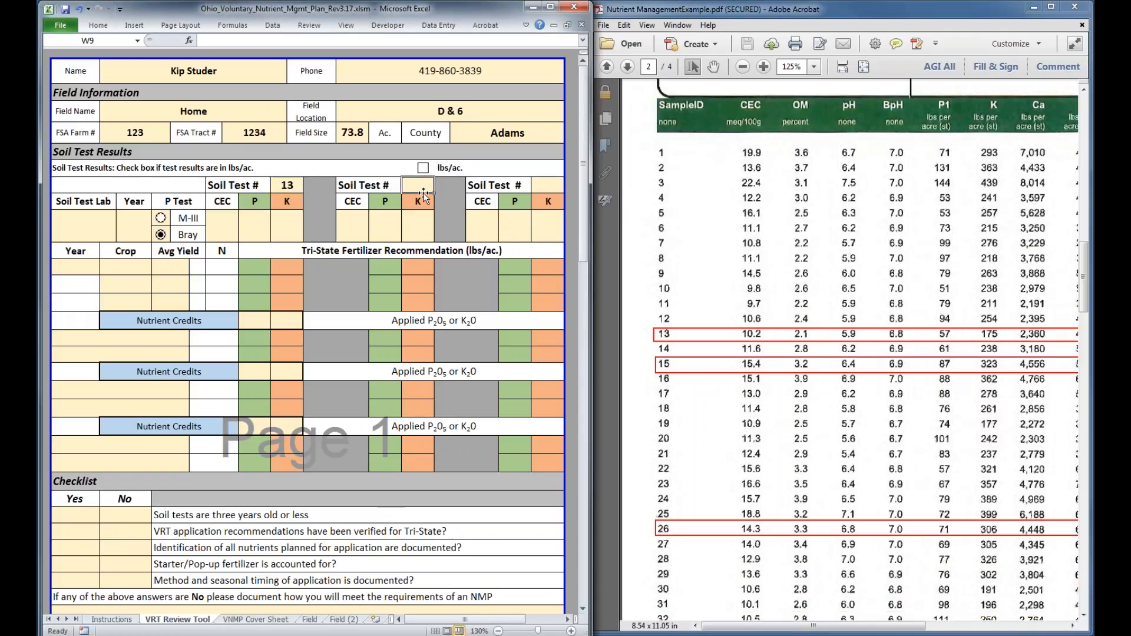
type("15")
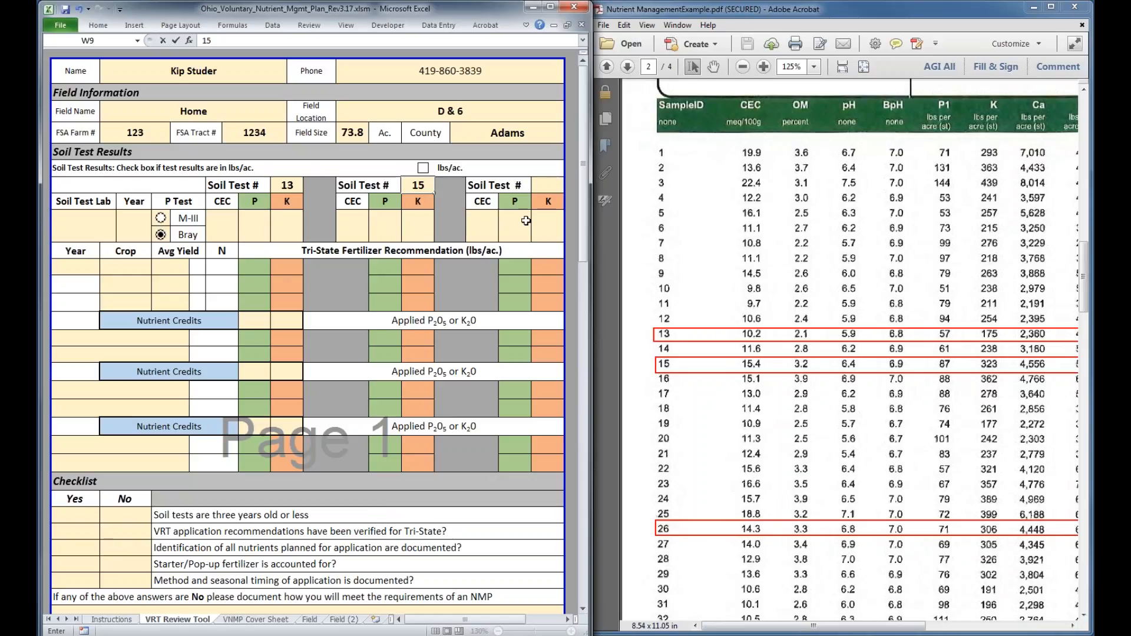
left_click(555, 187)
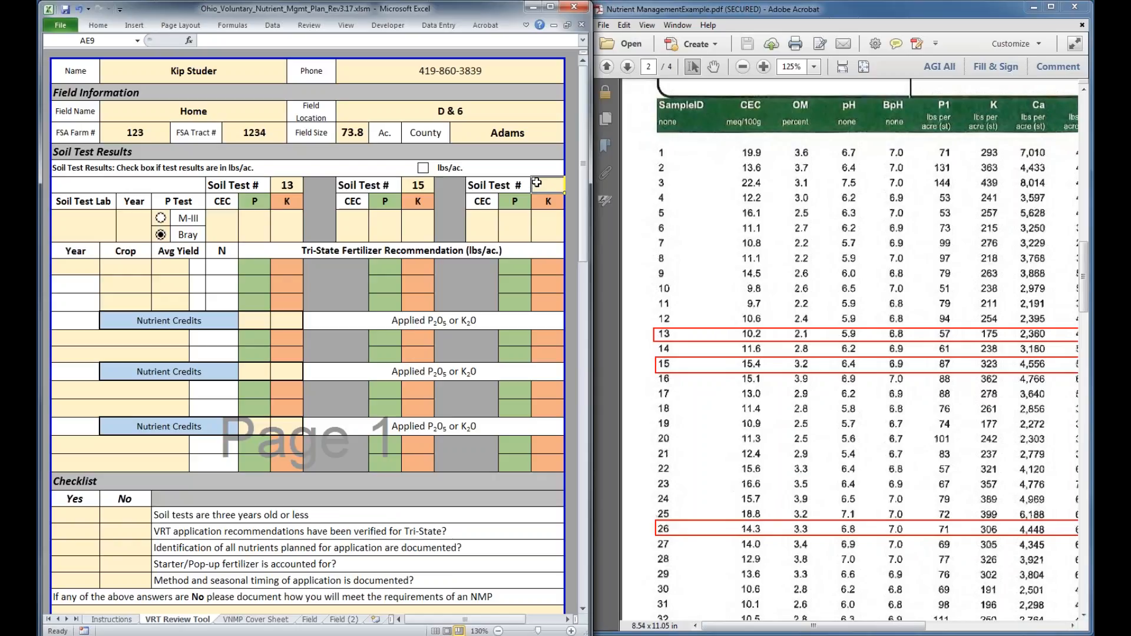
type("26")
Set the soil test lab to SureTech and the soil test year to 2015, following the PDF's soil test summary
left_click(73, 221)
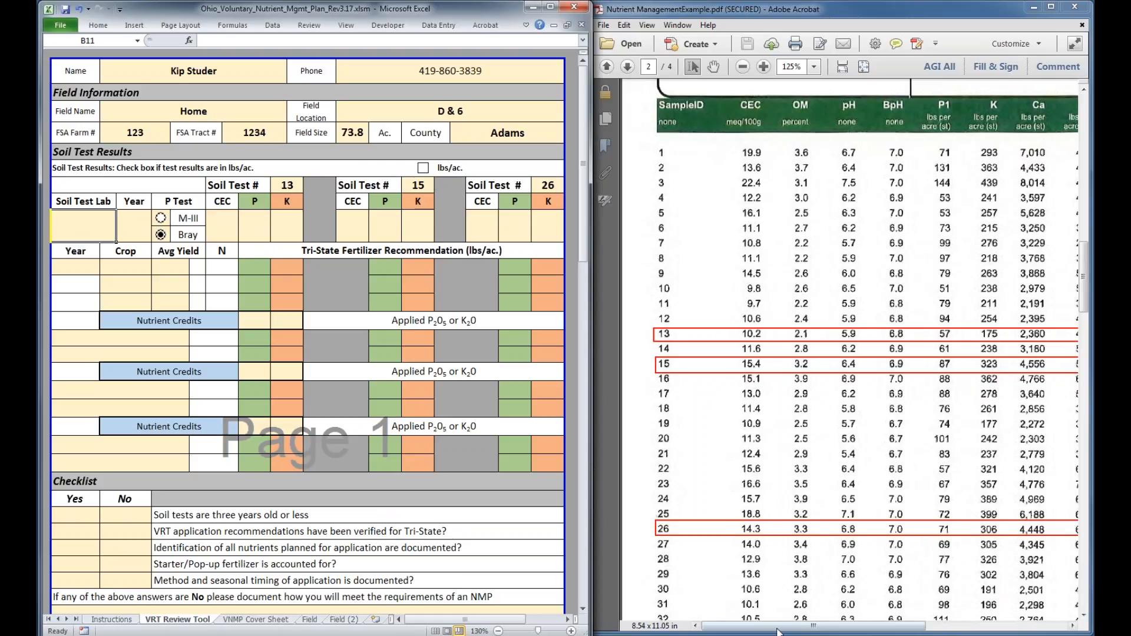
left_click_drag(778, 631, 810, 632)
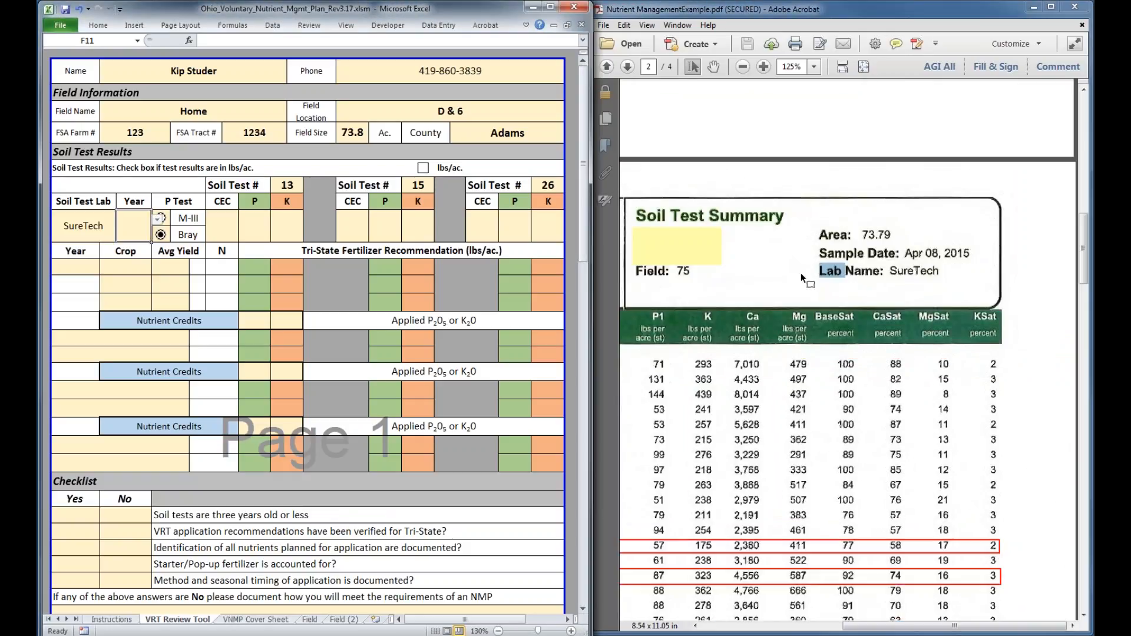
key("alt+Tab")
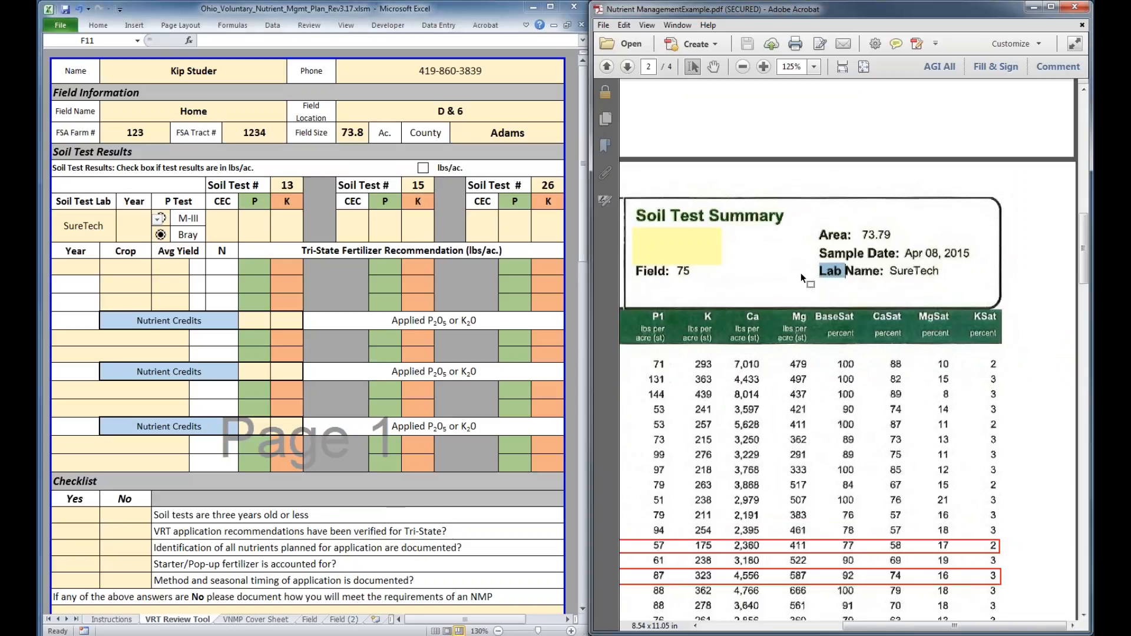
scroll(801, 274, "down", 1)
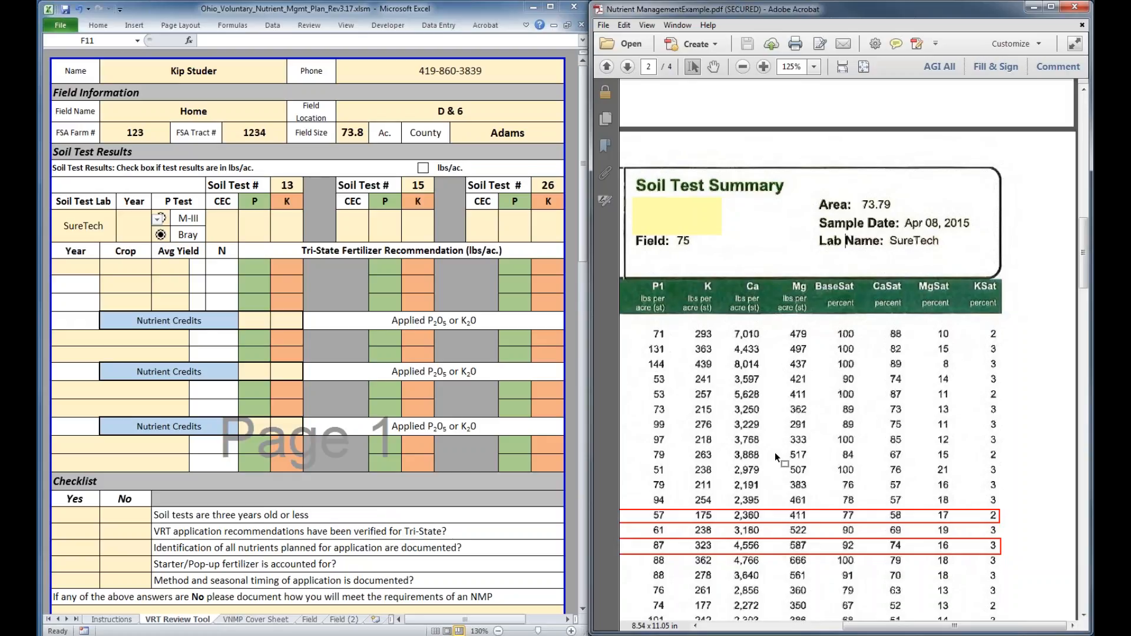
scroll(775, 453, "down", 5)
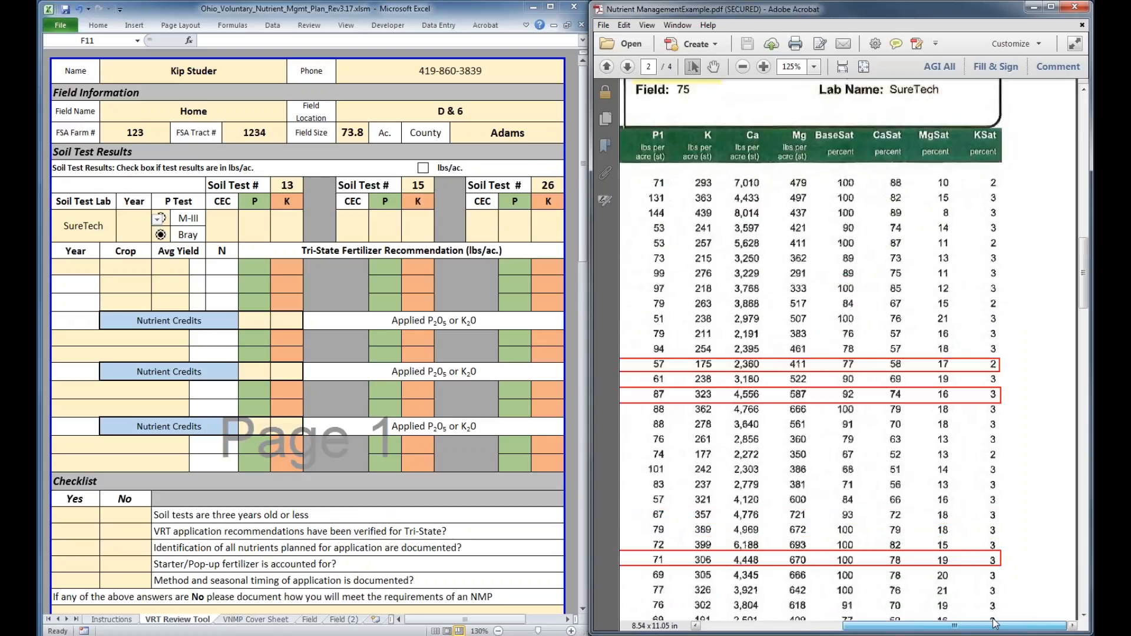
scroll(832, 210, "up", 4)
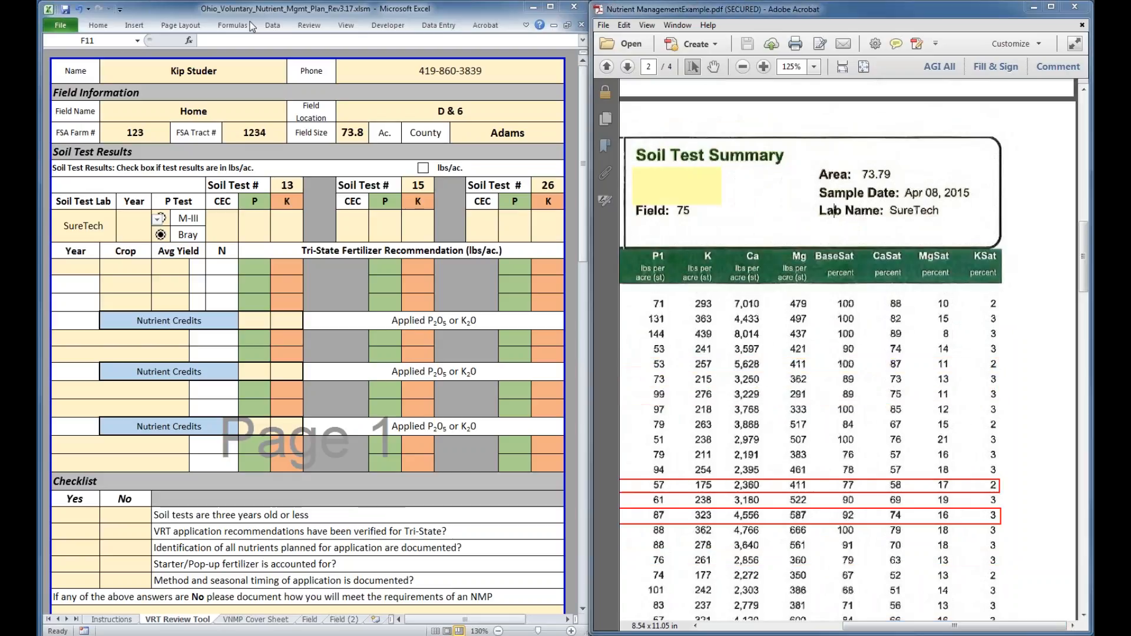
left_click(133, 226)
type("2015")
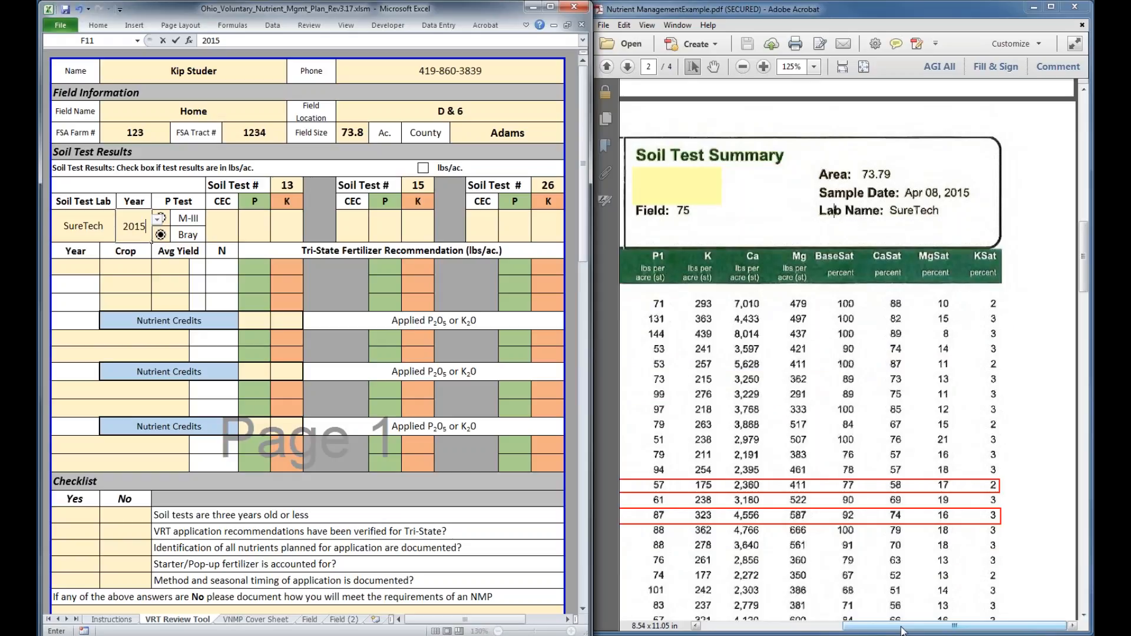
Check the P1 column's units in the PDF's soil test summary and mark the soil test results as being in lbs/ac
left_click_drag(903, 631, 900, 629)
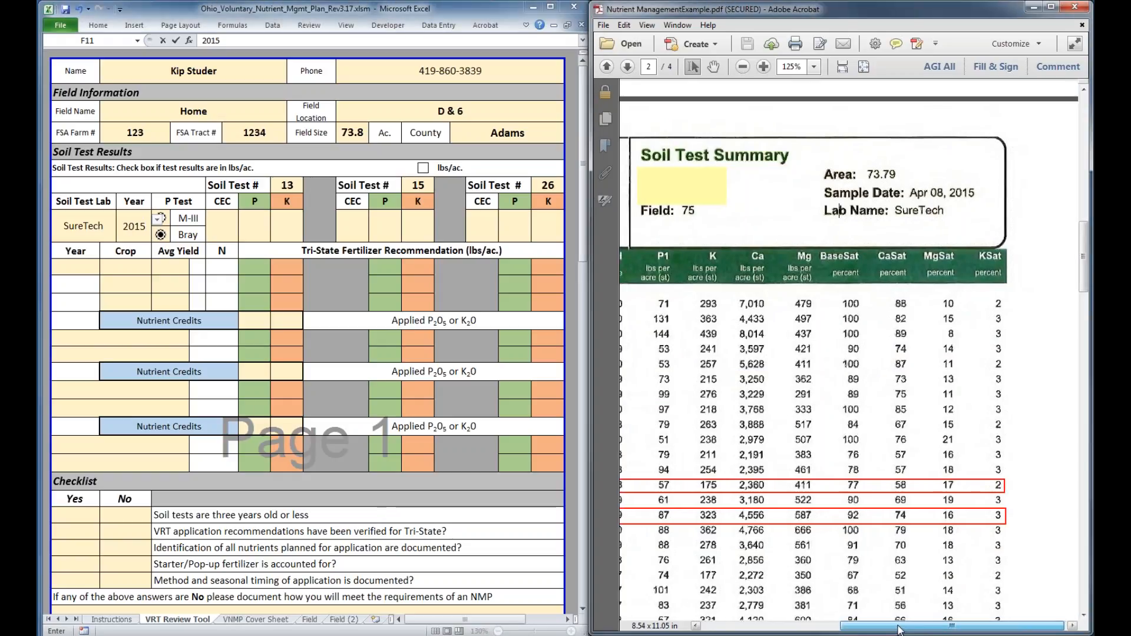
left_click_drag(900, 629, 826, 629)
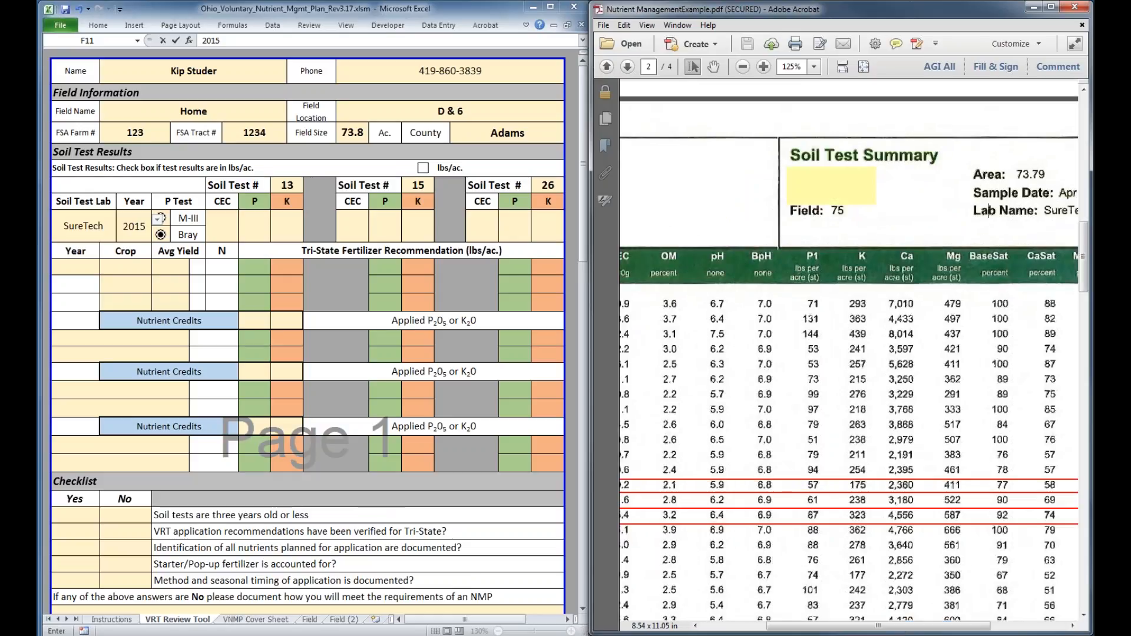
left_click_drag(791, 253, 826, 288)
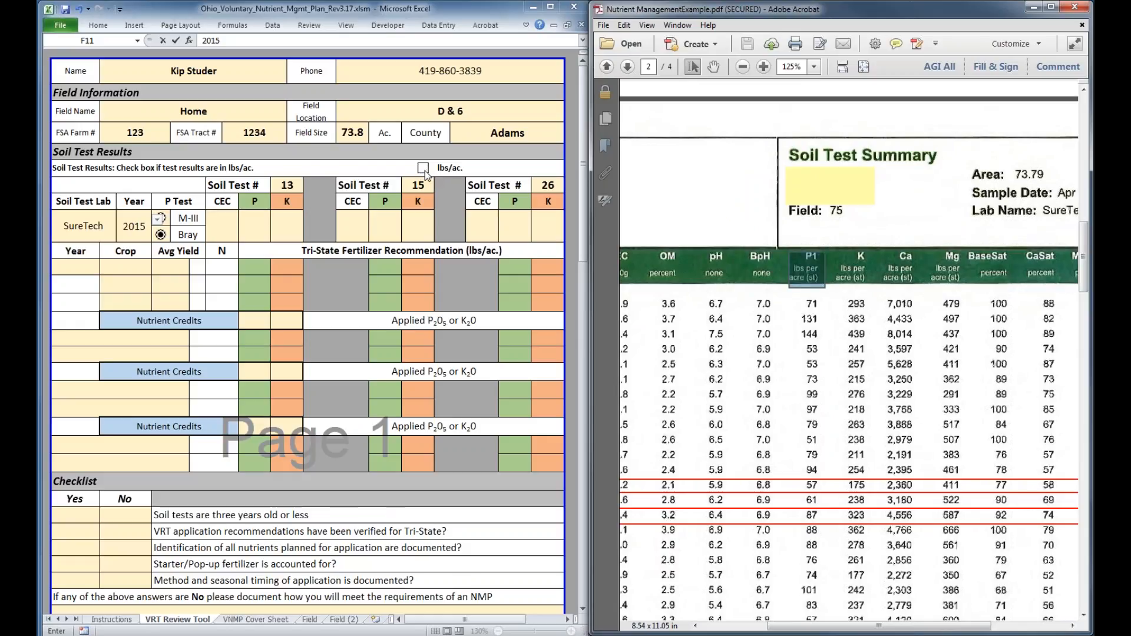
left_click(424, 169)
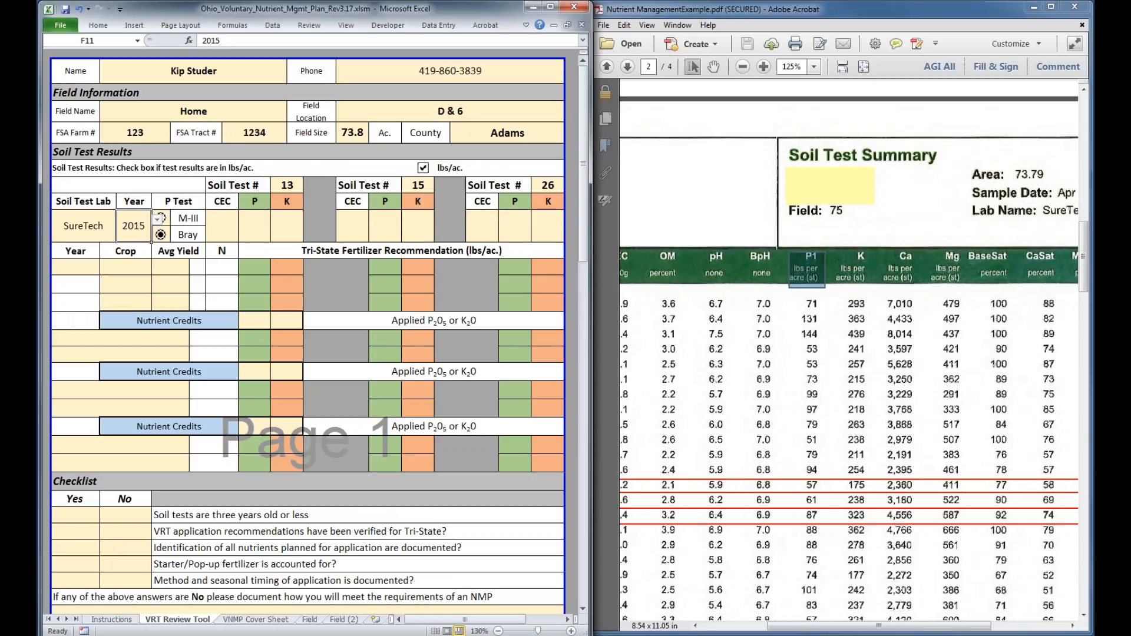
Fill in the results for soil test 13 with CEC 10.2, P 57 and K 175 from the PDF's summary table
left_click(868, 628)
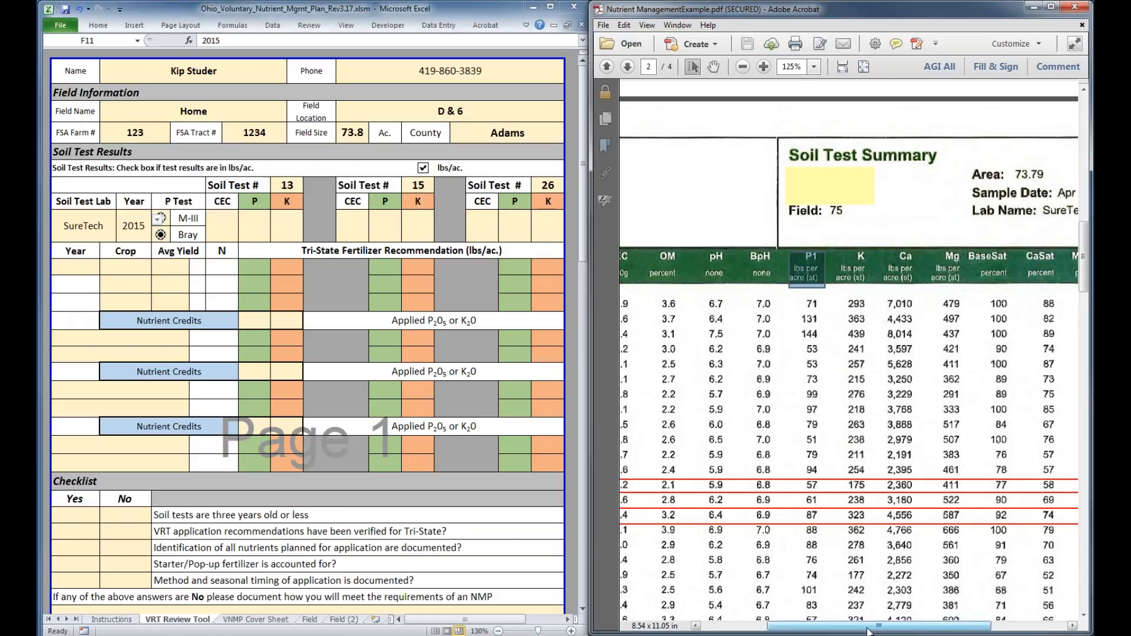
left_click_drag(868, 629, 823, 629)
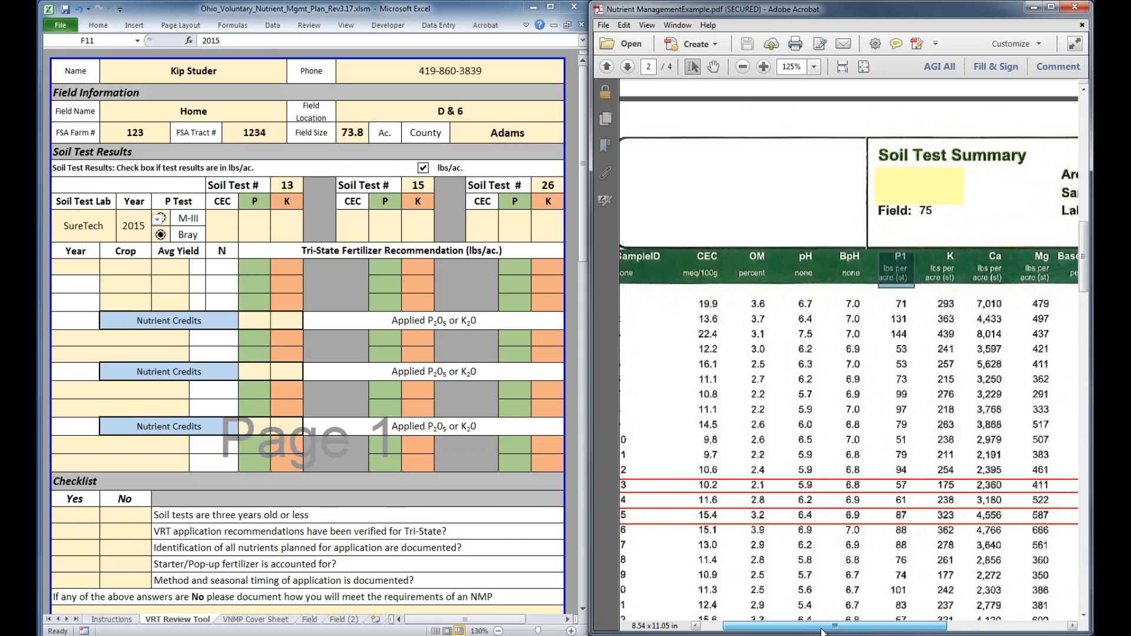
left_click(218, 228)
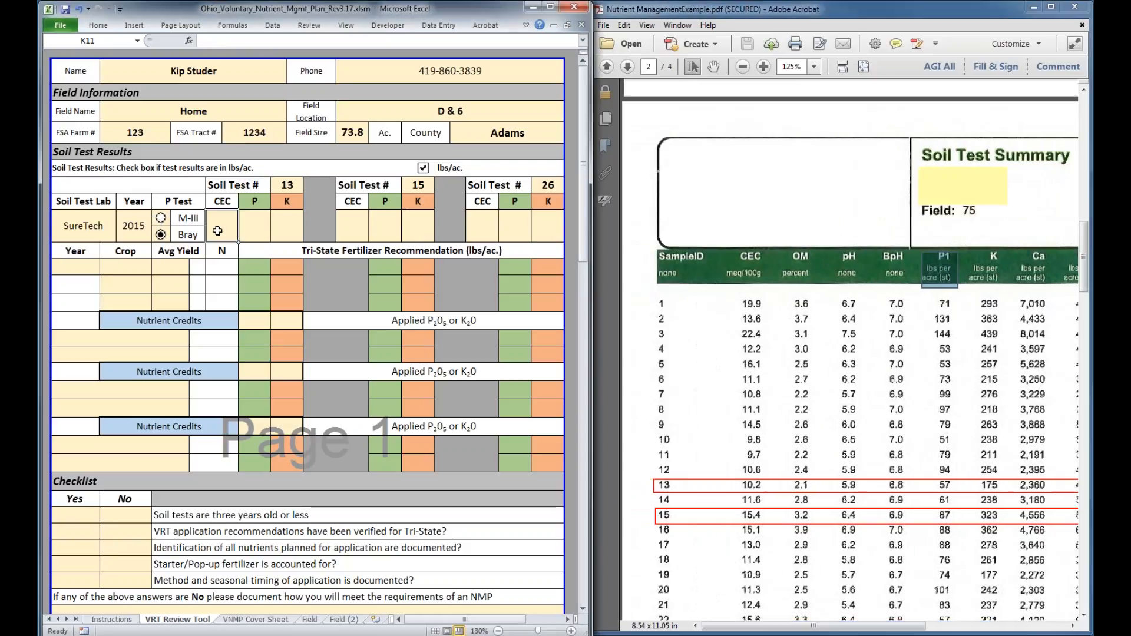
type("10.2")
key("Tab")
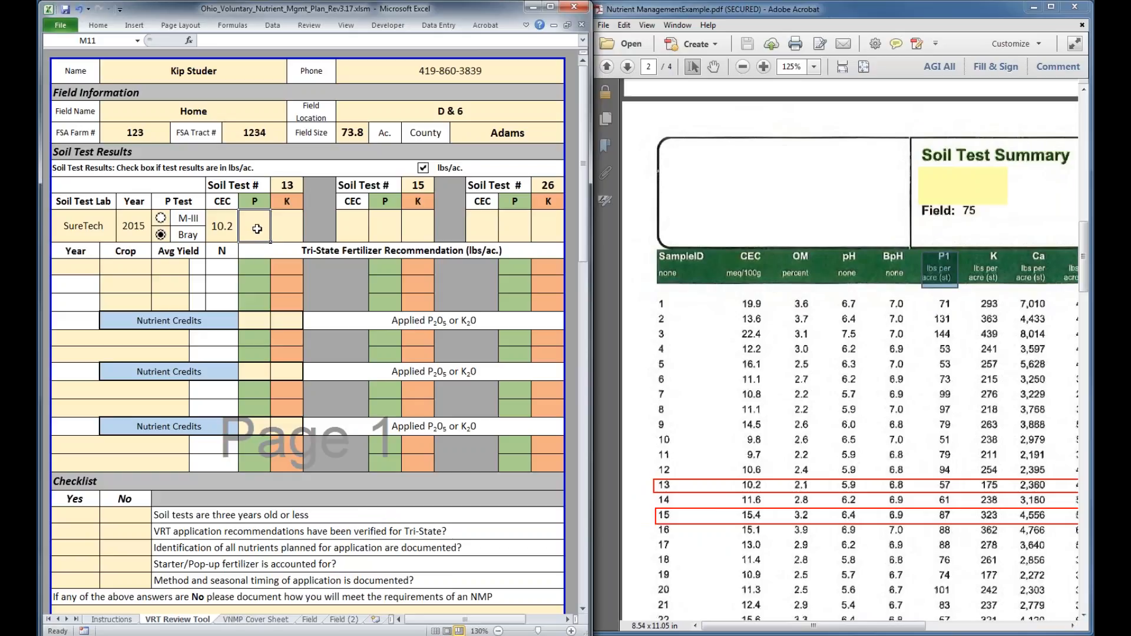
type("57")
key("Tab")
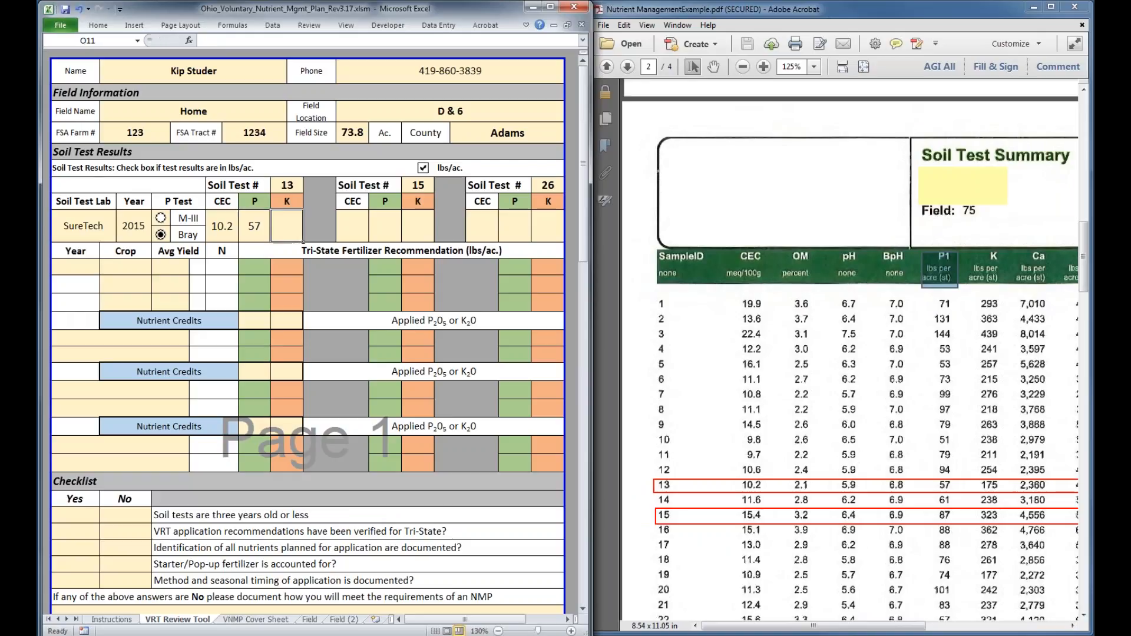
type("175")
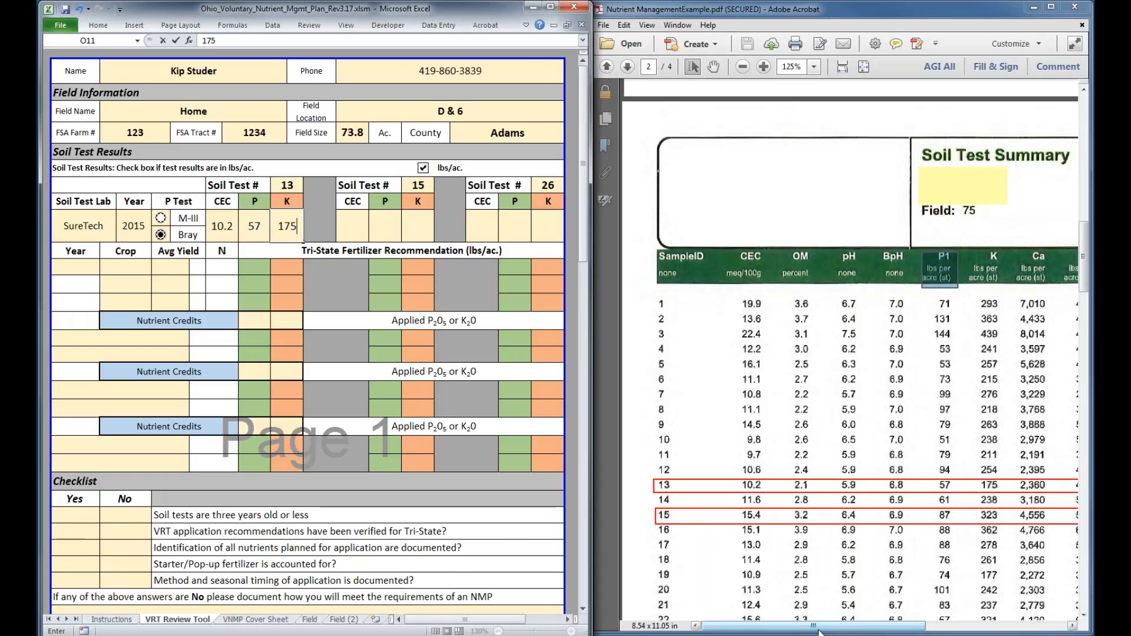
left_click_drag(819, 631, 827, 633)
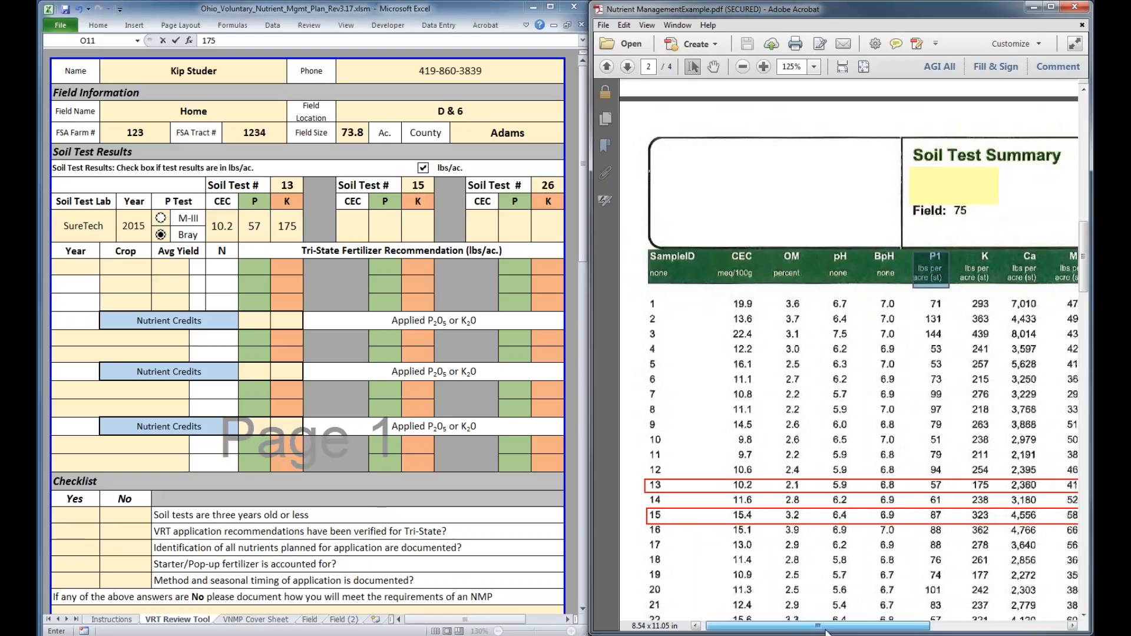
Fill in the results for soil test 15 with CEC 15.4, P 87 and K 323 from the PDF's summary table
left_click_drag(827, 633, 853, 632)
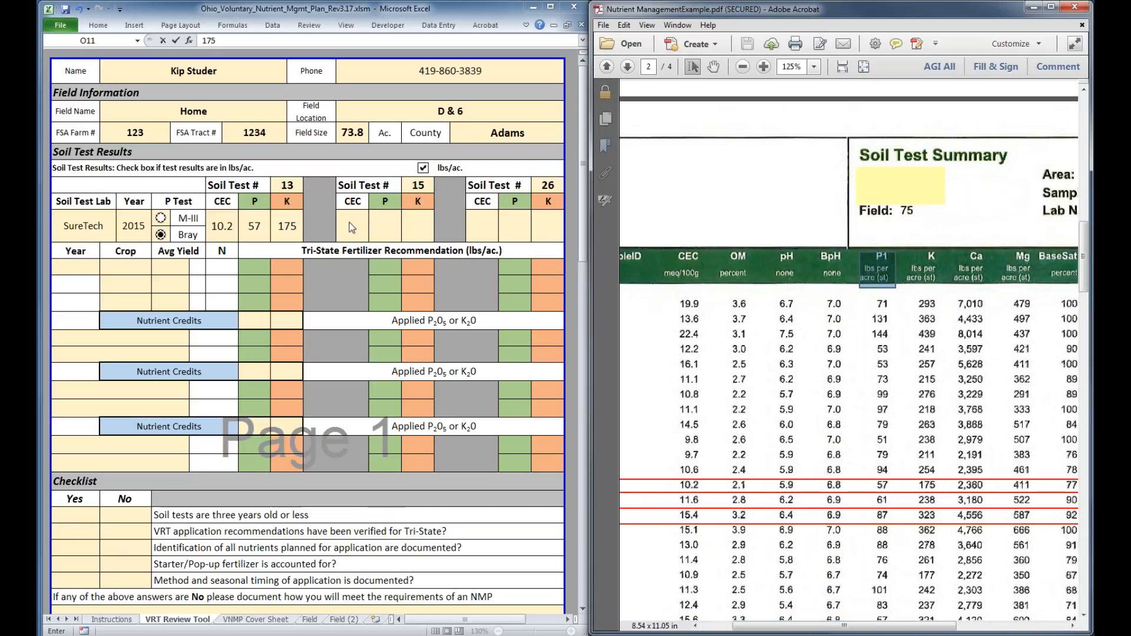
key("Tab")
type("15.4")
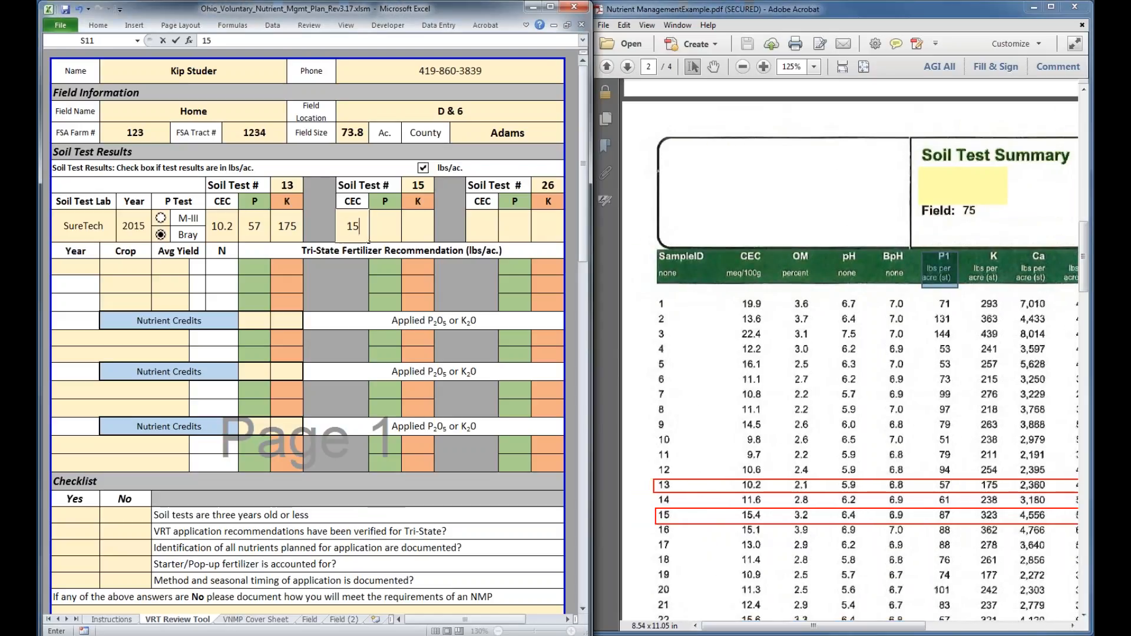
key("Tab")
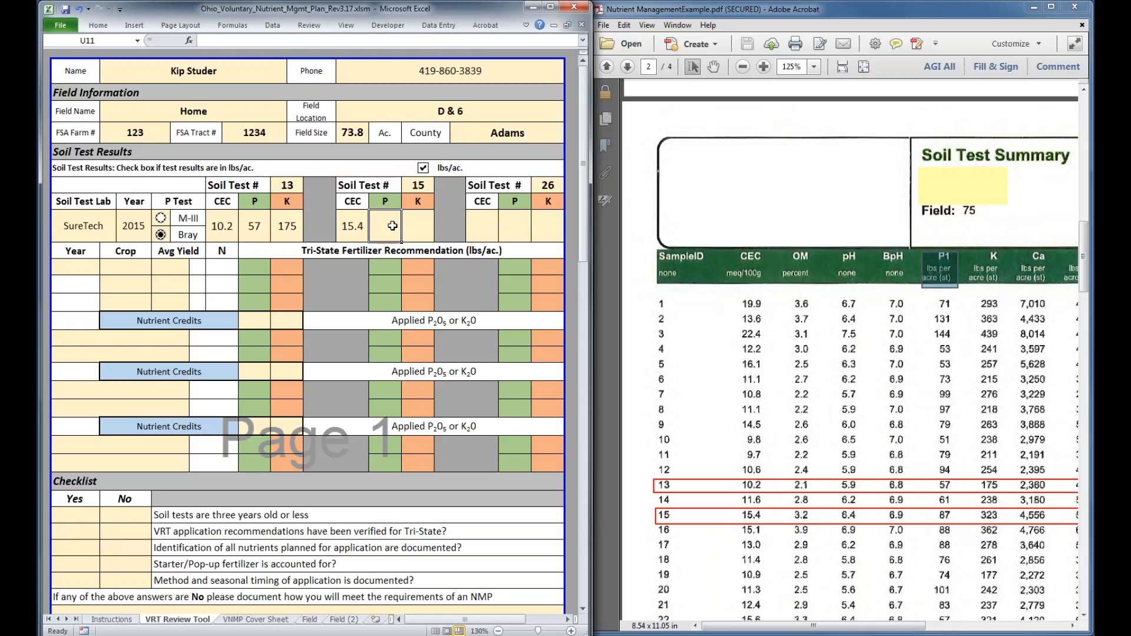
type("87")
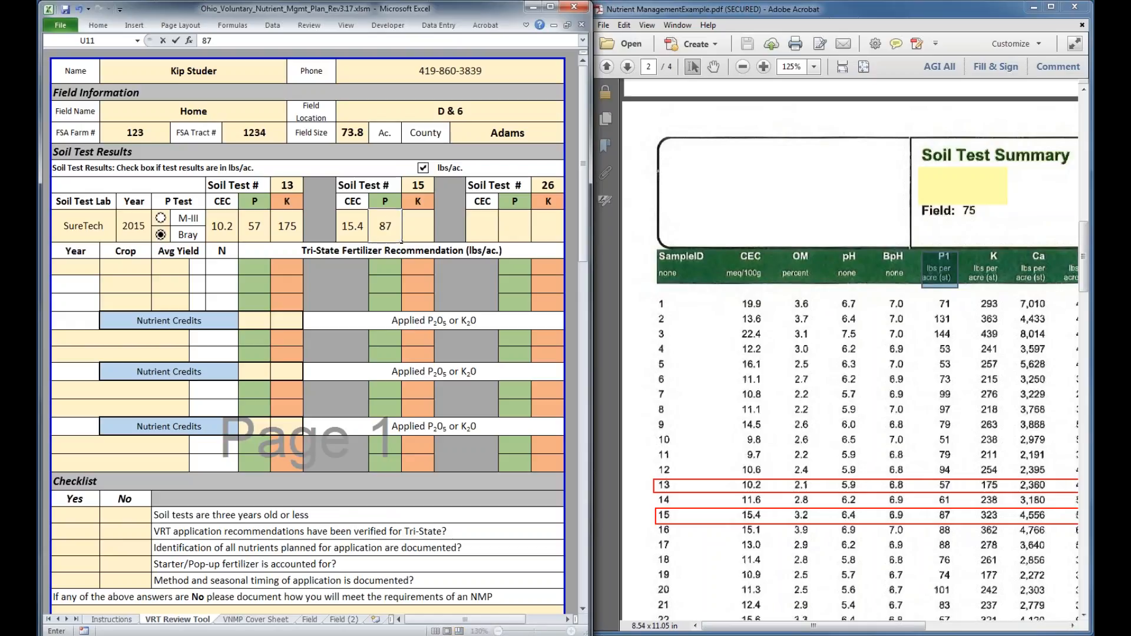
left_click(416, 223)
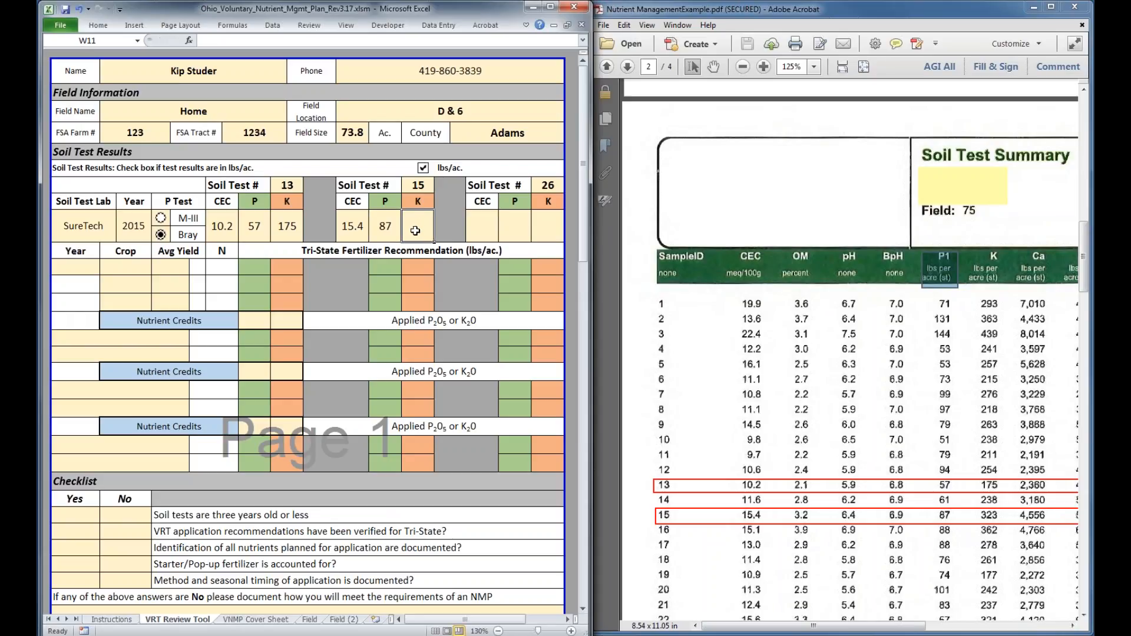
type("323")
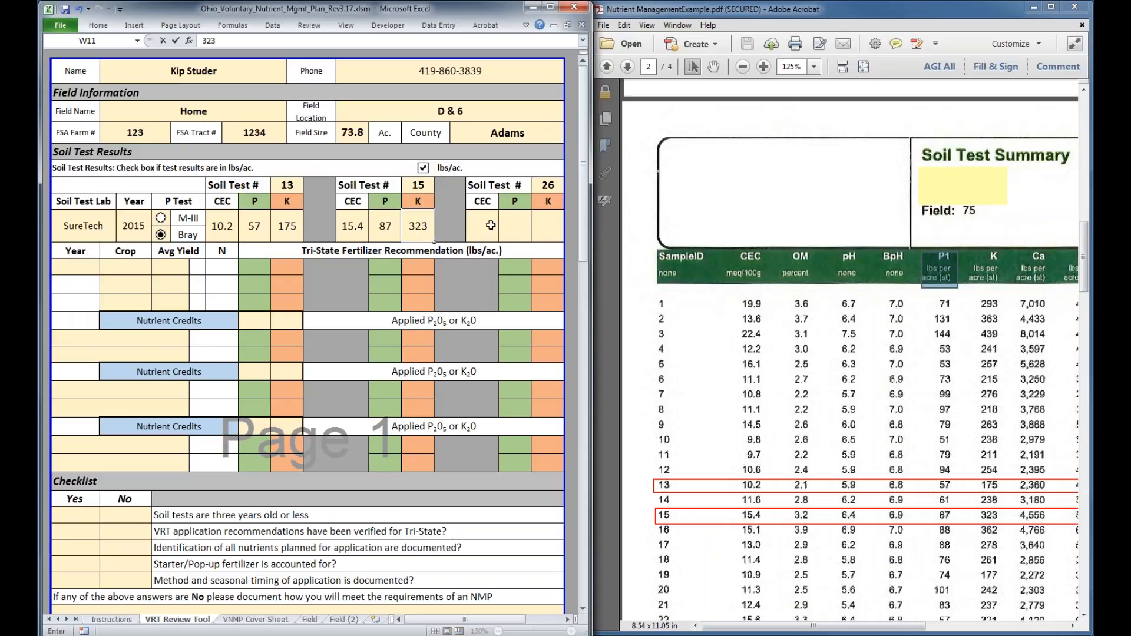
Fill in the results for soil test 26 with CEC 14.3, P 71 and K 306 from the PDF's summary table
left_click(723, 394)
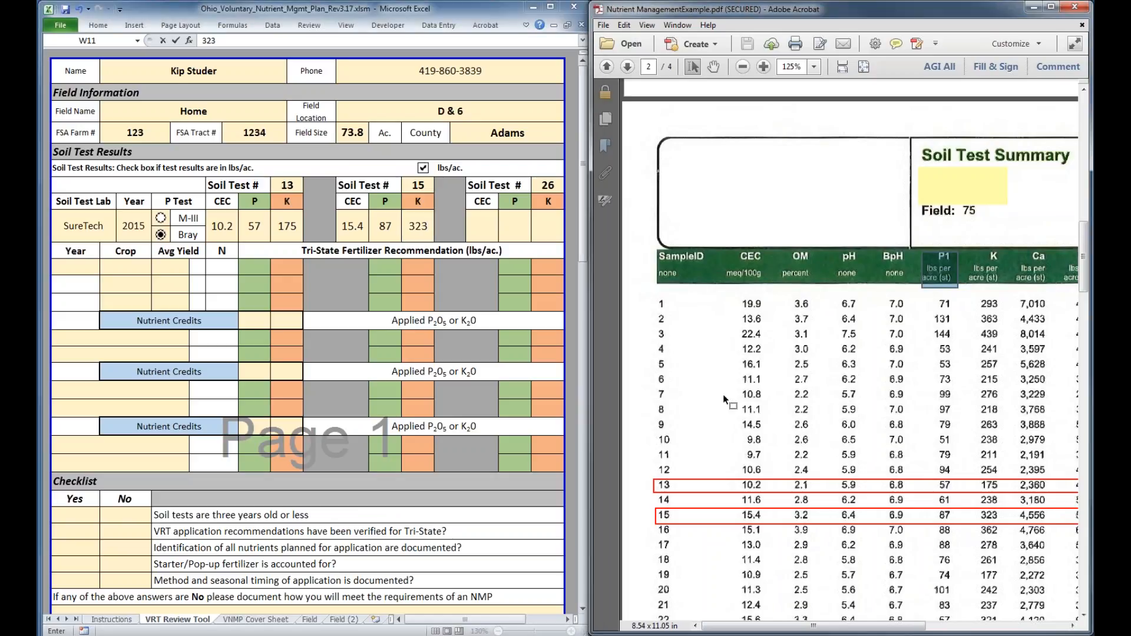
scroll(723, 394, "down", 3)
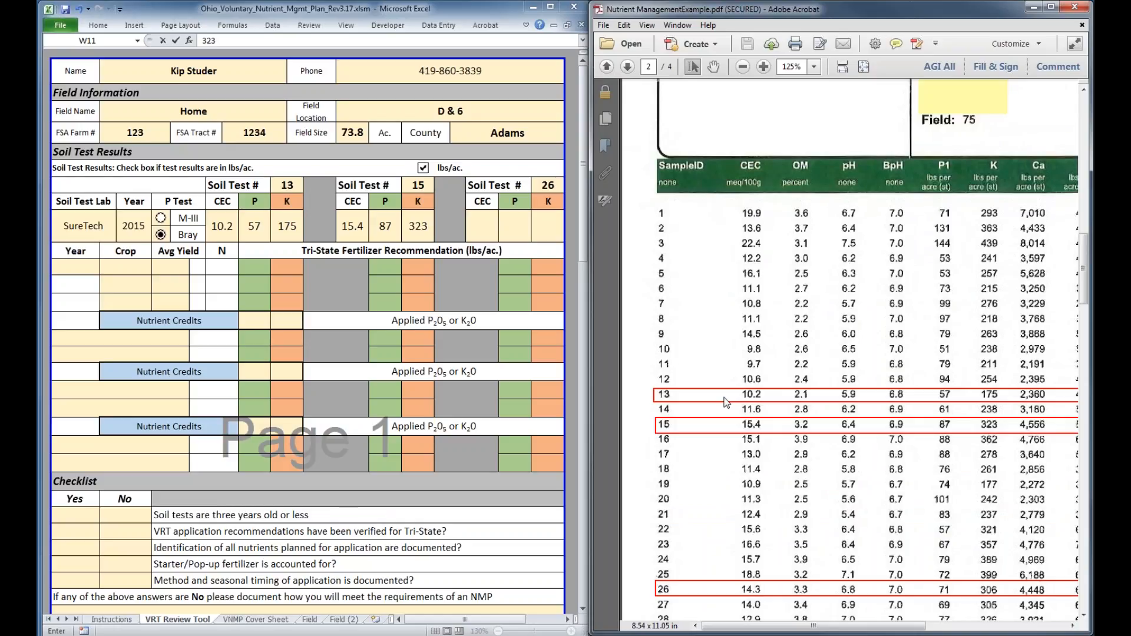
scroll(726, 402, "down", 3)
key("Tab")
type("14.3")
key("Tab")
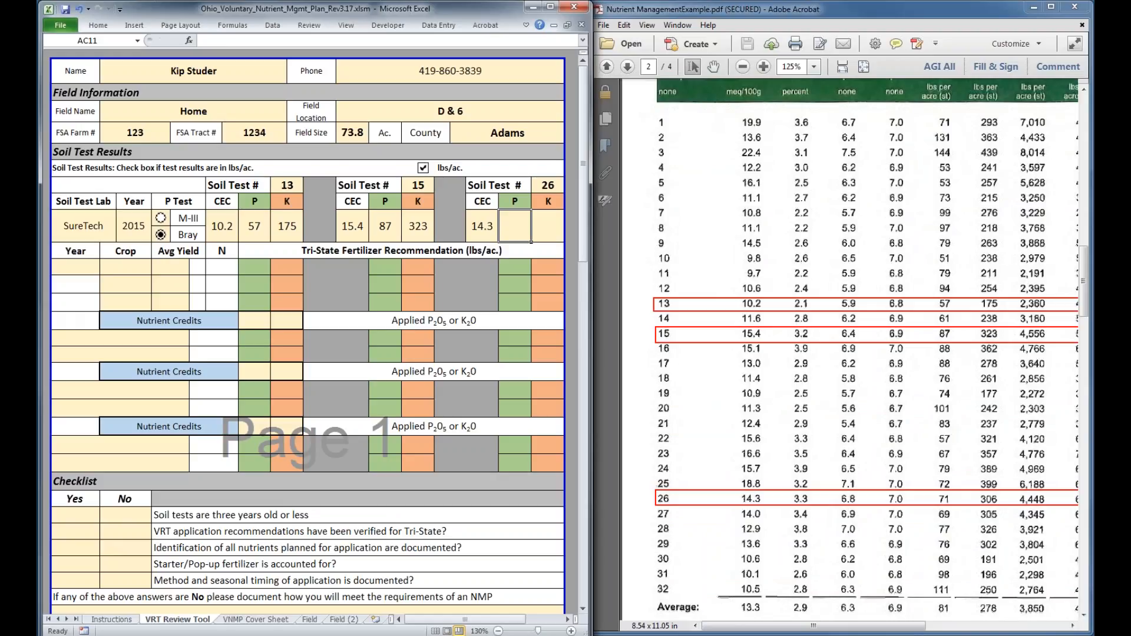
type("71")
key("Tab")
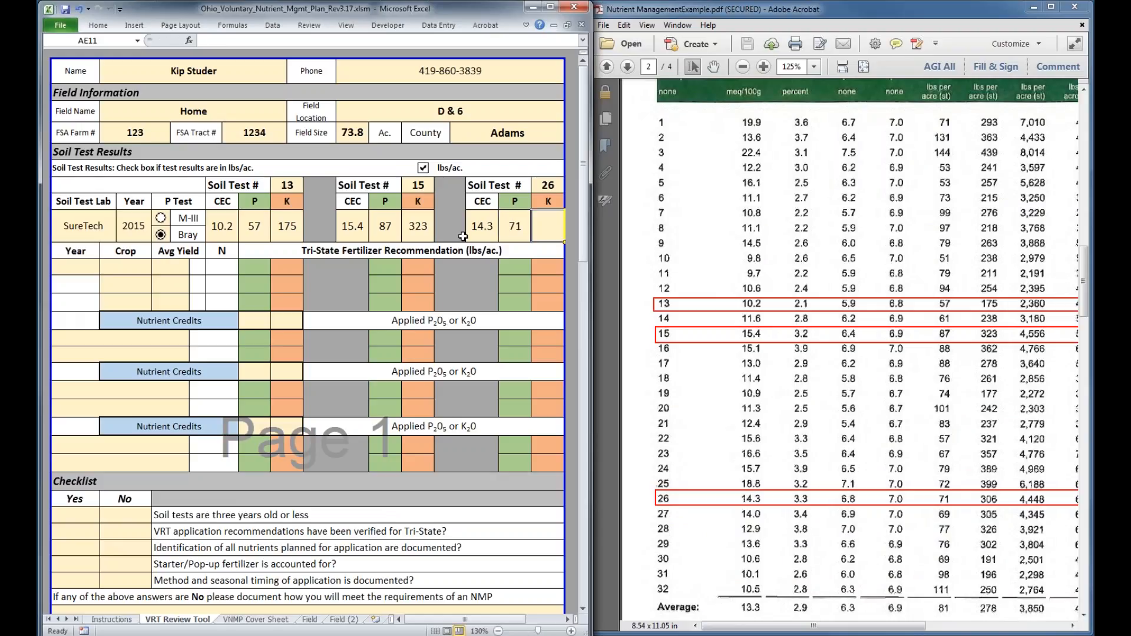
type("306")
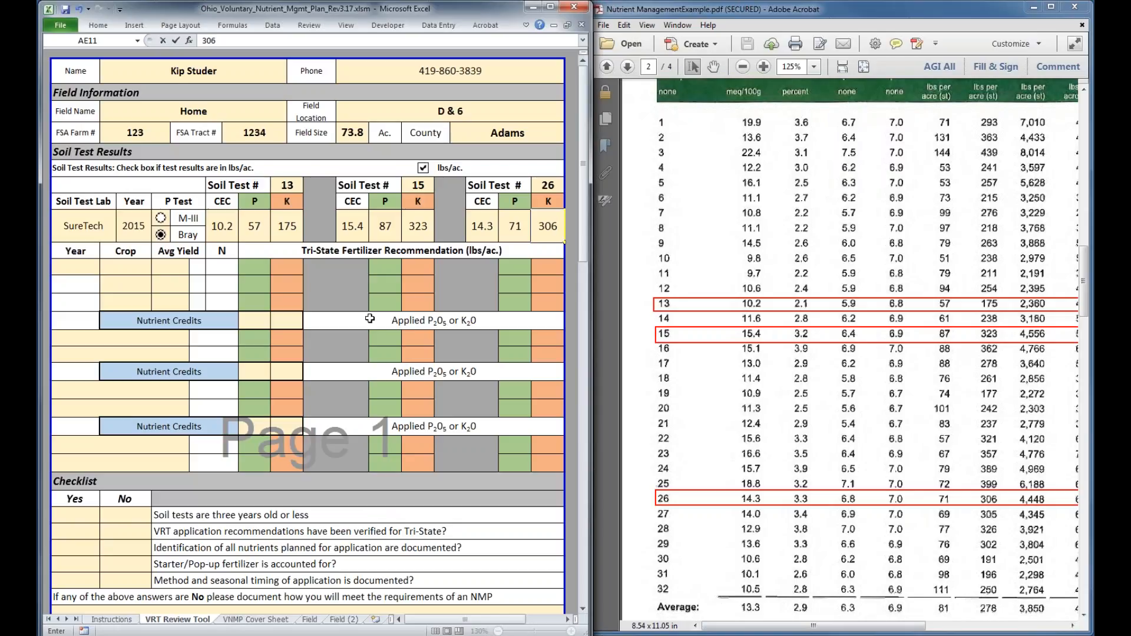
Start the crop rotation in 2017 with corn at an average yield of 180 bushels, following the PDF's product summary
left_click(730, 412)
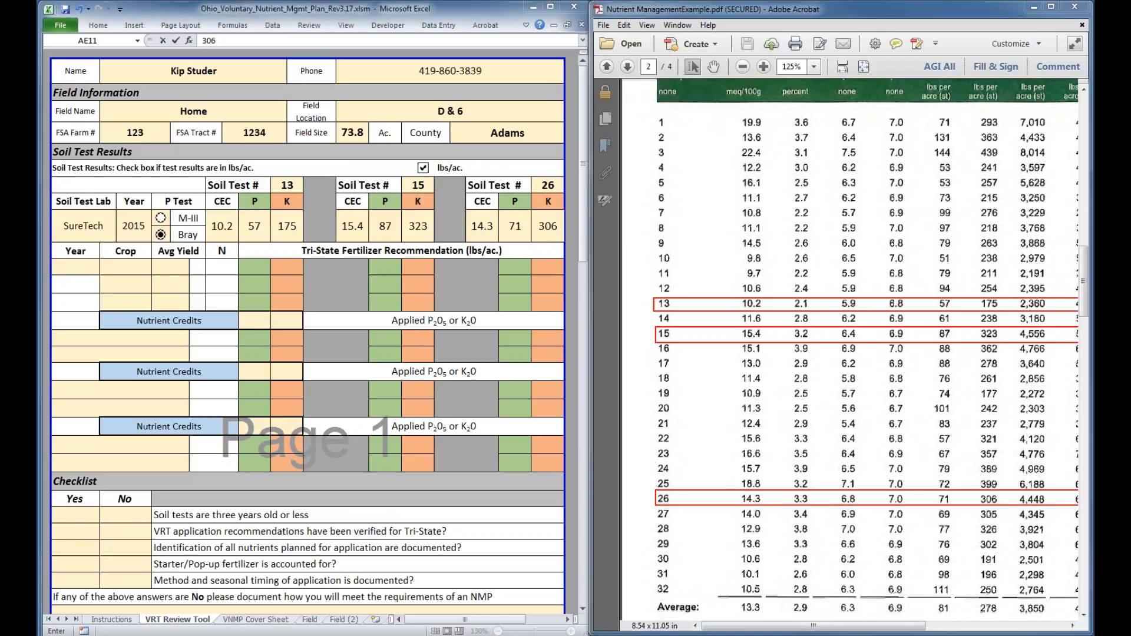
left_click(86, 269)
left_click(85, 265)
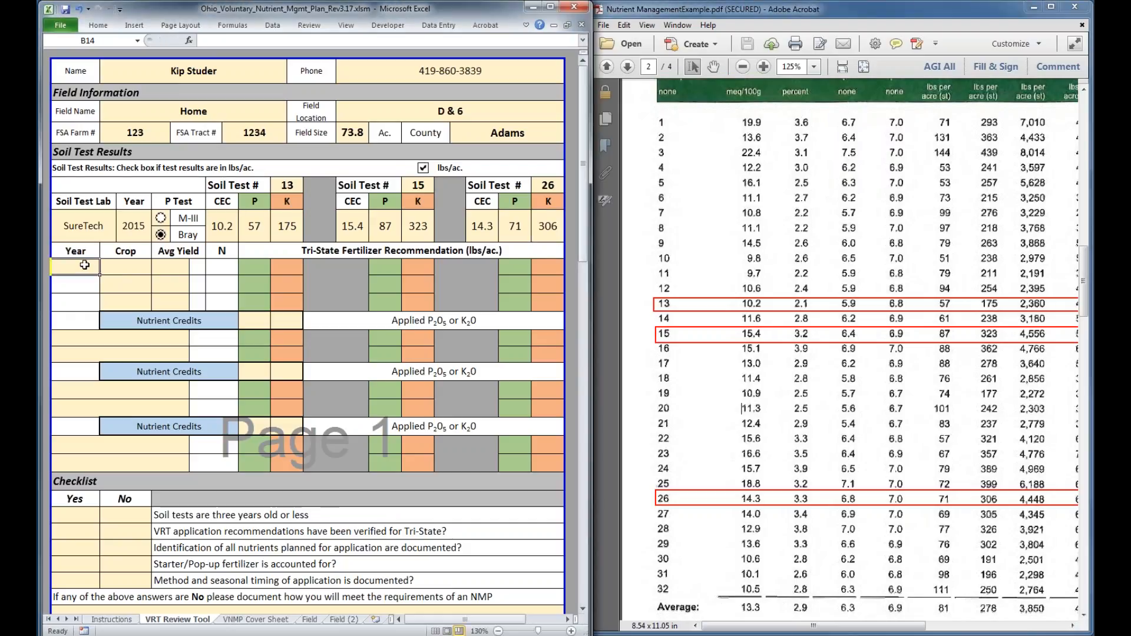
type("2017")
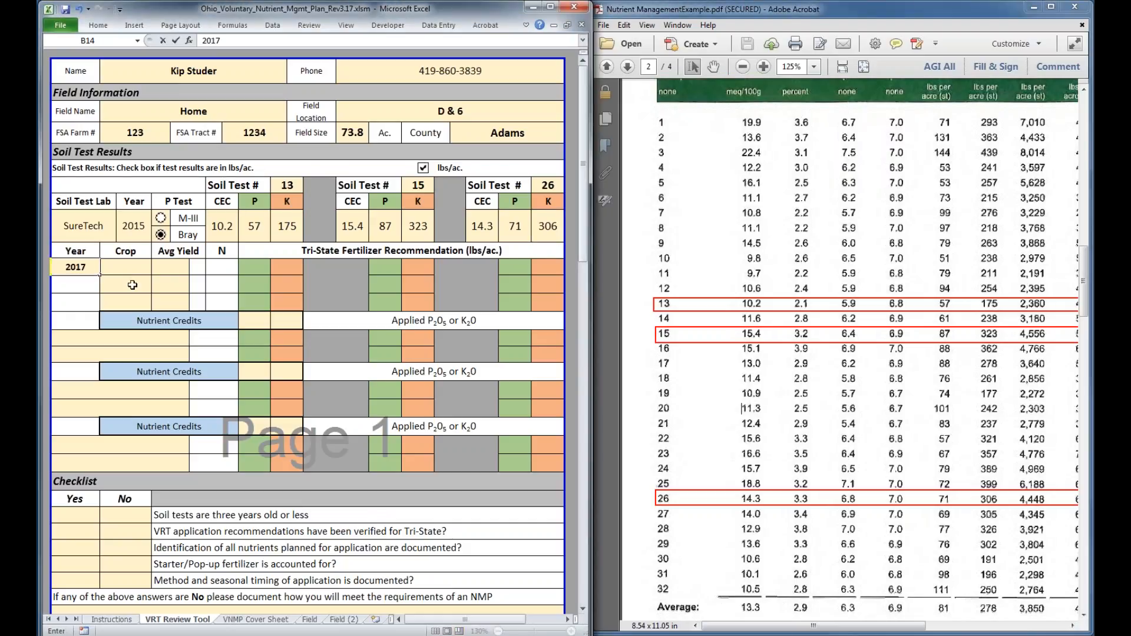
left_click(133, 265)
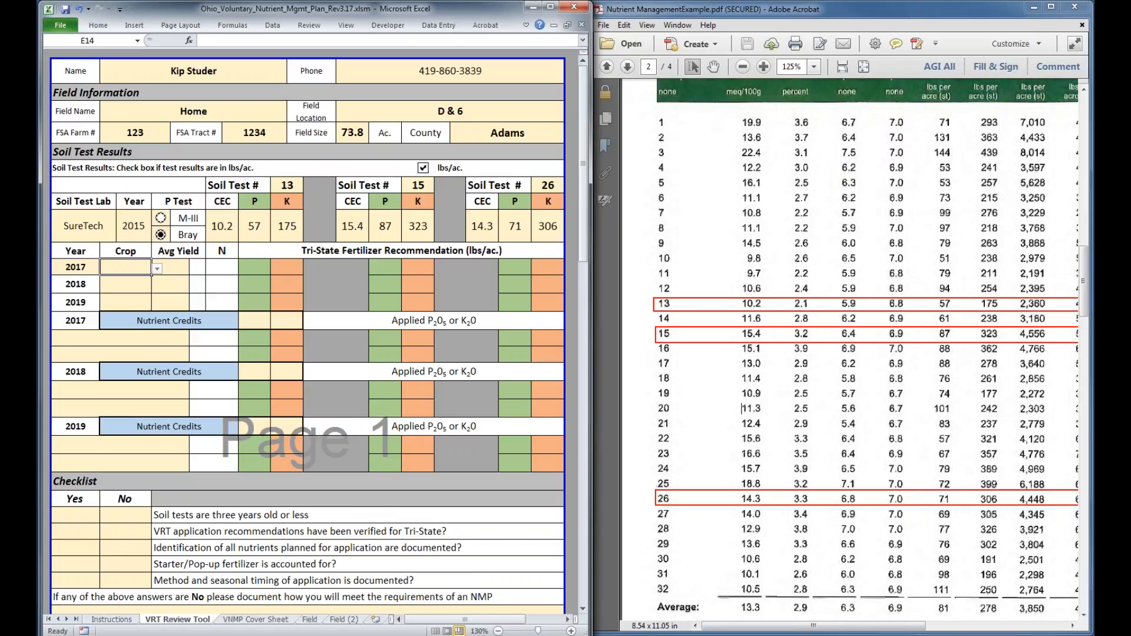
scroll(719, 411, "down", 3)
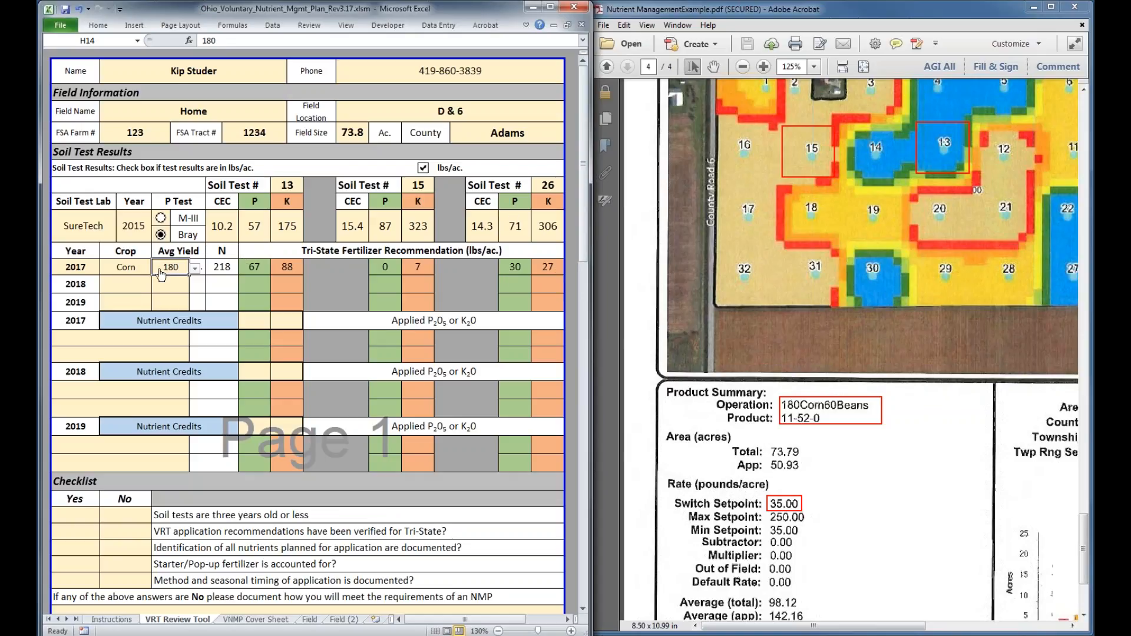
Set the 2018 crop to Soybeans with an average yield of 60, matching the operation in the PDF's product summary
left_click(125, 285)
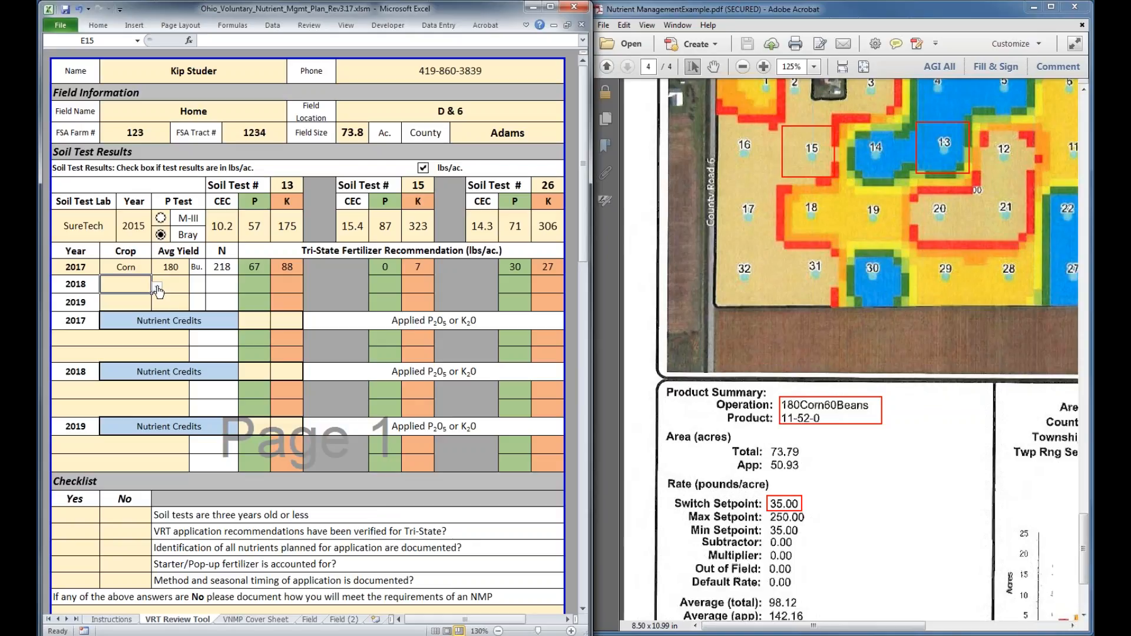
left_click(157, 287)
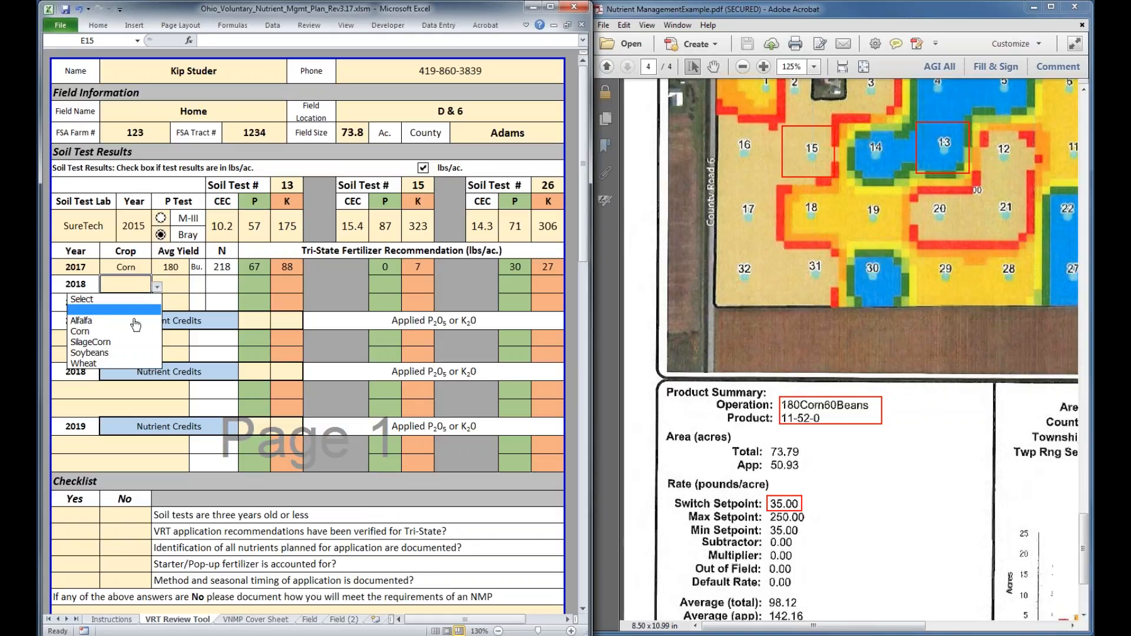
left_click(120, 359)
left_click(178, 290)
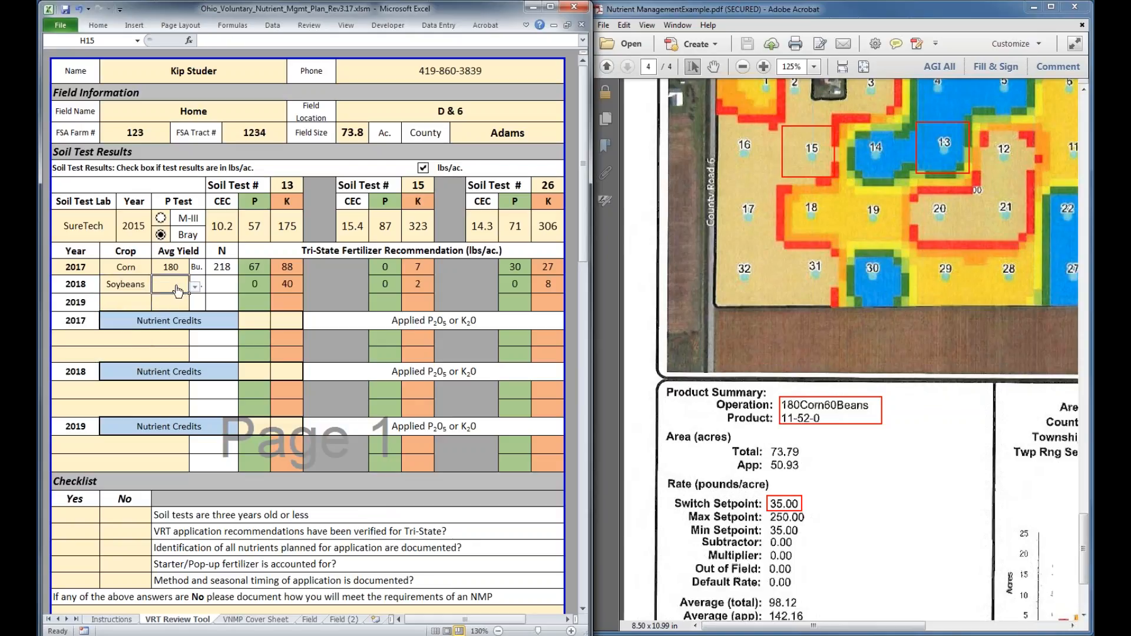
type("60")
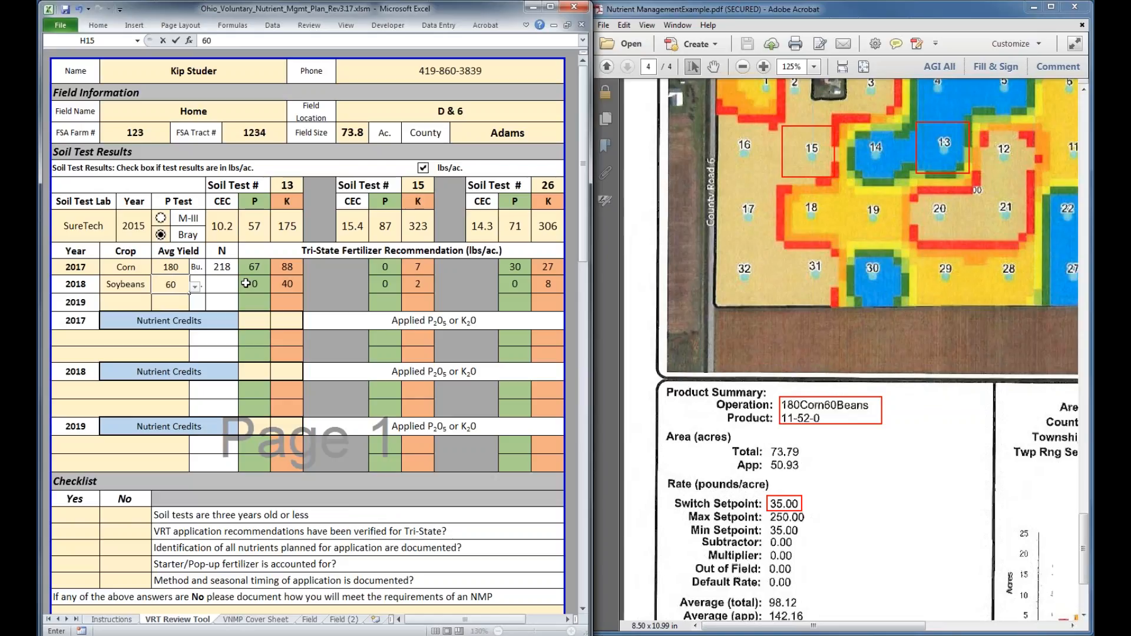
key("ctrl+Return")
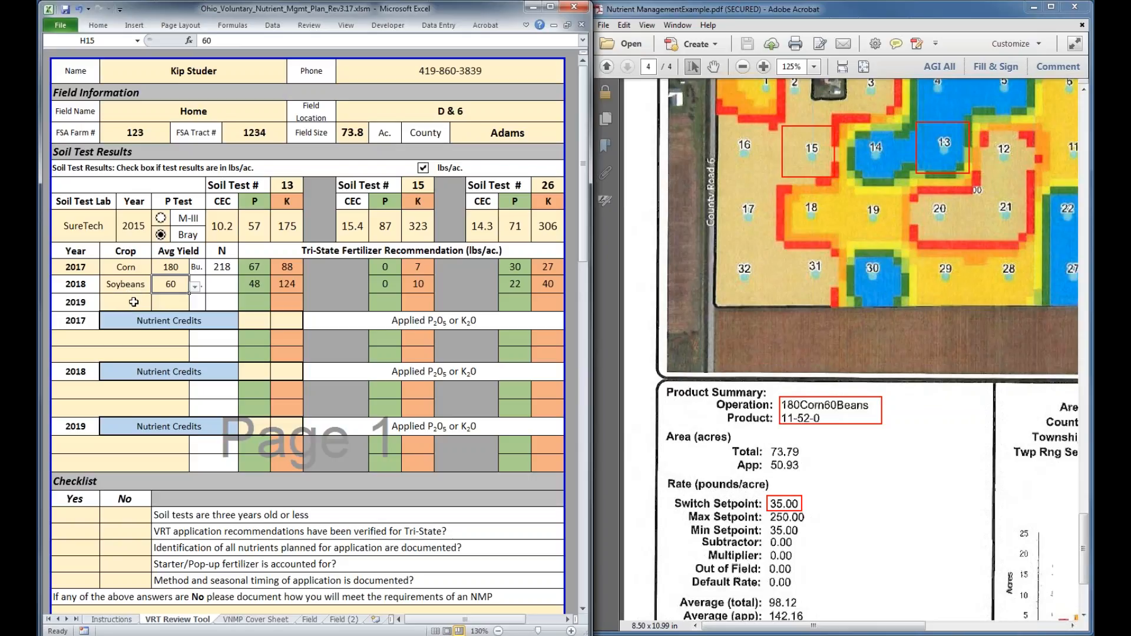
Examine the PDF's 11-52-0 application map around the outlined soil test zones and the product summary's rate setpoints
left_click(756, 316)
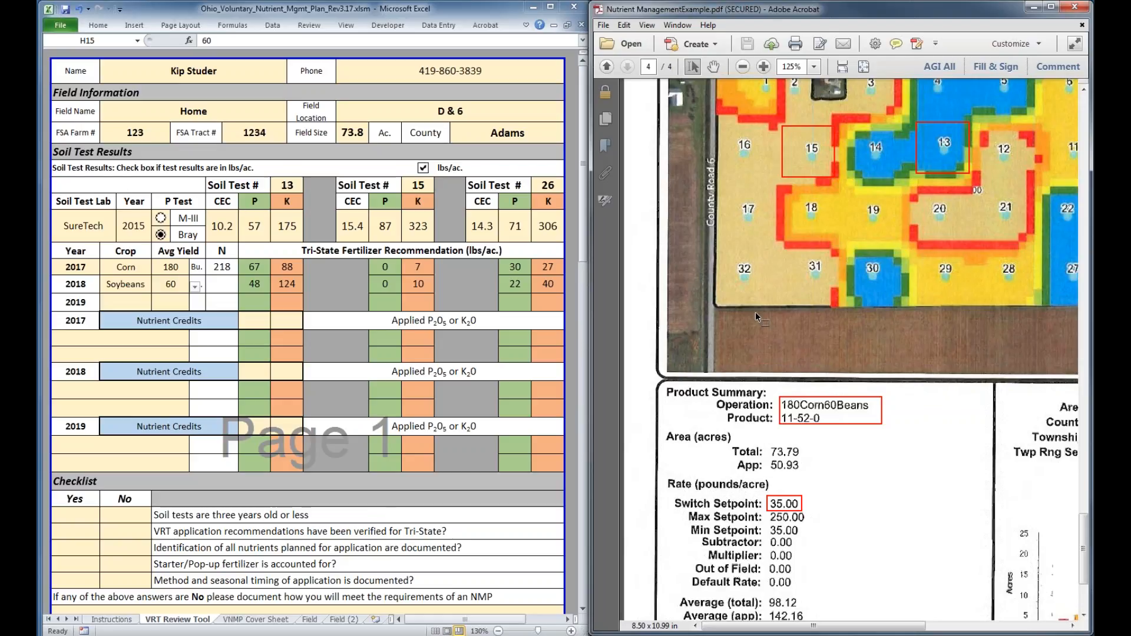
scroll(756, 316, "up", 1)
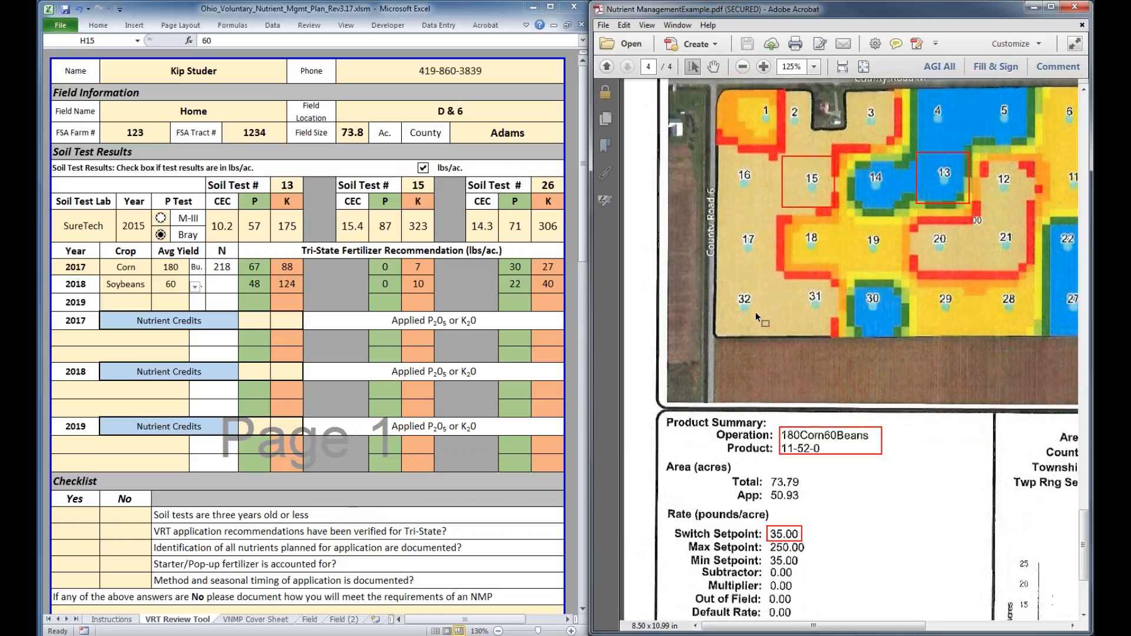
scroll(755, 312, "up", 3)
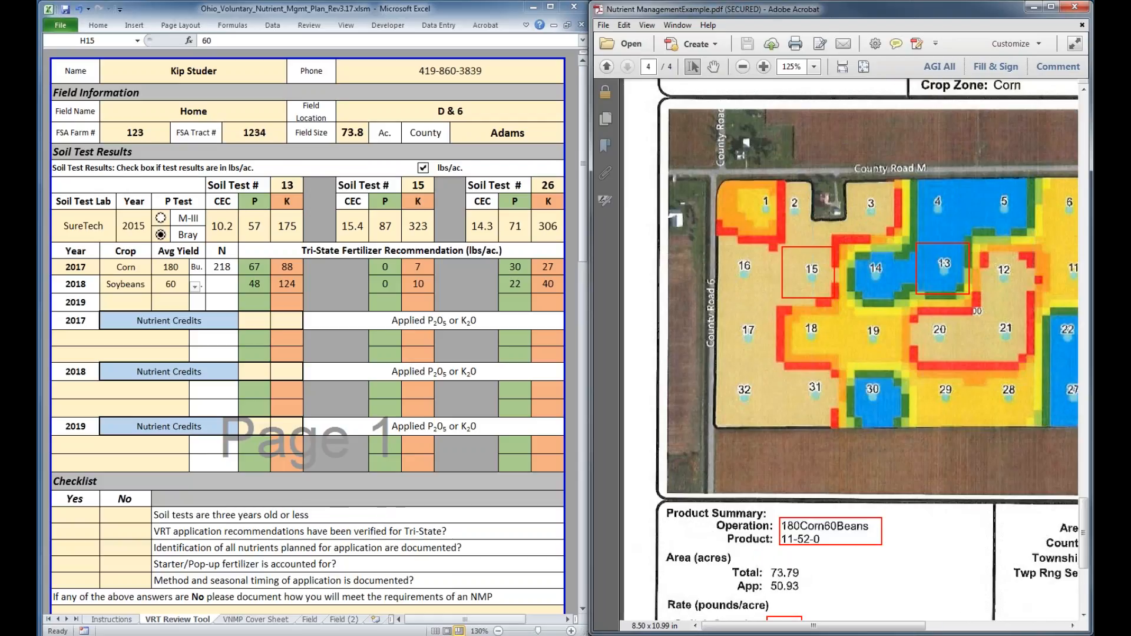
left_click_drag(814, 627, 827, 628)
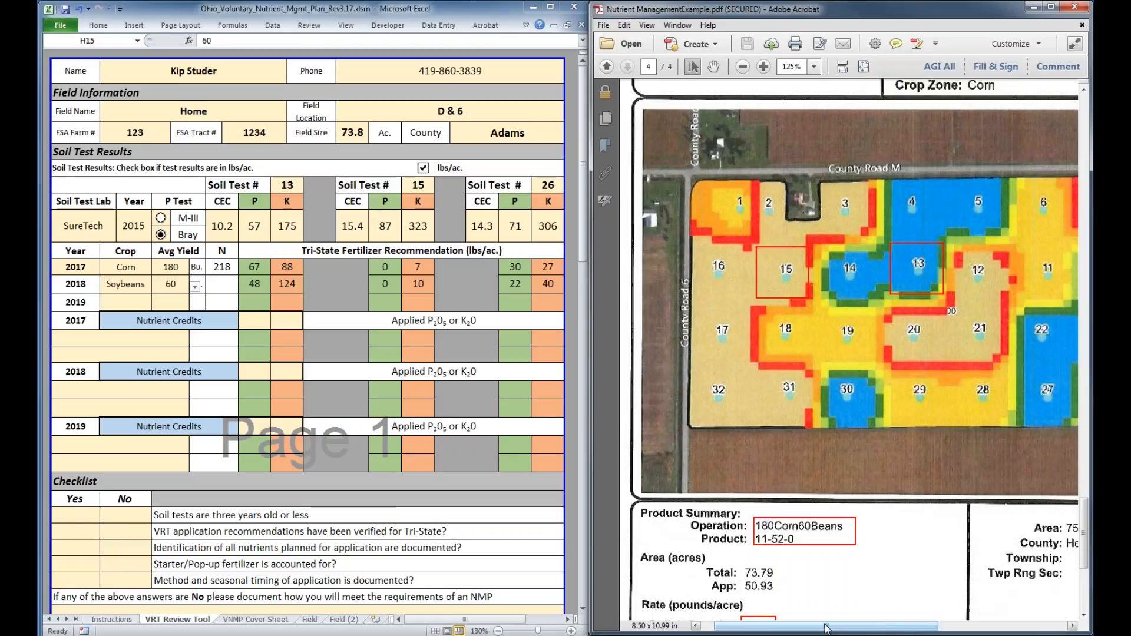
left_click_drag(826, 628, 842, 629)
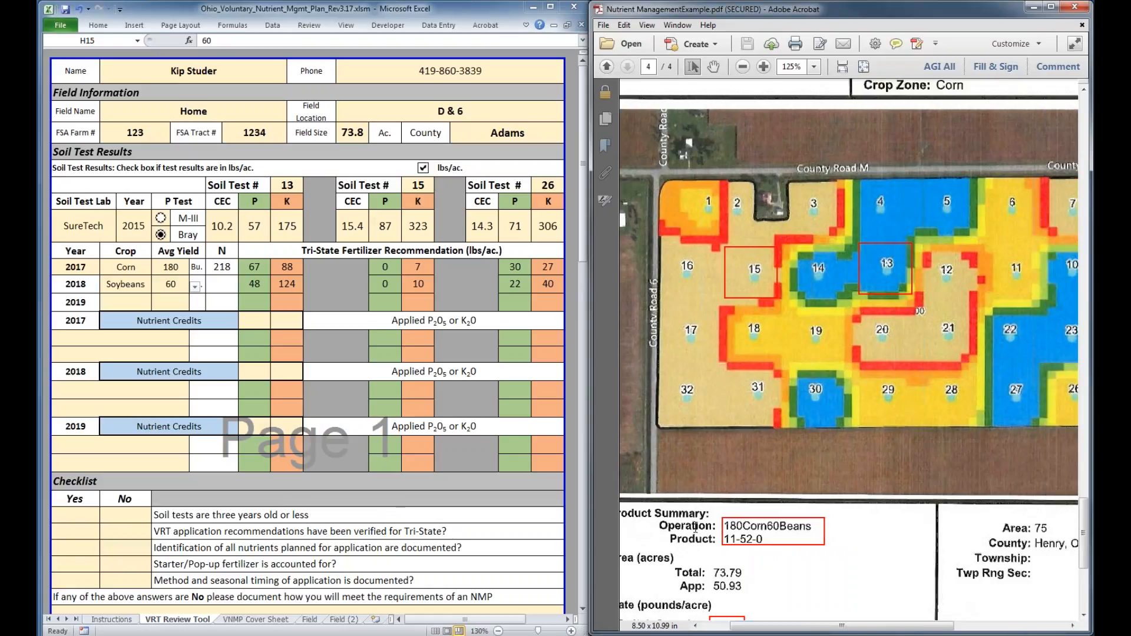
left_click_drag(775, 628, 775, 631)
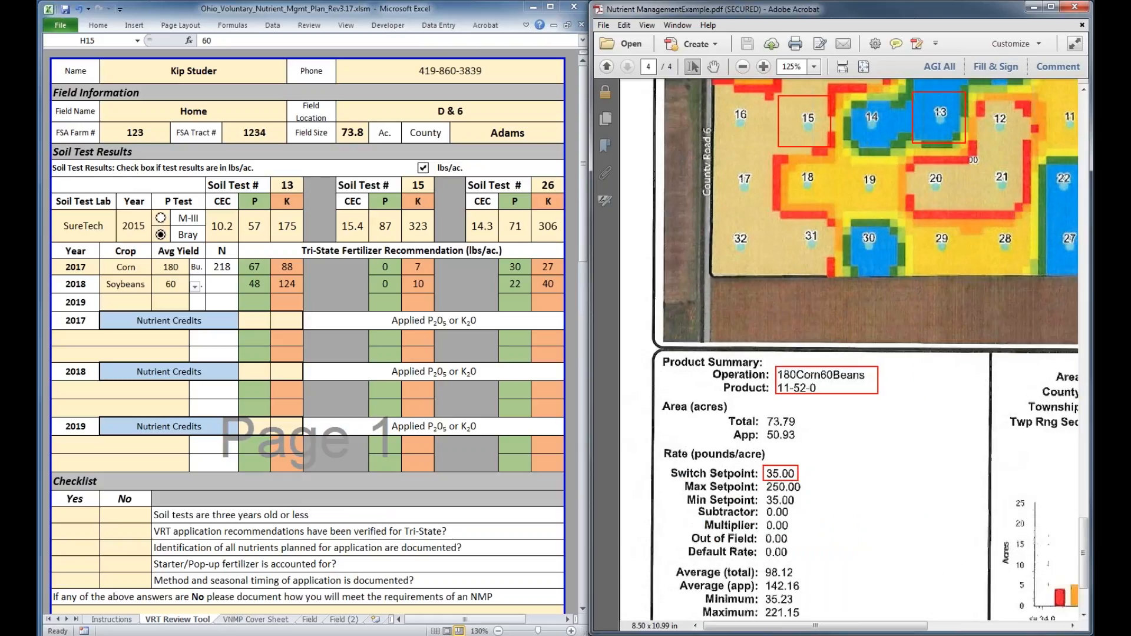
left_click_drag(861, 628, 910, 628)
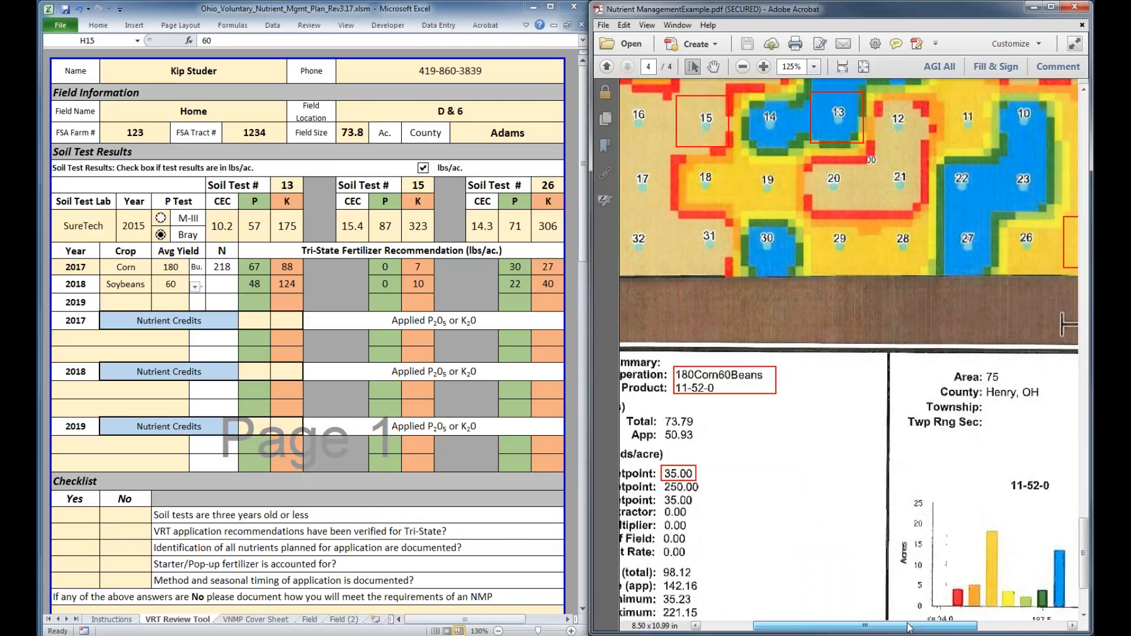
left_click_drag(909, 627, 919, 628)
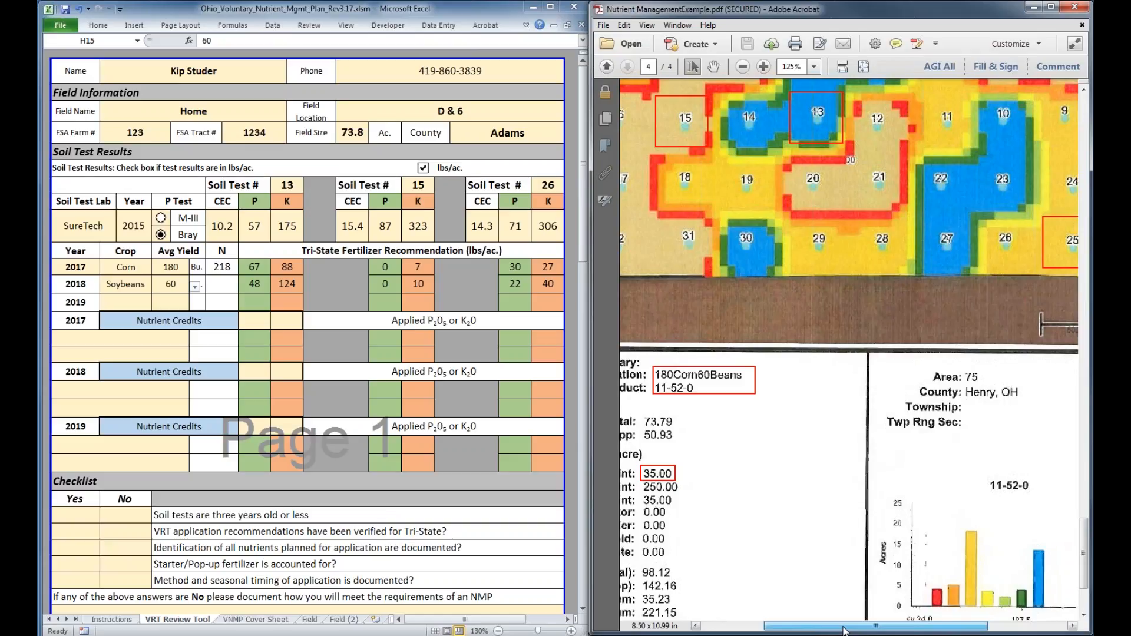
scroll(845, 629, "left", 3)
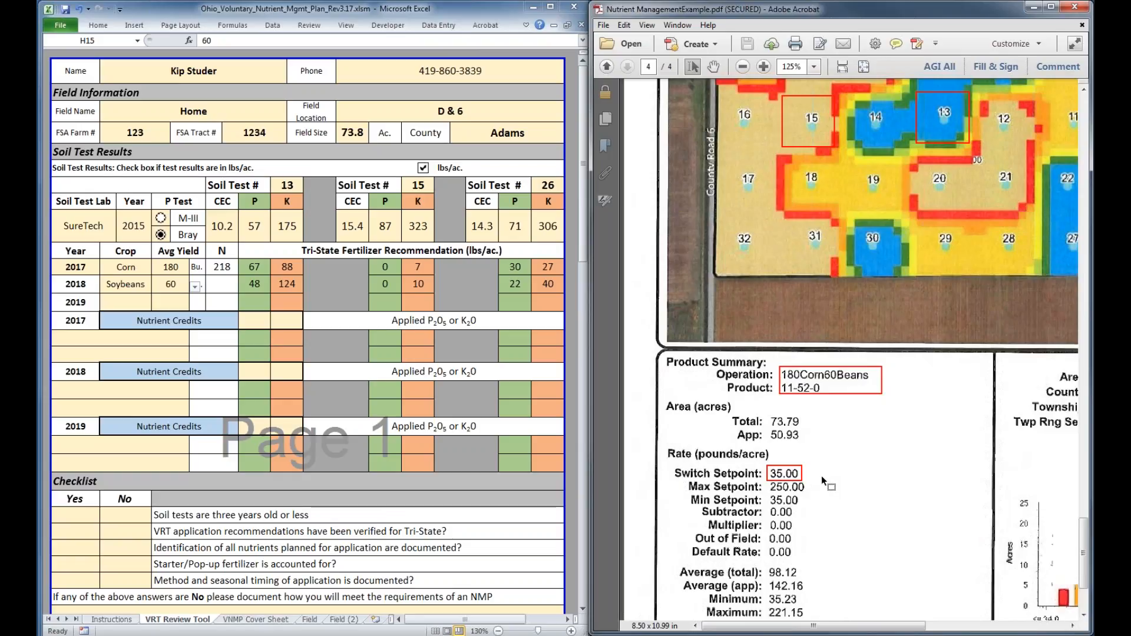
scroll(821, 475, "down", 1)
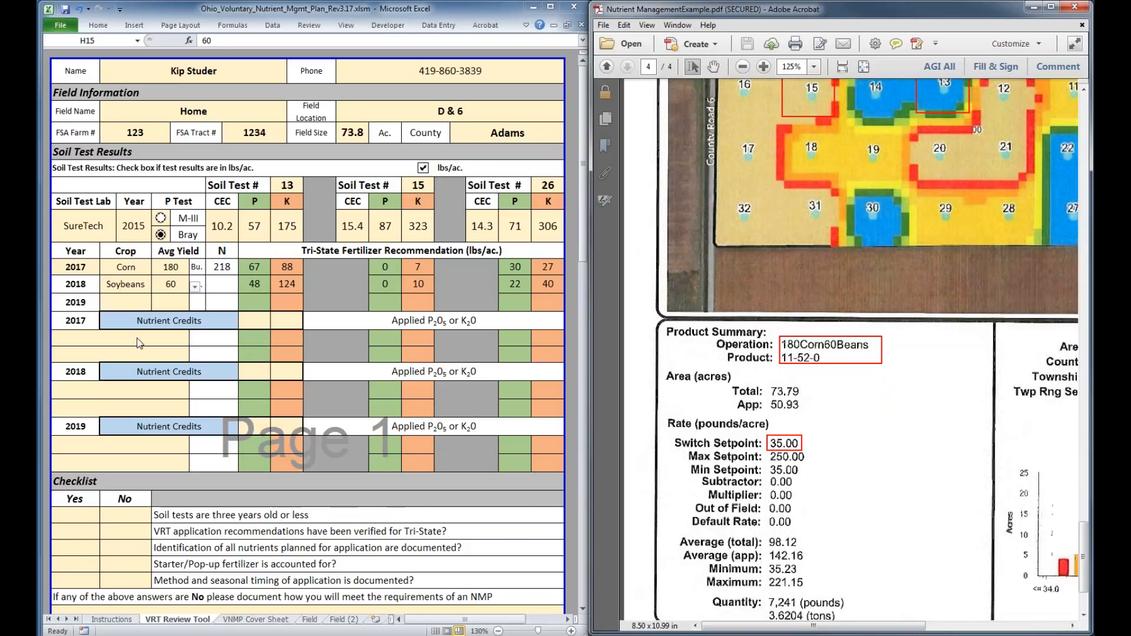
left_click(287, 321)
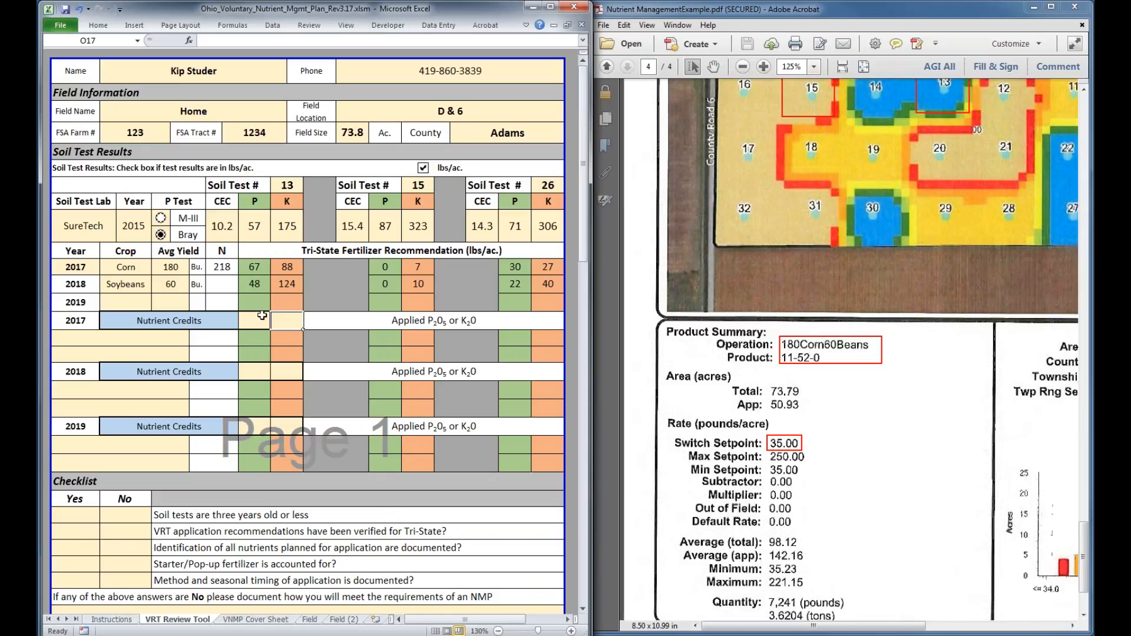
left_click(255, 323)
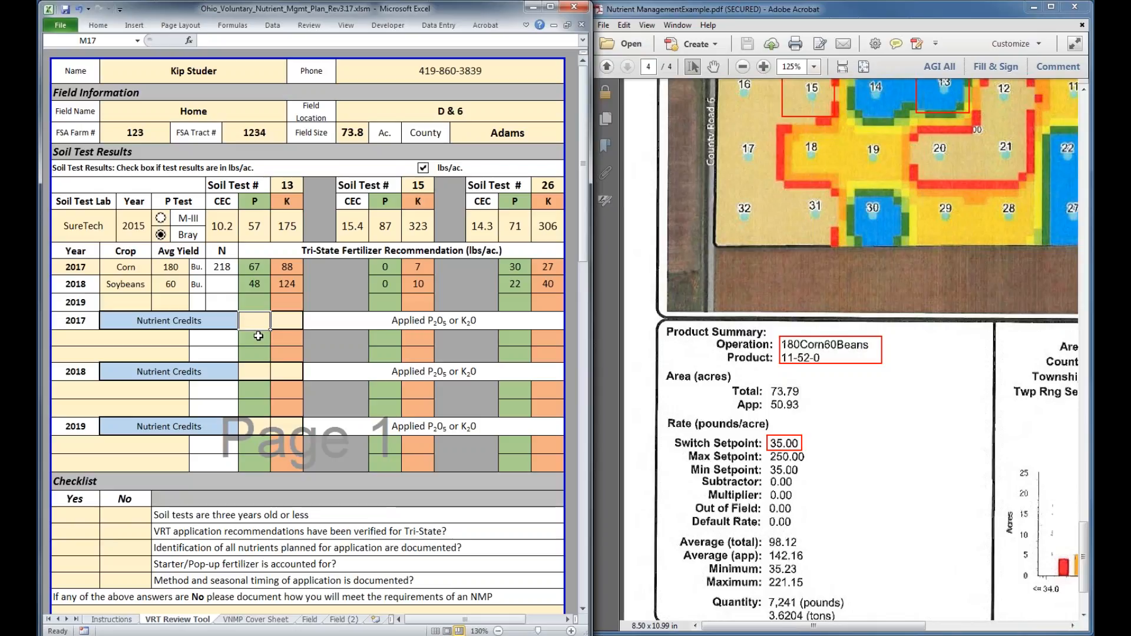
type("10")
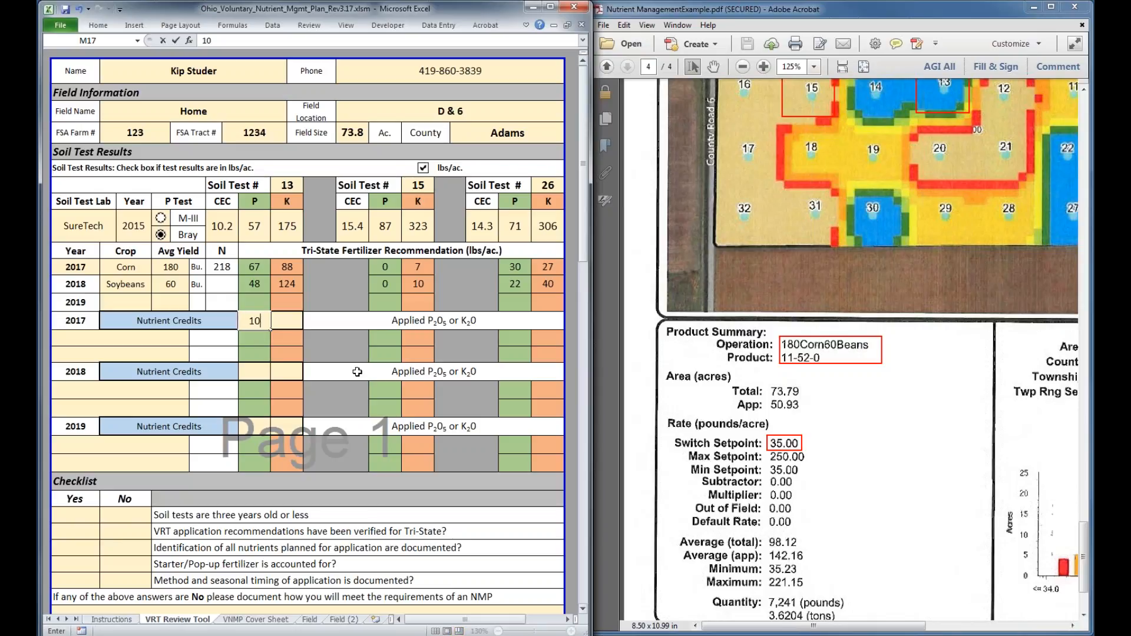
double_click(255, 322)
left_click(293, 324)
left_click(260, 319)
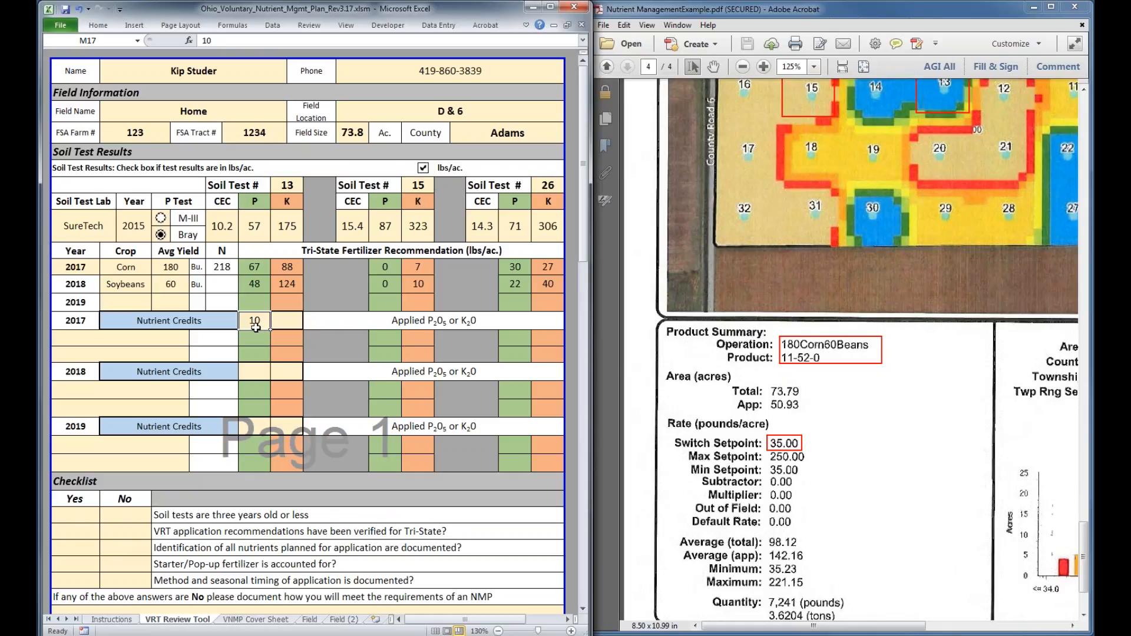
key("BackSpace")
left_click(863, 500)
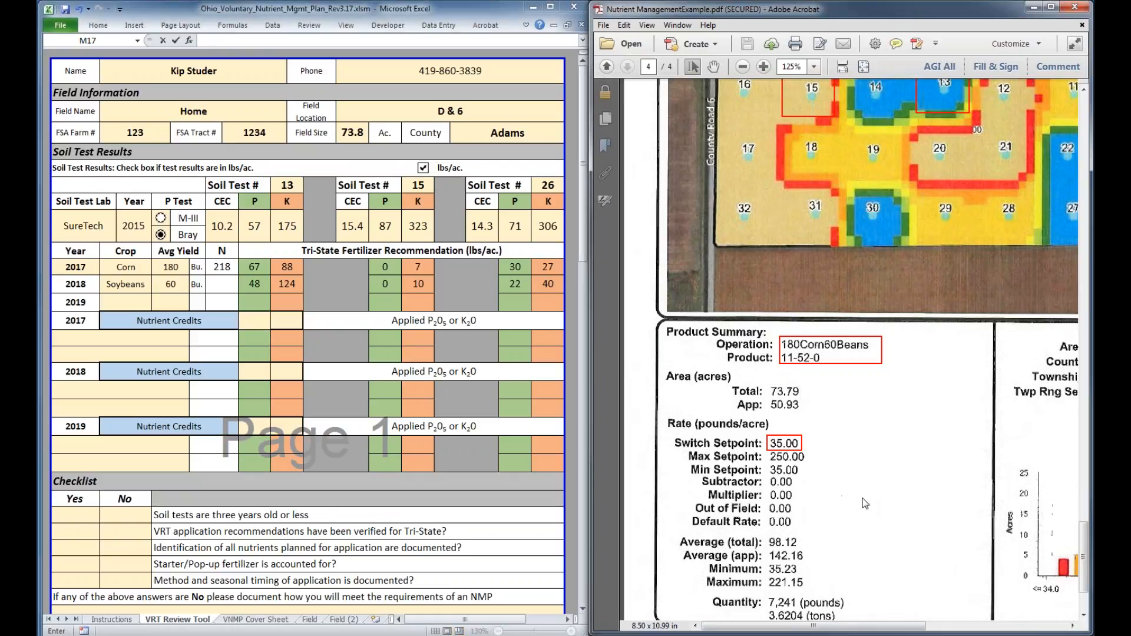
Set the first 2017 fertilizer product to MAP - (11-52-0), following the product listed in the PDF's product summary
scroll(862, 503, "down", 2)
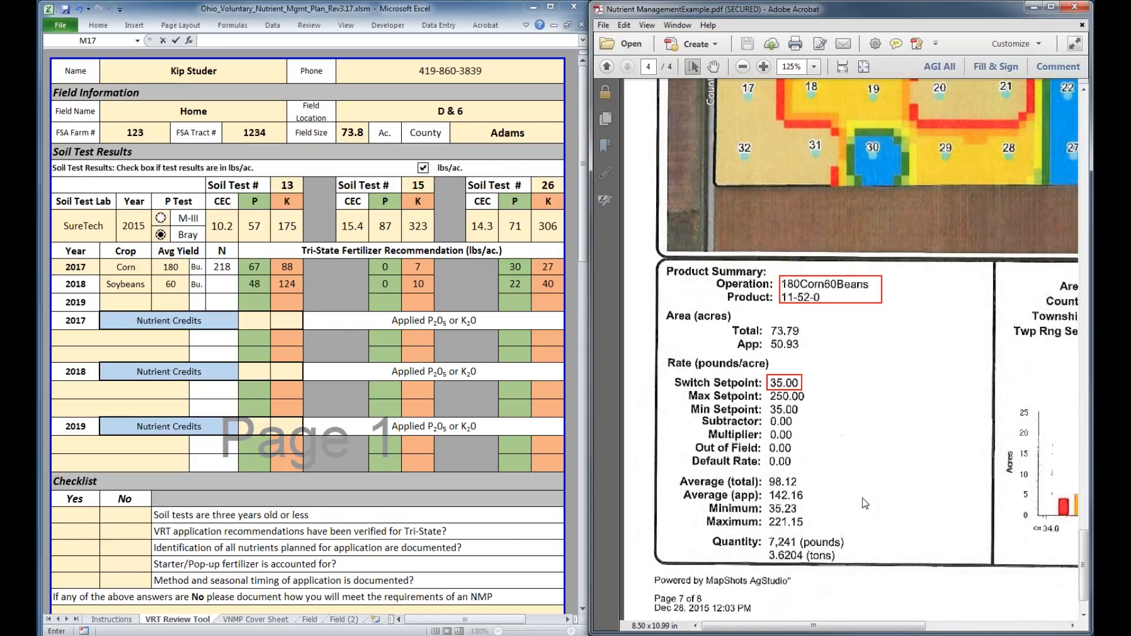
scroll(846, 454, "up", 3)
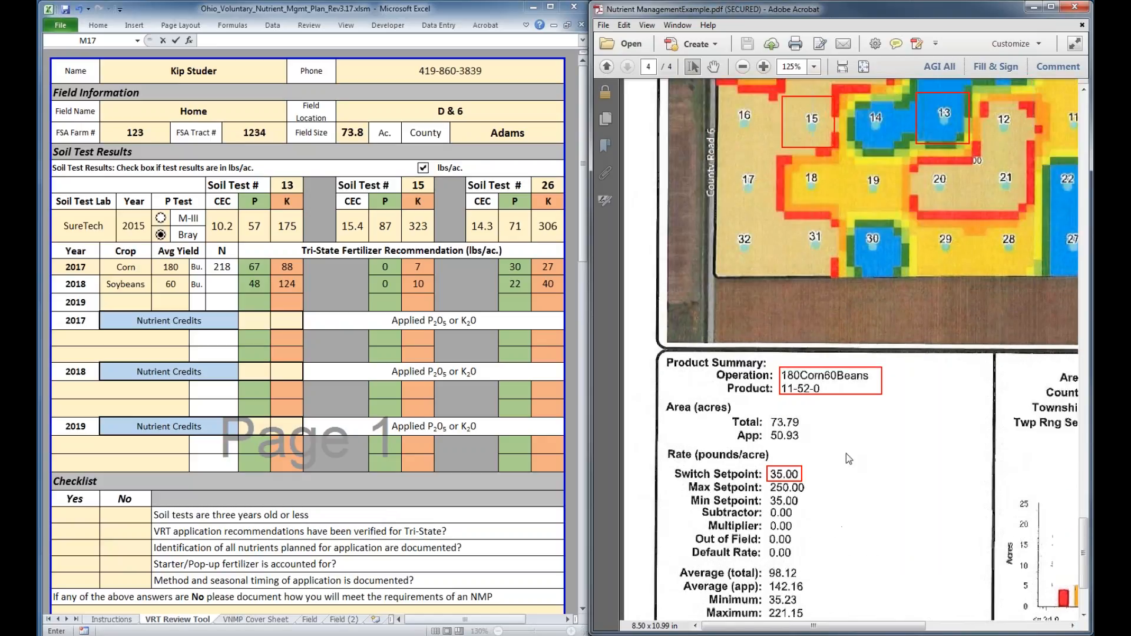
left_click(182, 340)
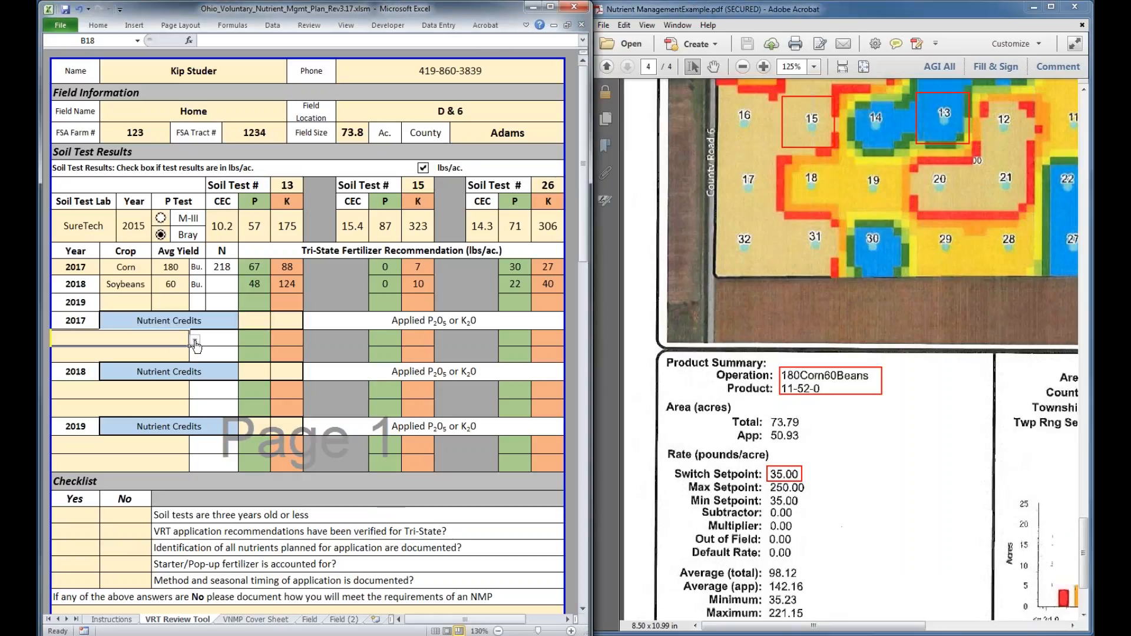
left_click(194, 340)
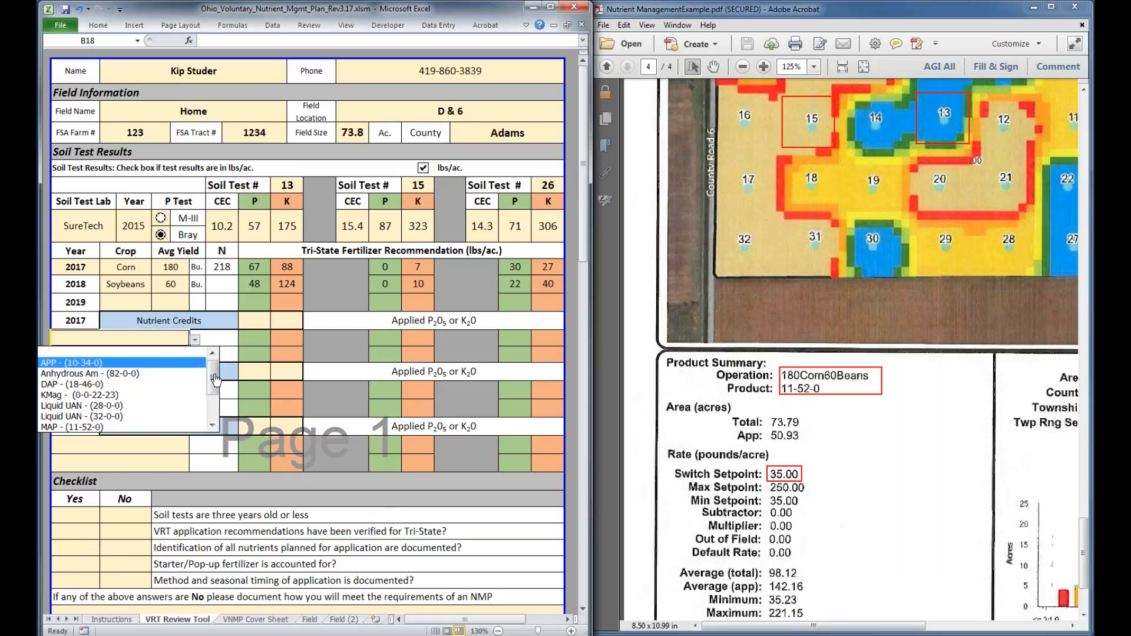
mouse_move(215, 380)
left_mouse_down()
mouse_move(213, 395)
mouse_move(213, 379)
left_mouse_up()
left_click(156, 340)
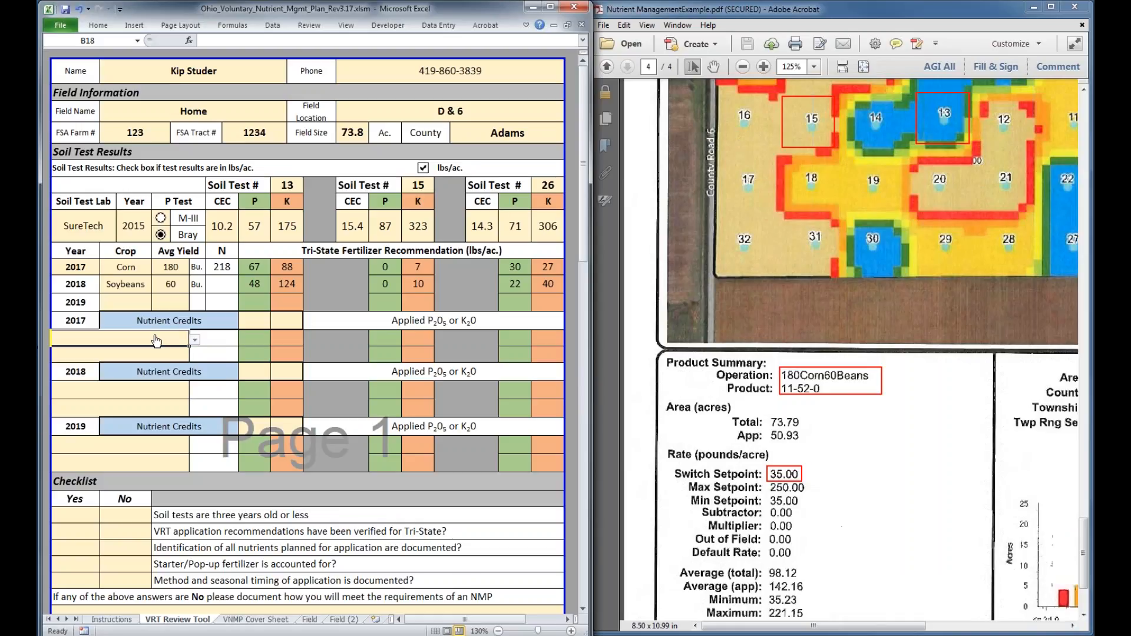
left_click(195, 342)
scroll(156, 396, "down", 3)
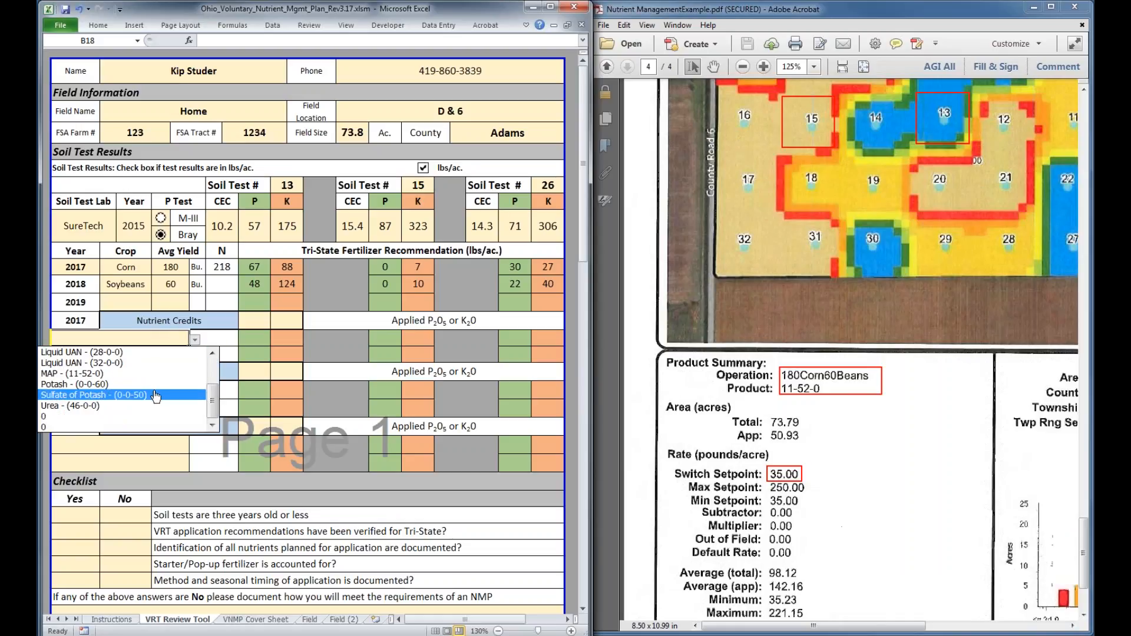
left_click(100, 373)
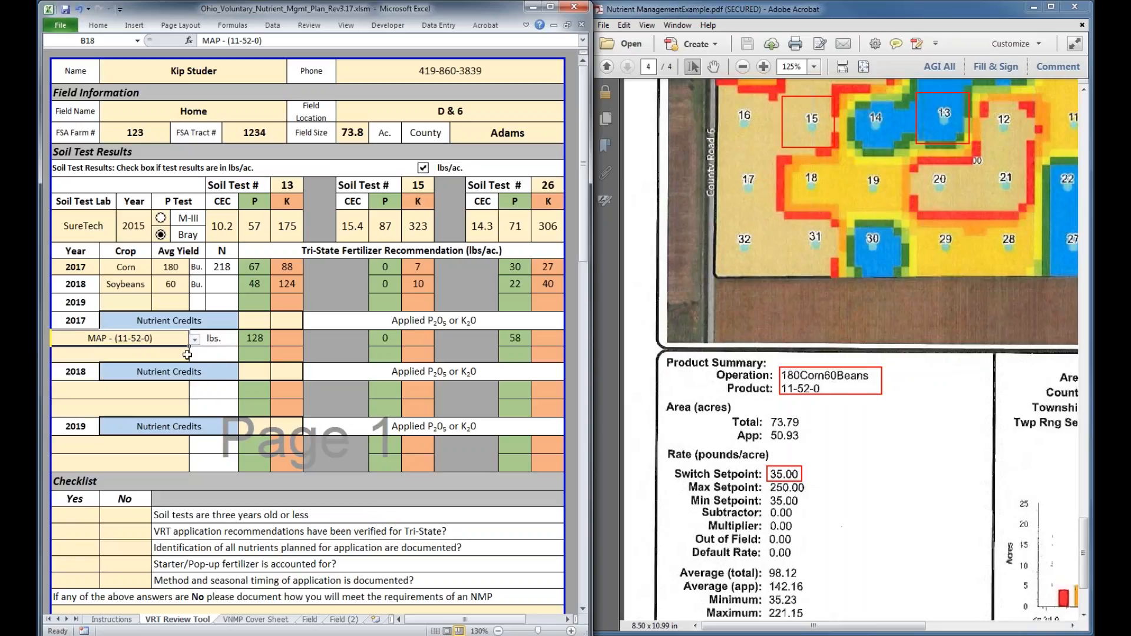
Try a 2017 phosphorus nutrient credit of 10 and clear it again
left_click(252, 324)
type("10")
key("Return")
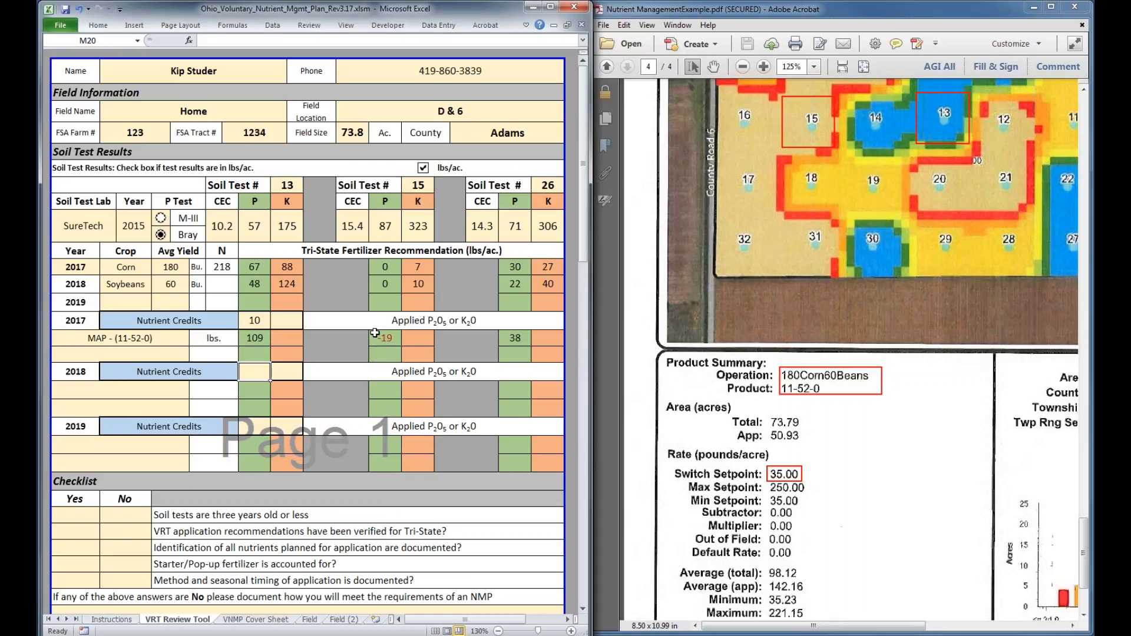
left_click(251, 321)
key("Delete")
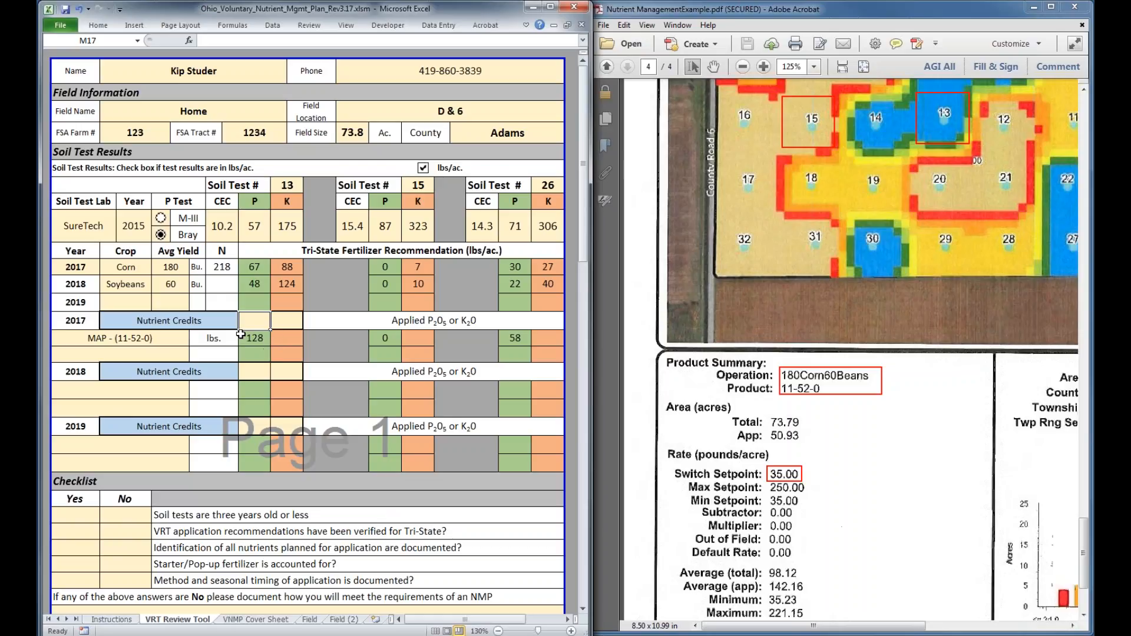
Set the first 2018 fertilizer product to MAP - (11-52-0), matching the PDF's product summary
left_click(858, 449)
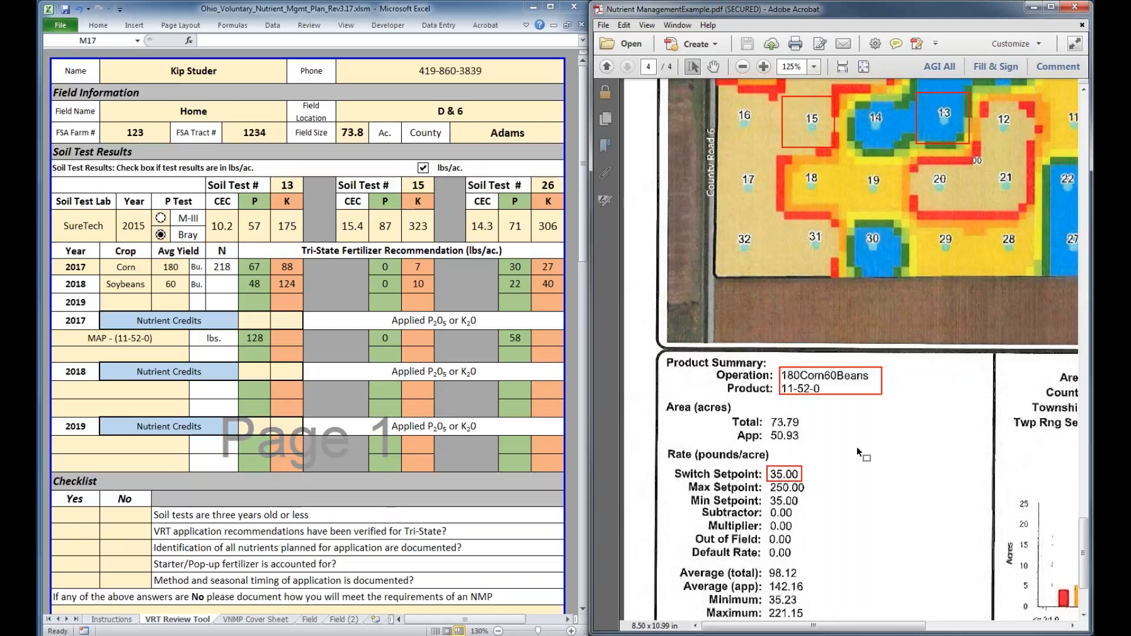
scroll(857, 447, "up", 1)
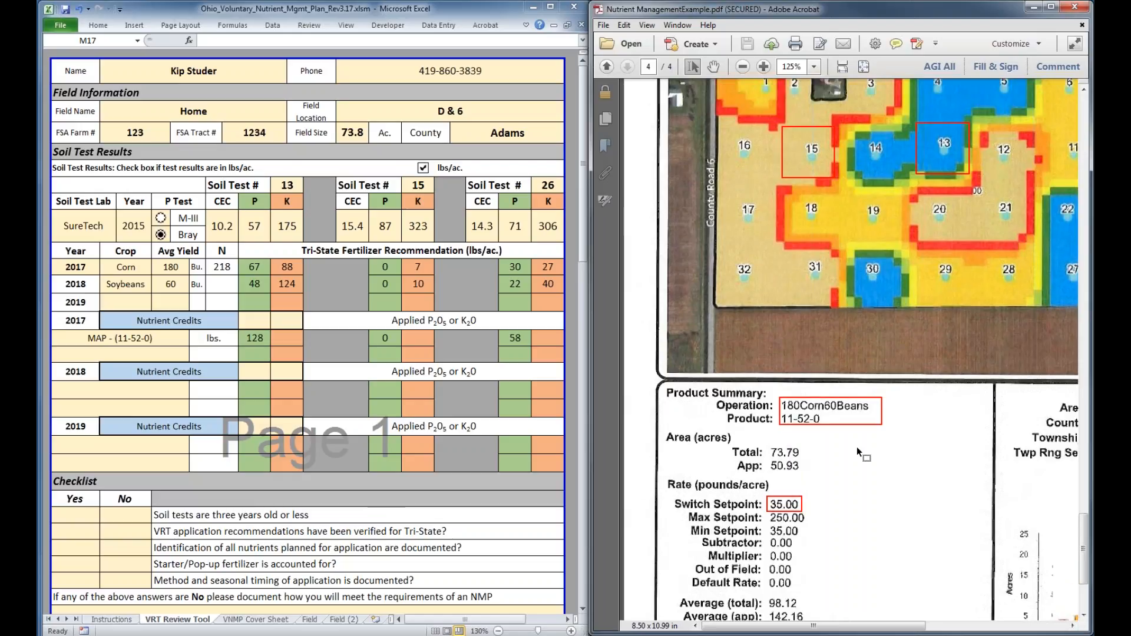
left_click(154, 390)
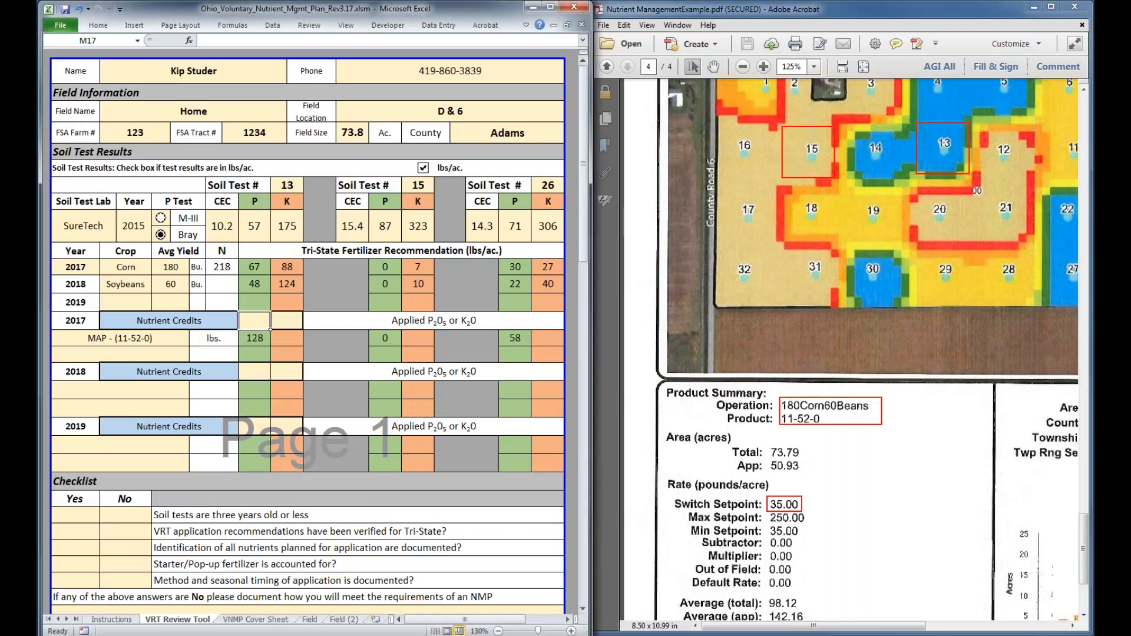
left_click(195, 393)
left_click_drag(212, 461, 215, 428)
left_click(145, 479)
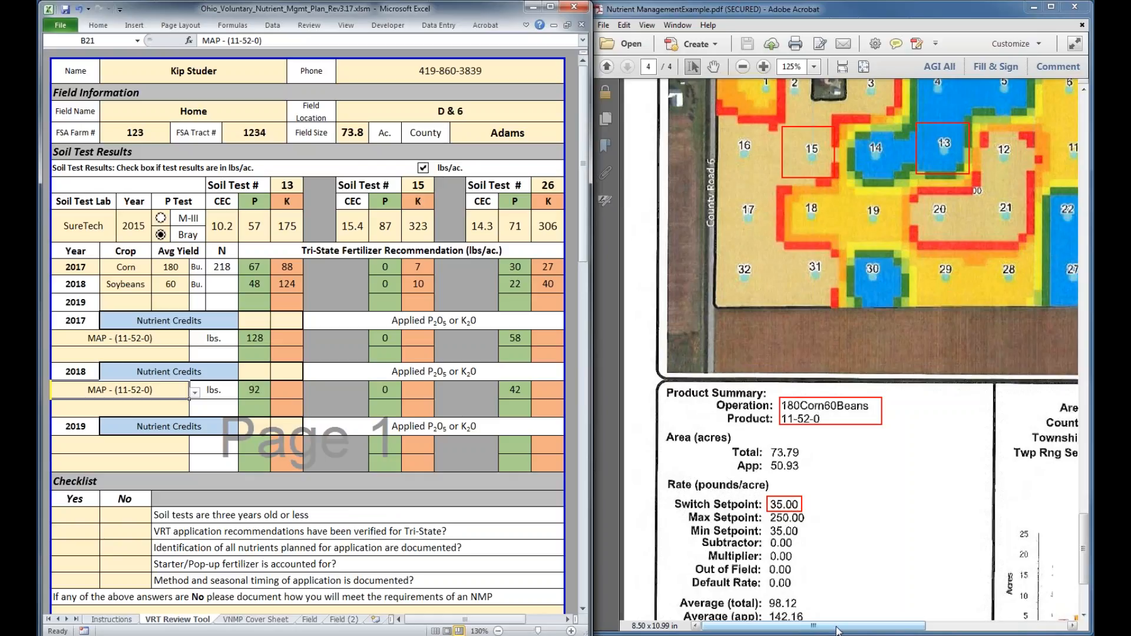
Examine the 11-52-0 bar chart of acres by application rate below the PDF's recommendation map
left_click(752, 630)
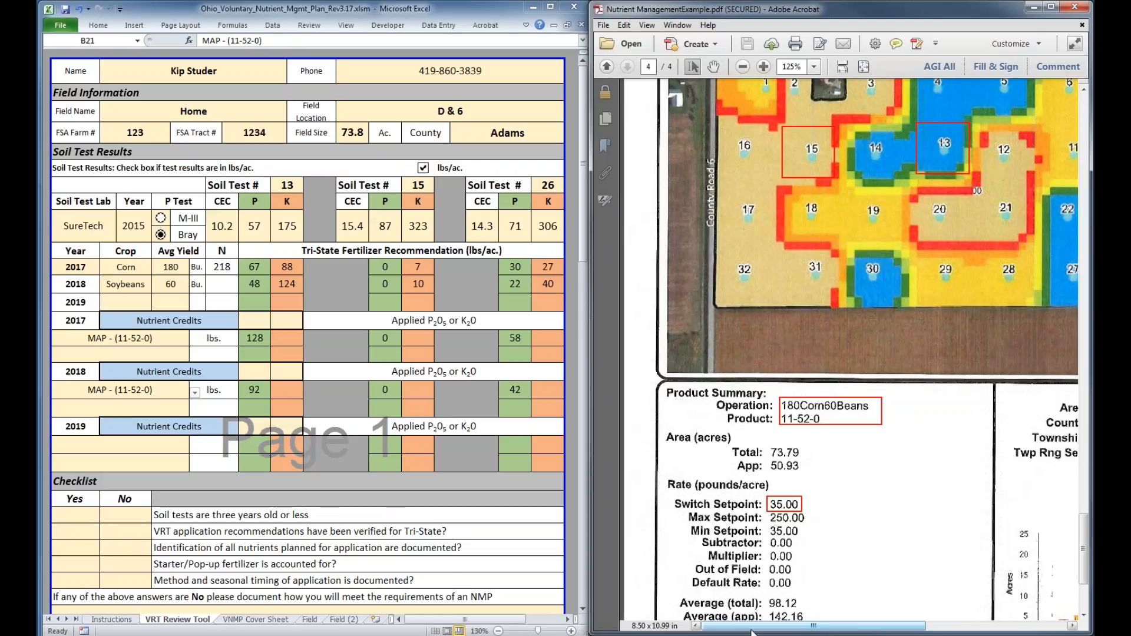
left_click_drag(751, 629, 834, 630)
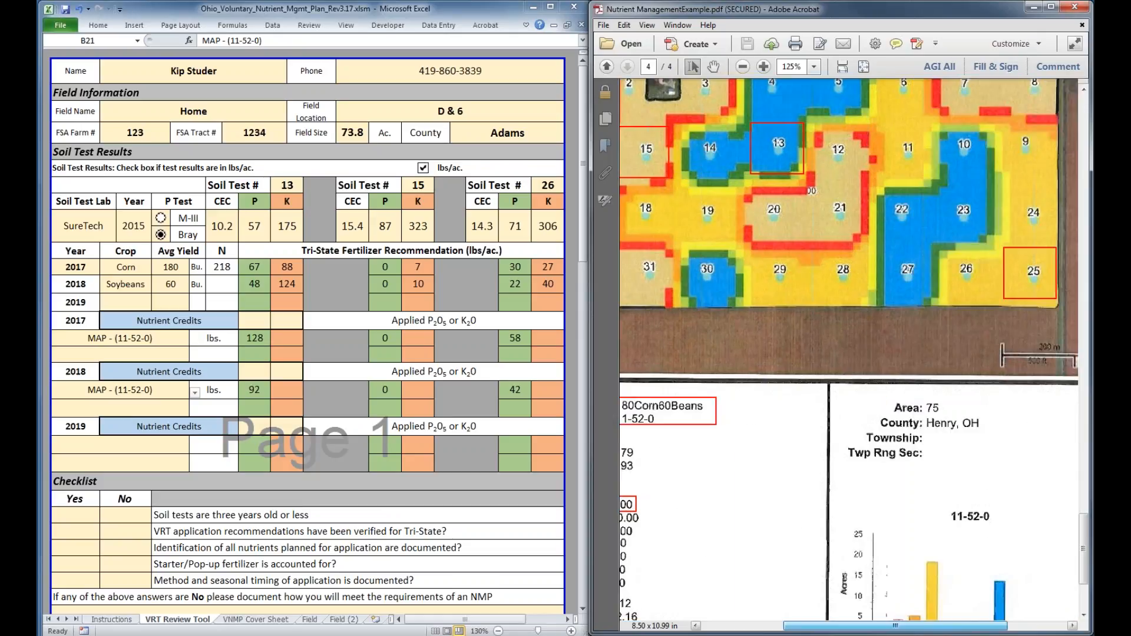
left_click_drag(833, 630, 825, 629)
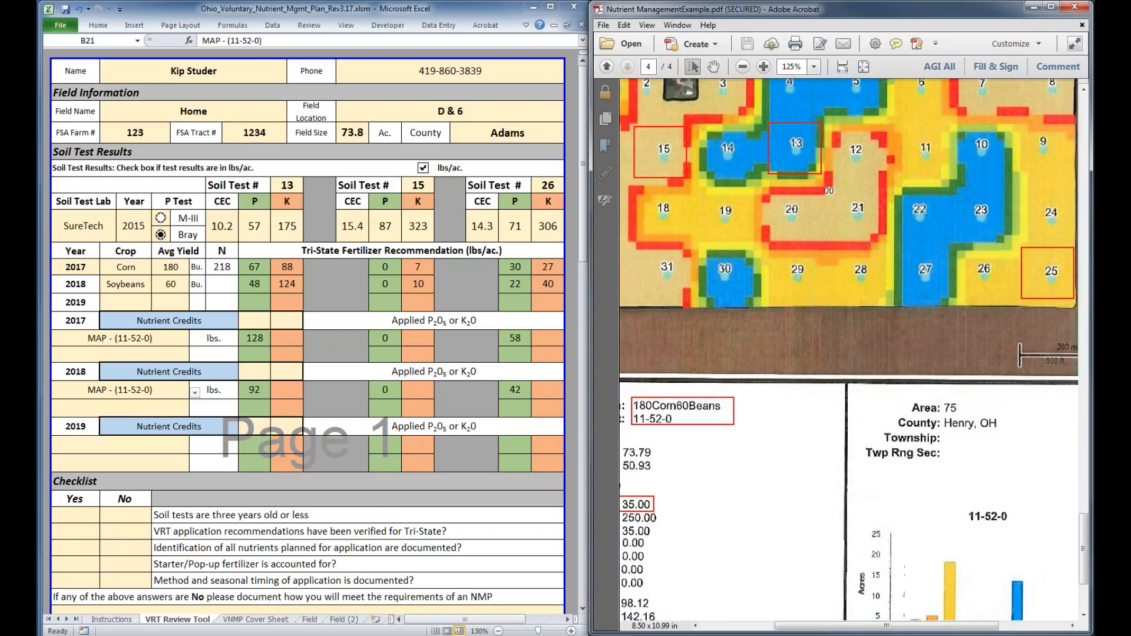
left_click_drag(890, 630, 891, 630)
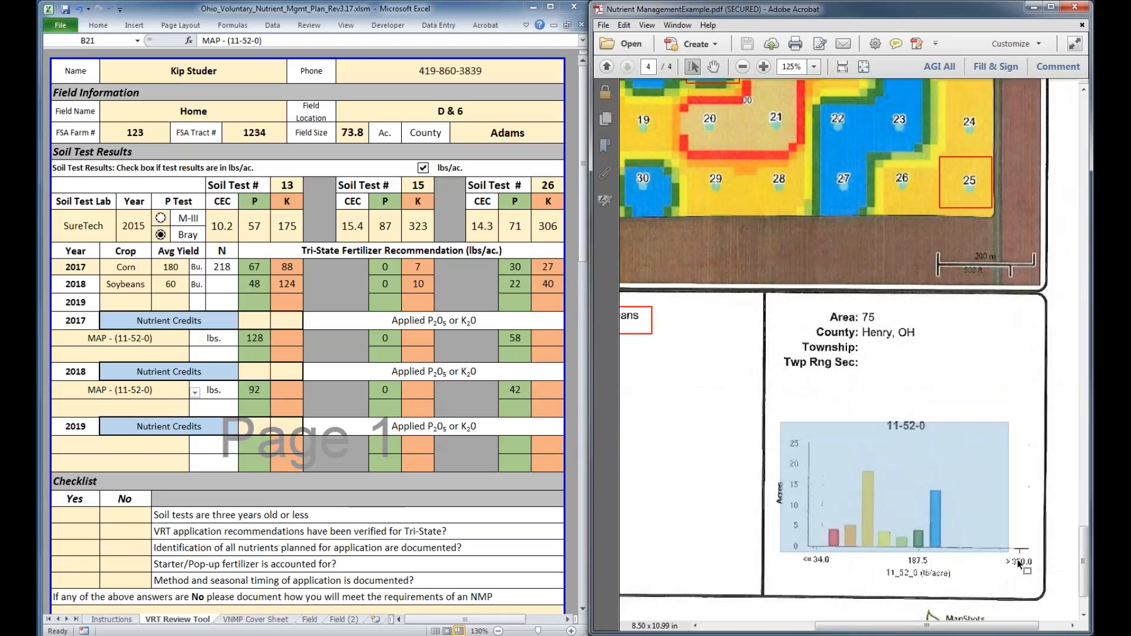
left_click(1020, 564)
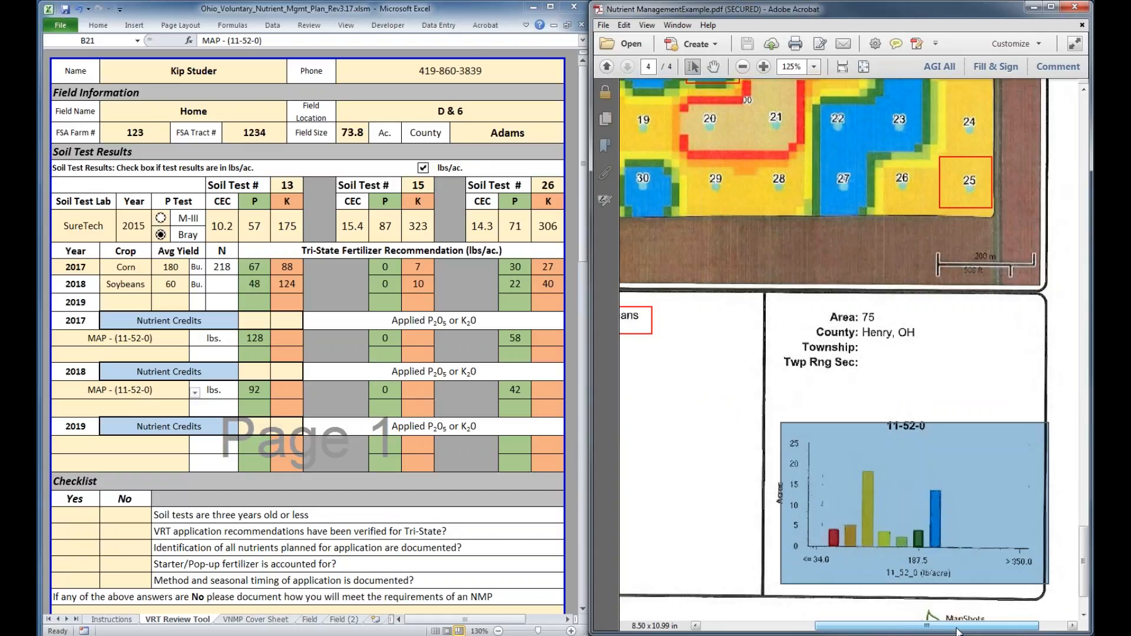
left_click_drag(957, 631, 874, 633)
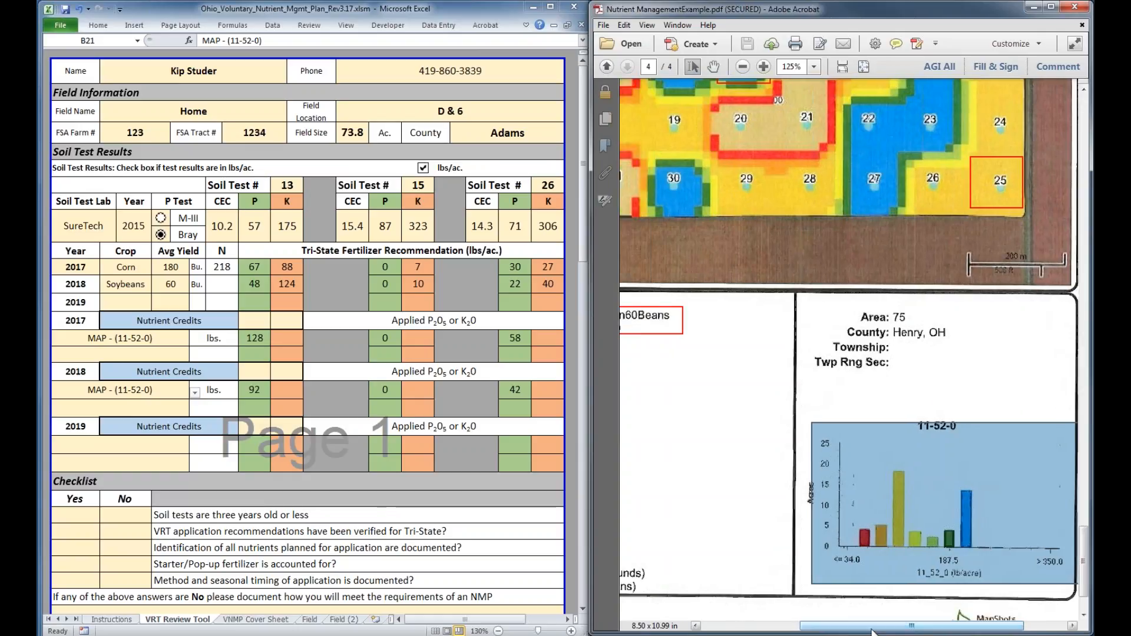
left_click_drag(873, 632, 870, 632)
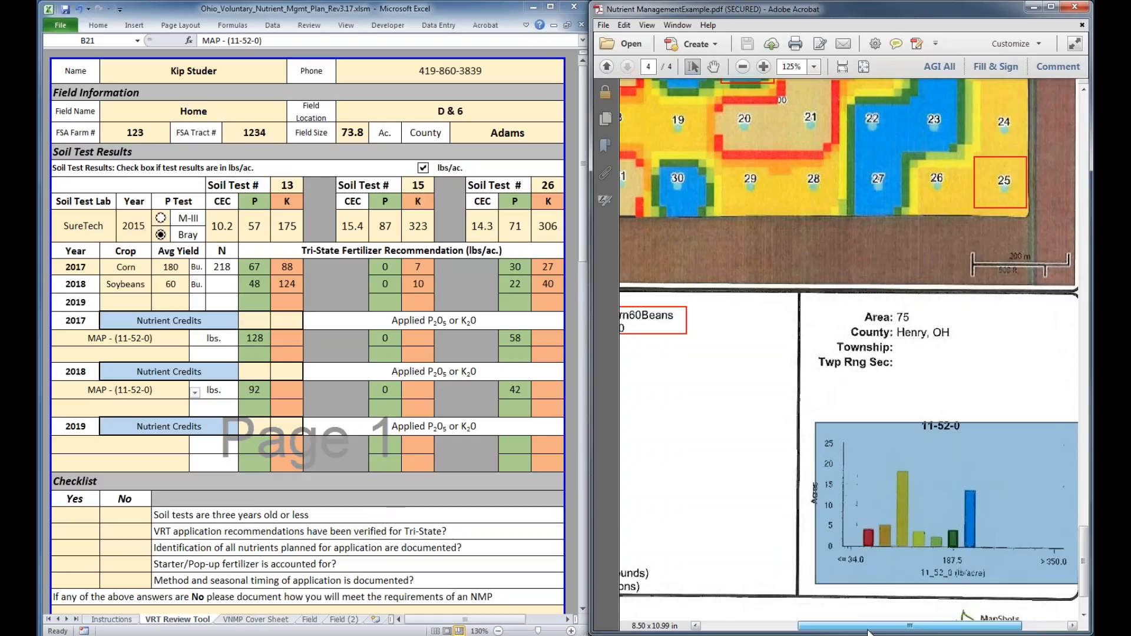
left_click_drag(869, 632, 914, 632)
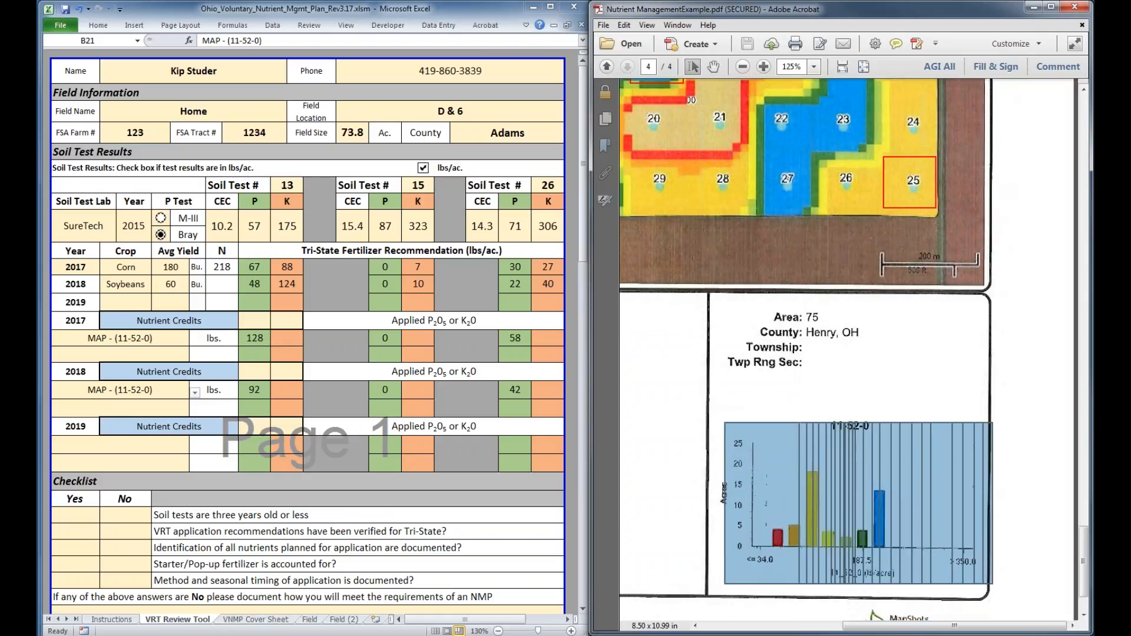
left_click_drag(1085, 557, 1085, 550)
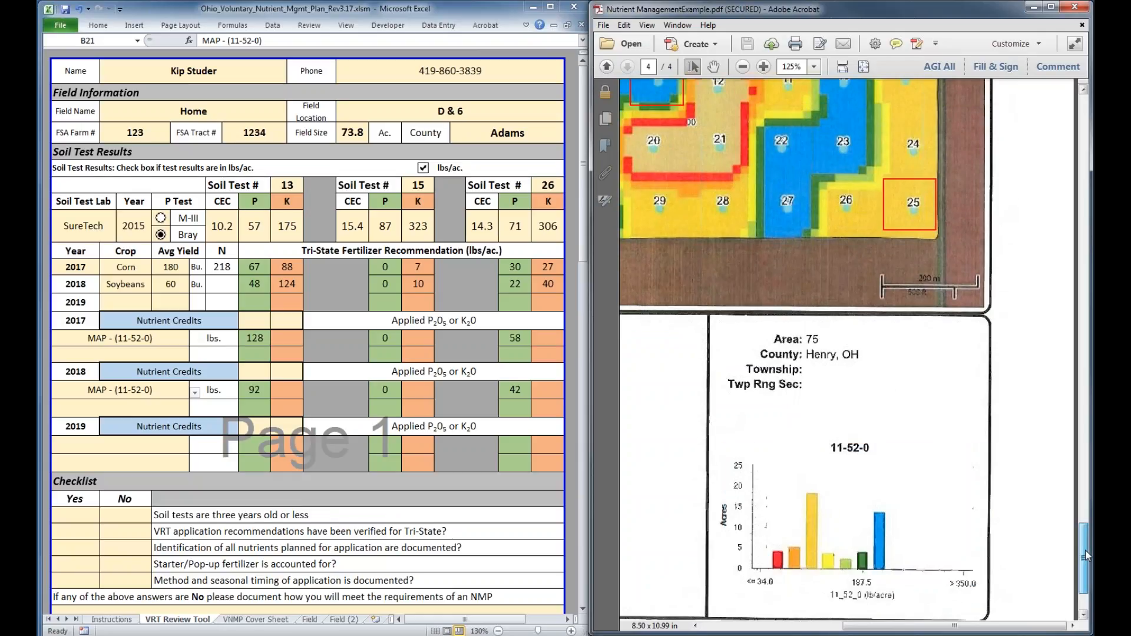
left_click_drag(1085, 551, 1088, 543)
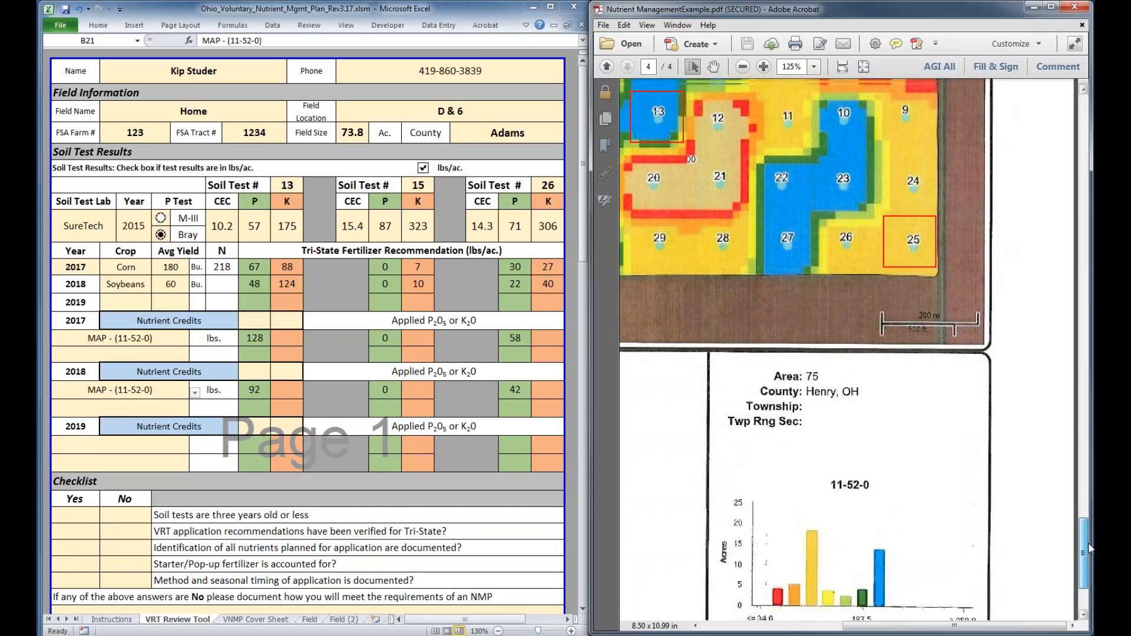
left_click_drag(1087, 542, 1089, 553)
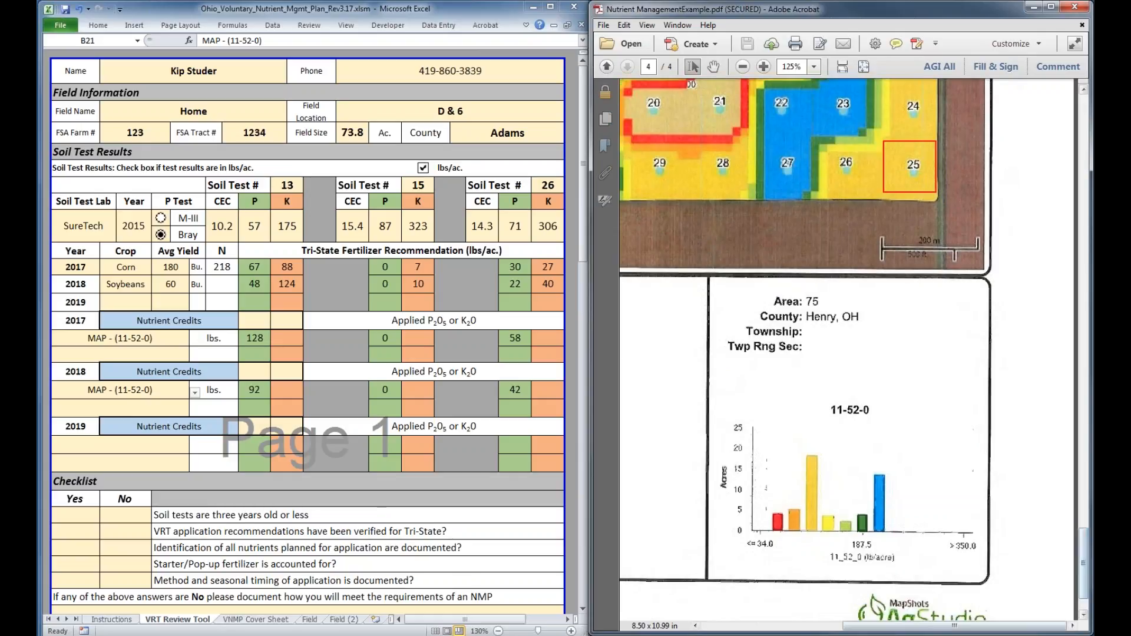
Compare the recommendation map's zone colours, including outlined soil tests 13 and 25, with the bar colours and rates in the 11-52-0 chart
scroll(829, 411, "up", 6)
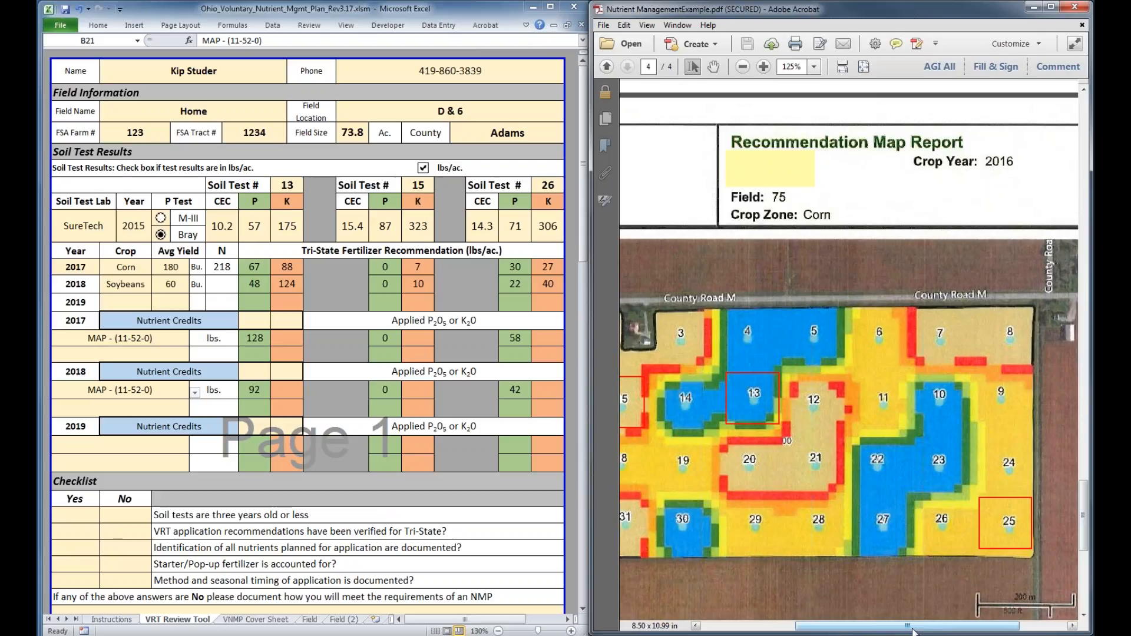
left_click_drag(912, 627, 922, 628)
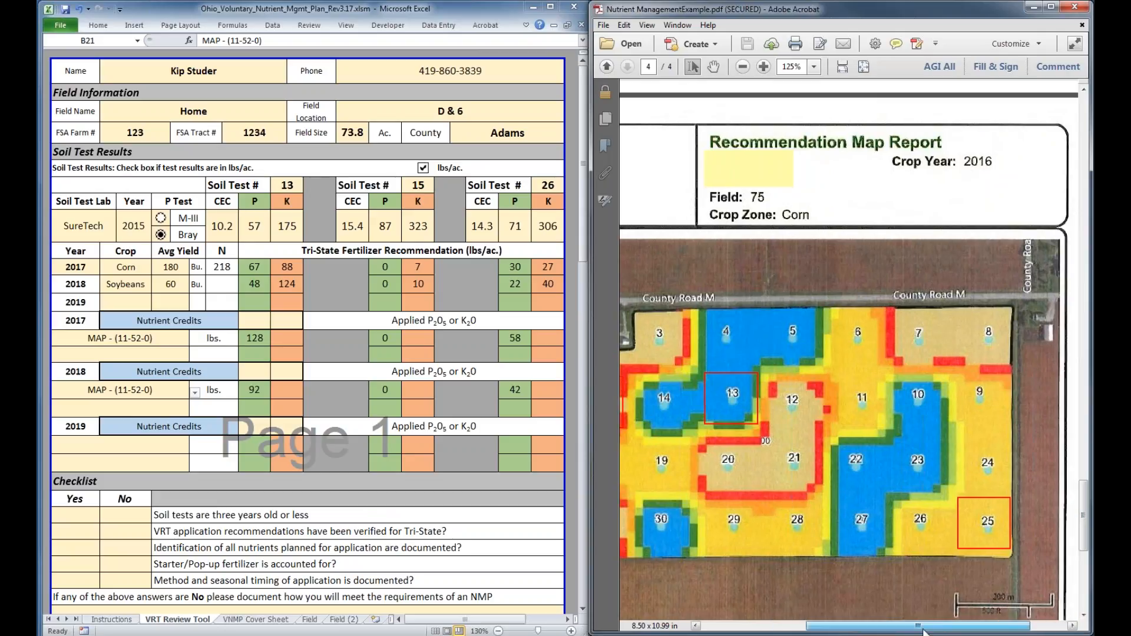
left_click_drag(1084, 540, 1086, 582)
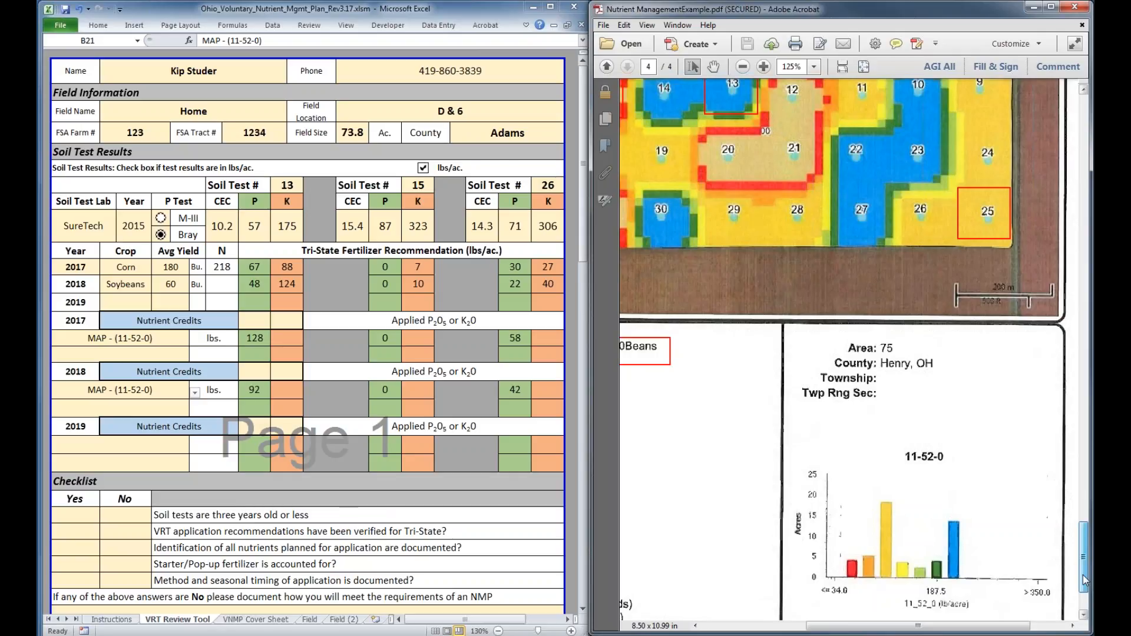
left_click_drag(1086, 581, 1086, 551)
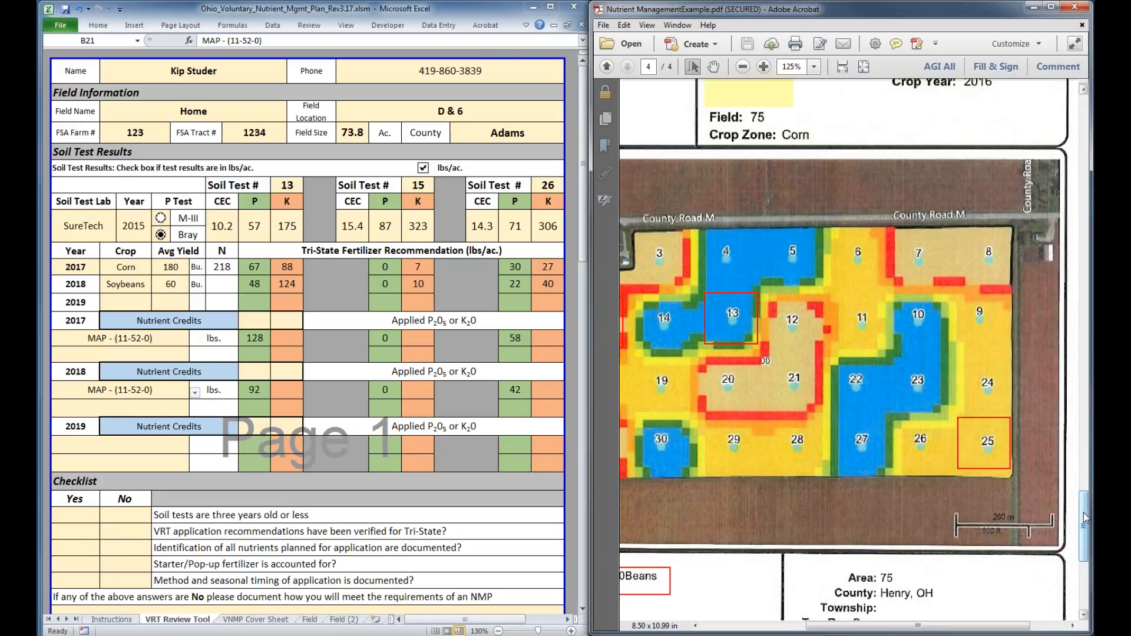
scroll(1086, 519, "down", 1)
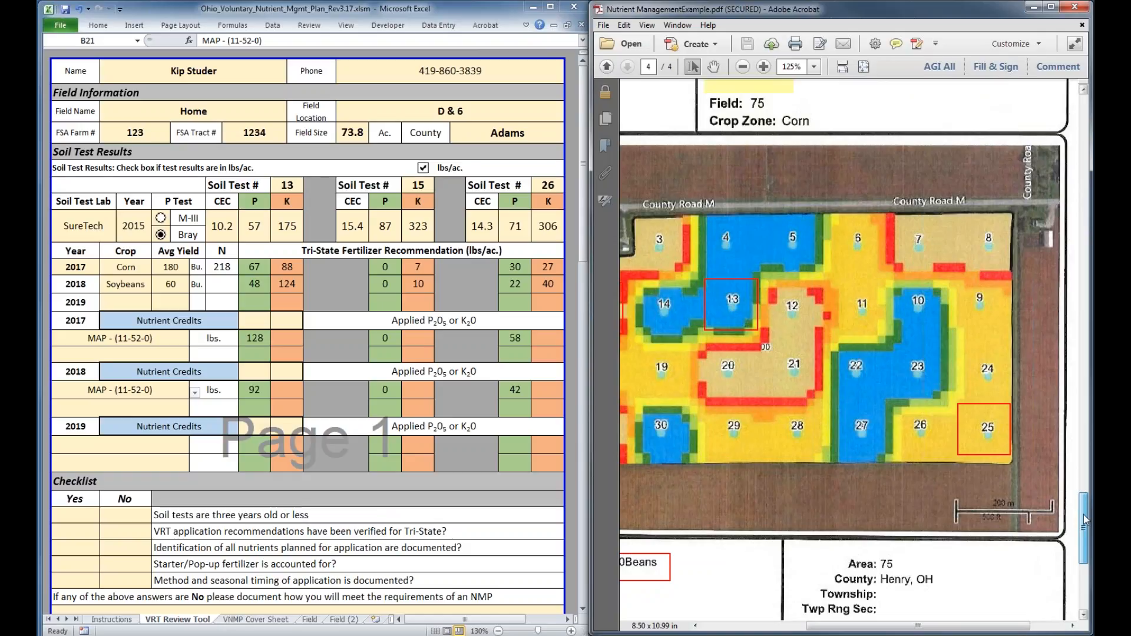
scroll(885, 486, "down", 5)
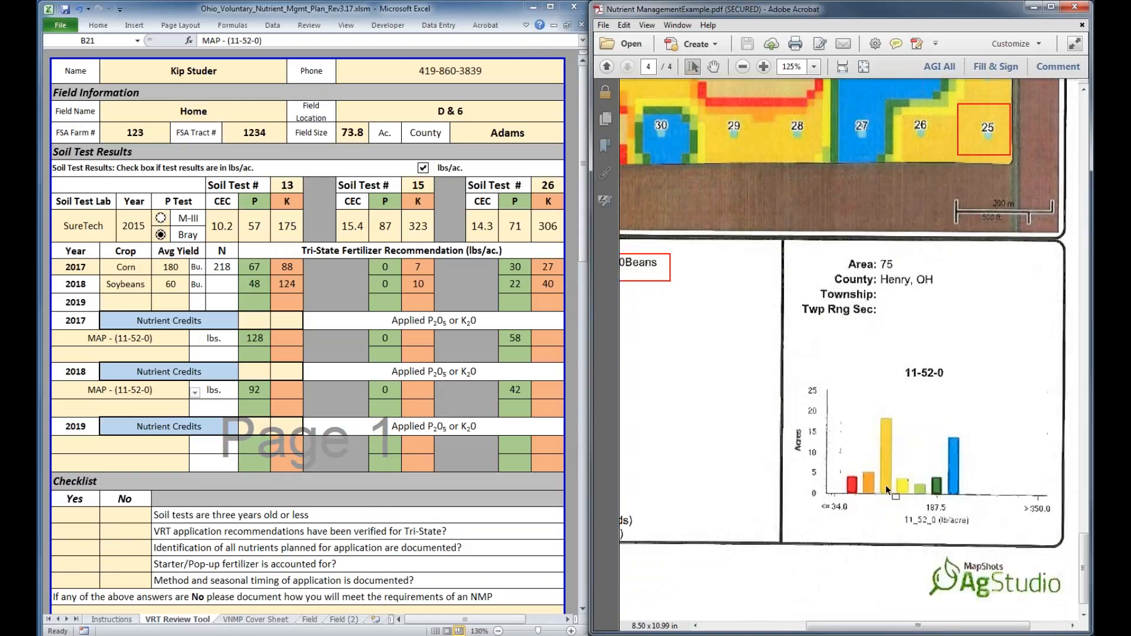
left_click(886, 485)
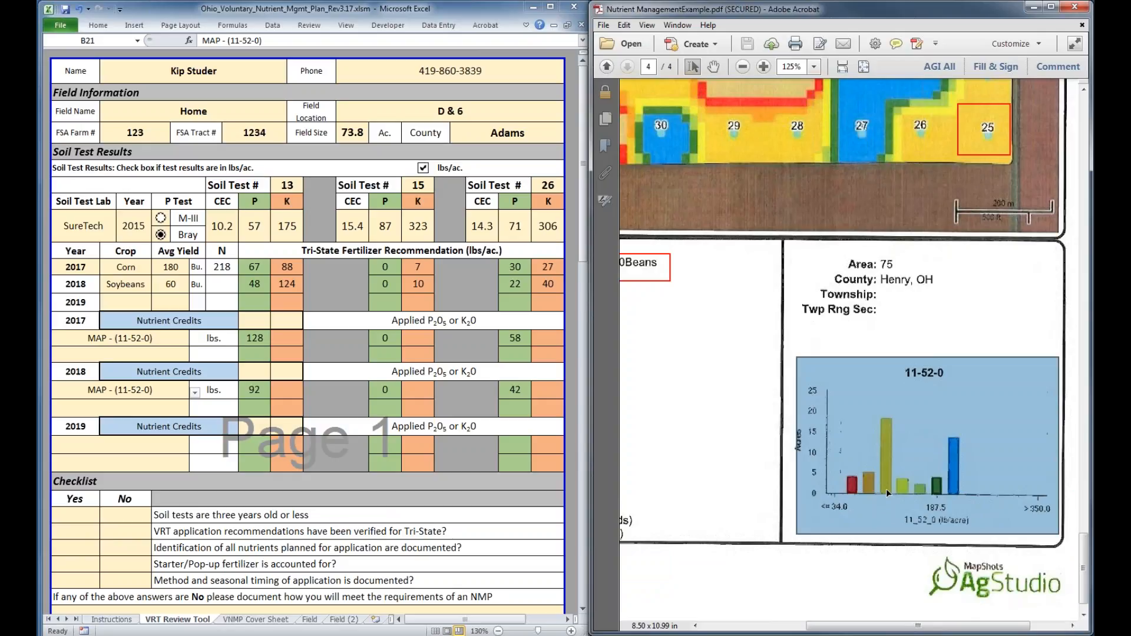
left_click(878, 387)
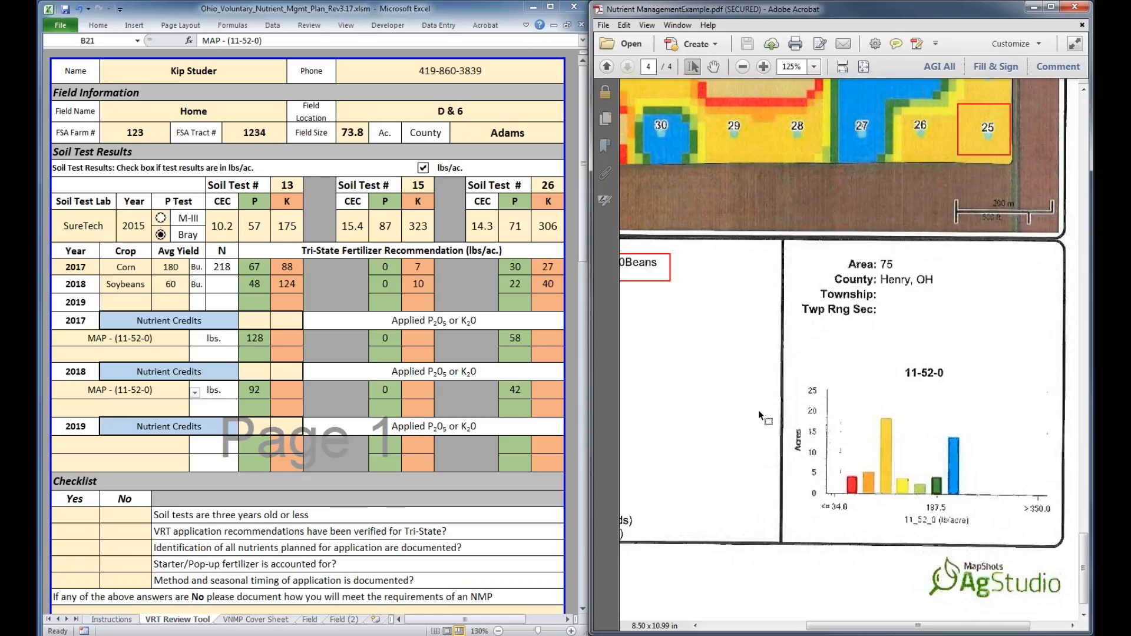
scroll(759, 410, "up", 1)
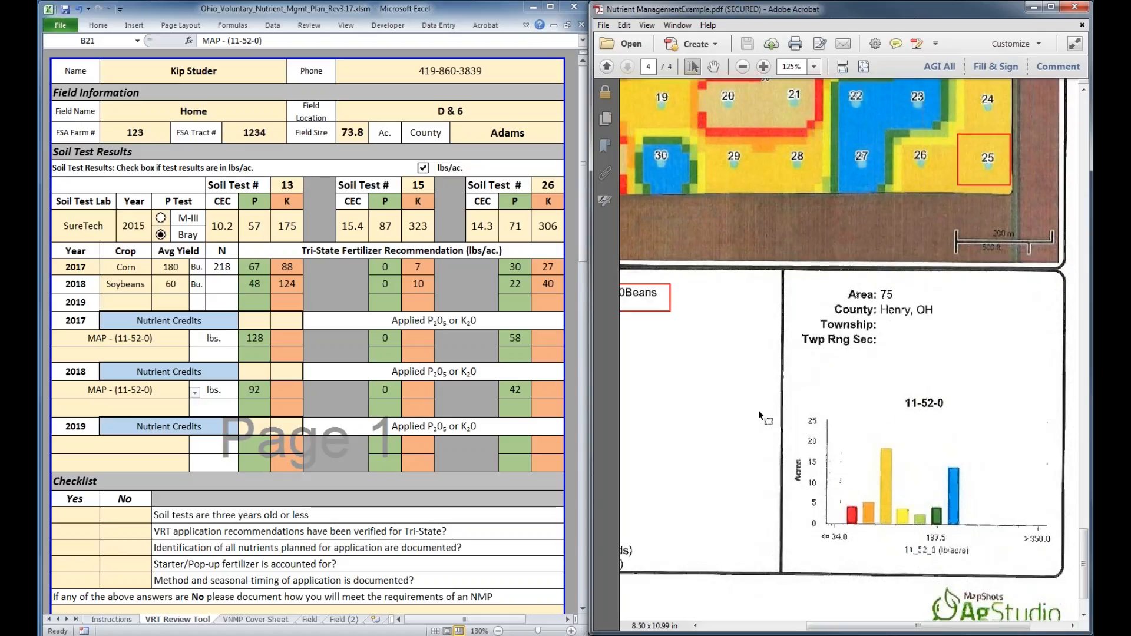
scroll(758, 410, "up", 8)
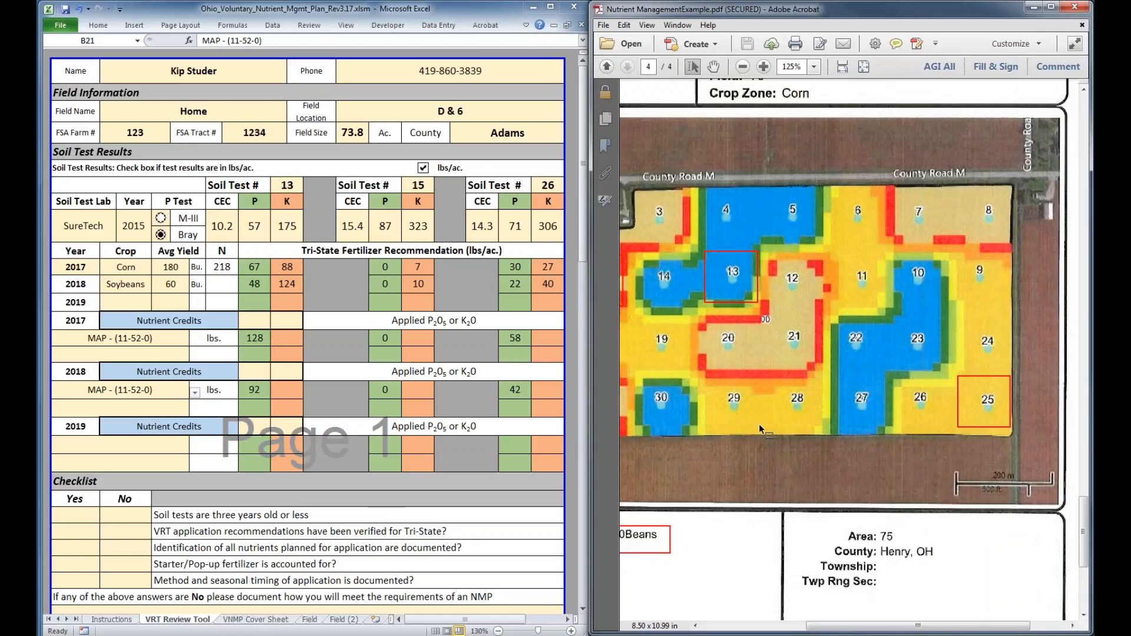
scroll(758, 423, "up", 8)
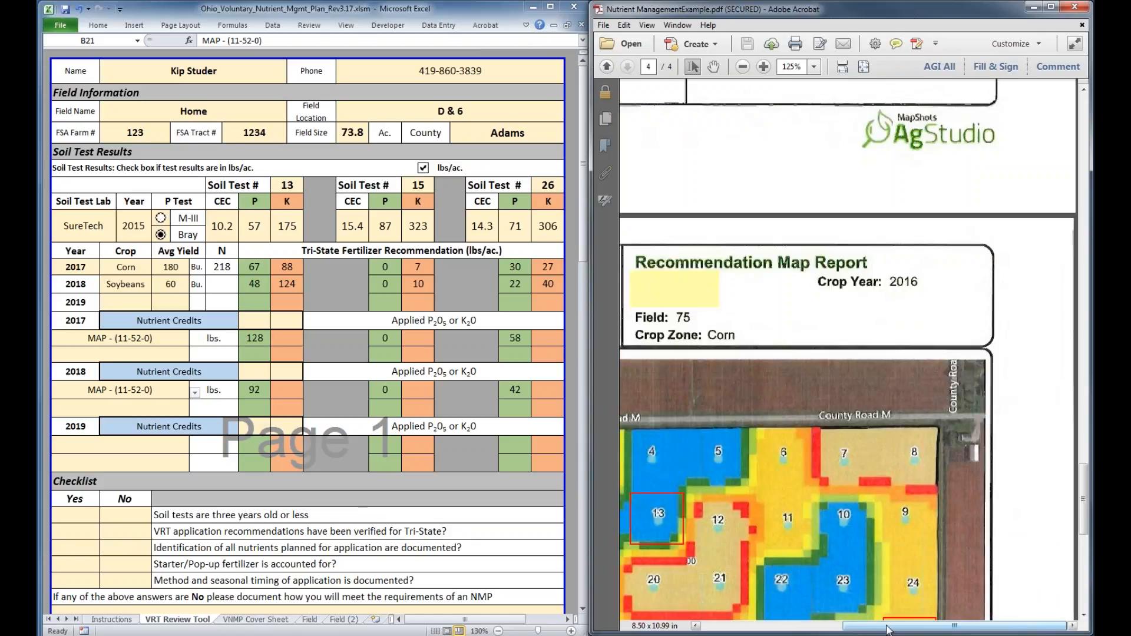
Set the second 2017 fertilizer product to Potash - (0-0-60) below MAP
scroll(806, 299, "up", 15)
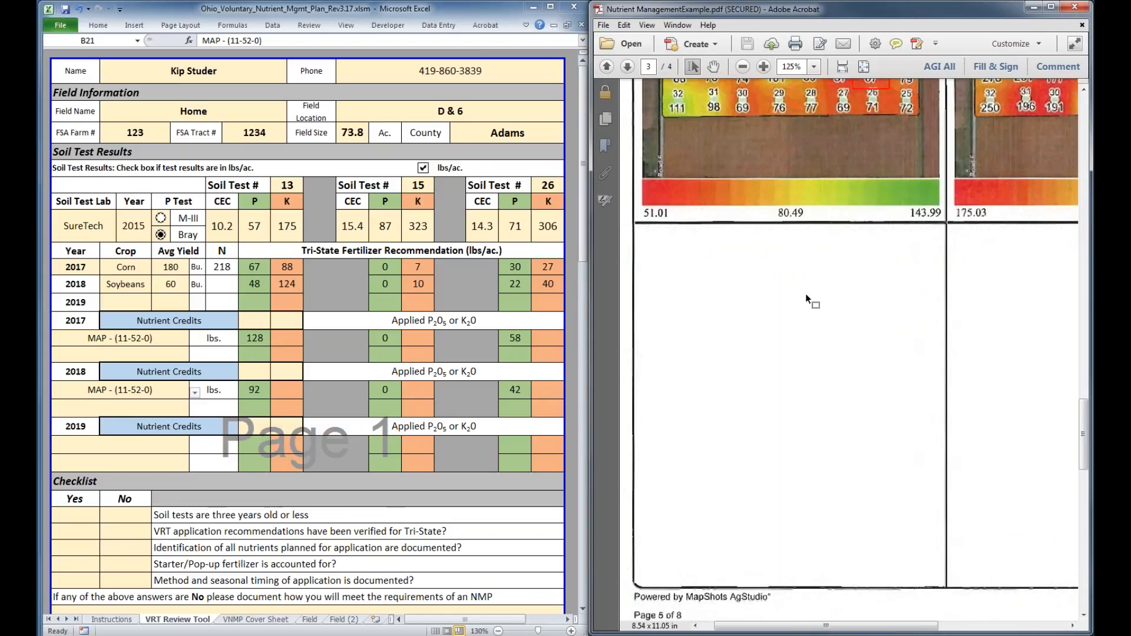
scroll(806, 299, "up", 9)
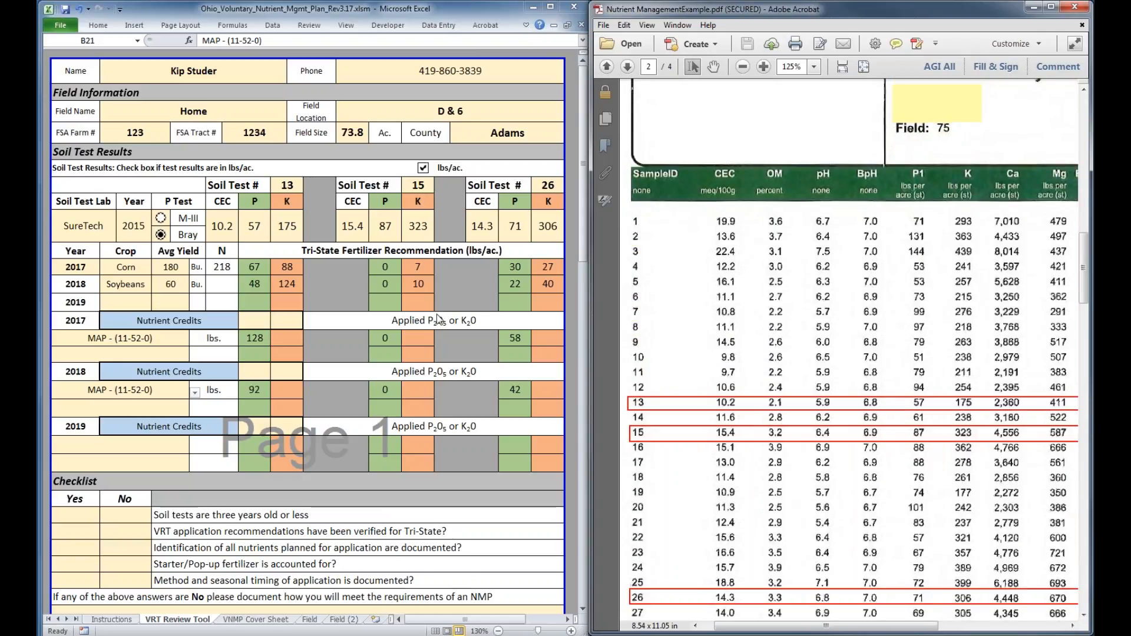
scroll(83, 354, "down", 3)
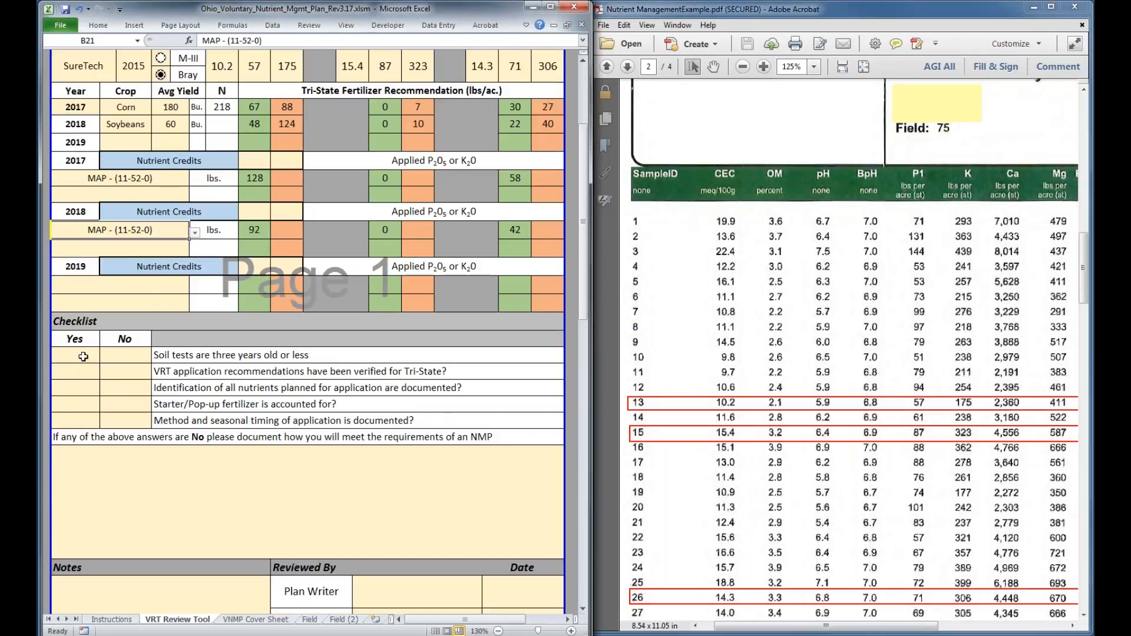
left_click(132, 197)
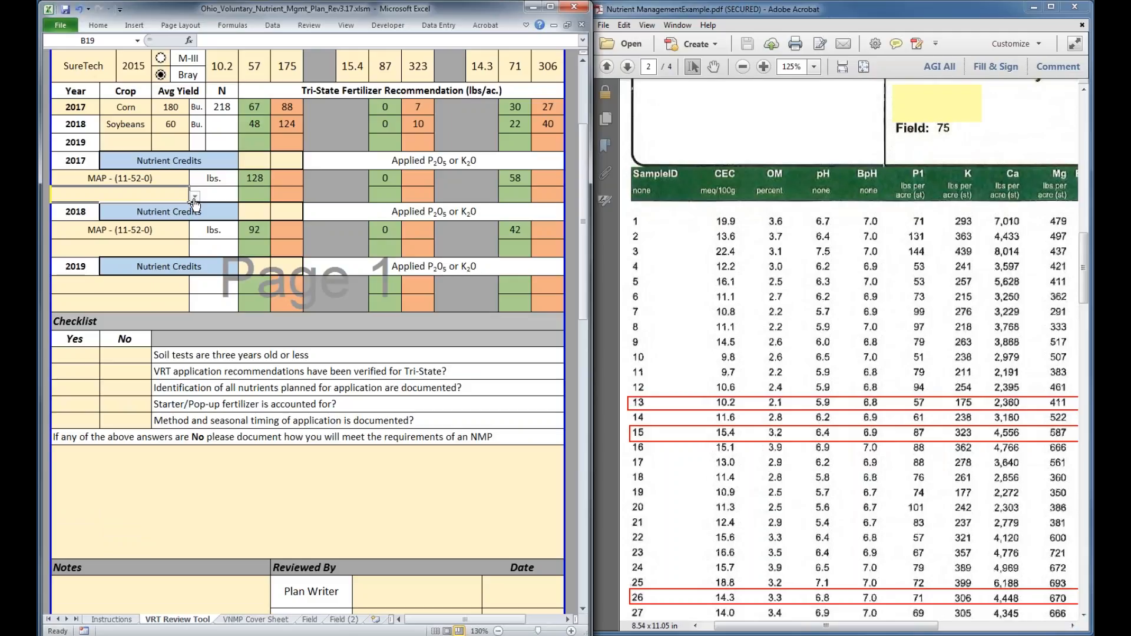
left_click(194, 200)
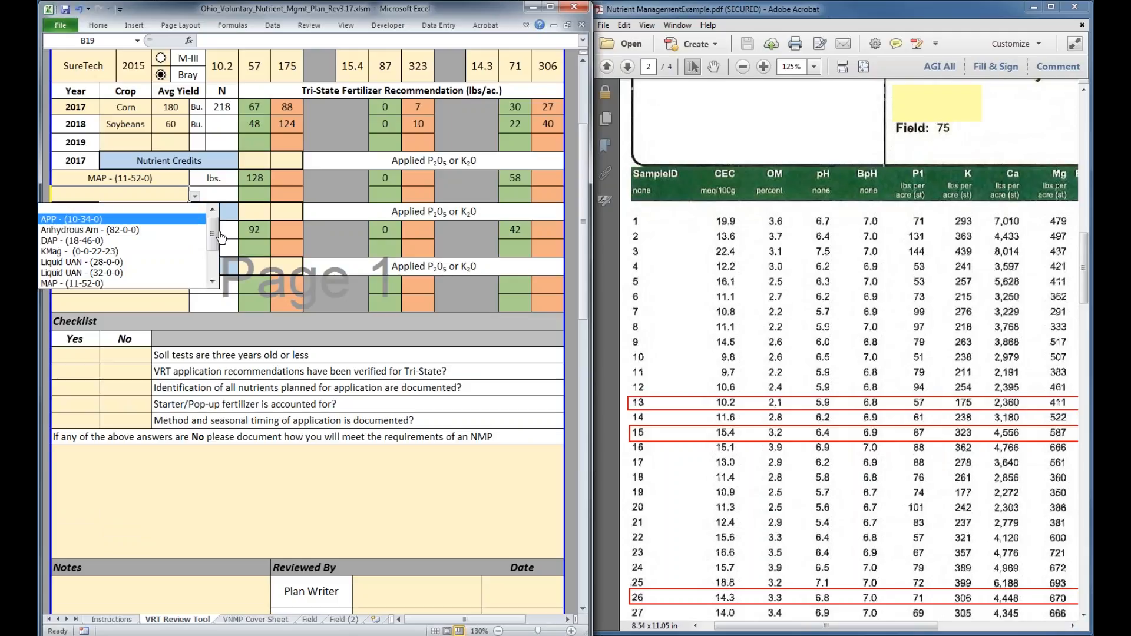
left_click_drag(214, 239, 216, 270)
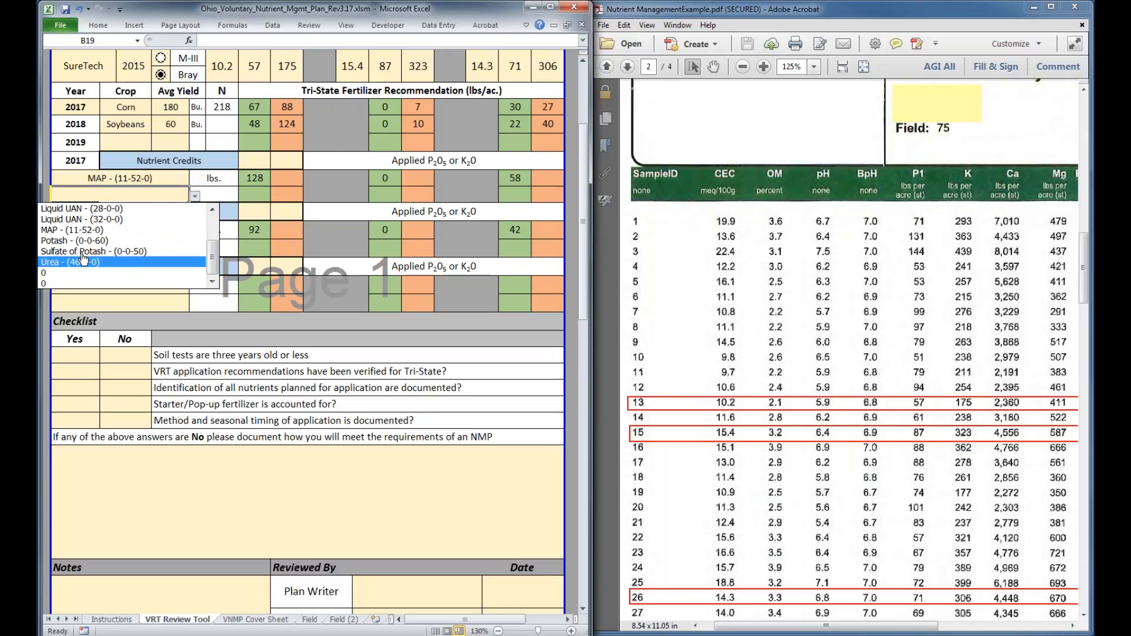
left_click(118, 241)
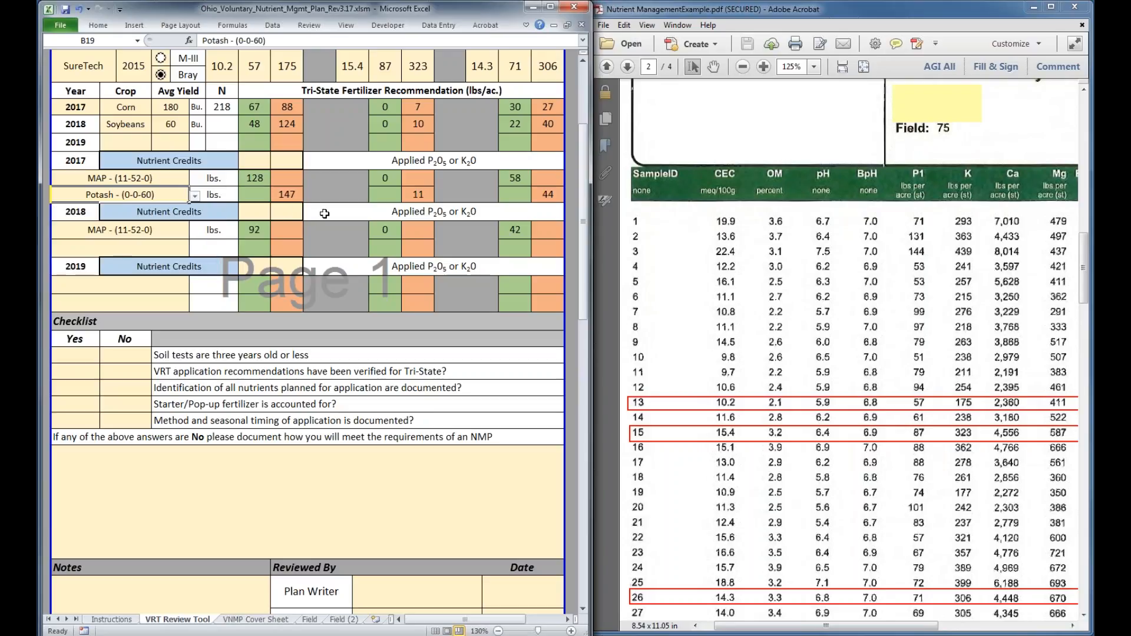
Set the second 2018 fertilizer product to Potash - (0-0-60)
left_click(126, 249)
left_click(195, 251)
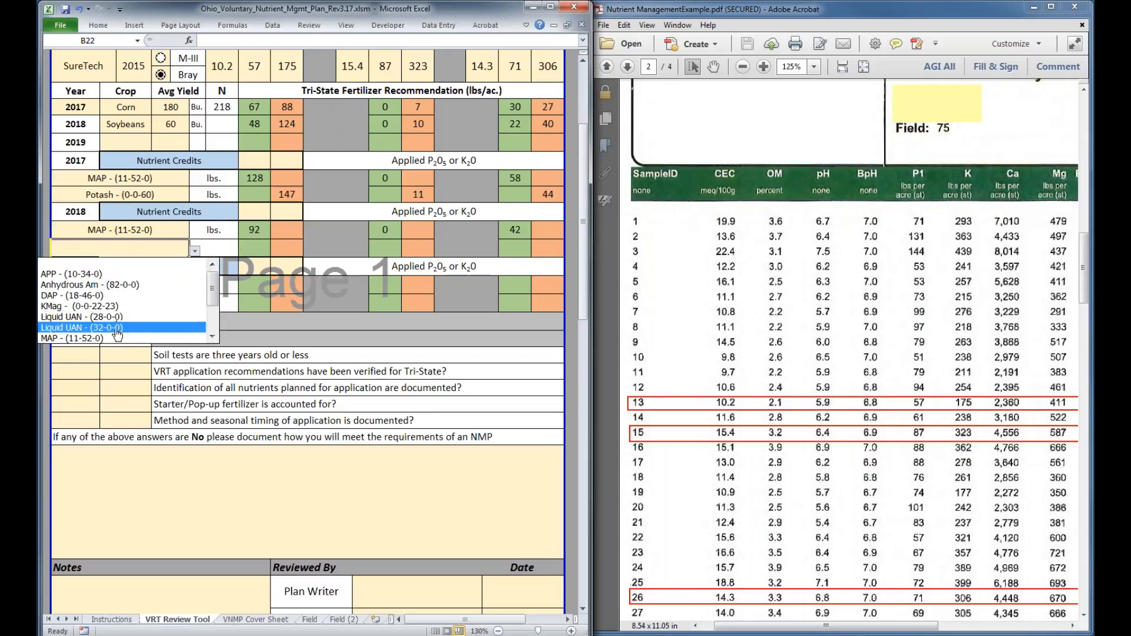
scroll(209, 307, "down", 1)
left_click(140, 308)
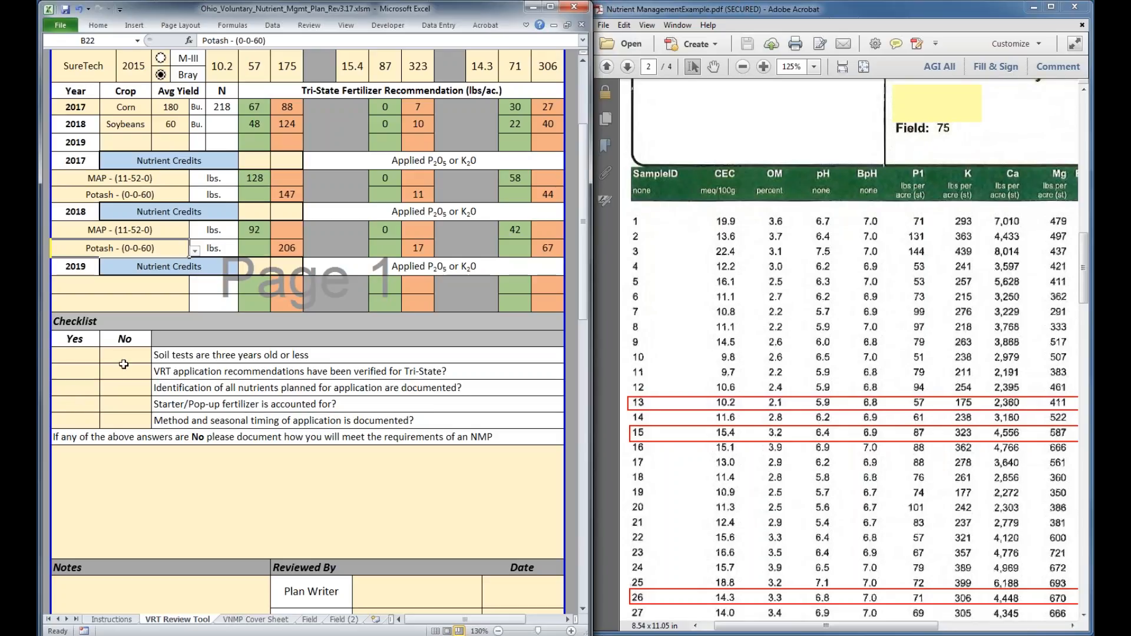
Mark Yes with an x in the checklist for soil tests three years old or less and for recommendations verified for Tri-State
scroll(124, 364, "down", 1)
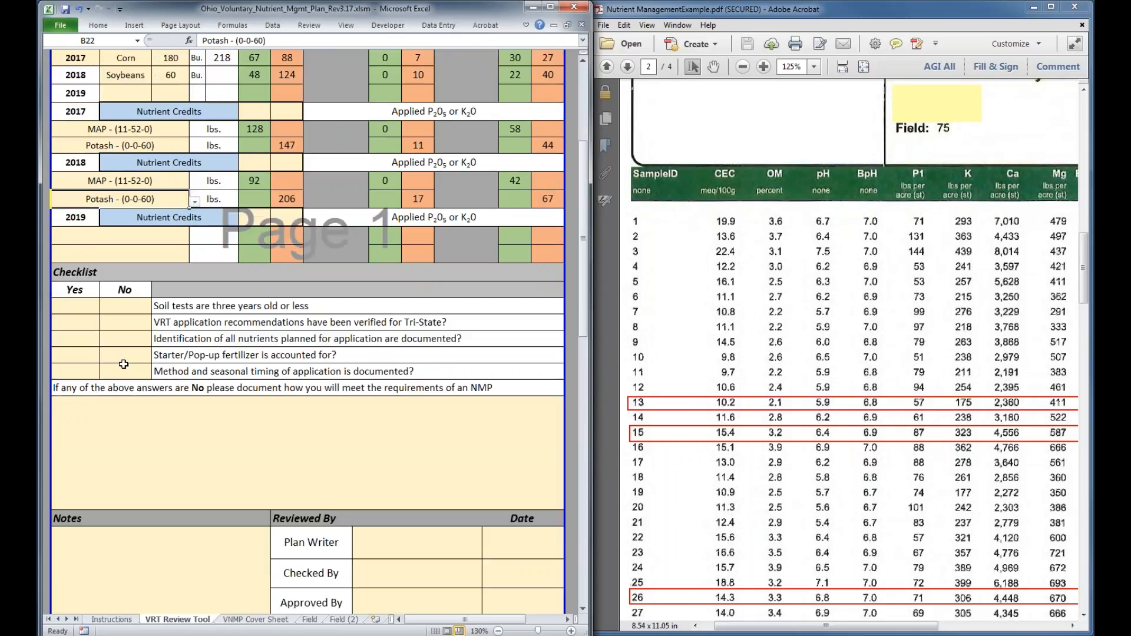
left_click(83, 306)
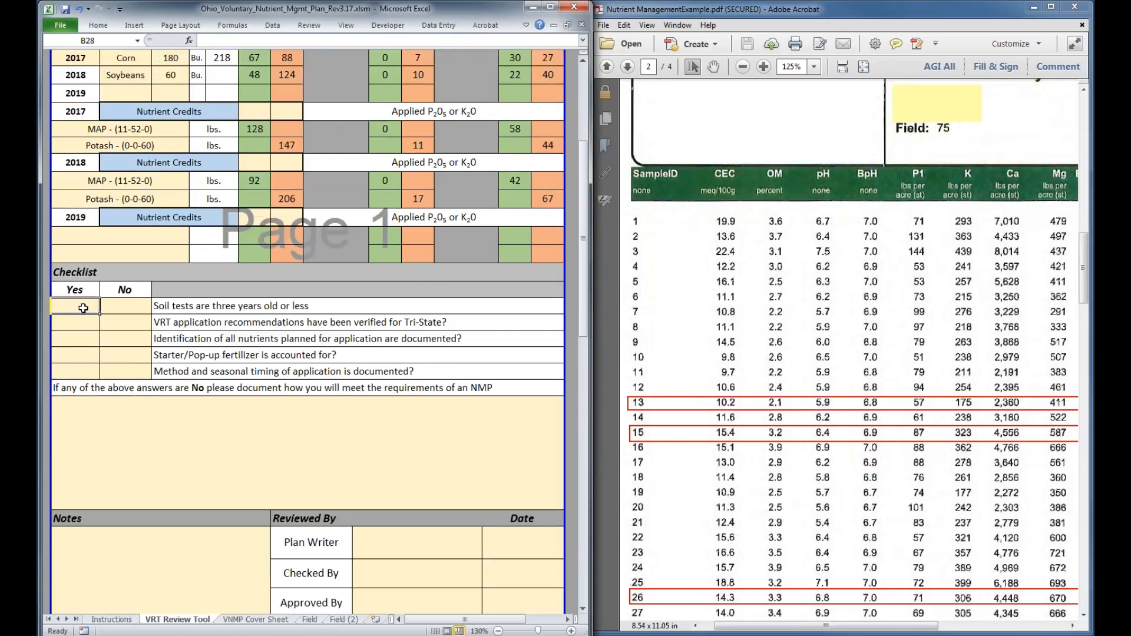
type("x")
left_click(86, 325)
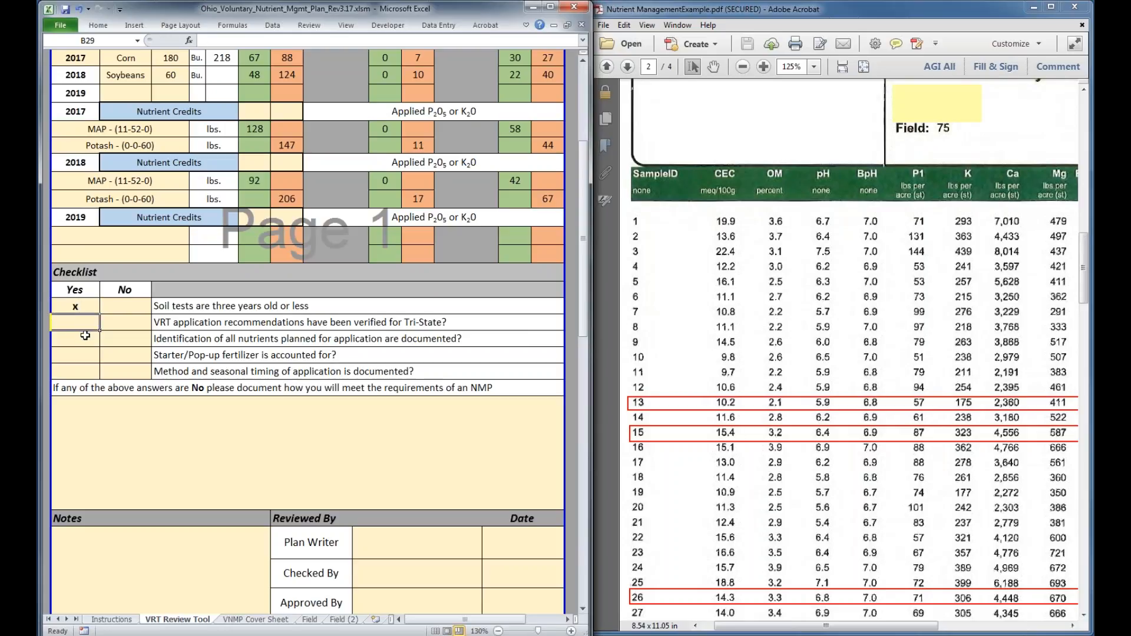
type("x")
Mark No with an x in the checklist for identification of all planned nutrients and for starter/pop-up fertilizer being accounted for
left_click(86, 341)
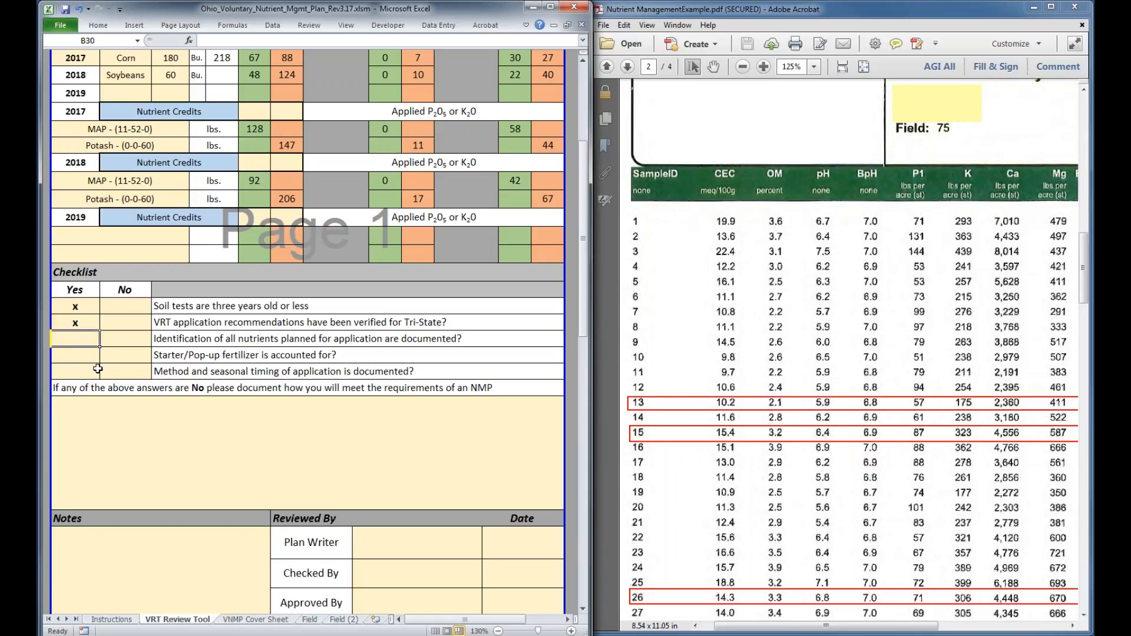
left_click(117, 340)
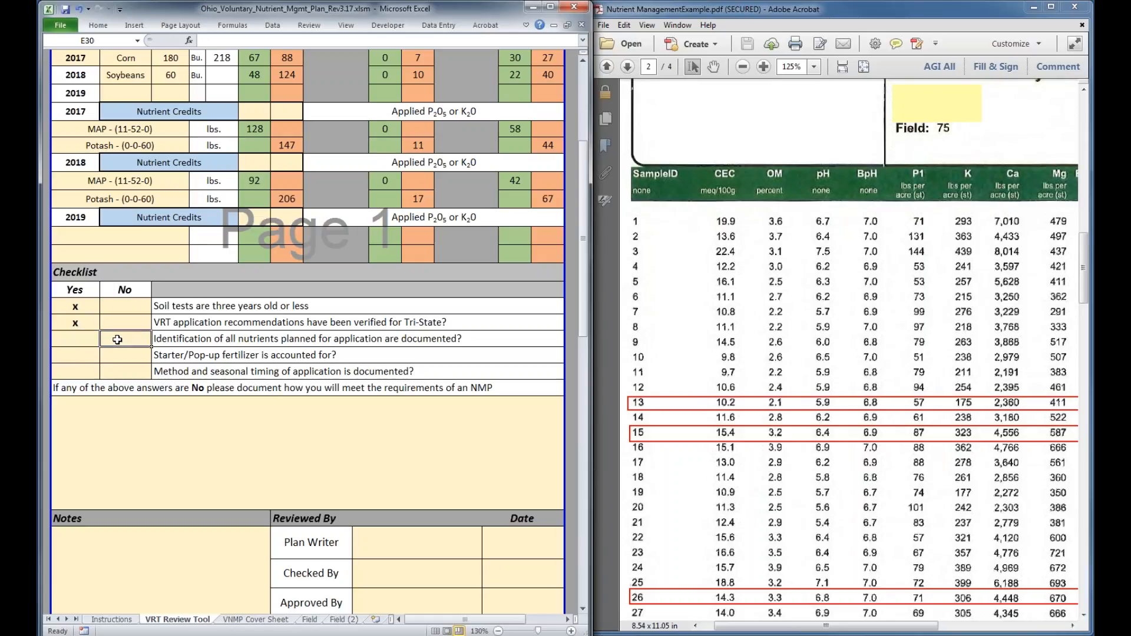
type("x")
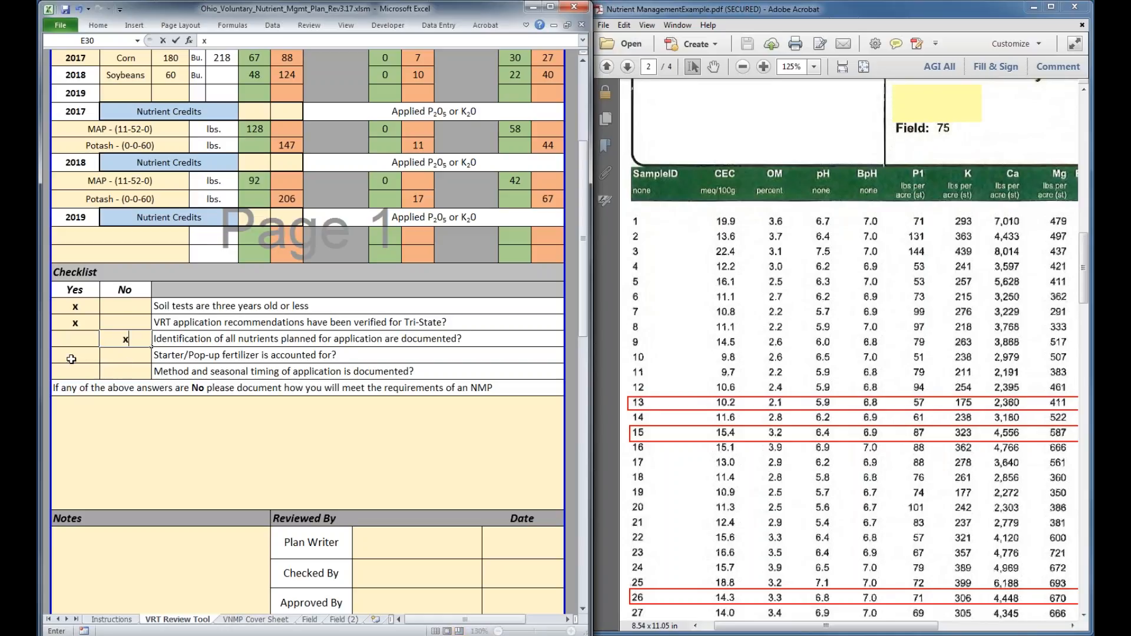
left_click(123, 352)
type("x")
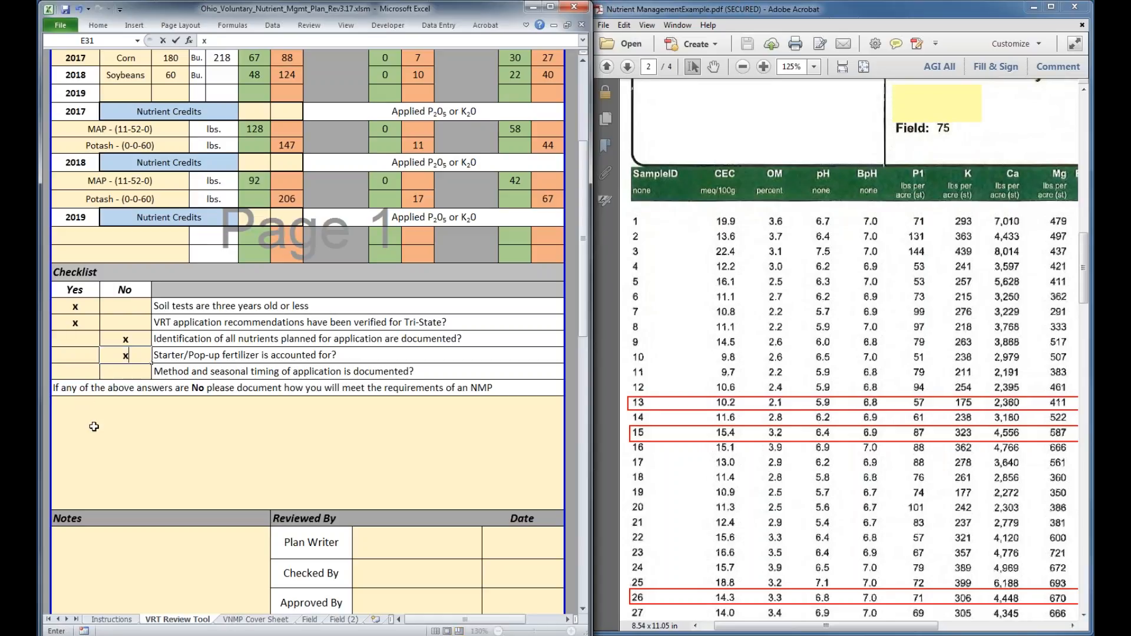
Check the PDF's recommendation map report for application timing, and mark No with an x for method and seasonal timing being documented
left_click(117, 369)
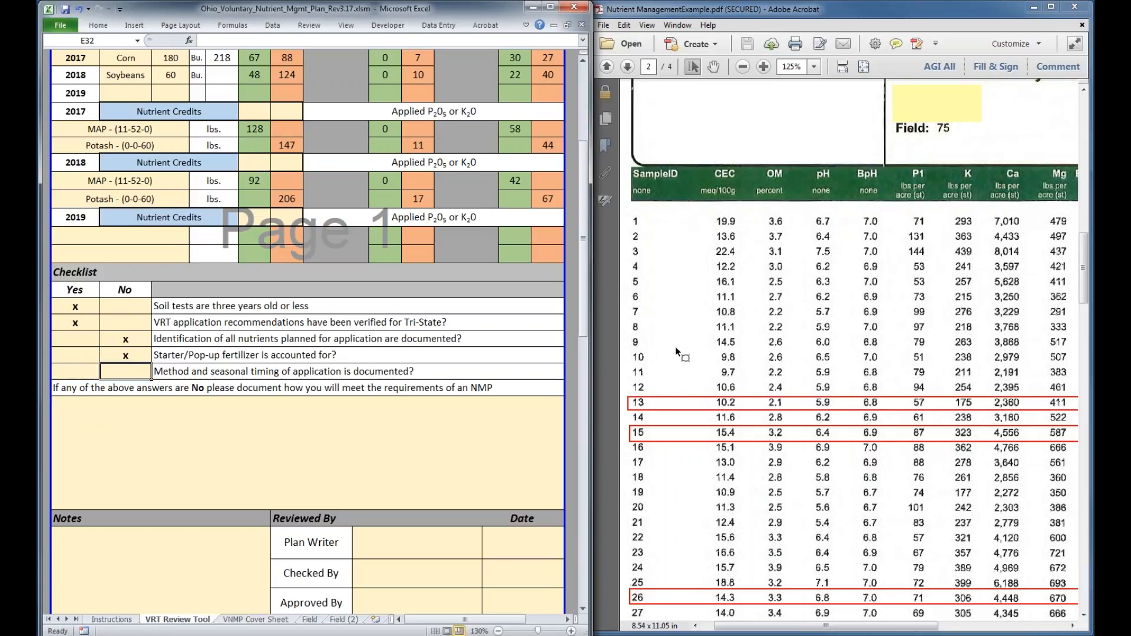
left_click(809, 380)
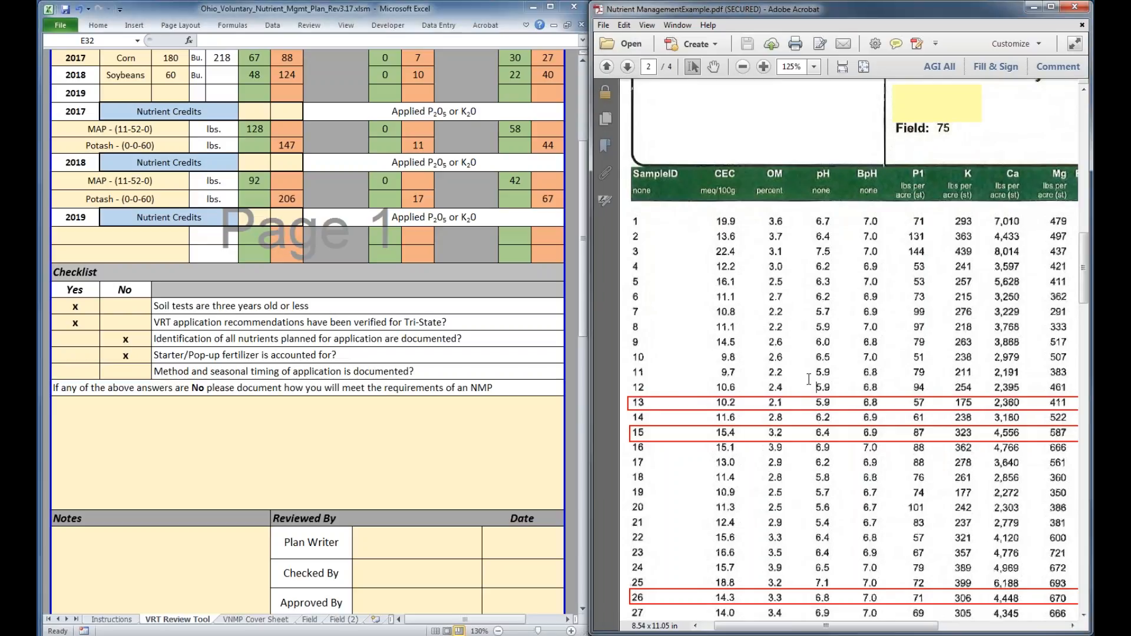
scroll(809, 380, "down", 5)
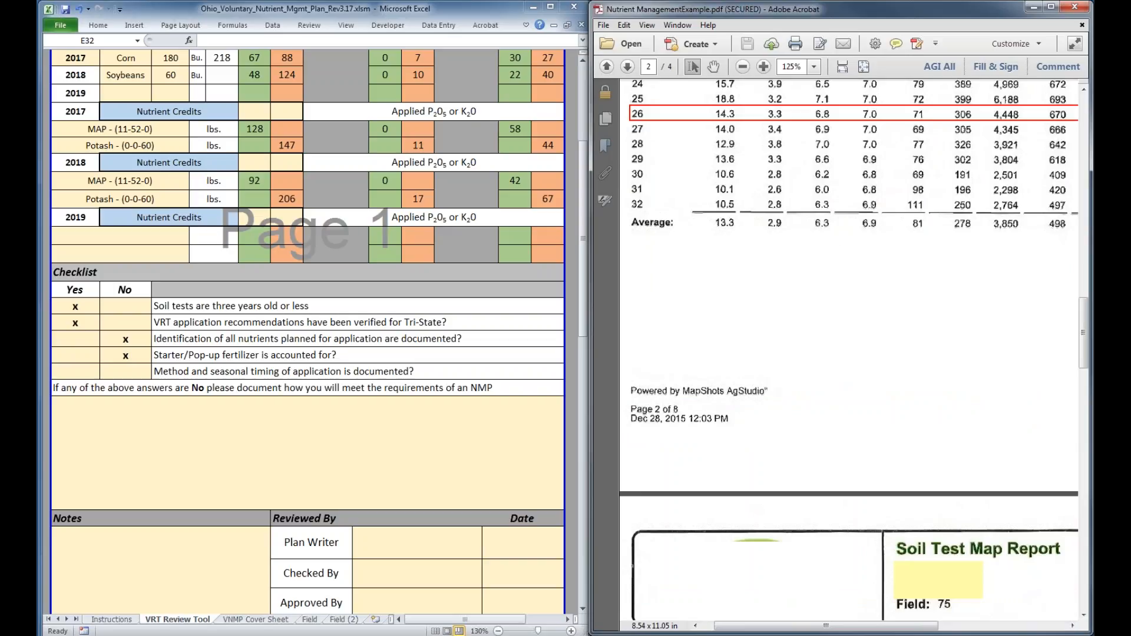
scroll(809, 380, "down", 12)
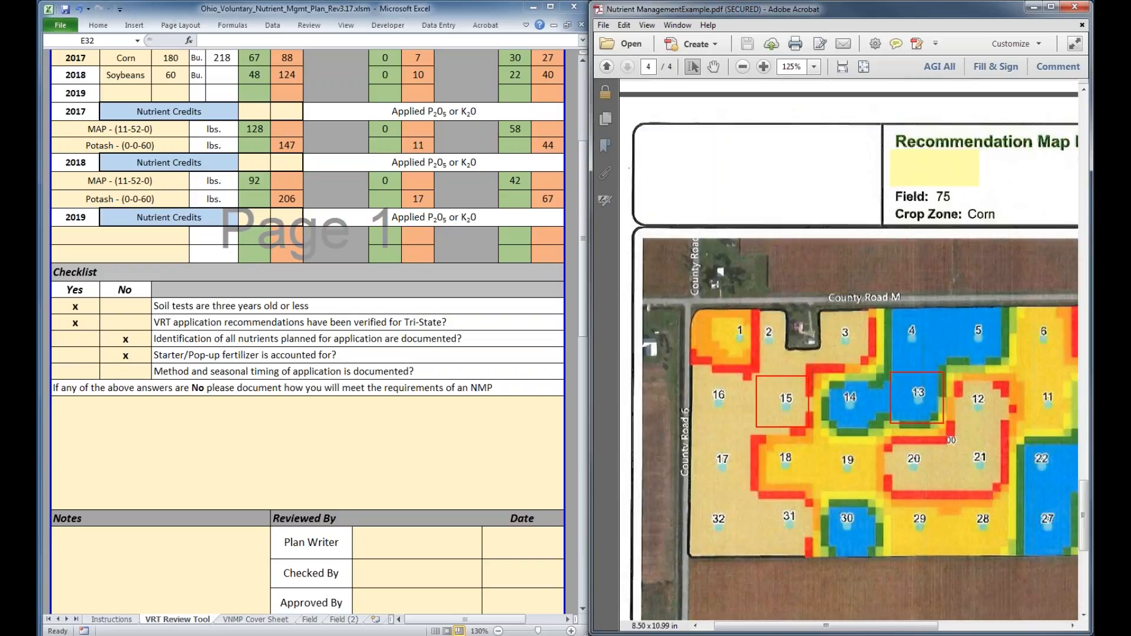
scroll(809, 380, "down", 1)
left_click(134, 373)
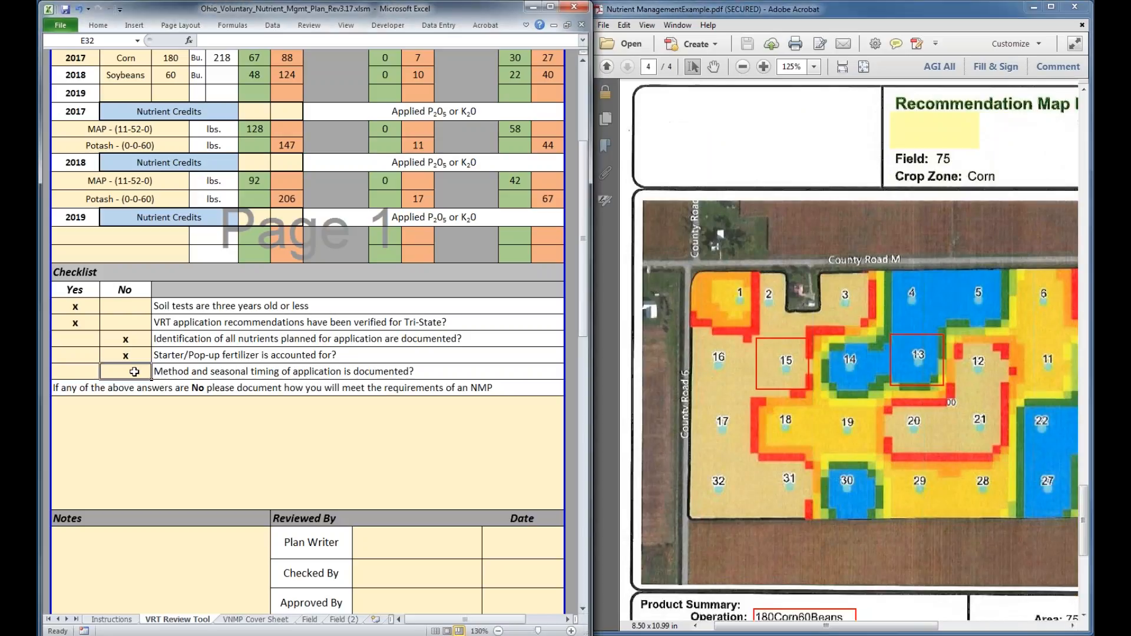
type("x")
Enter "No starter was accounted for," in the explanation box below the checklist
left_click(110, 442)
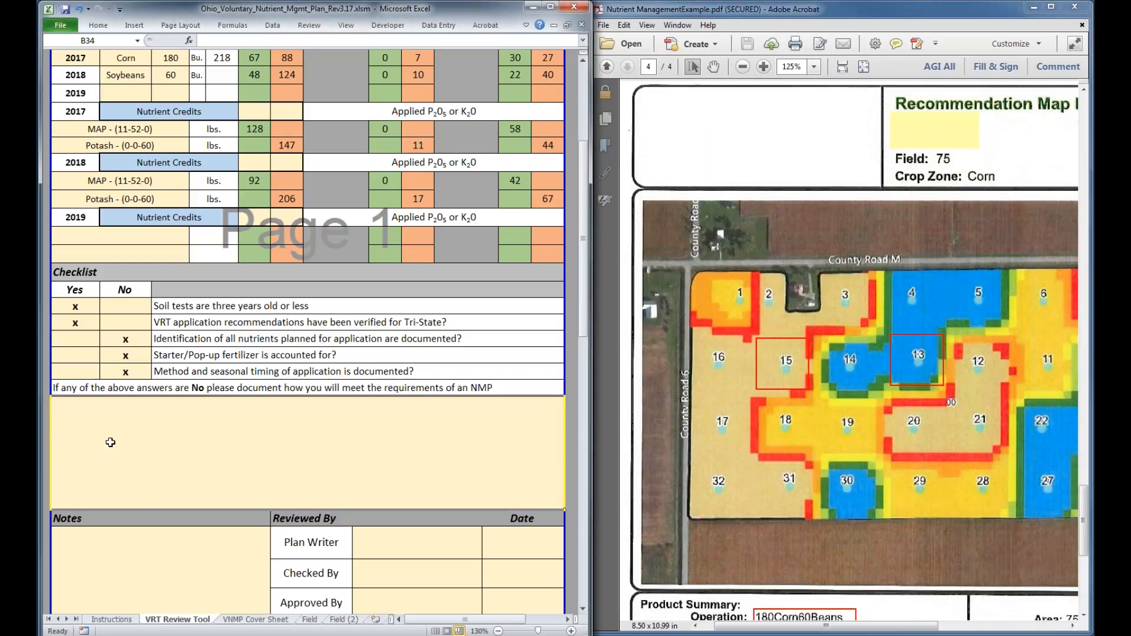
type("No starter")
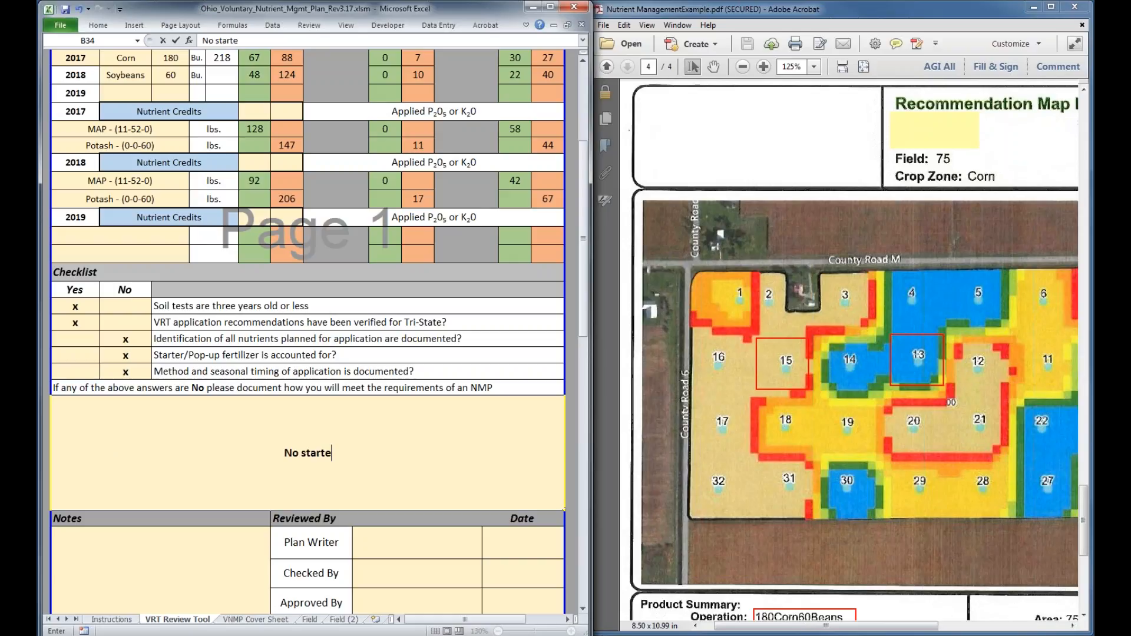
type(" was accou")
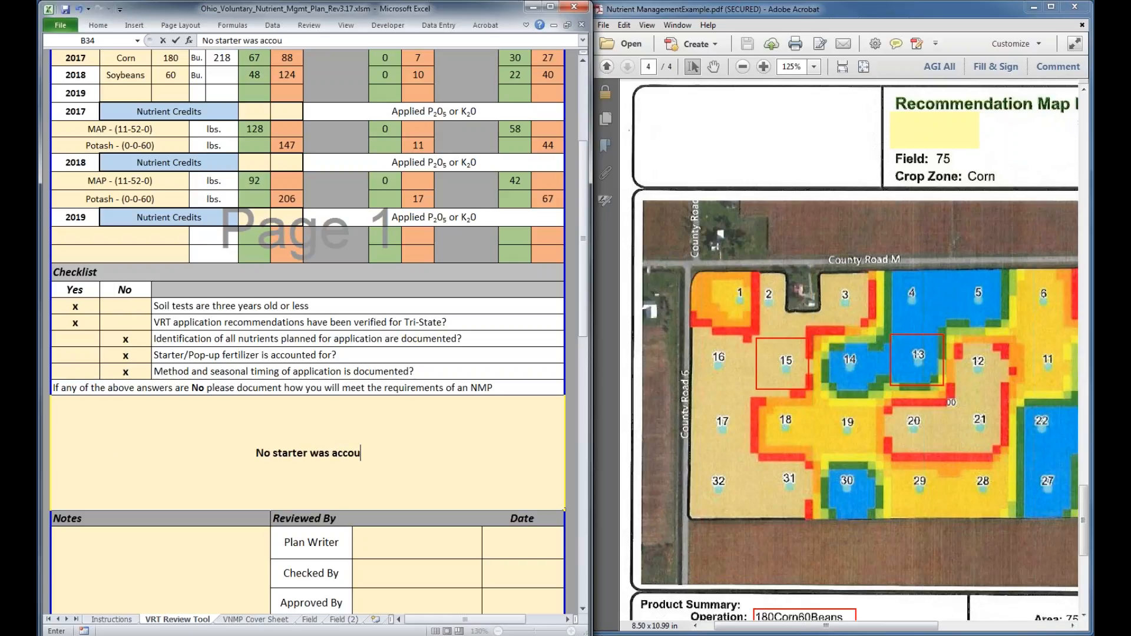
type("nted for,")
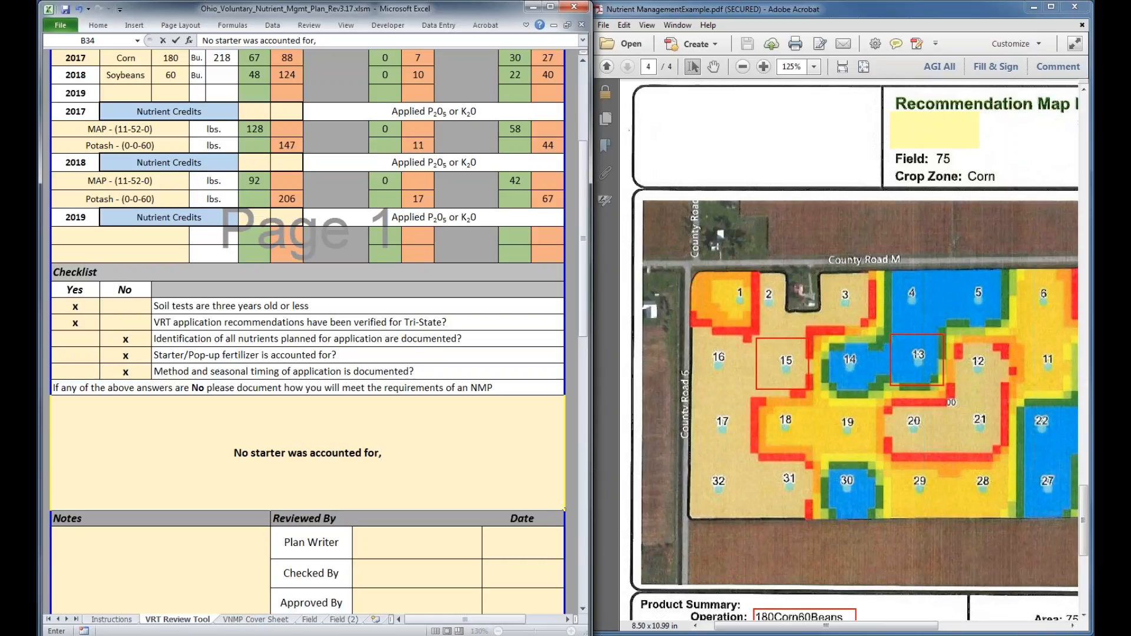
key("Return")
Extend the checklist explanation with "fall broadcast application that was incorporated" after the existing starter remark
left_click(372, 407)
key("F2")
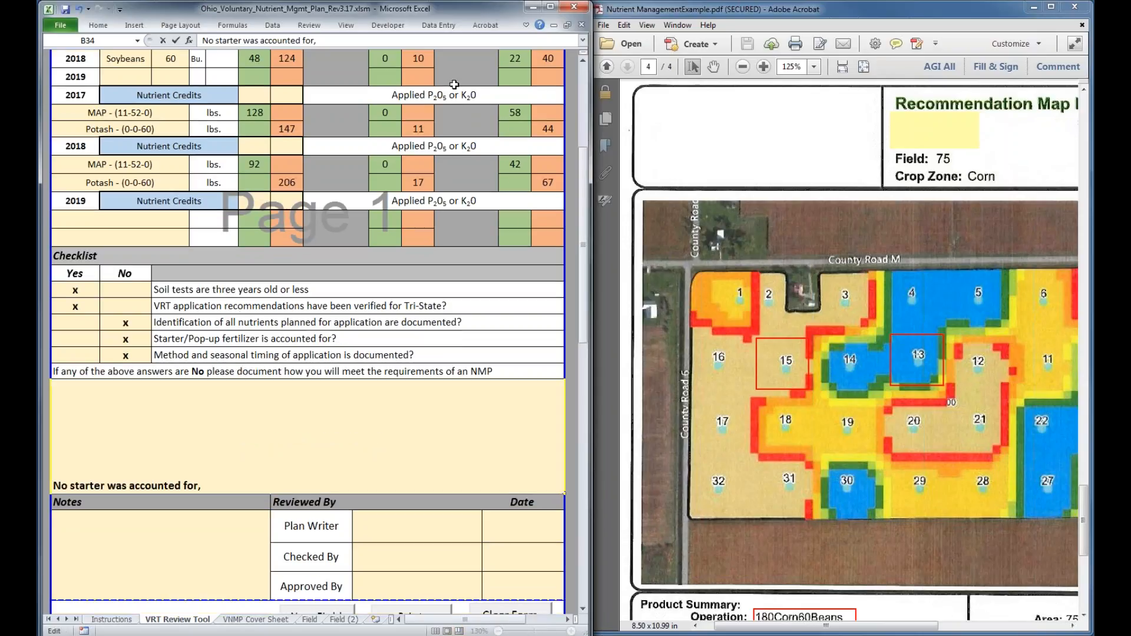
type("fall broadcas")
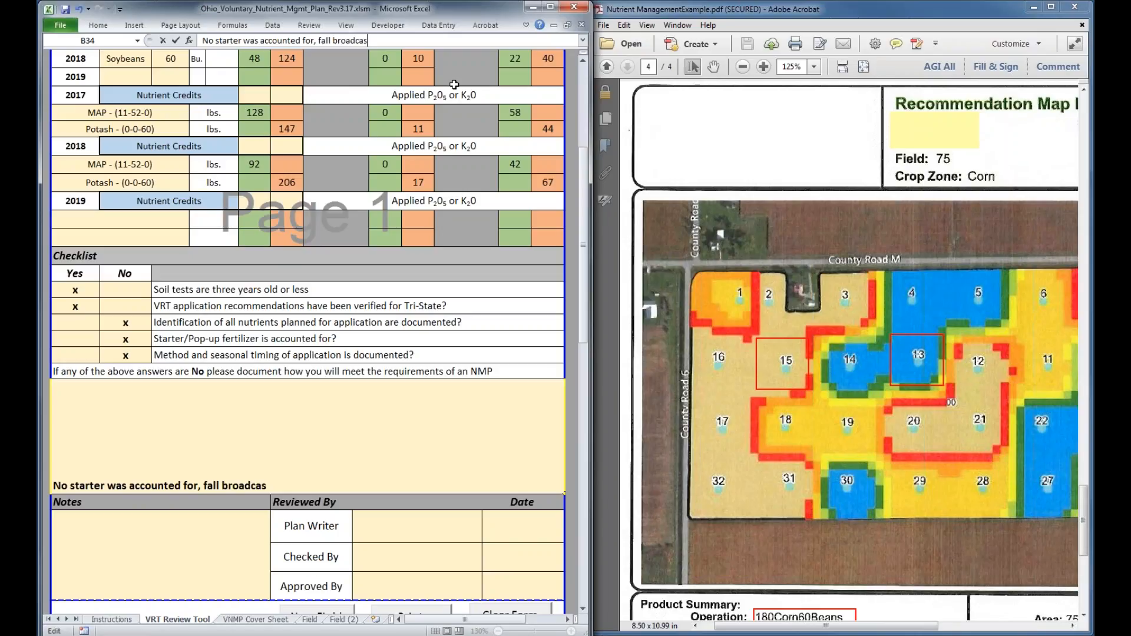
type("t application")
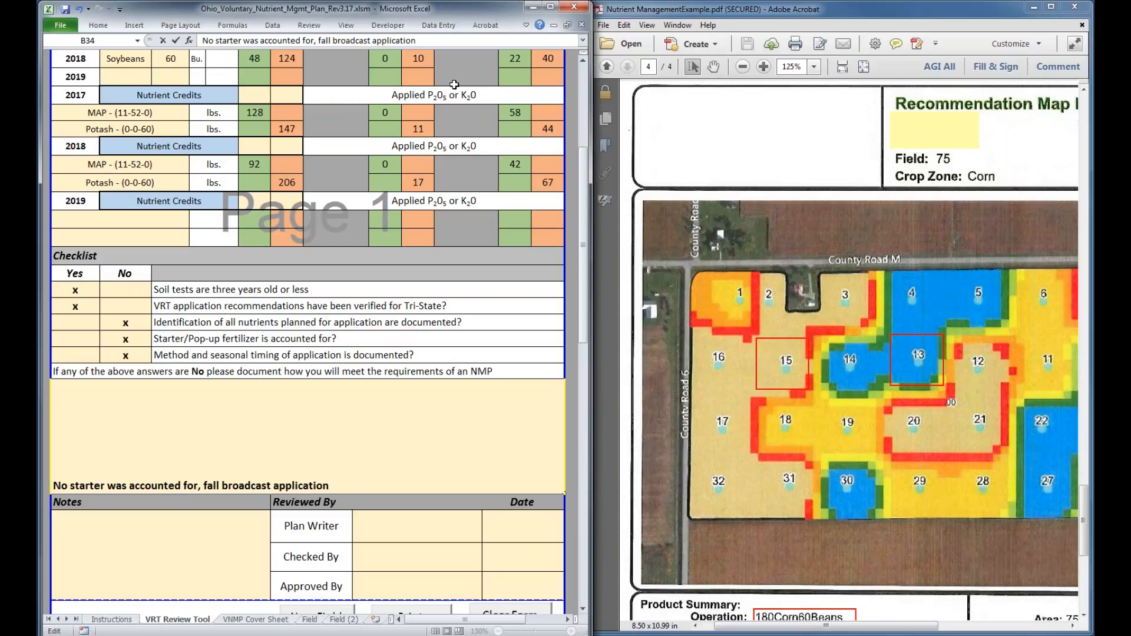
type(" that was incorp")
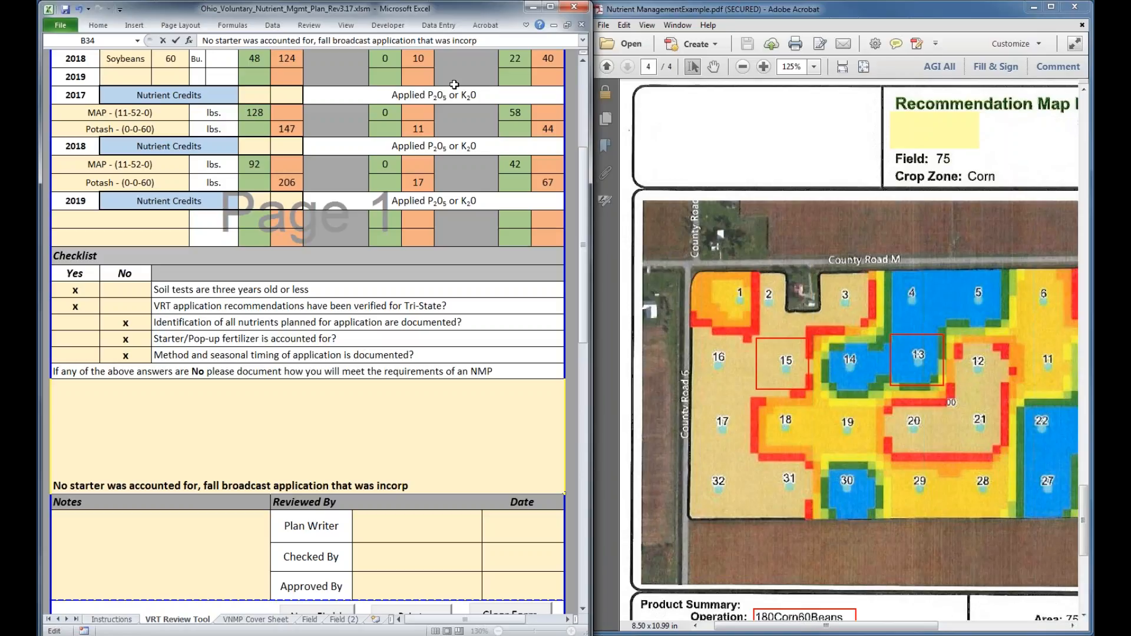
type("orated")
left_click(218, 533)
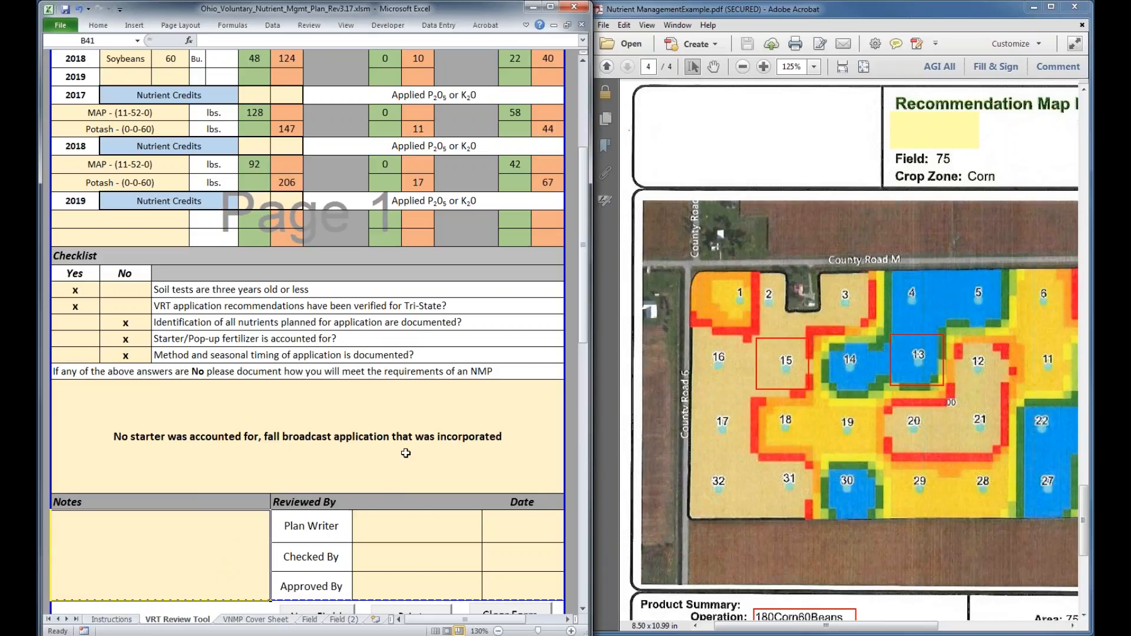
Fill in the plan writer's full name under Reviewed By with the date 3/10/2017
scroll(406, 453, "down", 1)
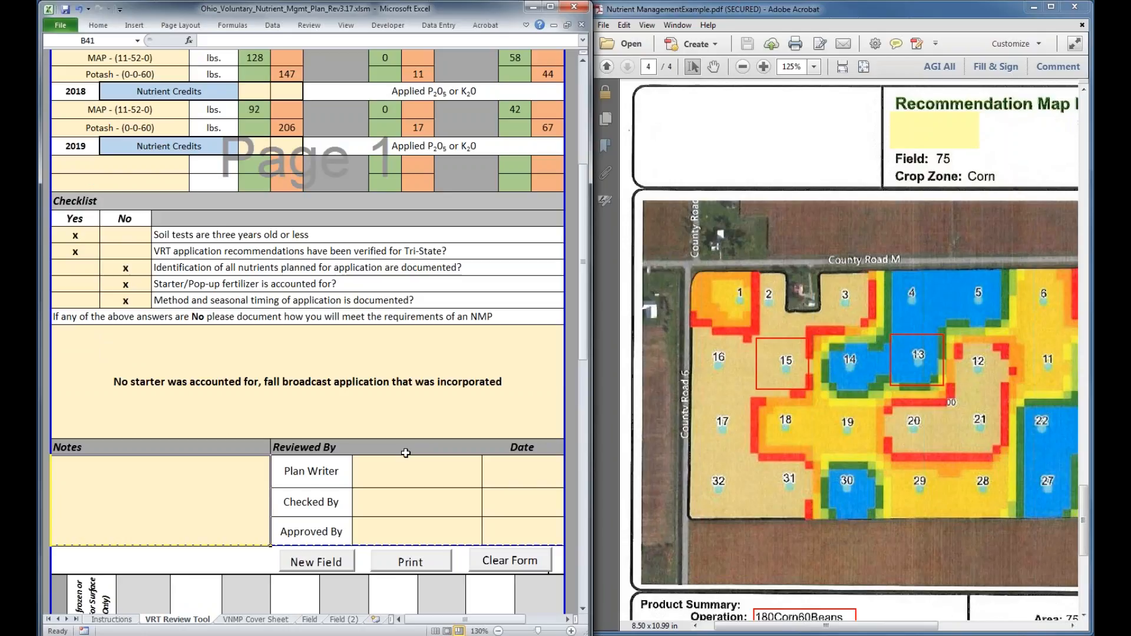
scroll(362, 220, "down", 5)
double_click(362, 219)
left_click(530, 202)
type("3")
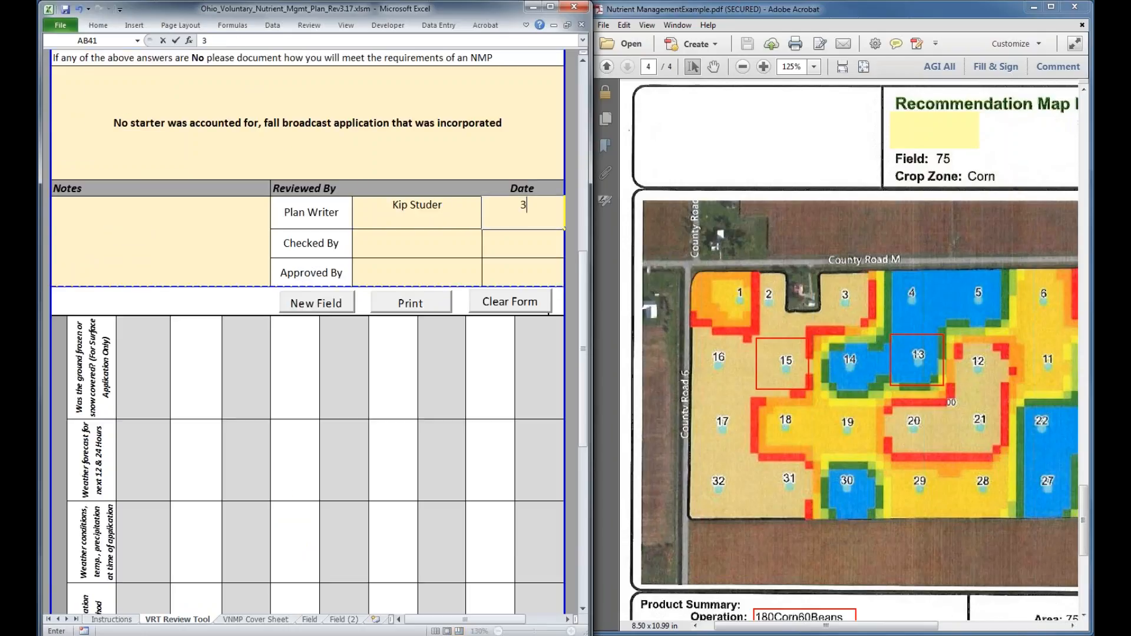
type("/10/2017")
left_click(426, 248)
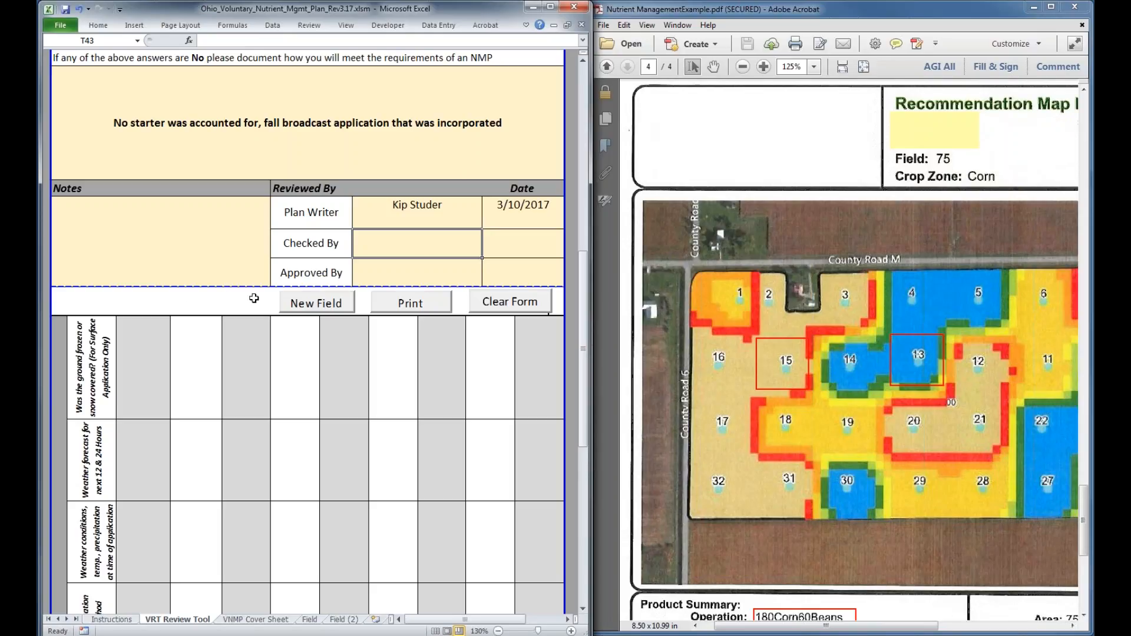
Create a new field copy of the completed review form and look over its checklist and reviewer section
left_click(313, 312)
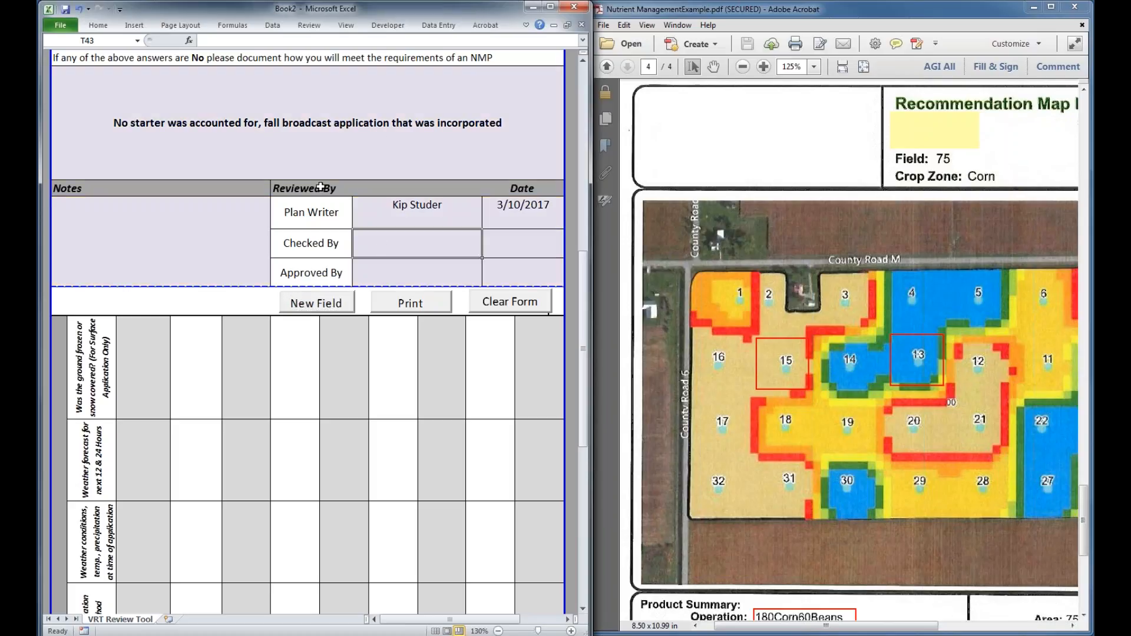
scroll(319, 188, "up", 4)
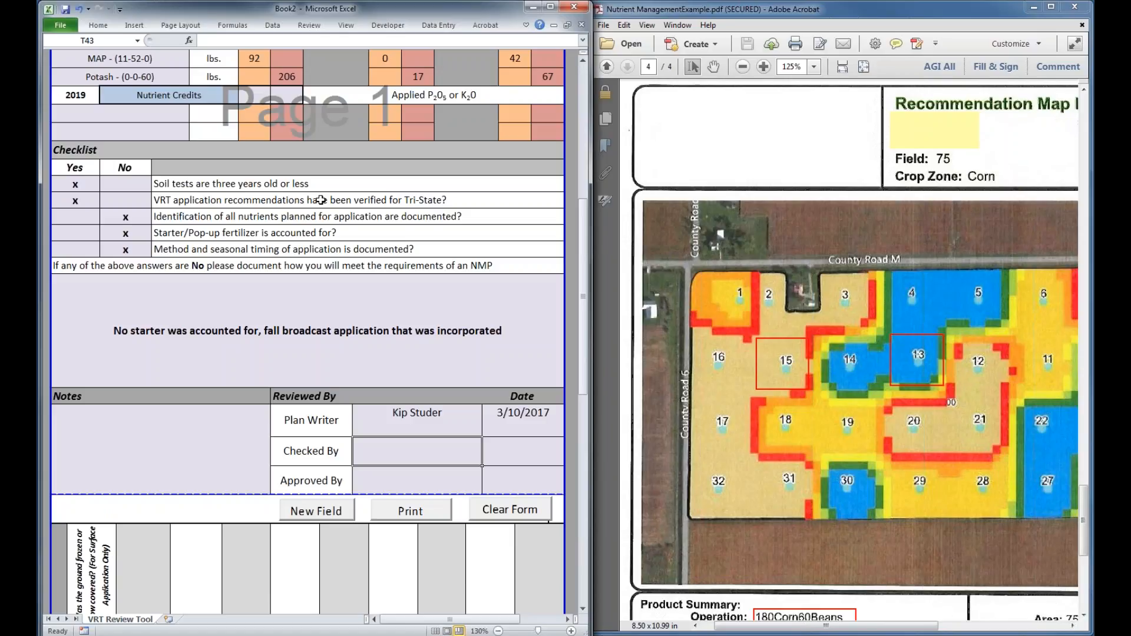
scroll(320, 201, "down", 1)
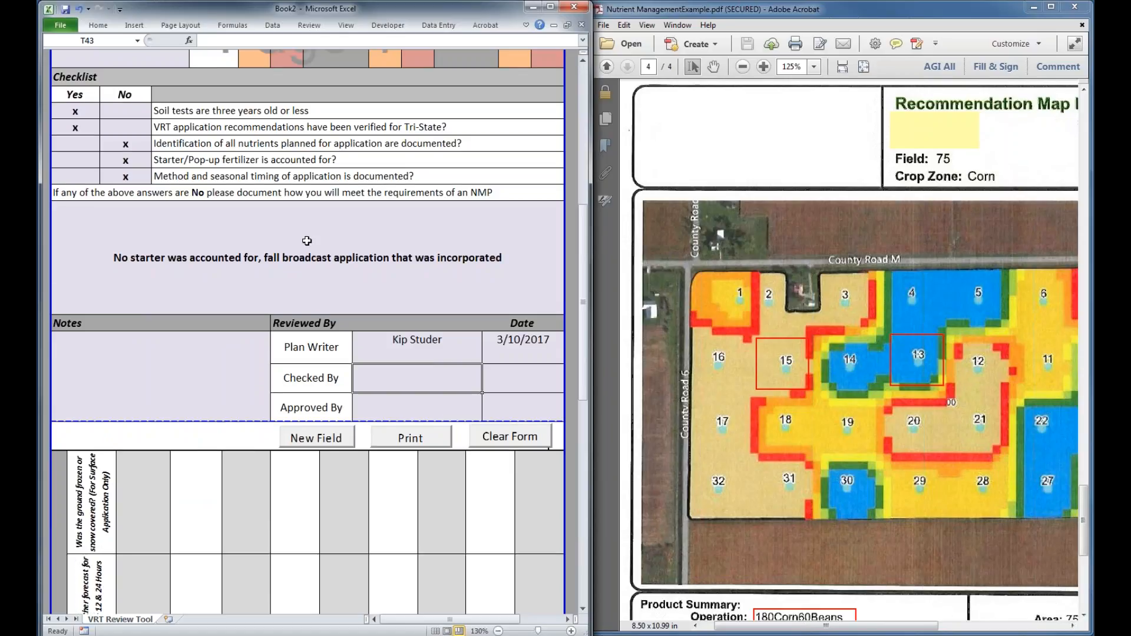
Look over the new field copy from the field information to the reviewer section, and close it without saving
scroll(307, 241, "up", 8)
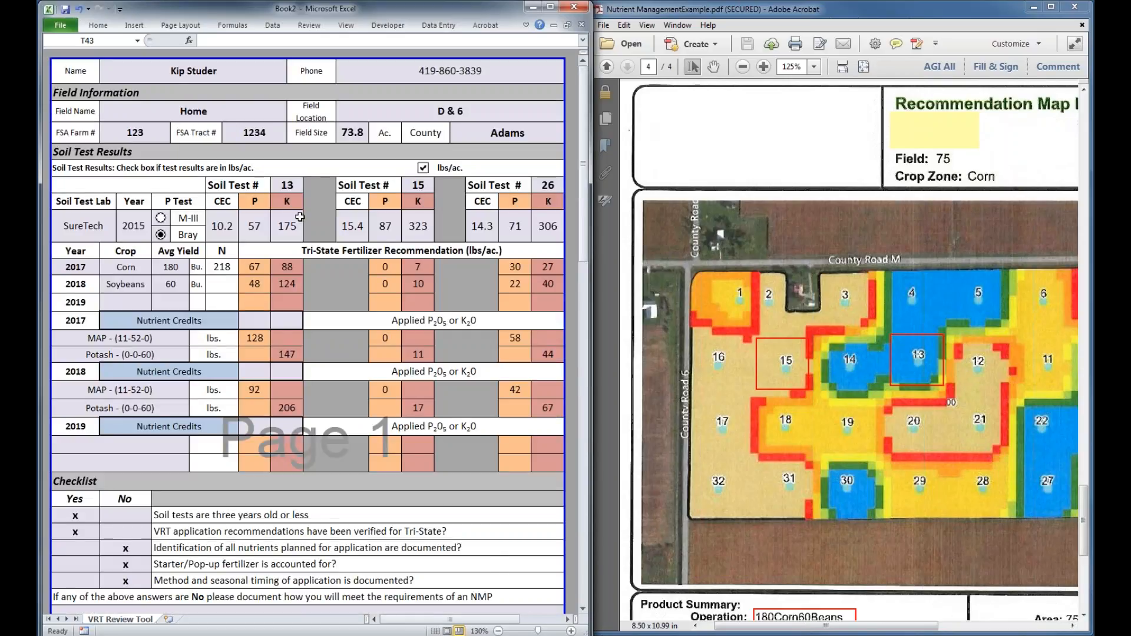
scroll(299, 217, "down", 2)
scroll(355, 420, "up", 2)
scroll(355, 419, "down", 2)
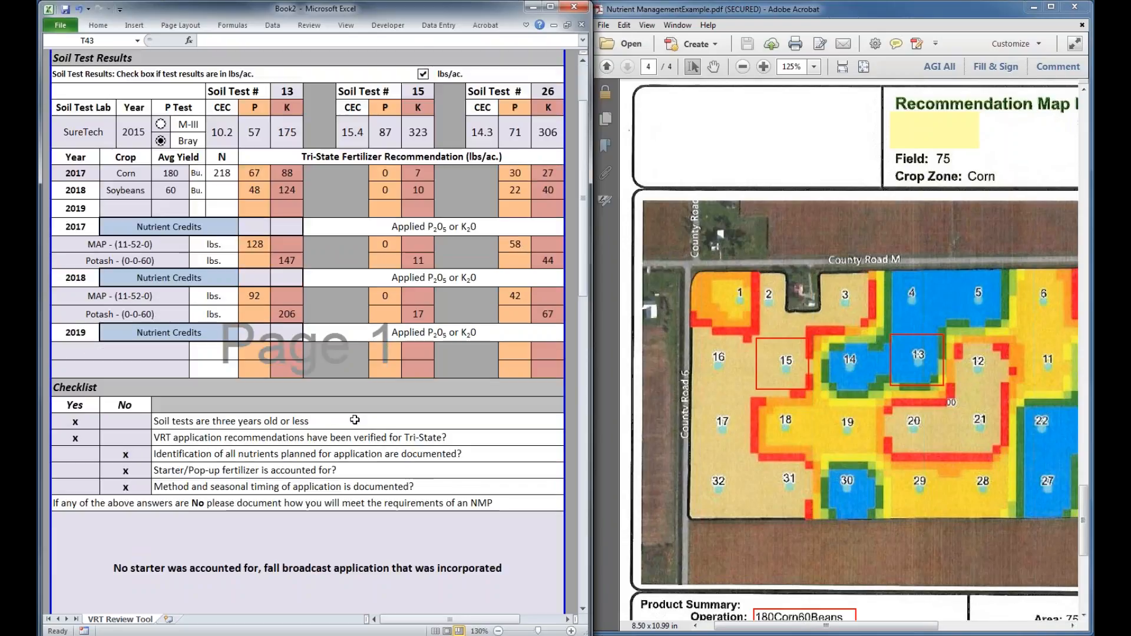
scroll(355, 419, "down", 6)
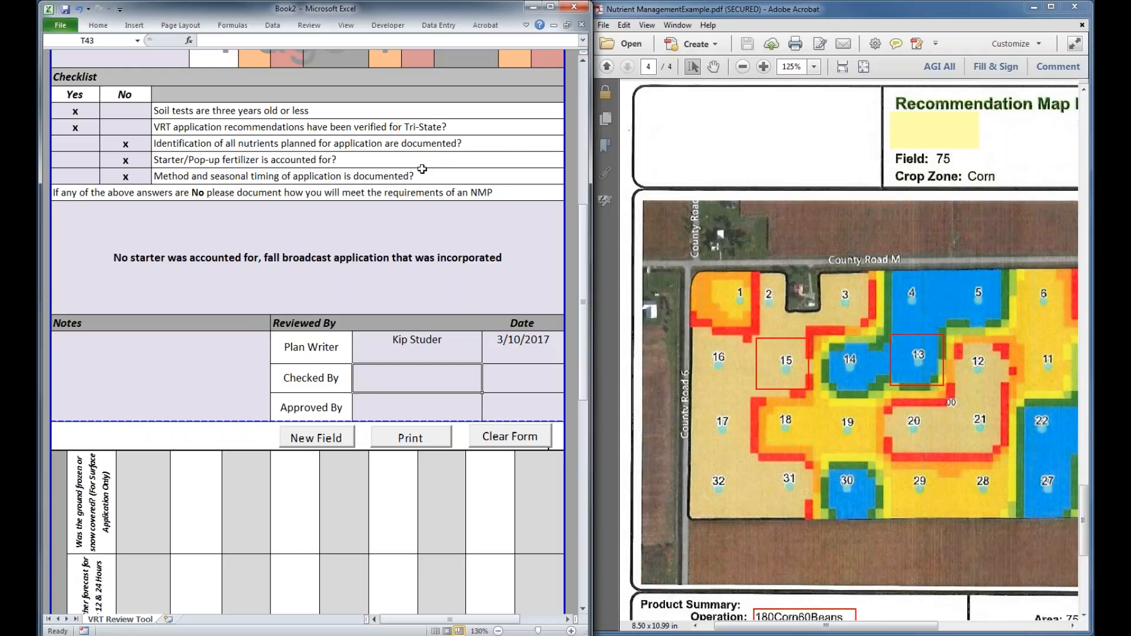
left_click(582, 27)
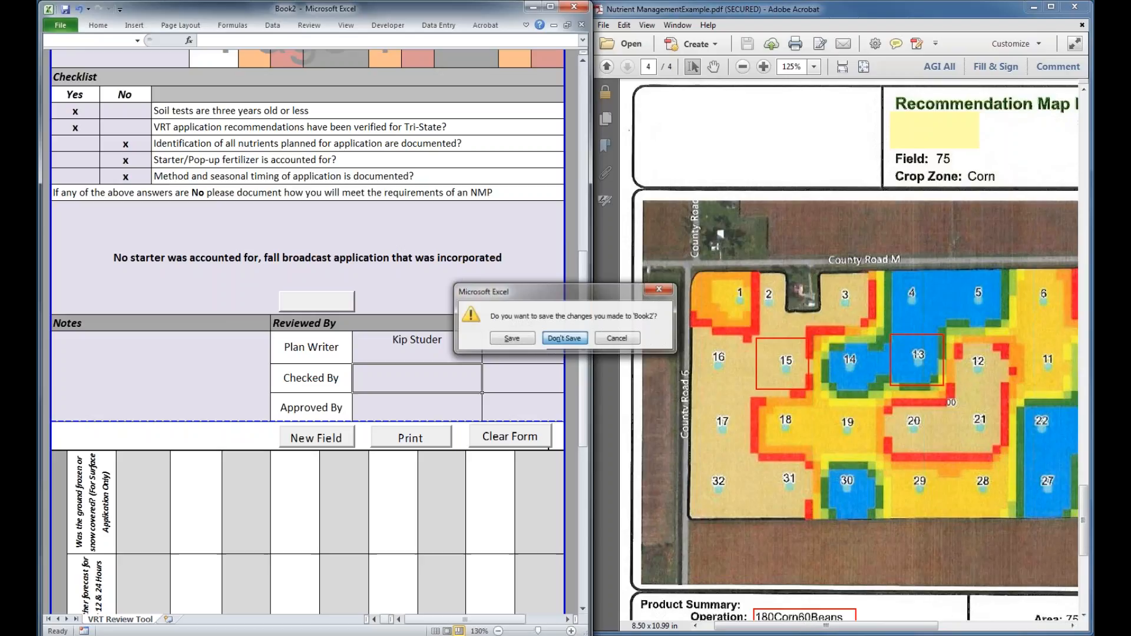
left_click(565, 339)
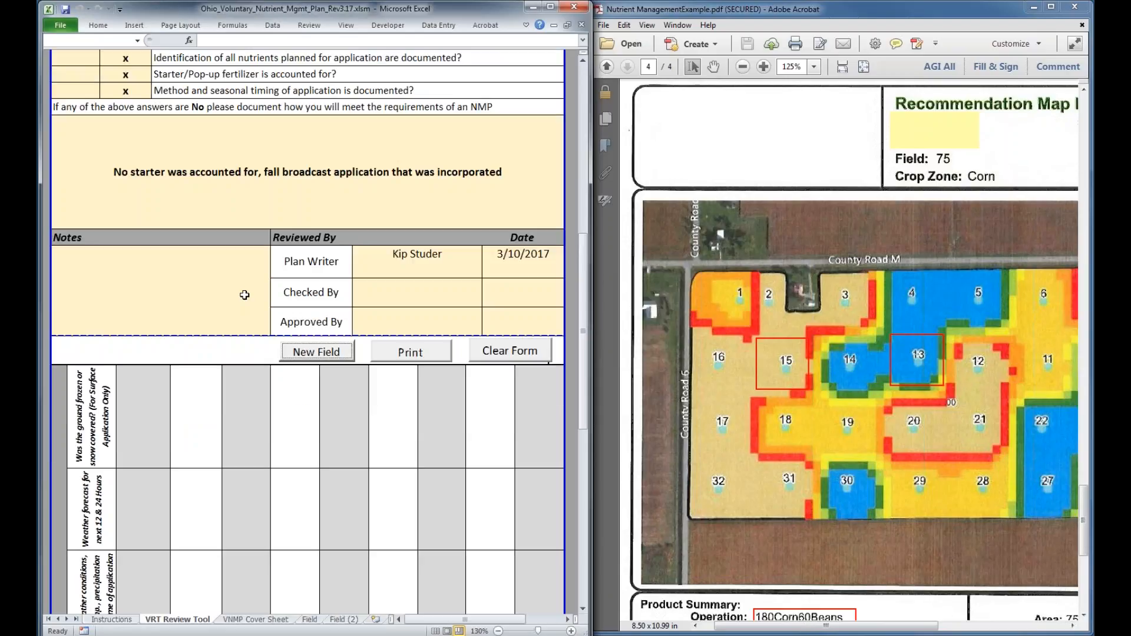
Switch to the Nutrient Management example PDF and examine the Product Summary and the 11-52-0 acreage chart on page 4
scroll(245, 294, "up", 7)
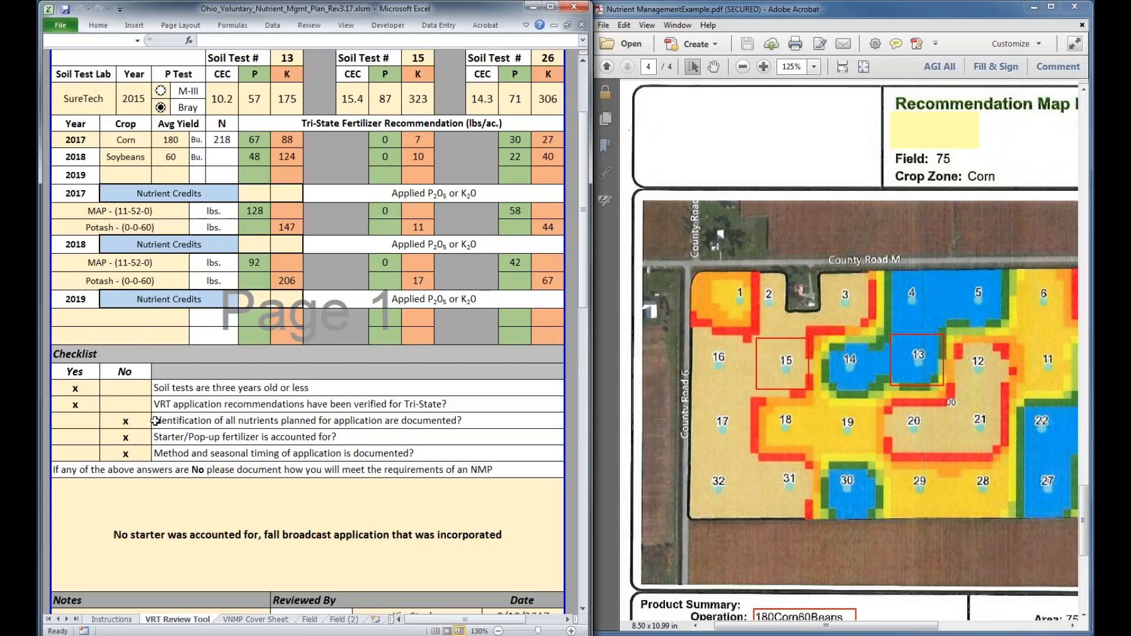
left_click(830, 14)
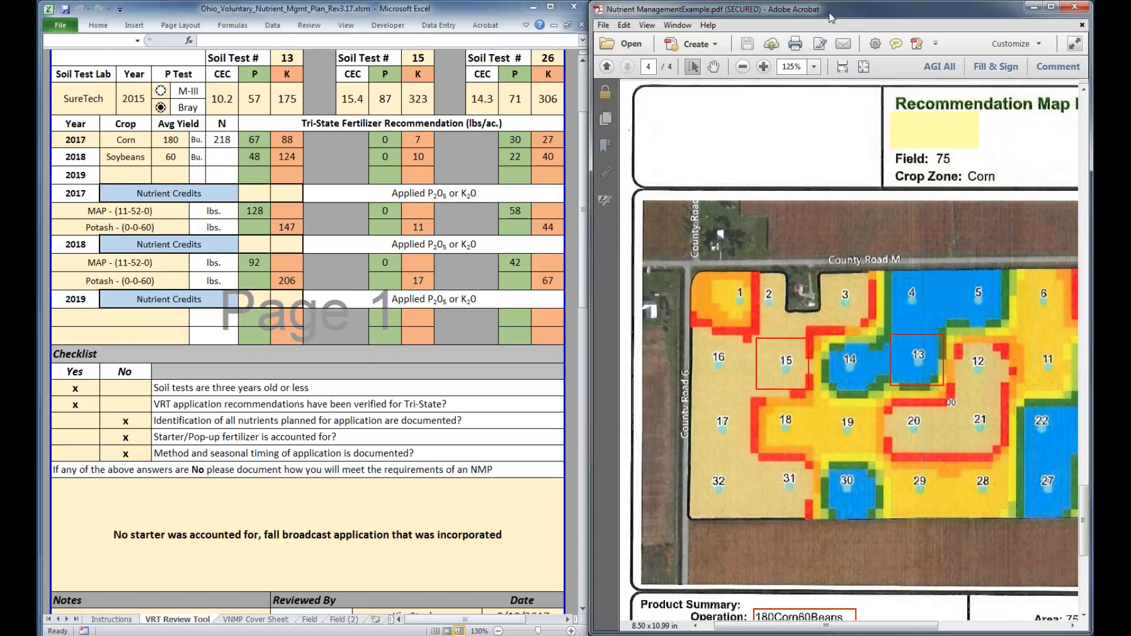
scroll(822, 613, "down", 3)
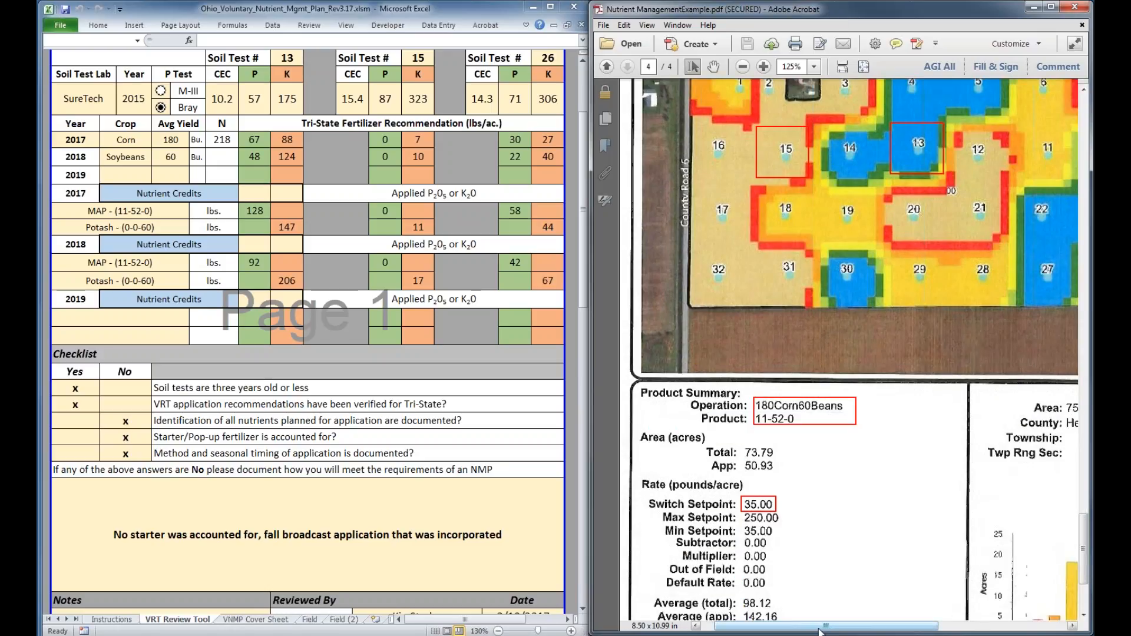
left_click_drag(941, 537, 760, 428)
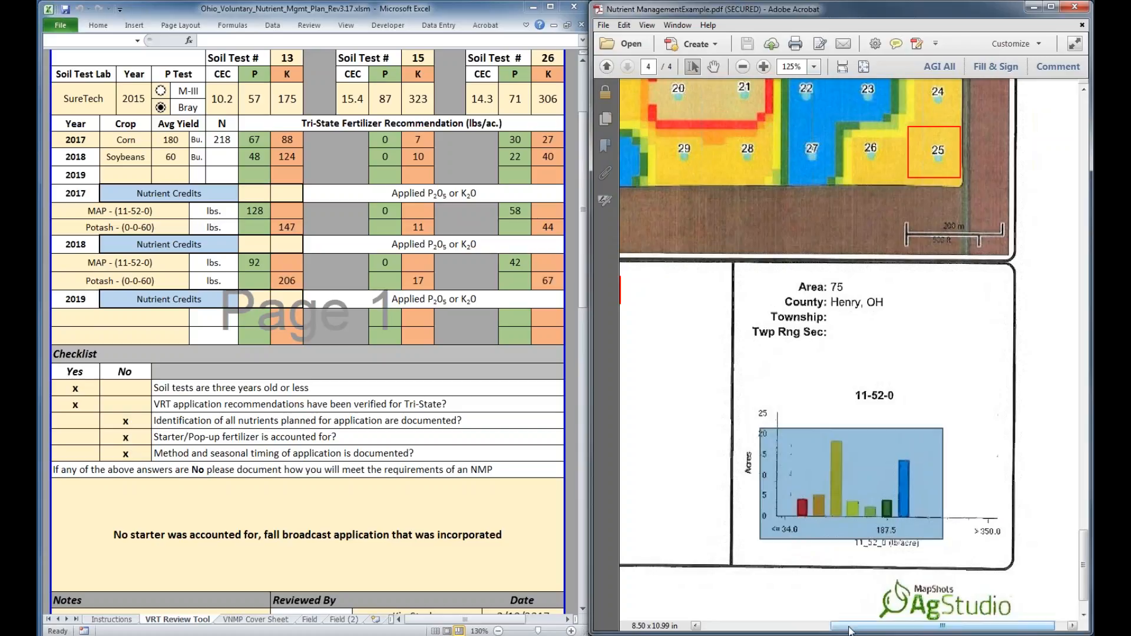
left_click_drag(851, 632, 842, 632)
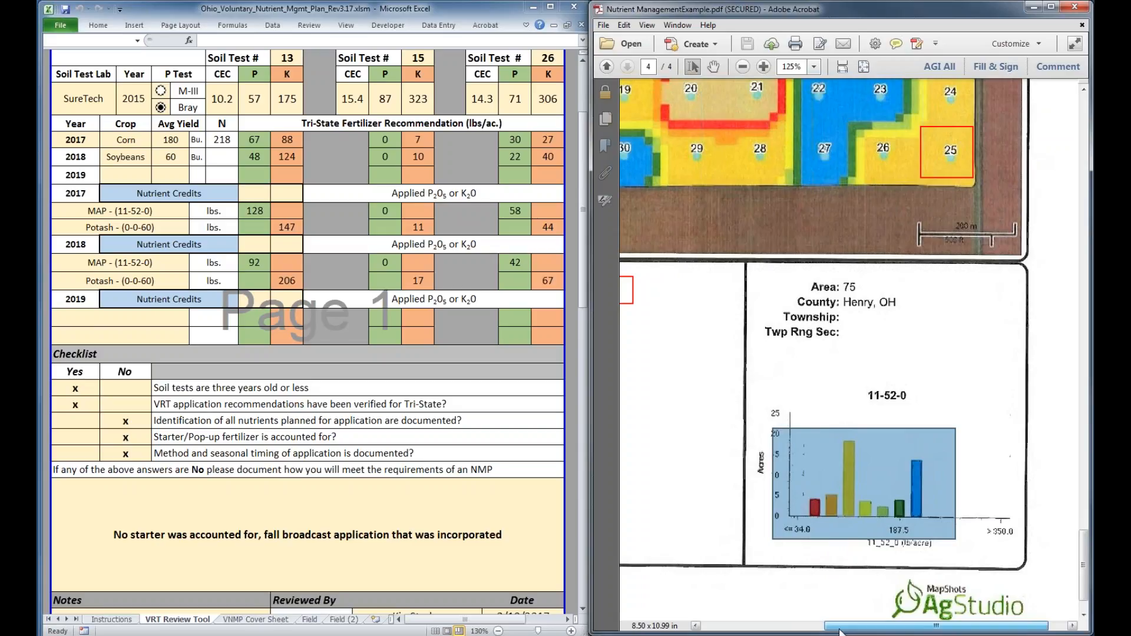
left_click_drag(841, 632, 768, 632)
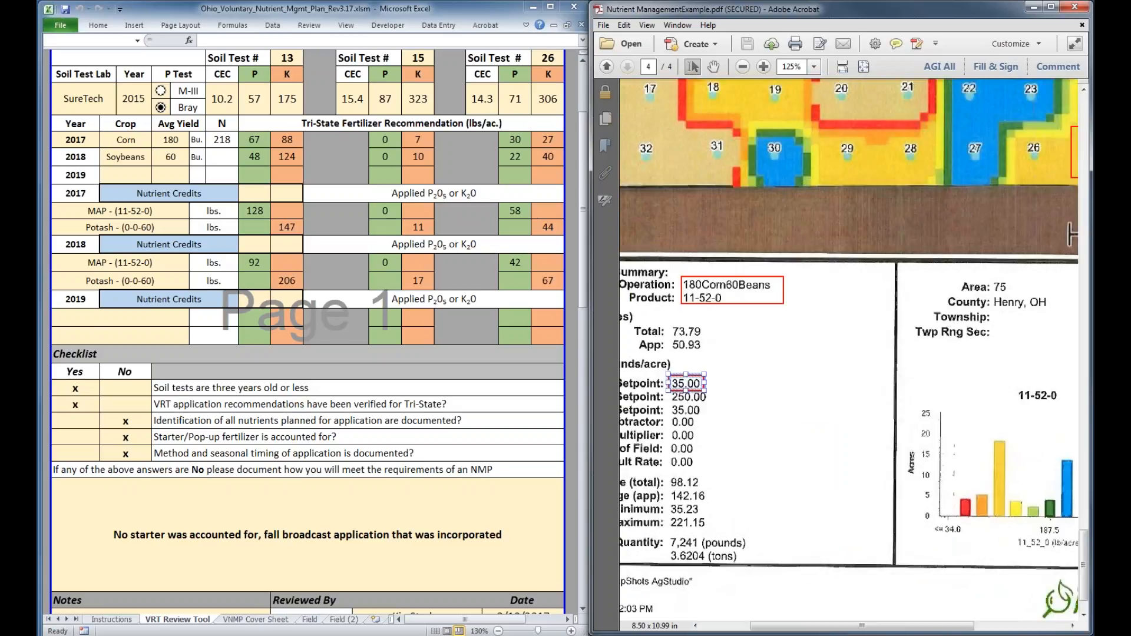
left_click_drag(909, 632, 961, 634)
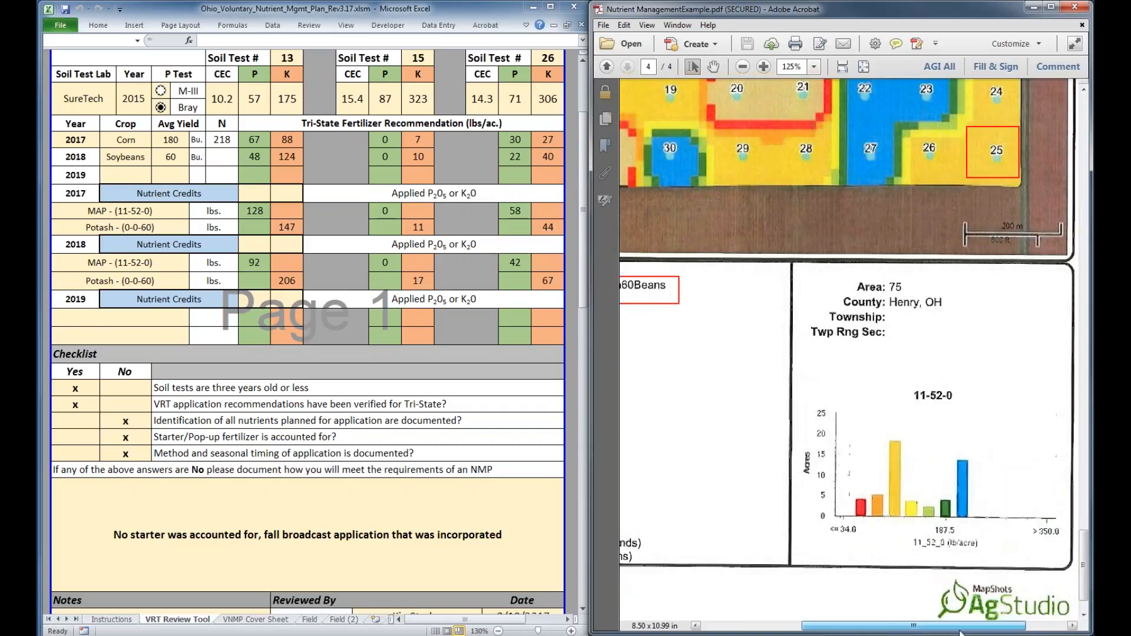
left_click_drag(960, 633, 977, 633)
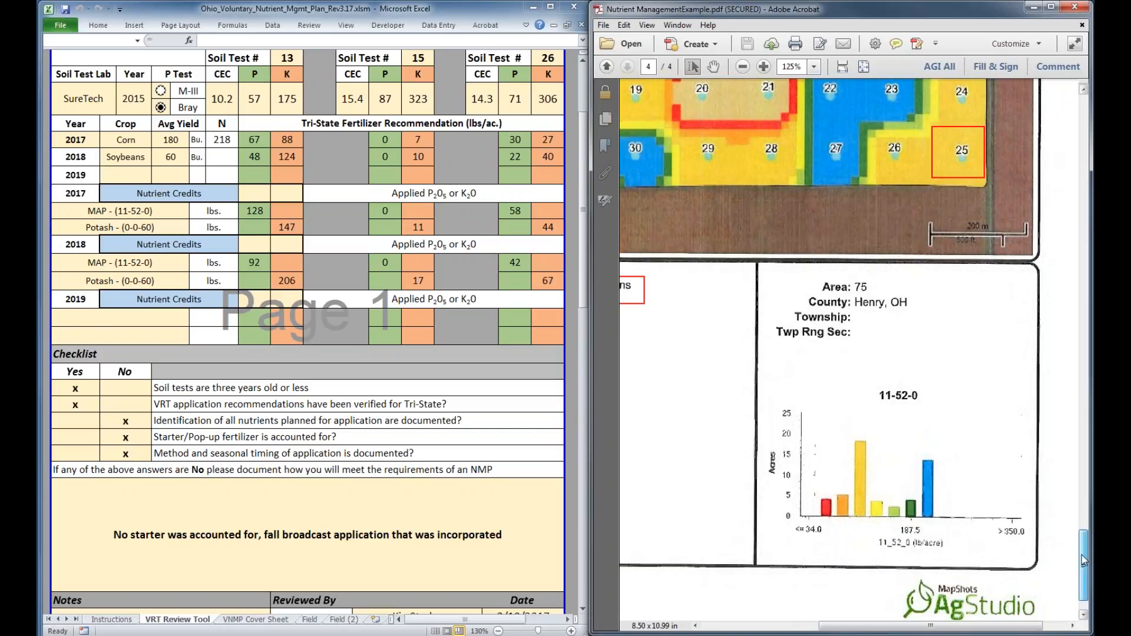
Compare the 11-52-0 acreage chart with the coloured rate zones across the whole recommendation map
left_click_drag(1084, 560, 1084, 552)
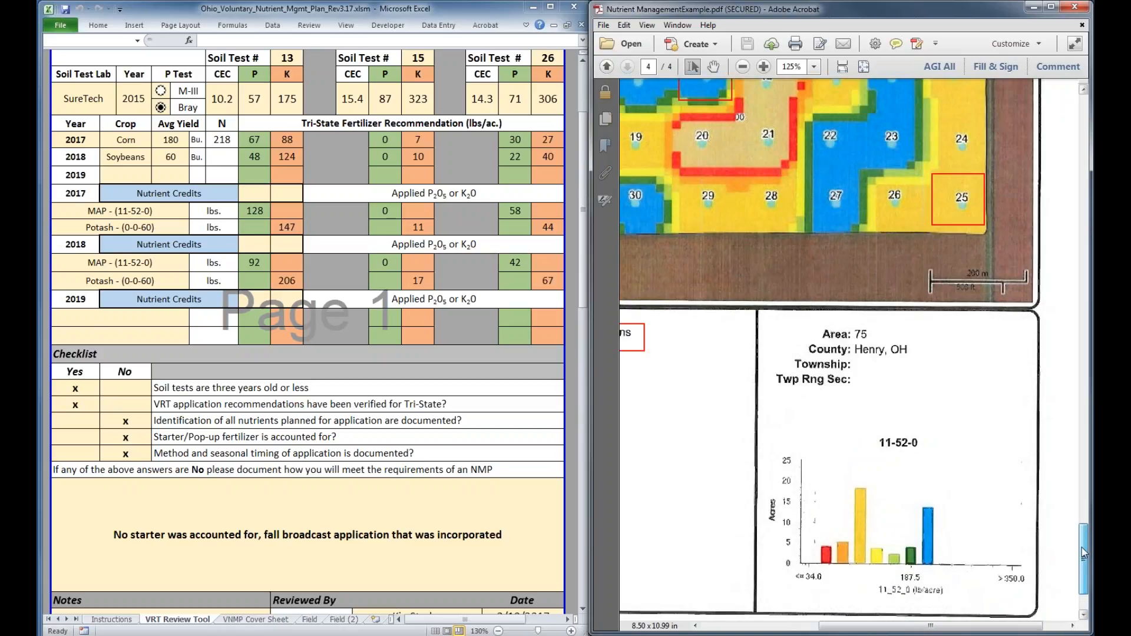
scroll(1084, 552, "up", 5)
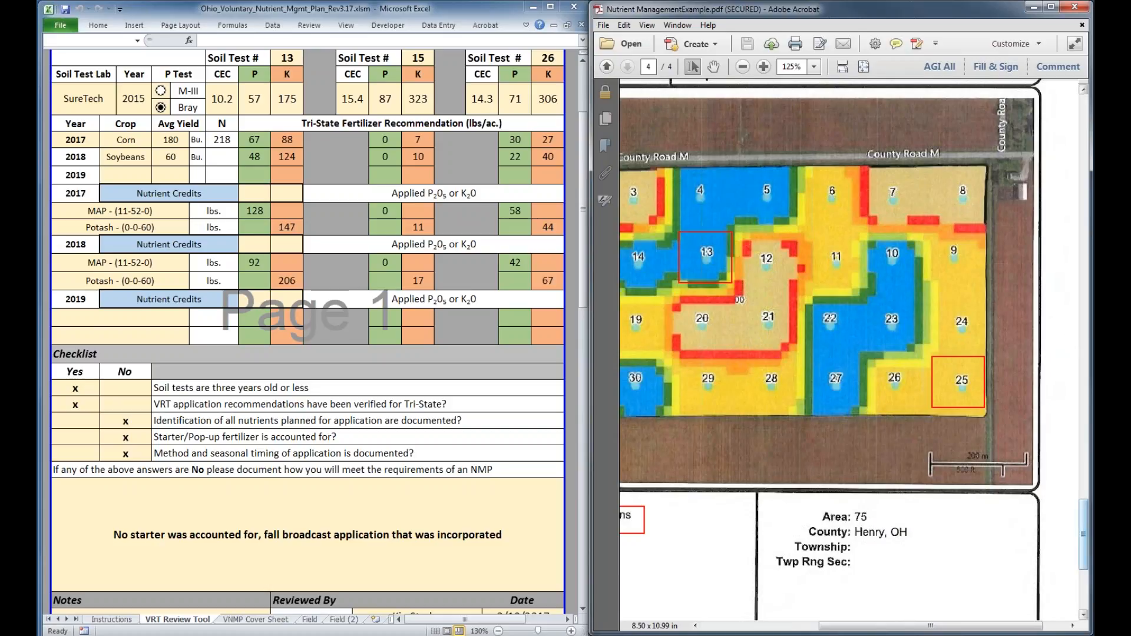
scroll(747, 149, "down", 4)
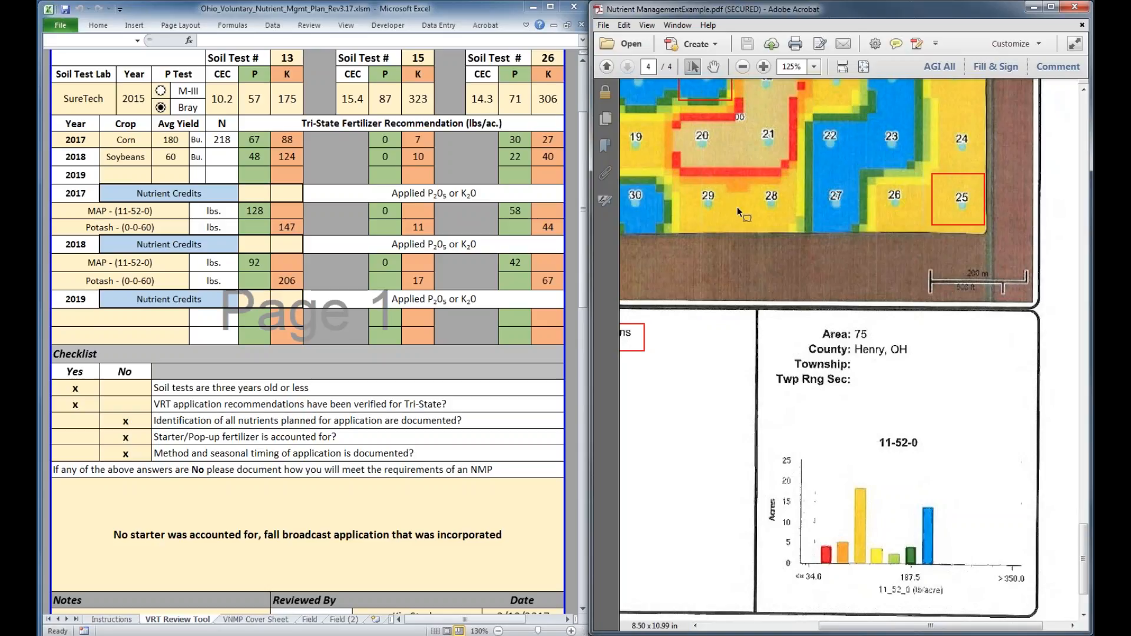
scroll(737, 207, "up", 1)
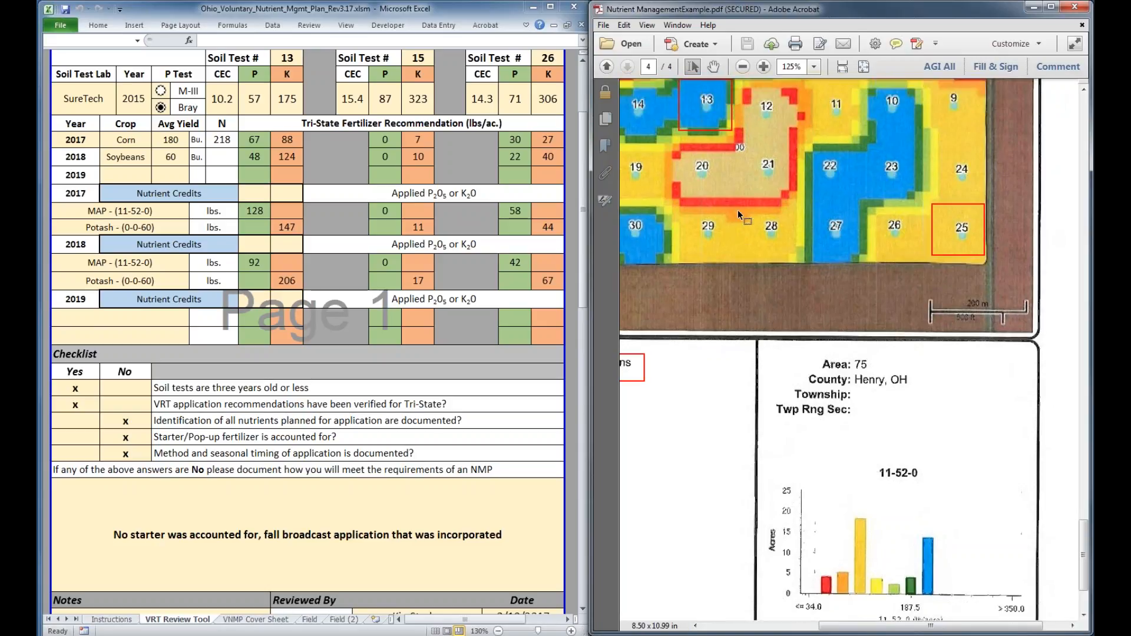
scroll(738, 210, "up", 6)
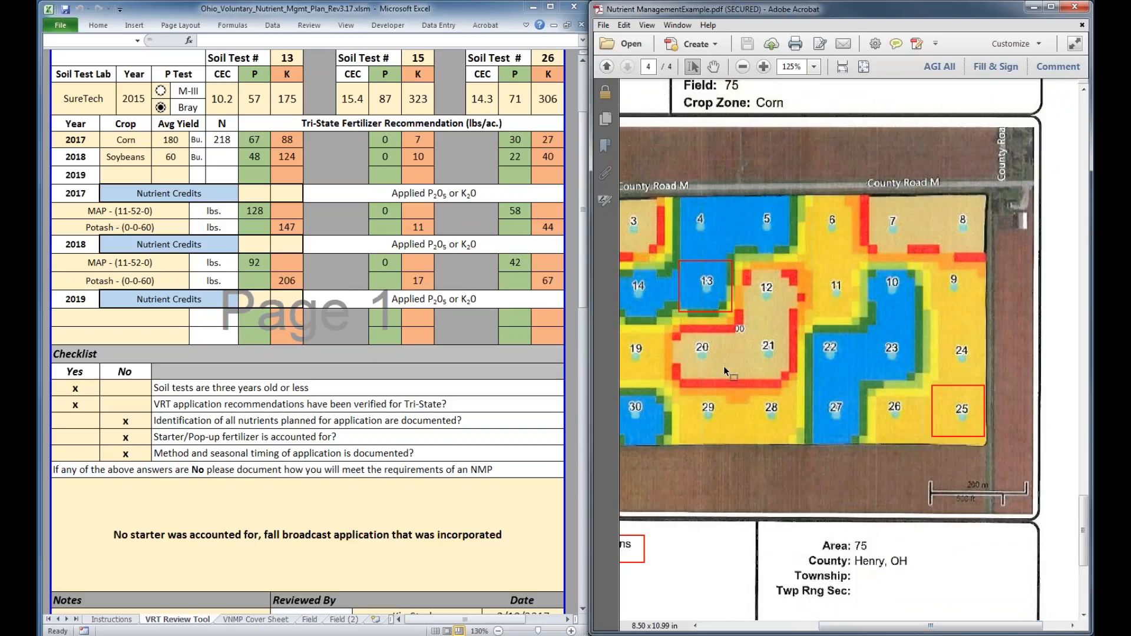
scroll(724, 366, "down", 1)
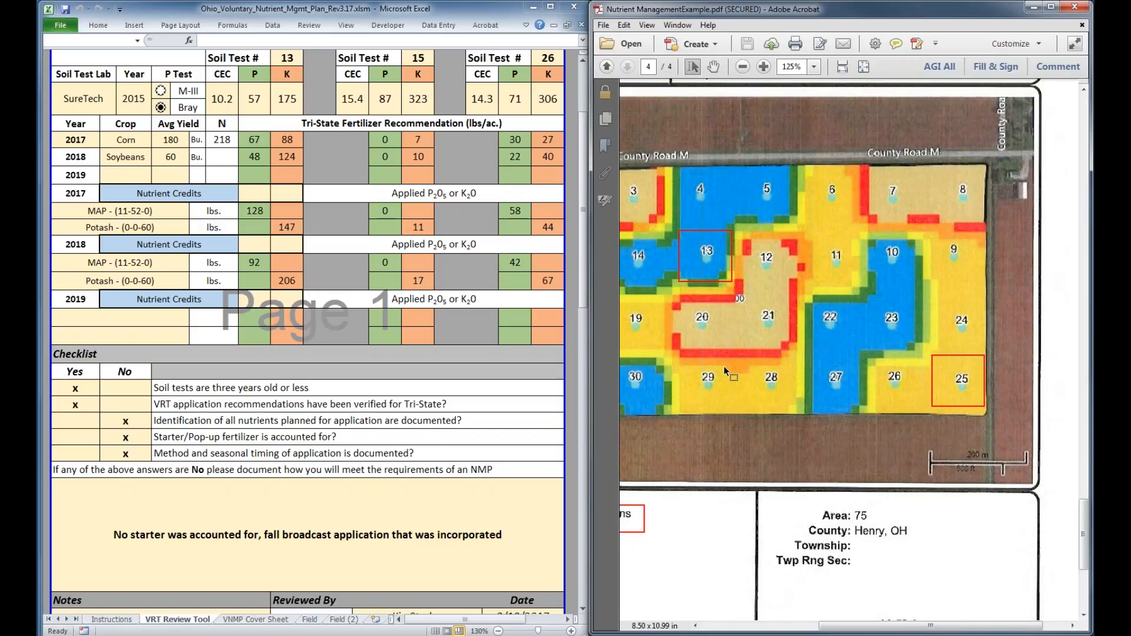
left_click_drag(835, 627, 796, 634)
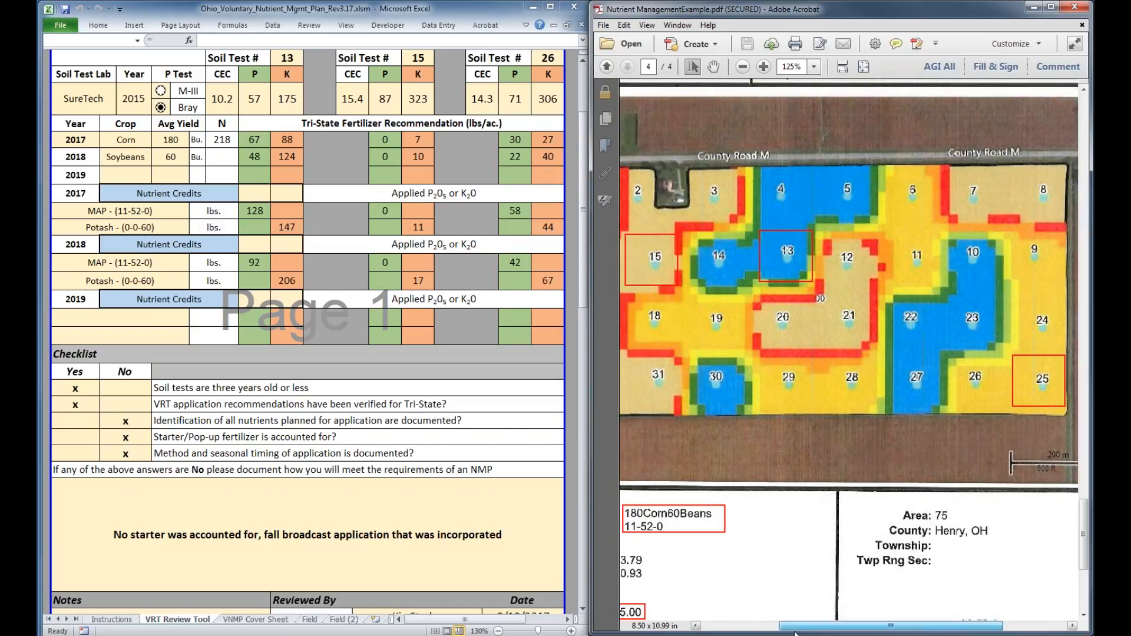
left_click_drag(795, 634, 768, 634)
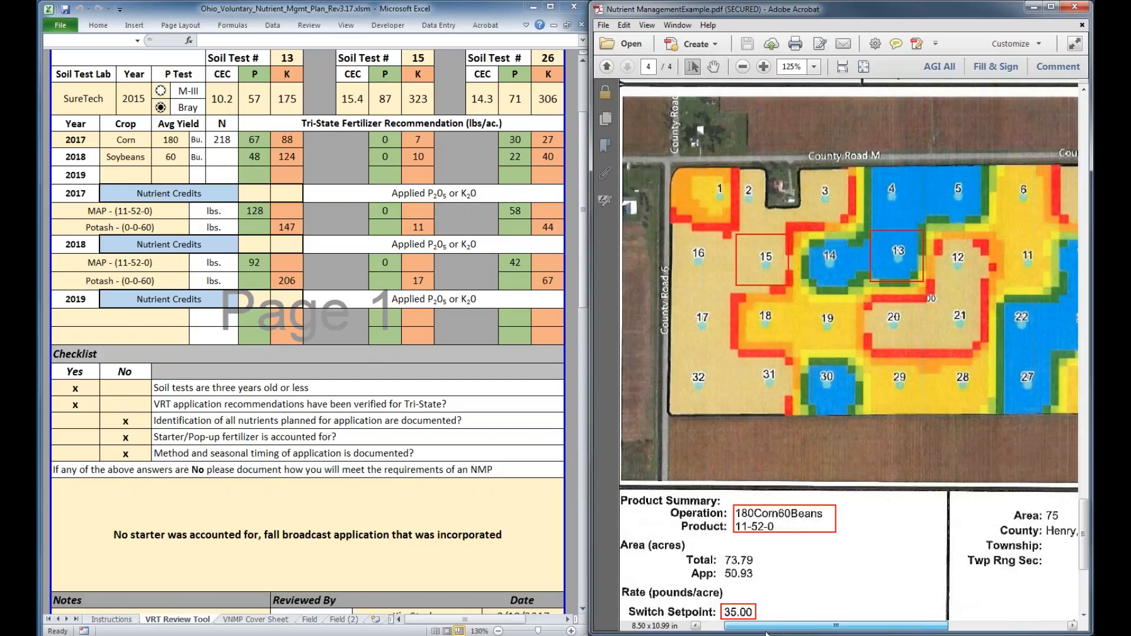
Examine the acreage, setpoint, average and quantity figures in the Product Summary against the chart and map zones
scroll(806, 414, "down", 5)
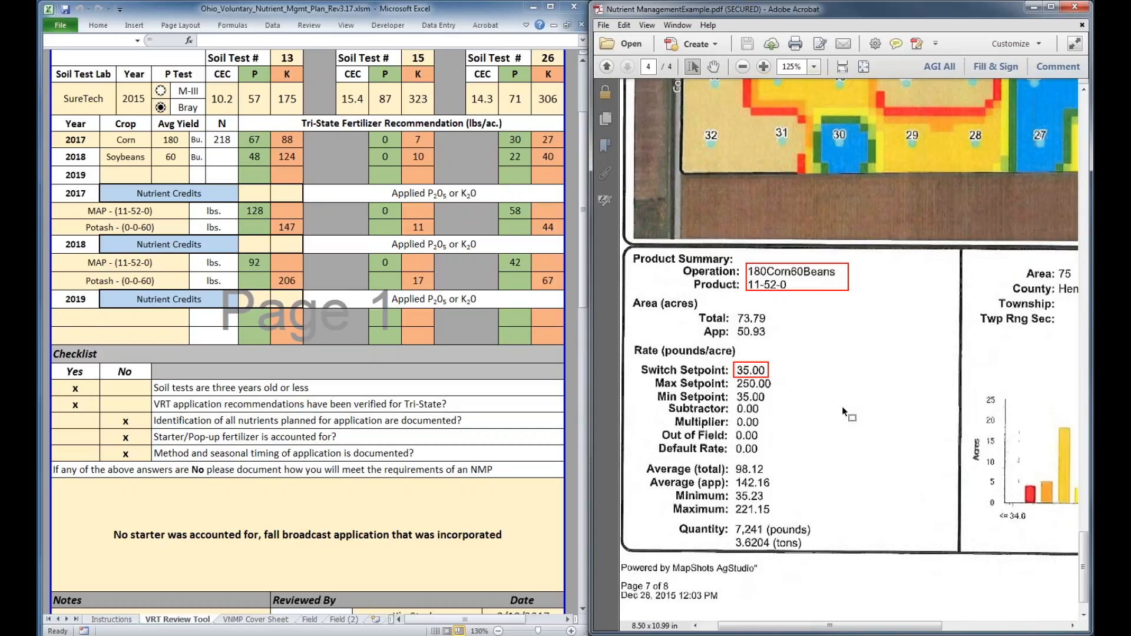
scroll(842, 406, "up", 1)
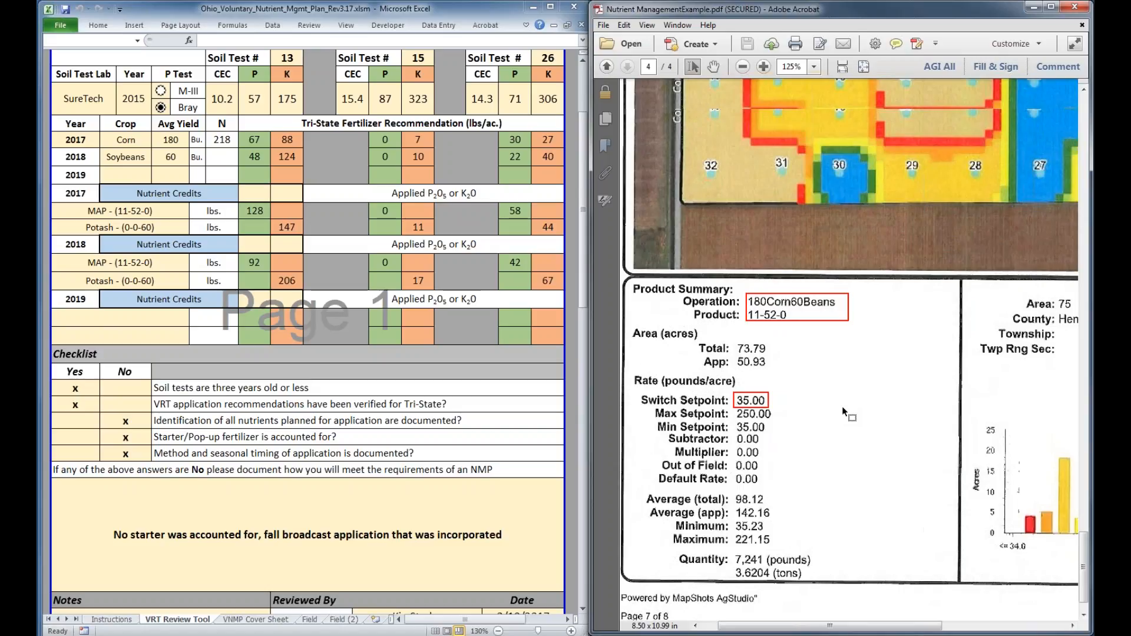
left_click_drag(821, 628, 843, 629)
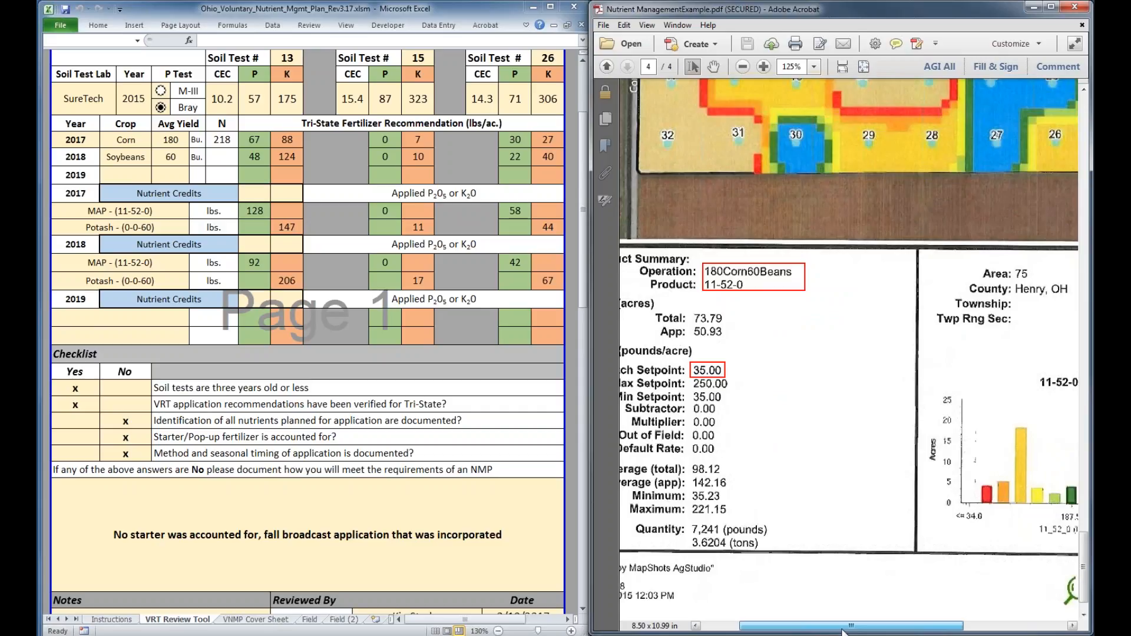
left_click_drag(845, 633, 831, 630)
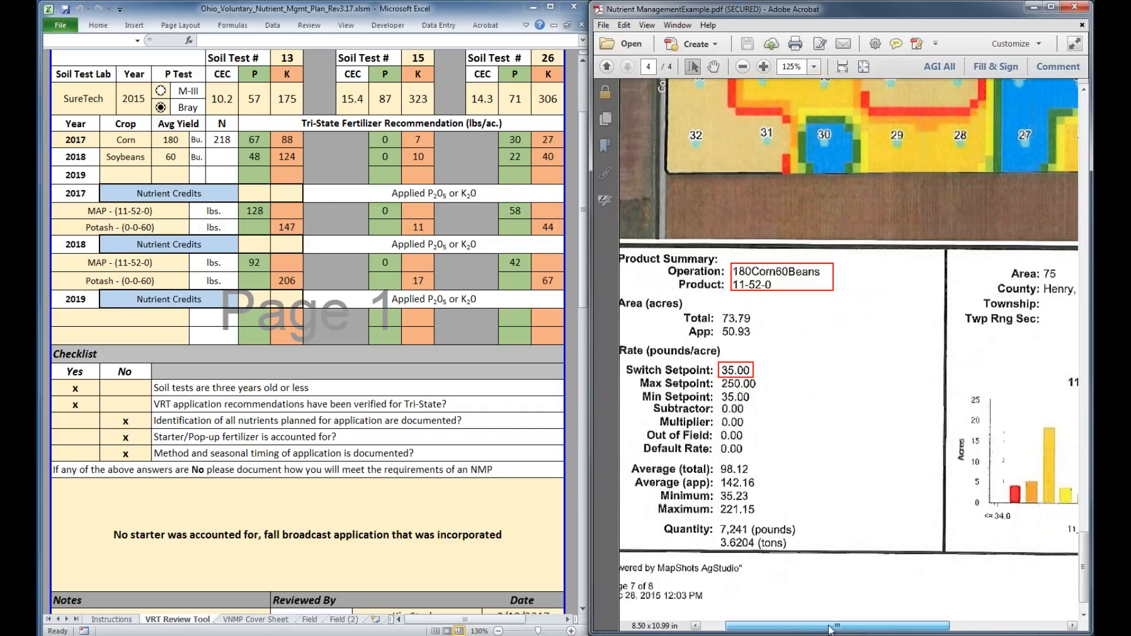
left_click_drag(831, 629, 841, 630)
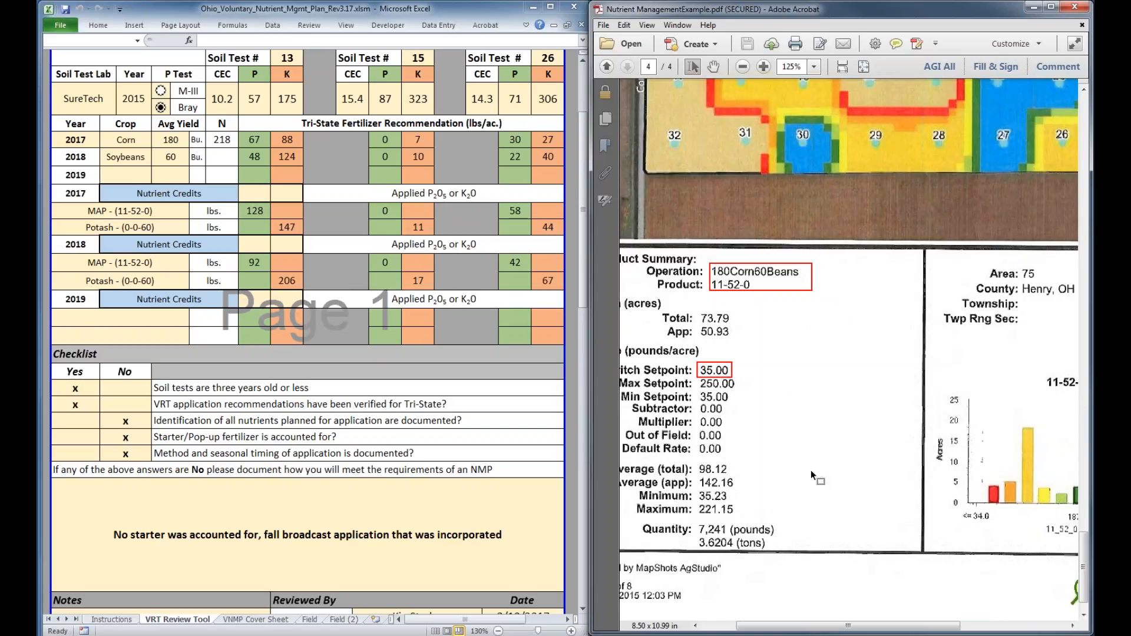
scroll(811, 470, "up", 1)
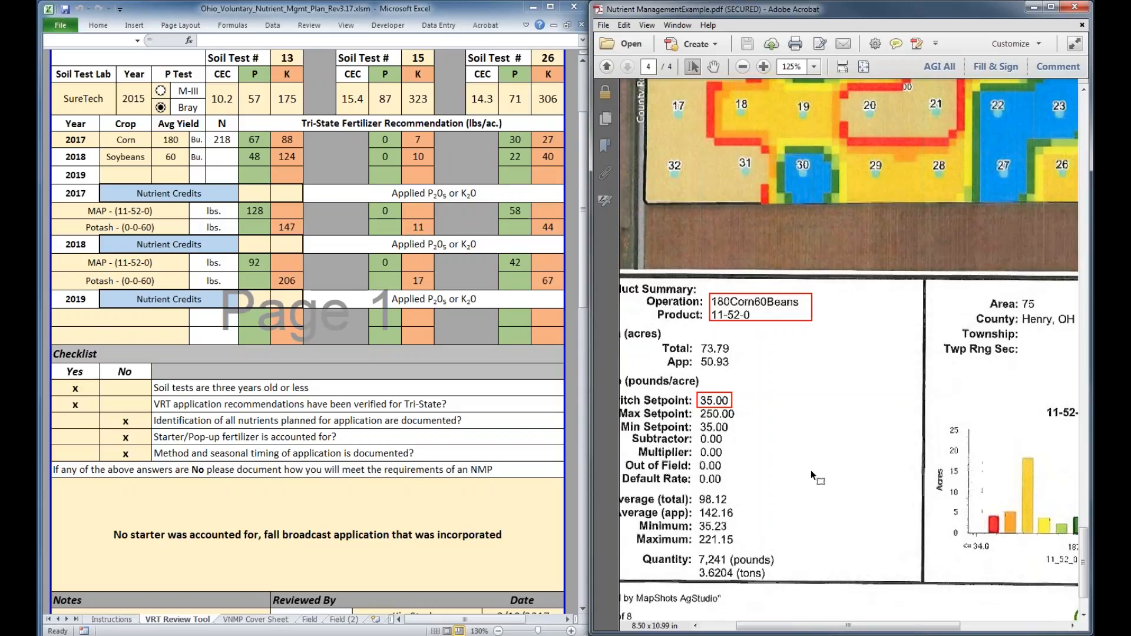
scroll(811, 470, "up", 6)
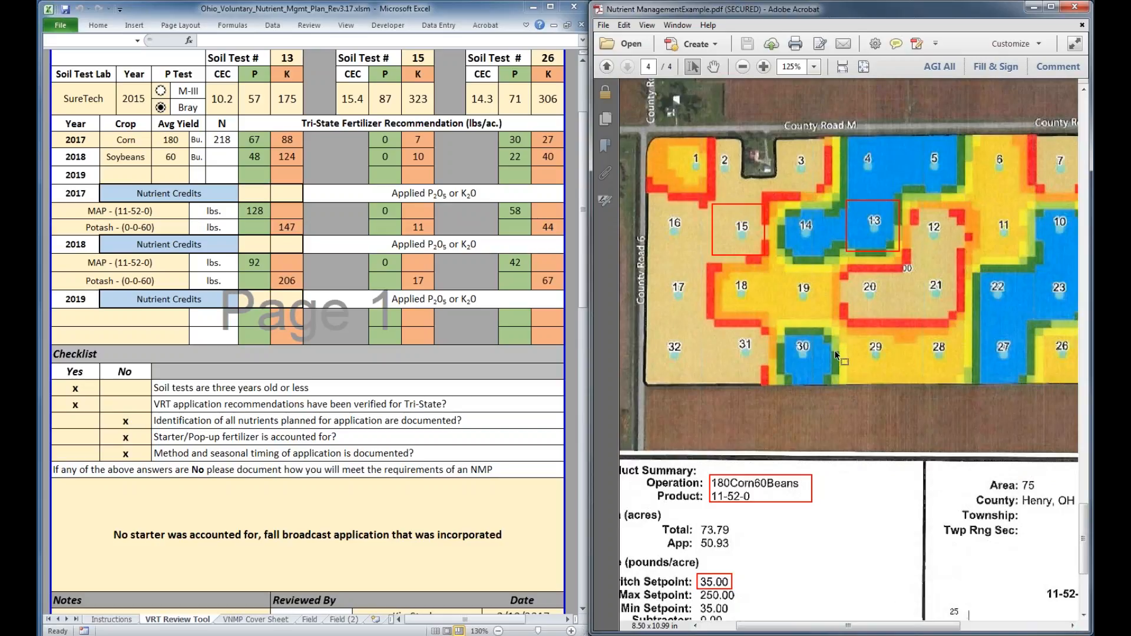
scroll(837, 353, "down", 5)
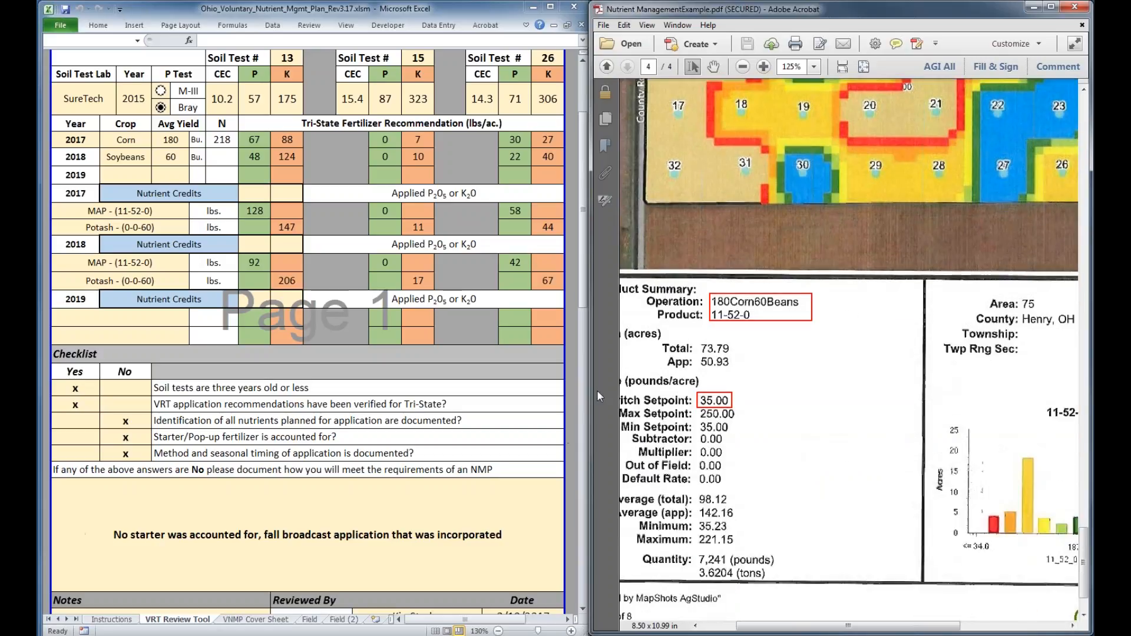
Create another new field copy from the review form, decline clearing its information, and close the copy
left_click(585, 293)
left_click_drag(585, 298, 585, 389)
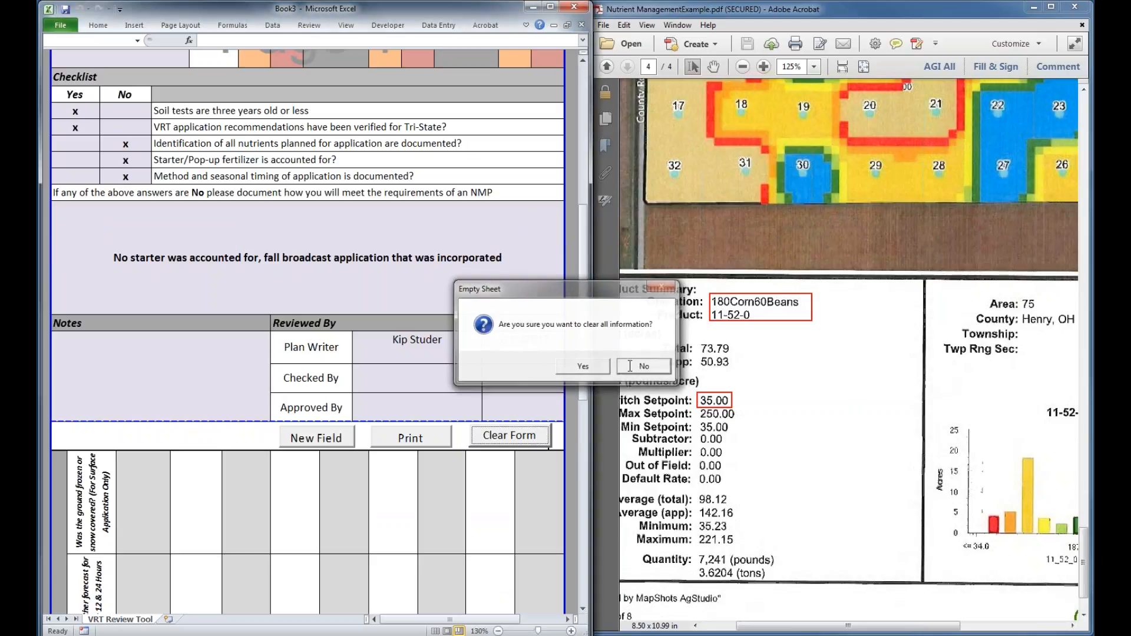
left_click(629, 366)
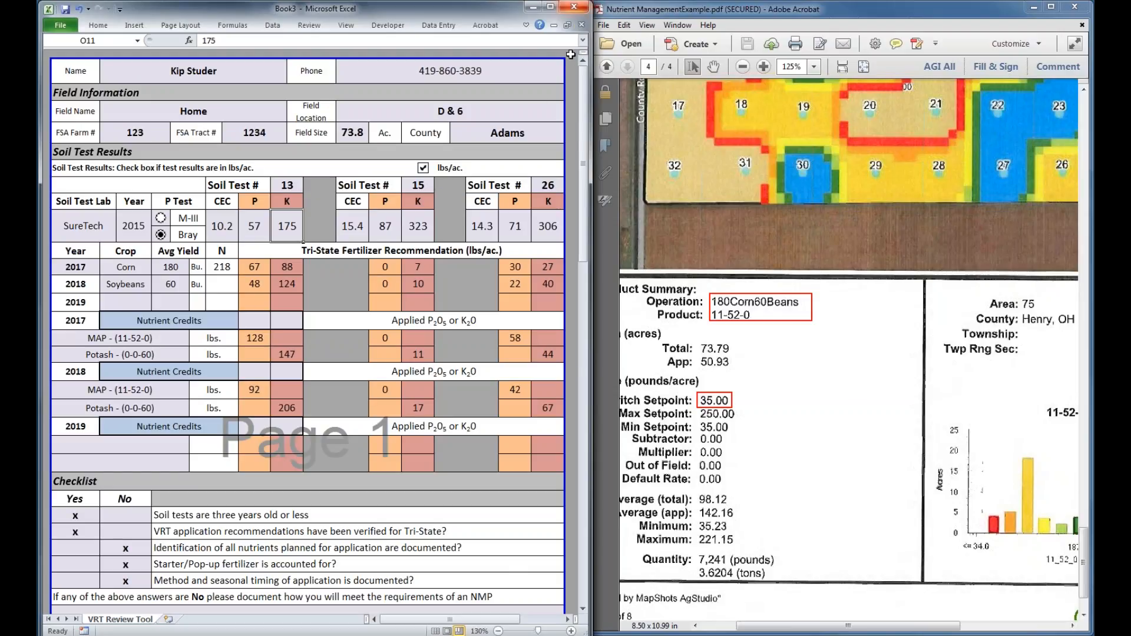
left_click(581, 26)
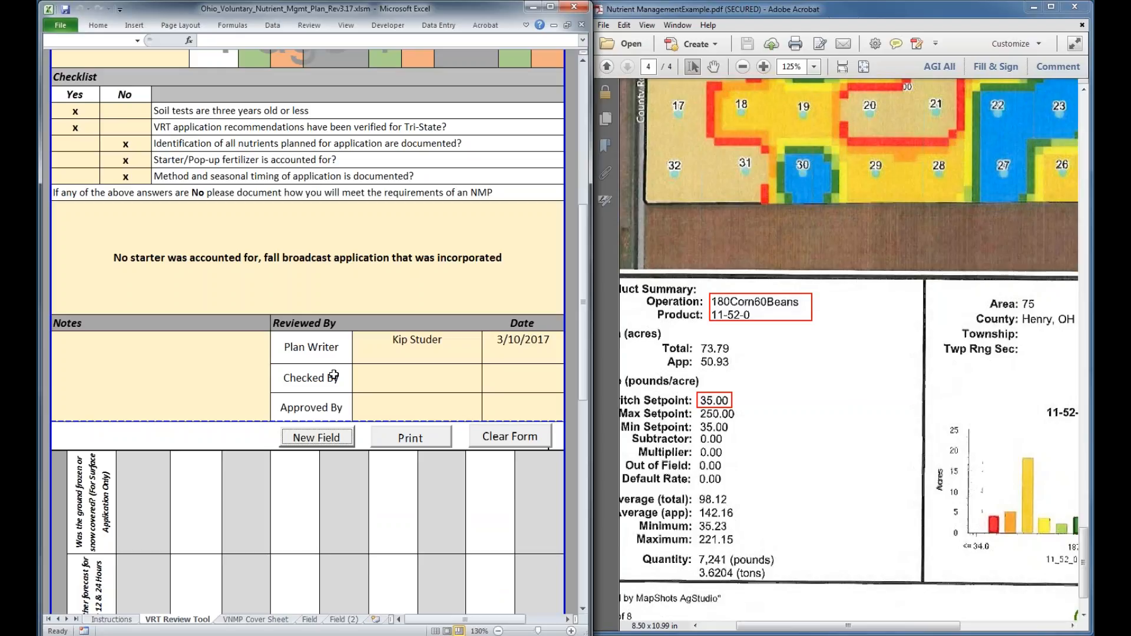
Look through the VRT Review Tool sheet down to the blank application record for the Home field on page 2
scroll(301, 343, "up", 7)
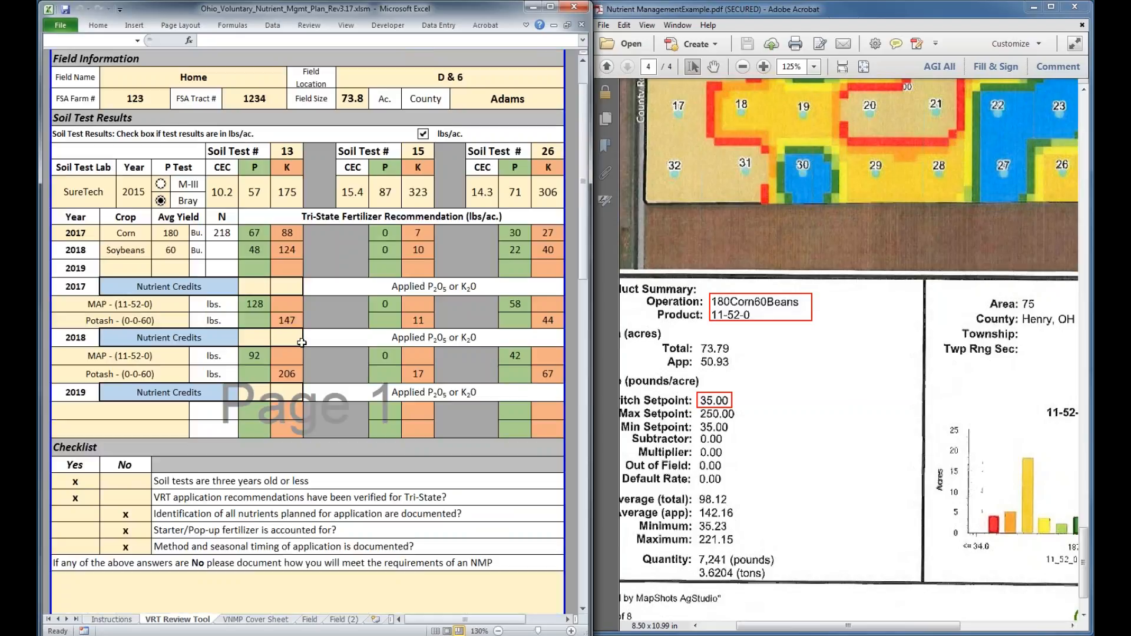
scroll(302, 343, "down", 15)
left_click(152, 480)
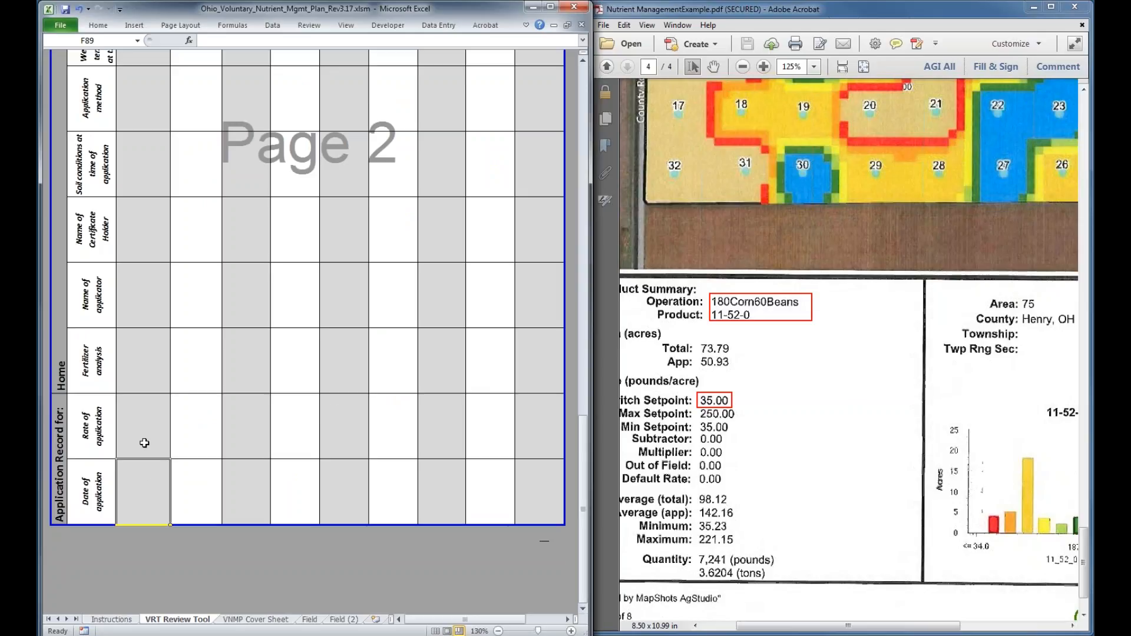
scroll(145, 443, "up", 1)
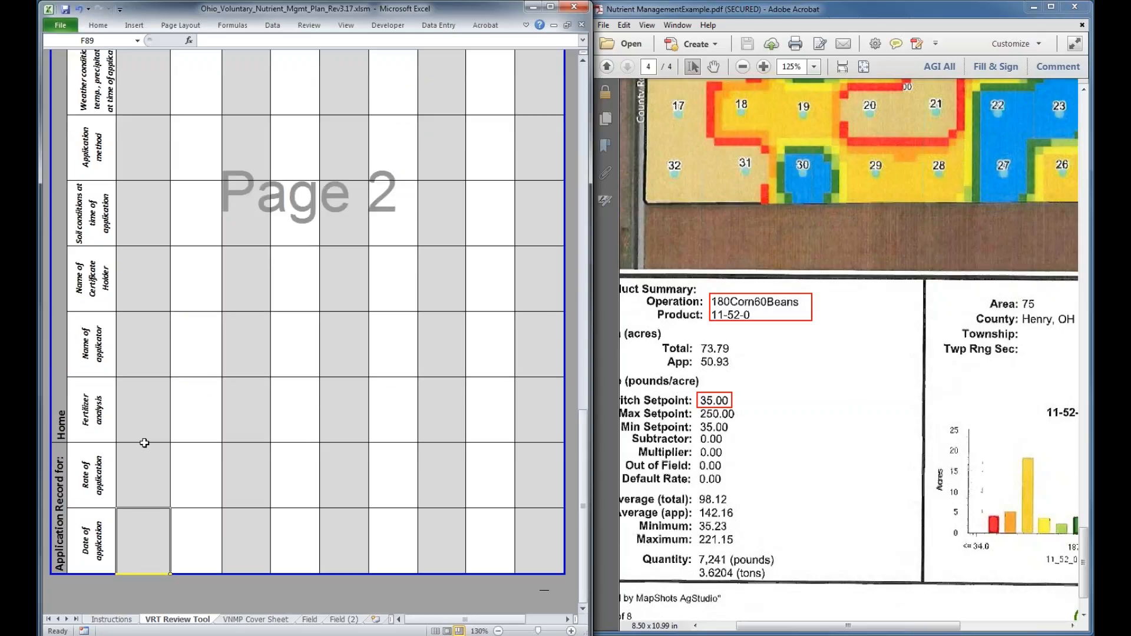
Preview the printout of the completed VRT Review Tool form, and close the preview to return to the sheet
scroll(145, 443, "up", 2)
scroll(146, 433, "up", 4)
scroll(163, 411, "up", 3)
left_click(427, 292)
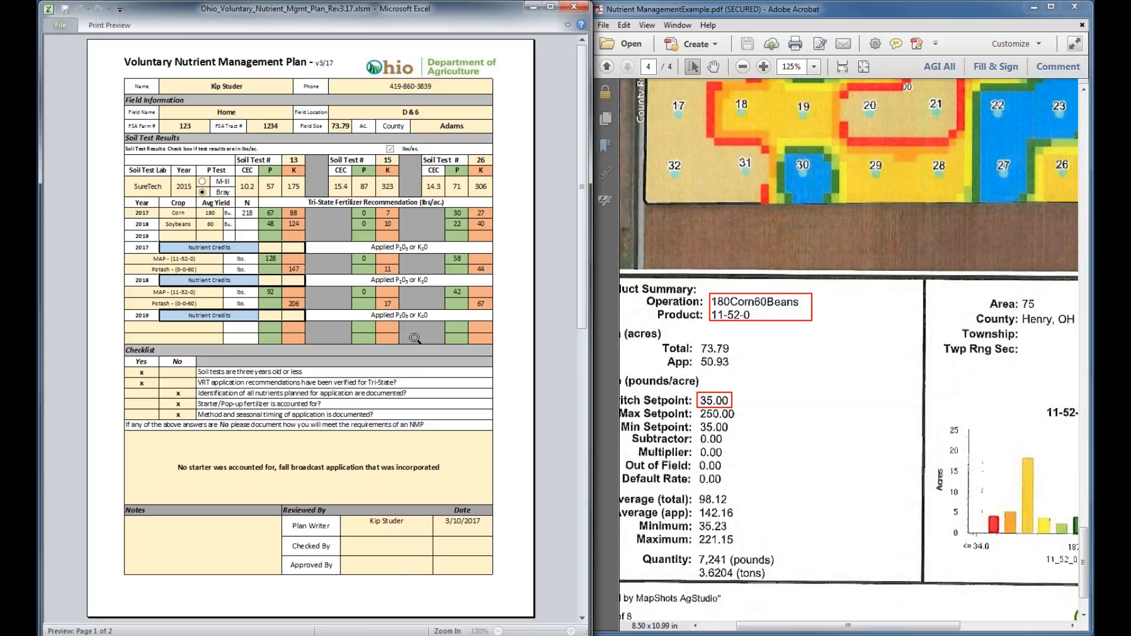
left_click(60, 27)
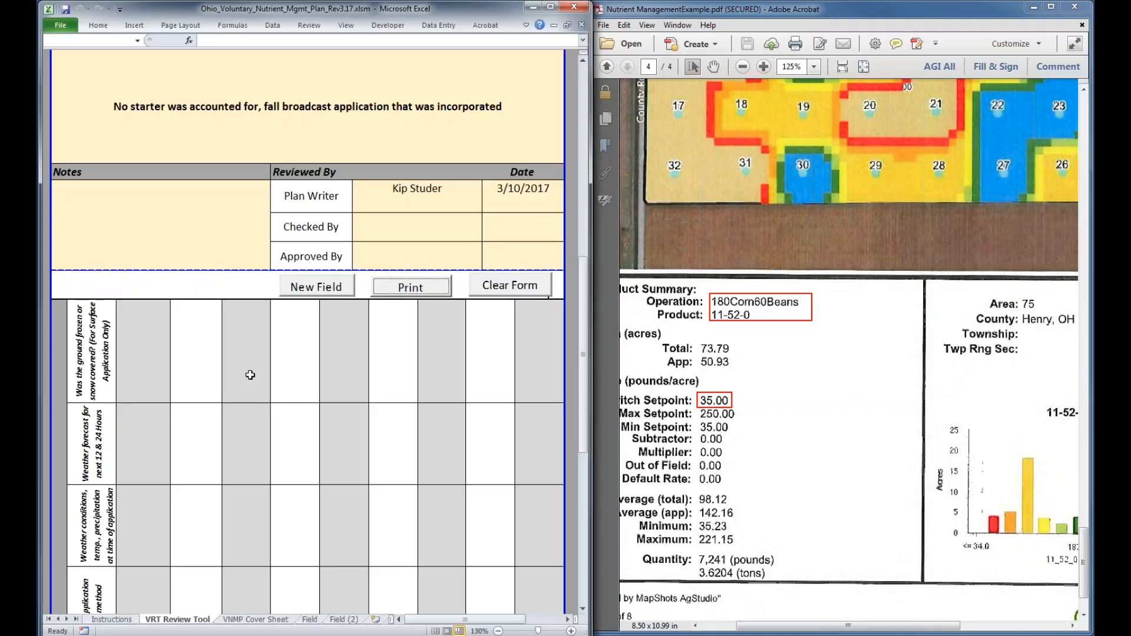
Review the completed form from the Reviewed By block up to the producer details, and bring up the Soil Test Summary in the PDF
scroll(251, 375, "up", 1)
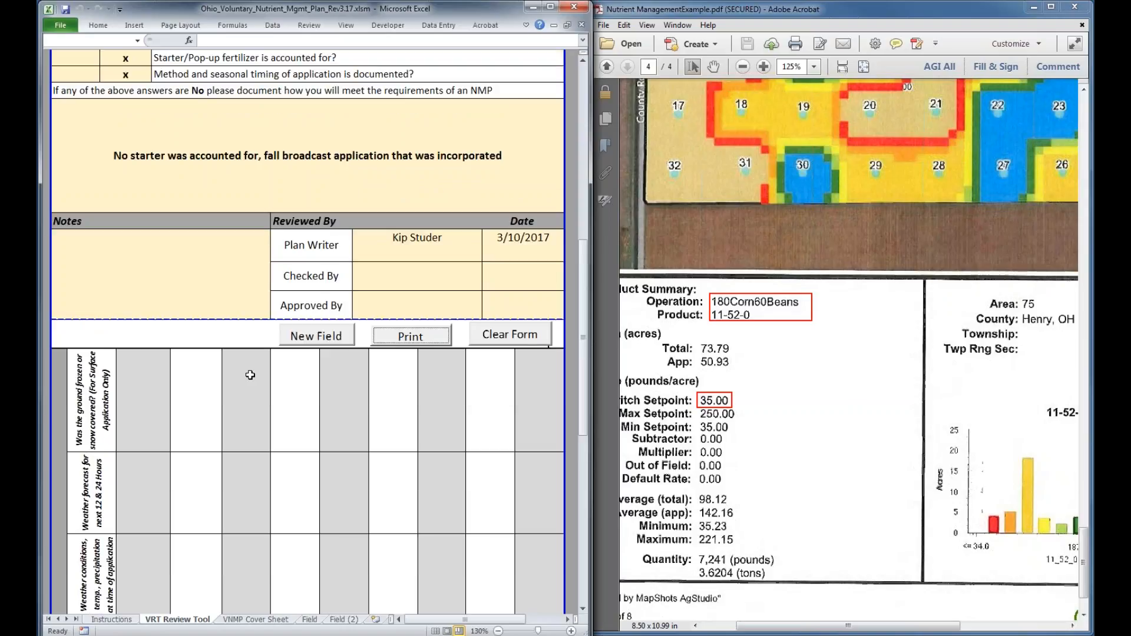
scroll(251, 376, "down", 1)
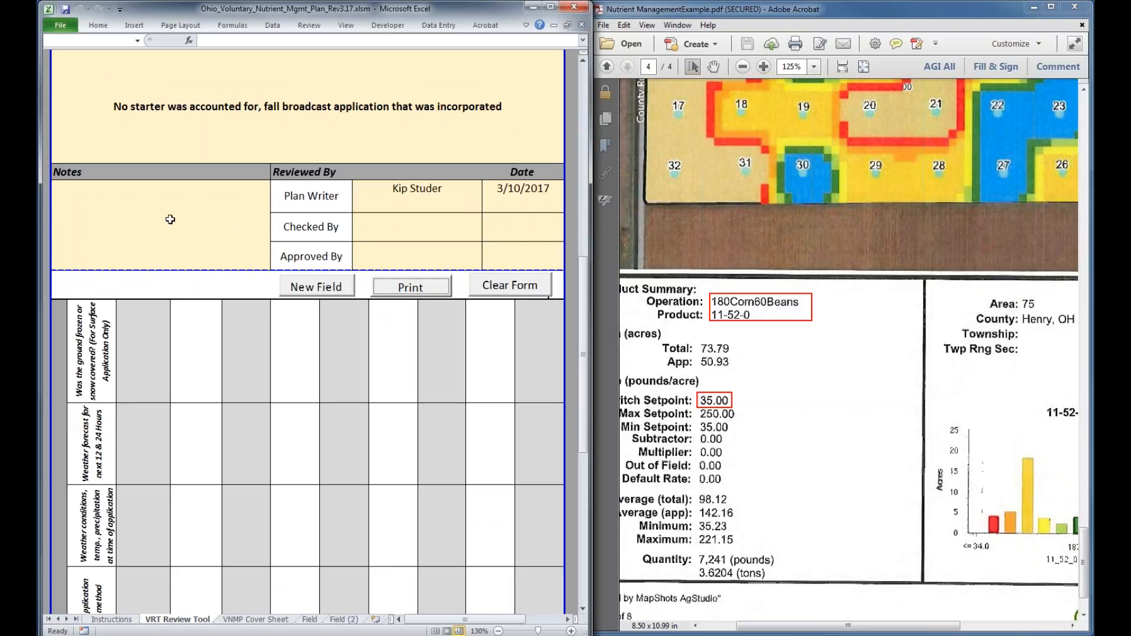
scroll(170, 219, "up", 1)
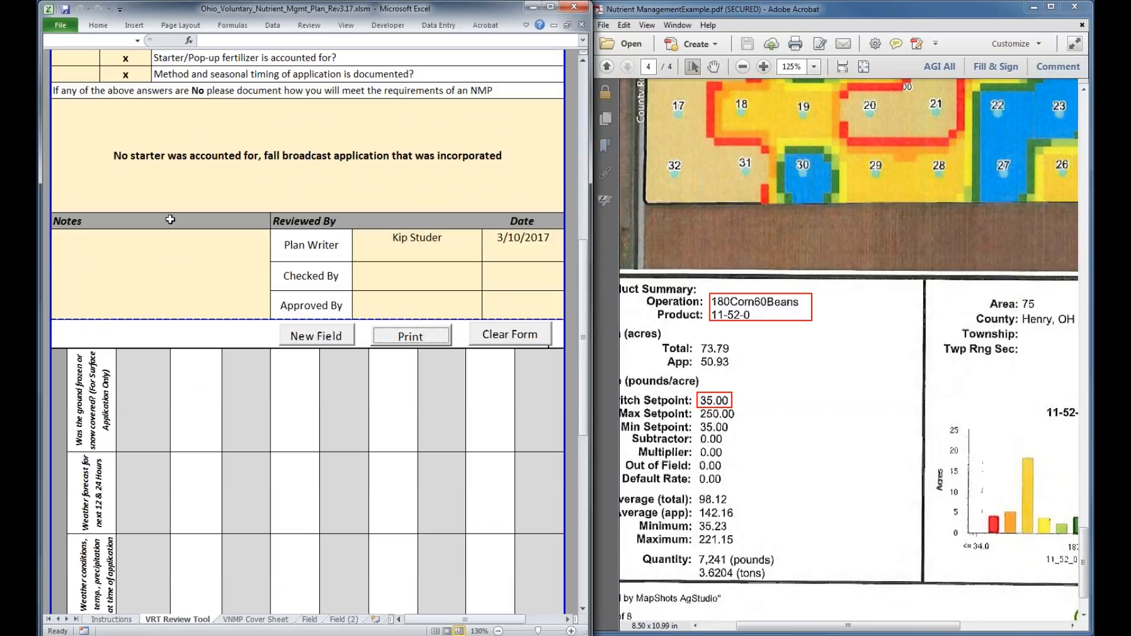
scroll(170, 220, "up", 6)
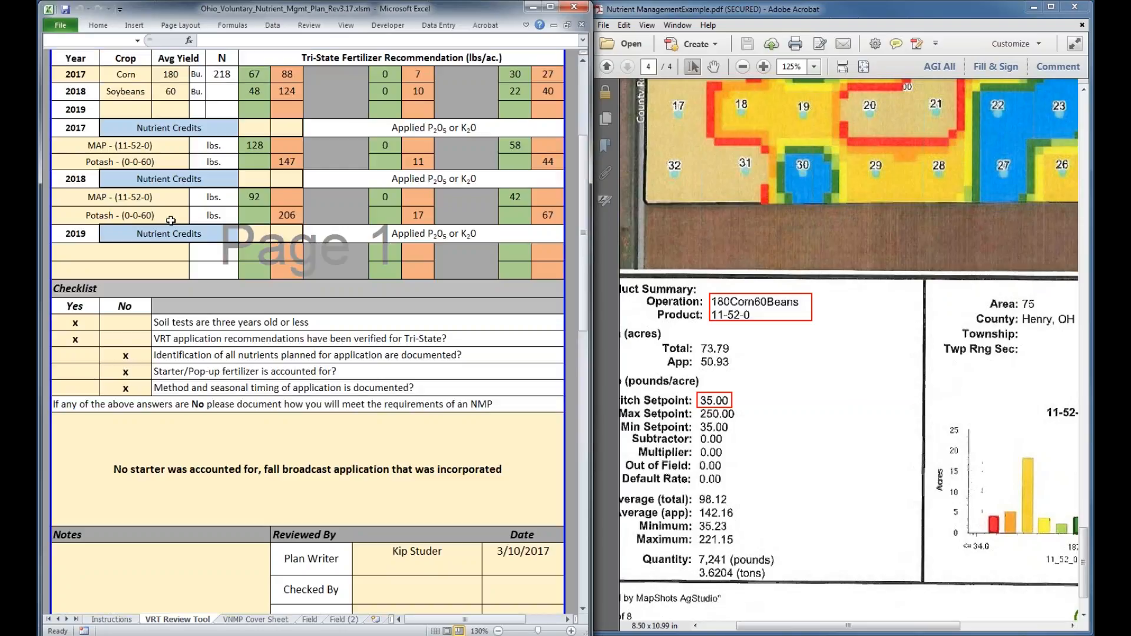
scroll(171, 220, "up", 1)
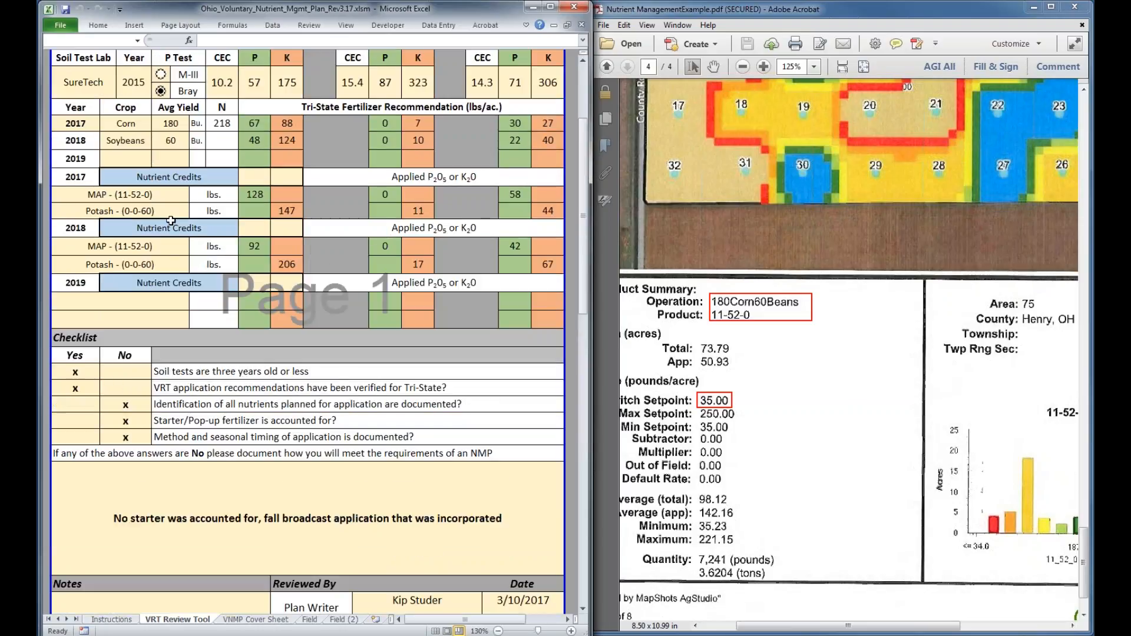
scroll(170, 220, "up", 3)
left_click(849, 411)
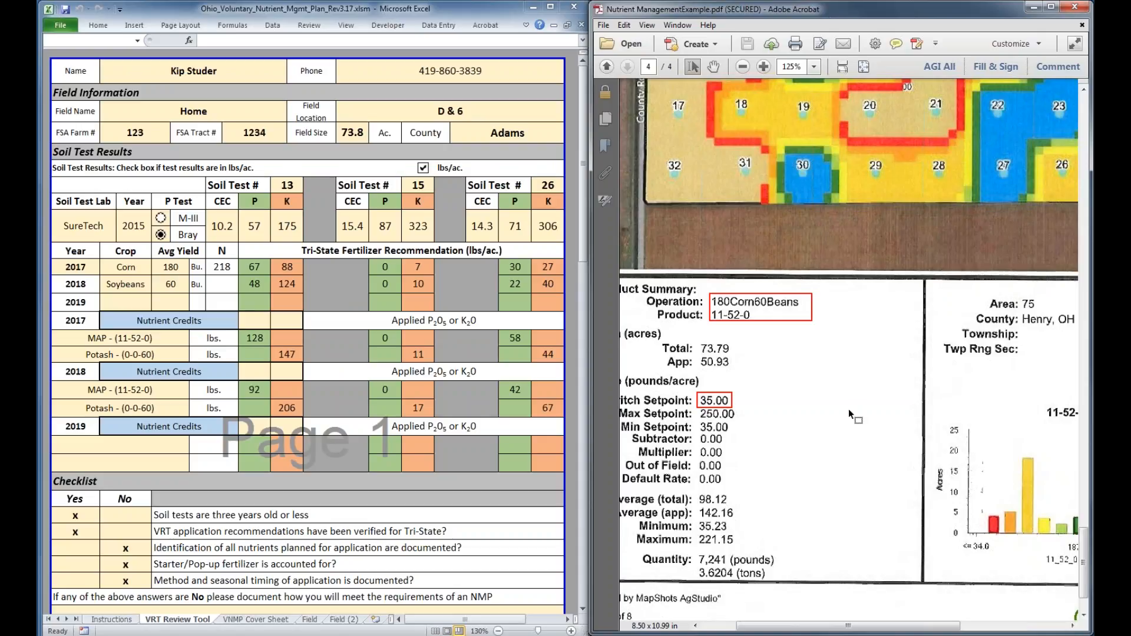
scroll(848, 408, "down", 5)
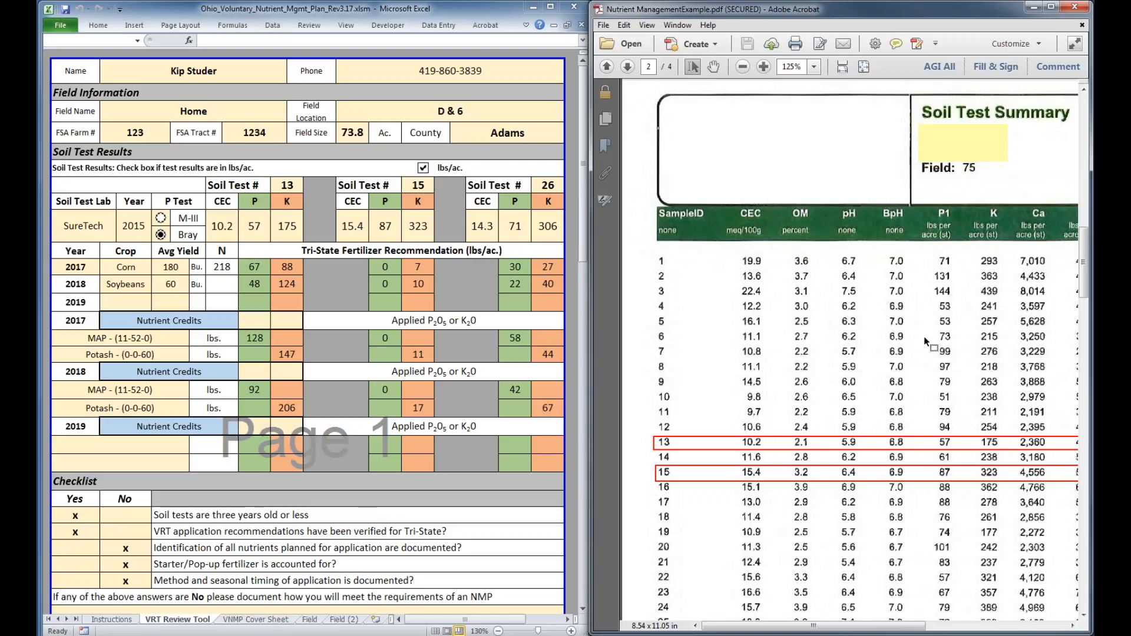
Read the Instructions sheet from the closing notes up to the VRT Review Tool section, and return to the VRT Review Tool sheet
left_click(107, 622)
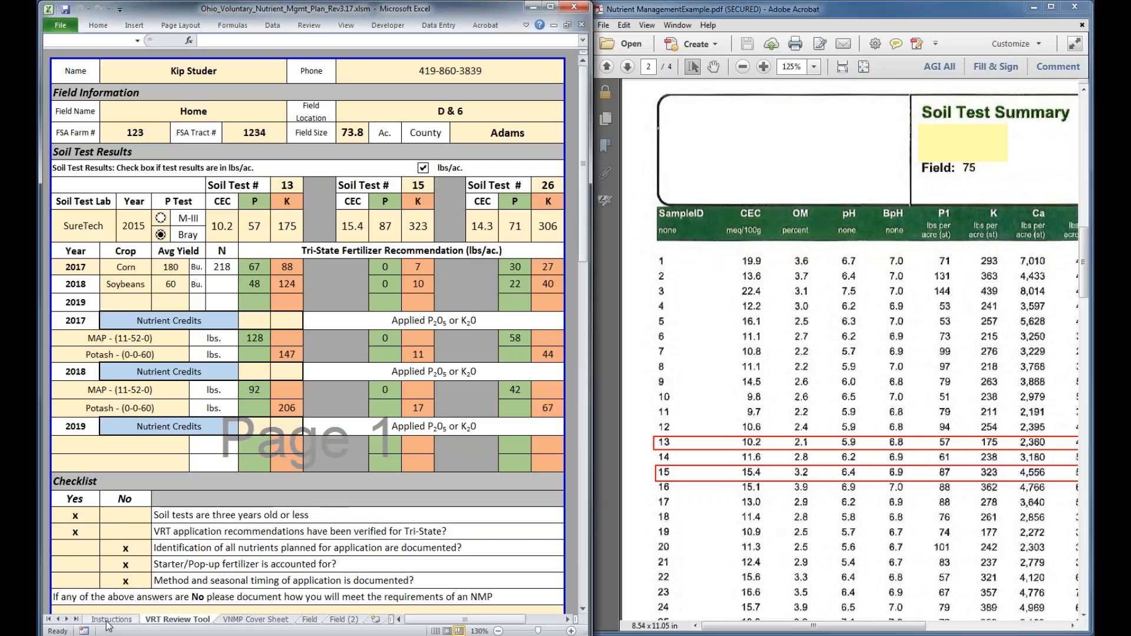
left_click(109, 620)
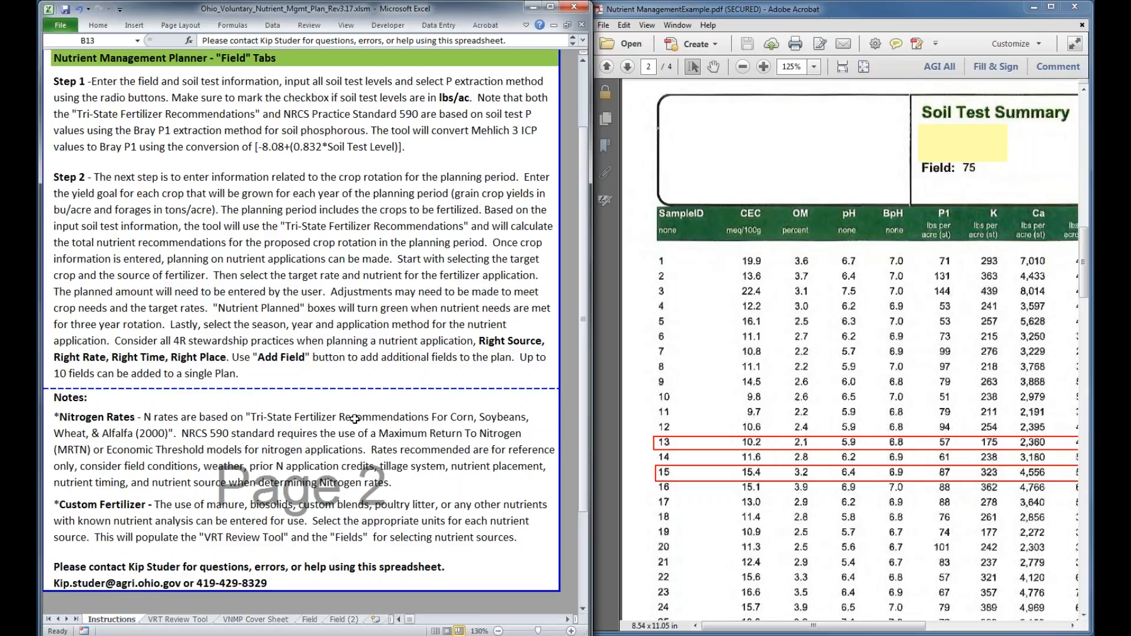
scroll(354, 419, "up", 3)
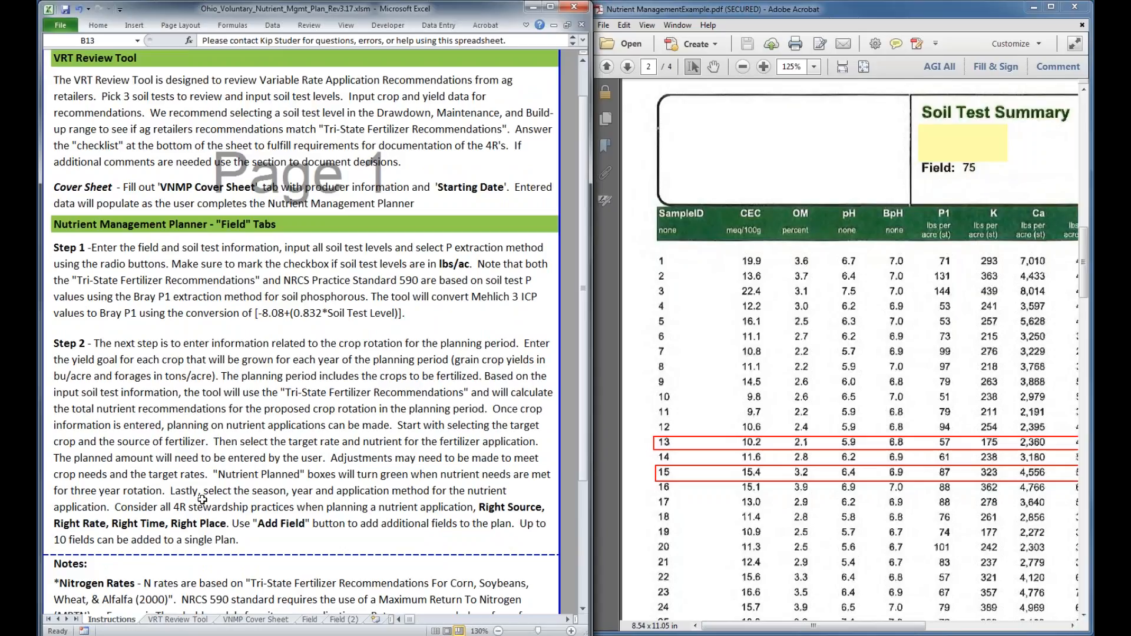
left_click(177, 620)
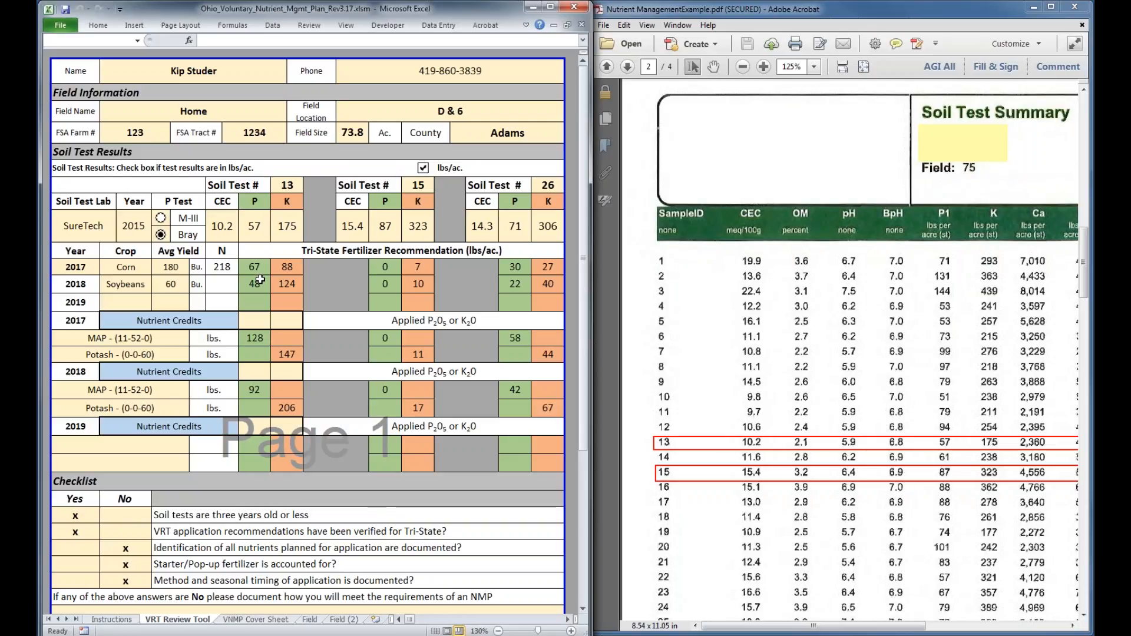
Examine the marked samples 13, 15 and 26 in the PDF's Soil Test Summary and the 11-52-0 recommendation map with its Product Summary
left_click(784, 375)
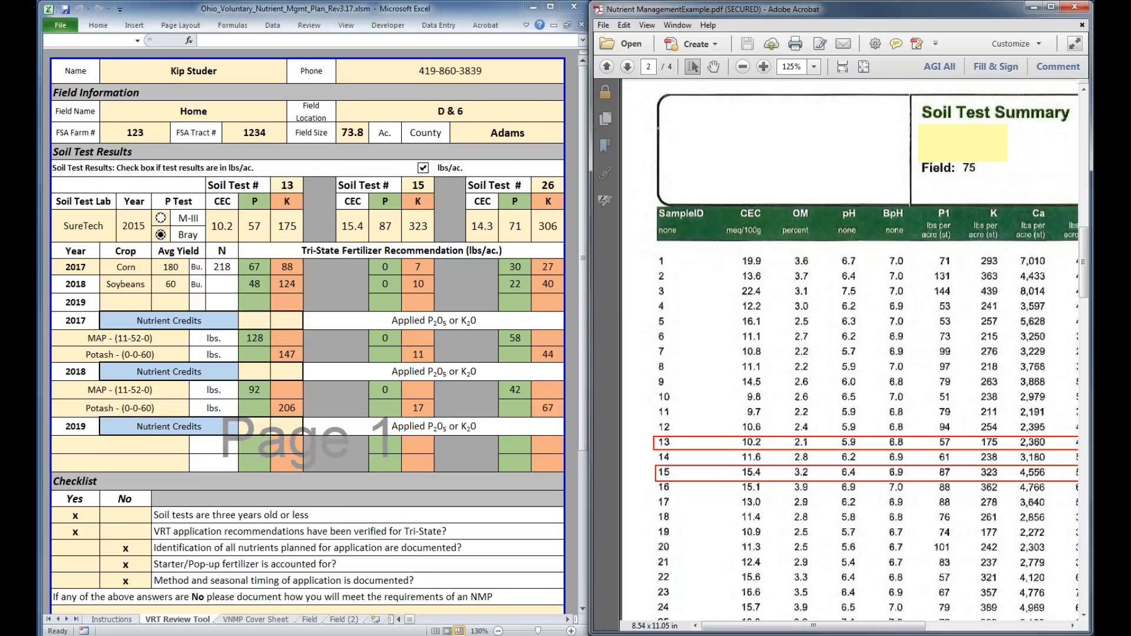
scroll(719, 363, "down", 3)
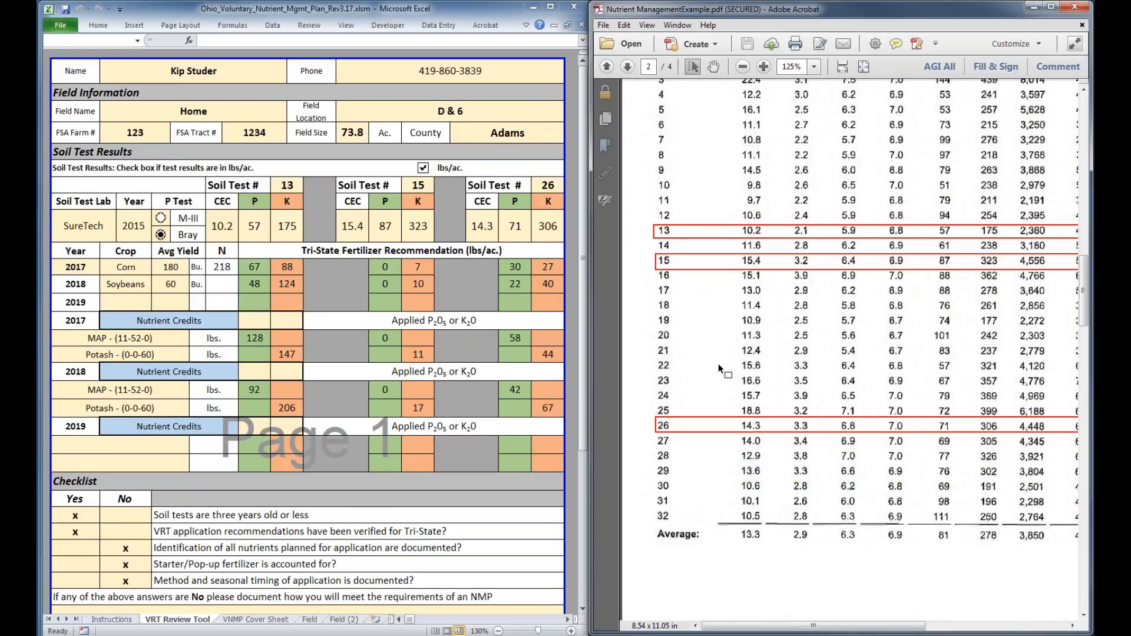
scroll(719, 363, "down", 15)
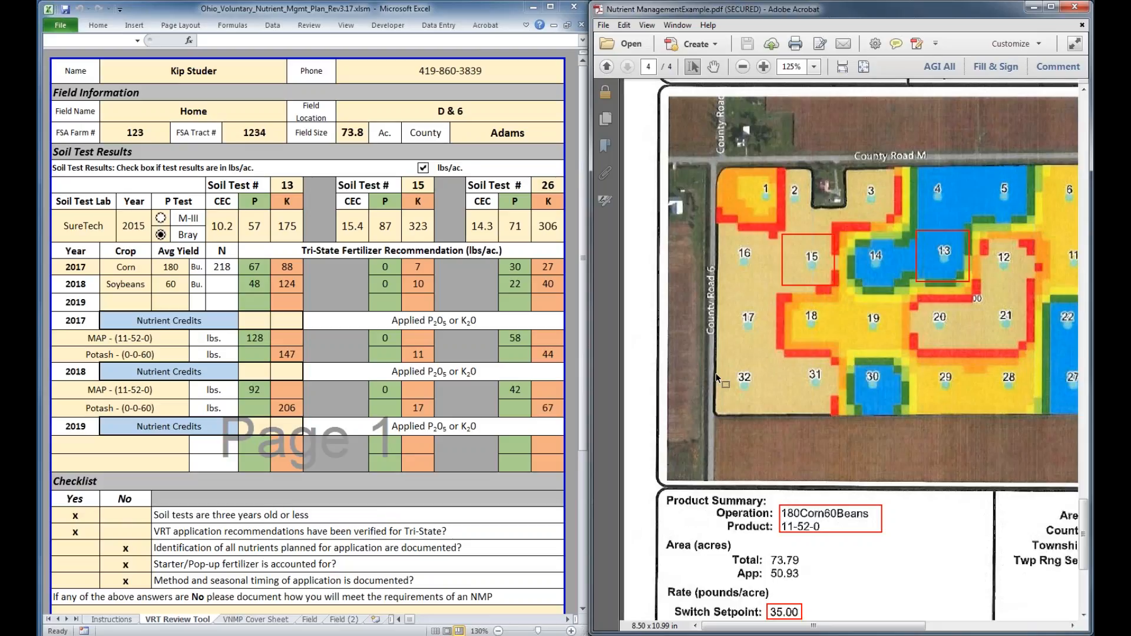
scroll(866, 457, "down", 3)
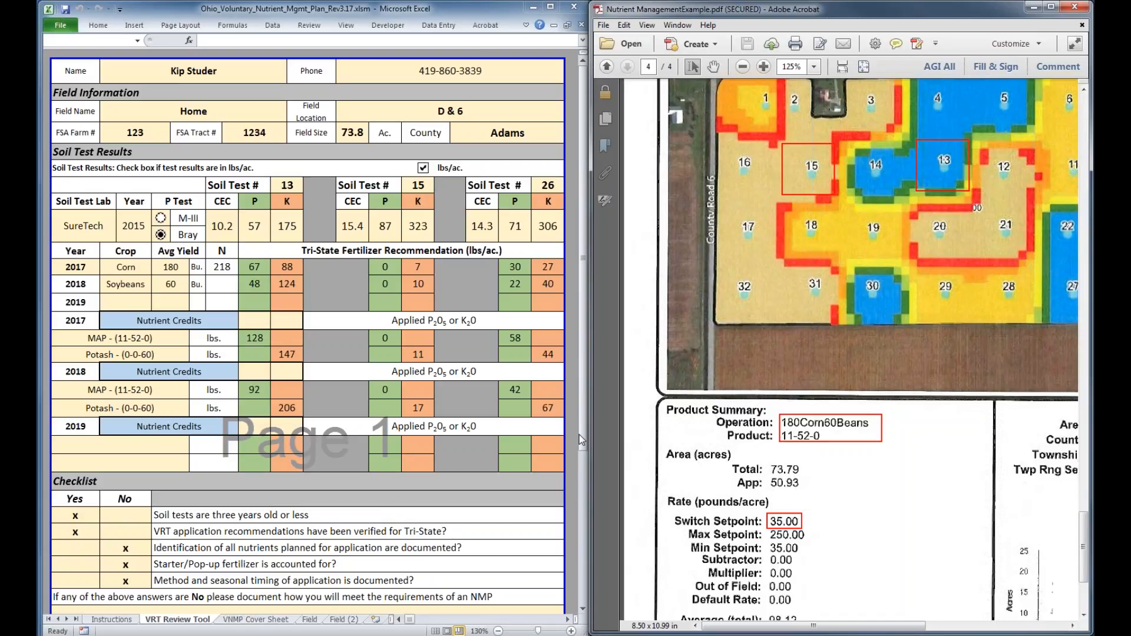
Review the Checklist, its explanatory note and the Reviewed By block on the VRT Review Tool sheet, and return to the form's start
left_click_drag(580, 434, 581, 224)
left_click(162, 316)
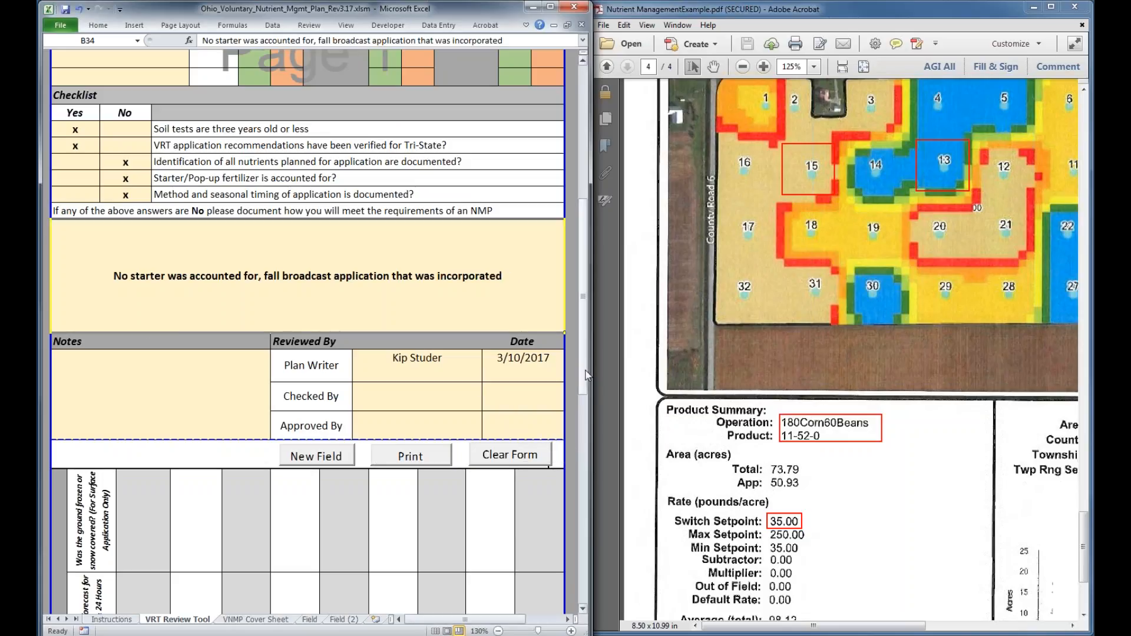
left_click_drag(586, 375, 587, 353)
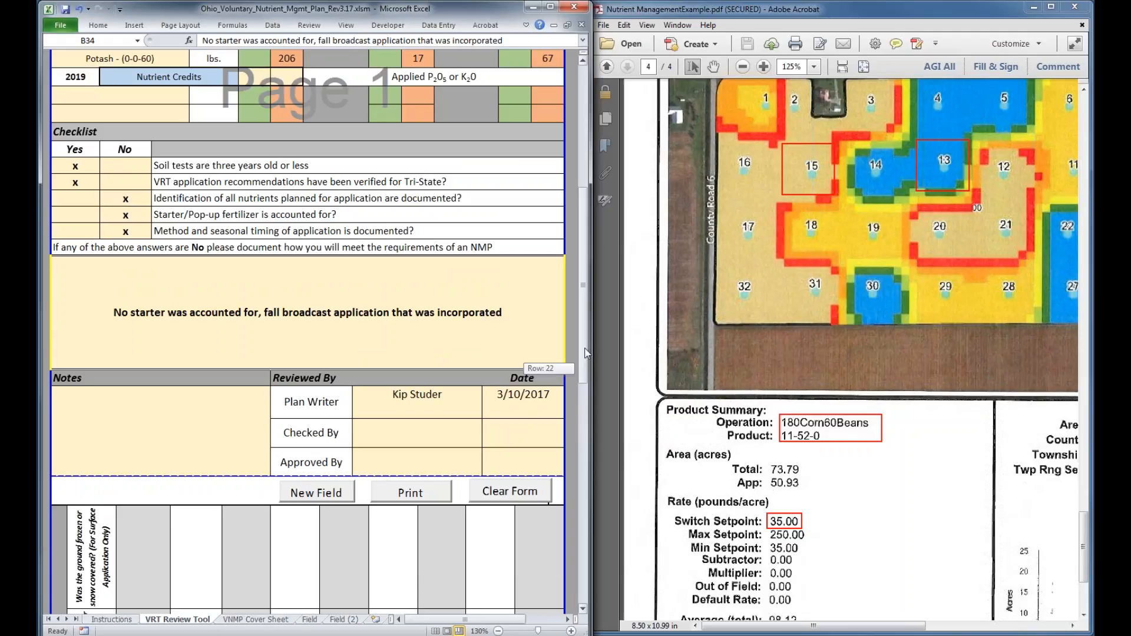
left_click_drag(587, 352, 391, 353)
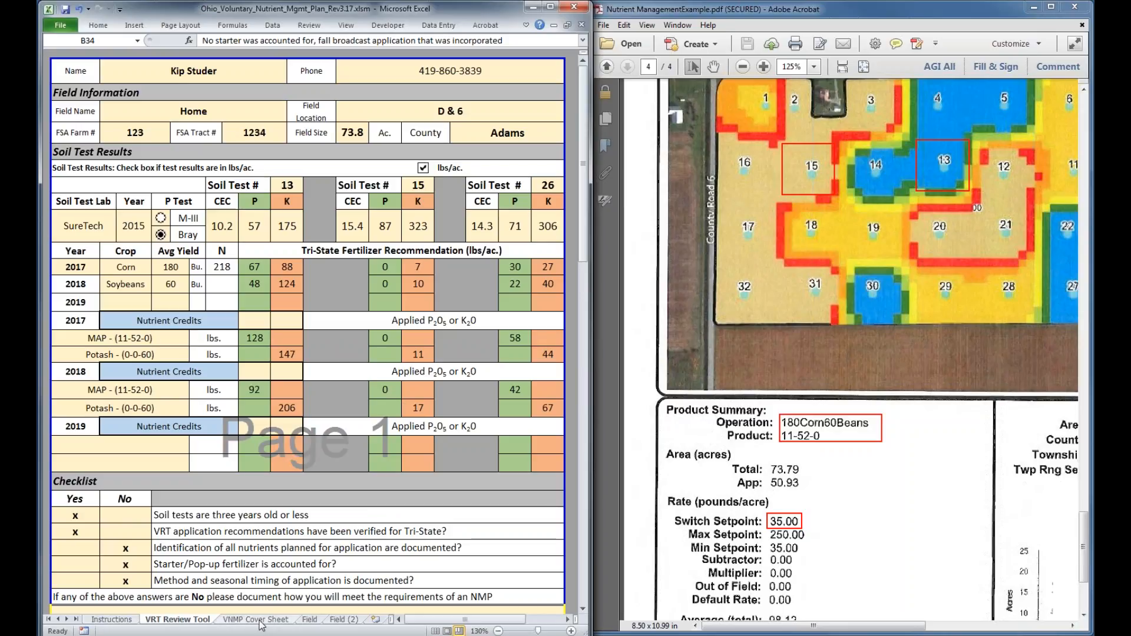
Switch to the example PDF and read the Writing a Nutrient Management Plan section on page 1, from producer information to soil test averages
left_click(646, 366)
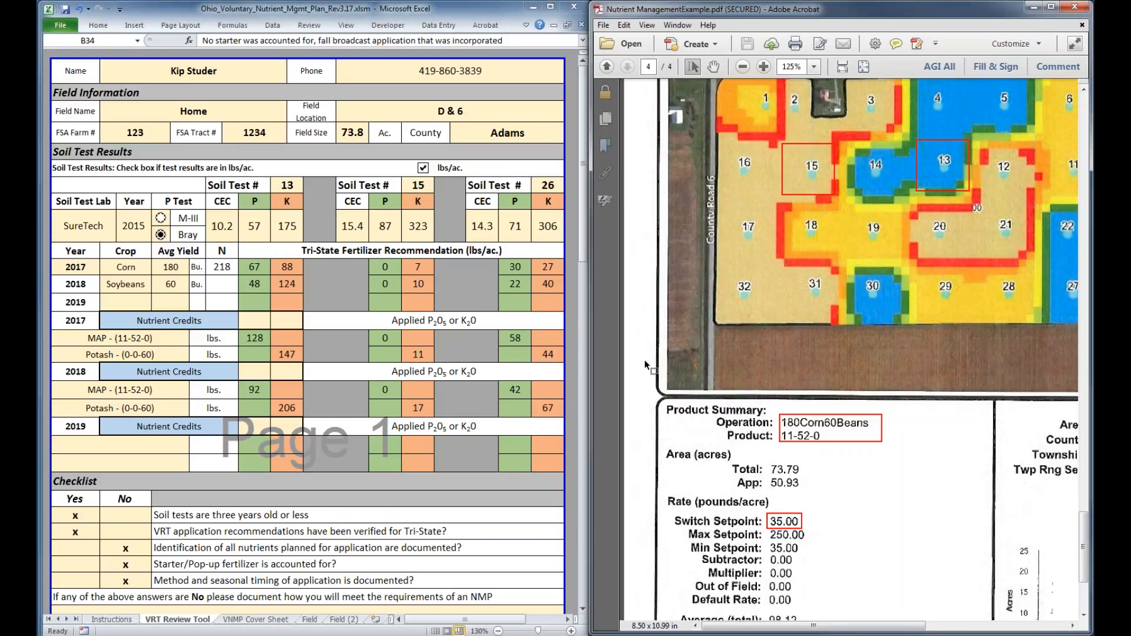
scroll(646, 366, "up", 10)
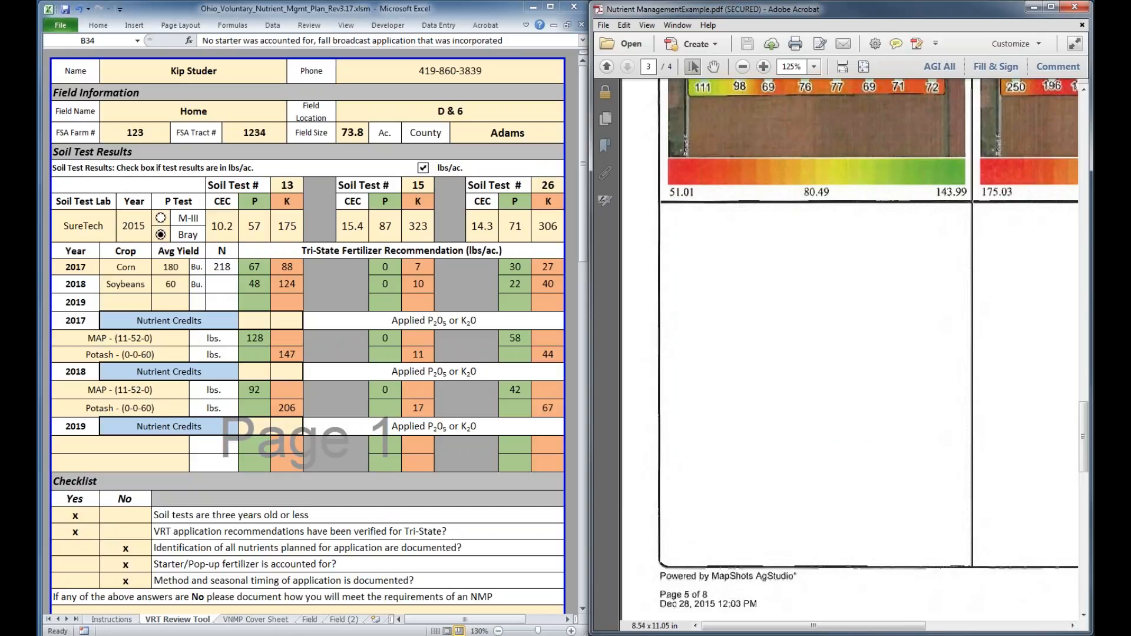
scroll(649, 371, "up", 10)
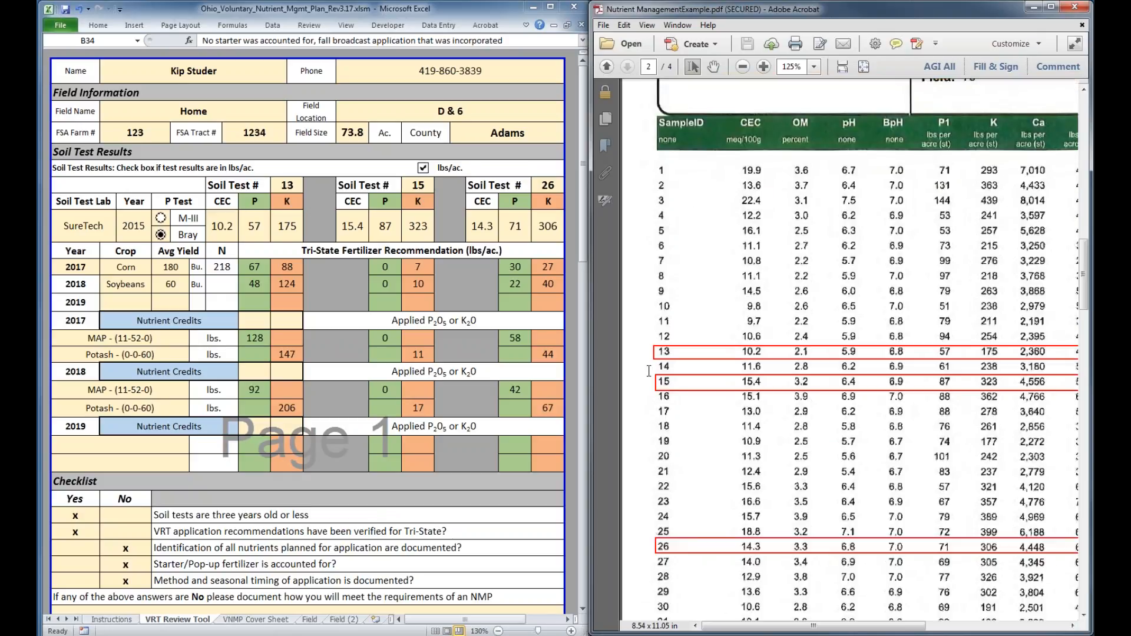
scroll(984, 287, "up", 15)
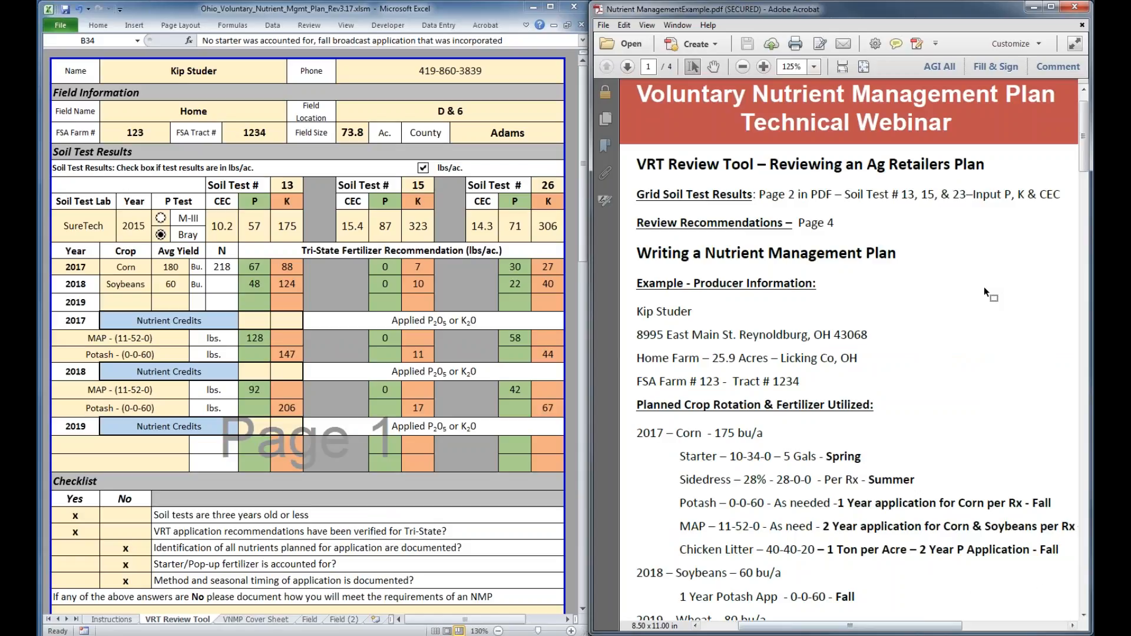
scroll(946, 245, "down", 4)
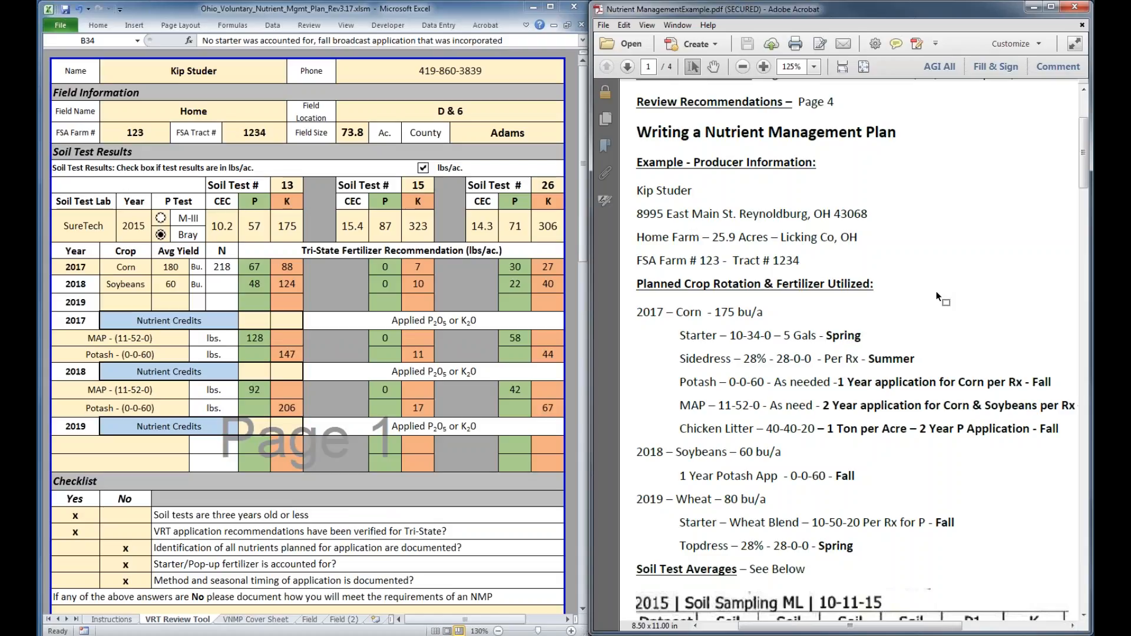
scroll(939, 297, "down", 1)
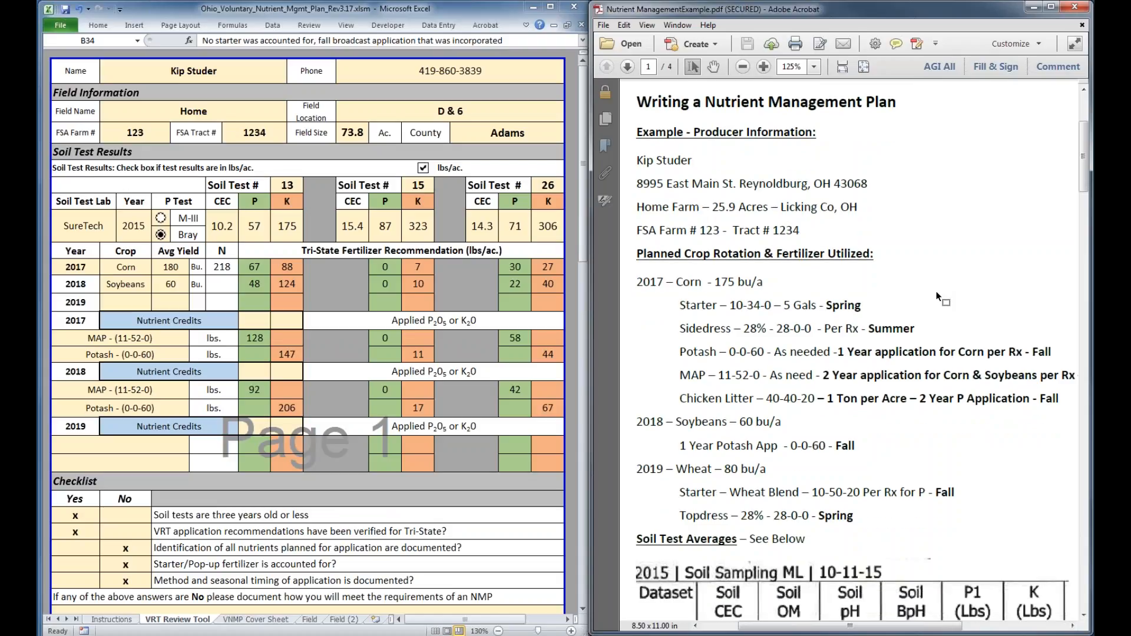
scroll(939, 297, "down", 1)
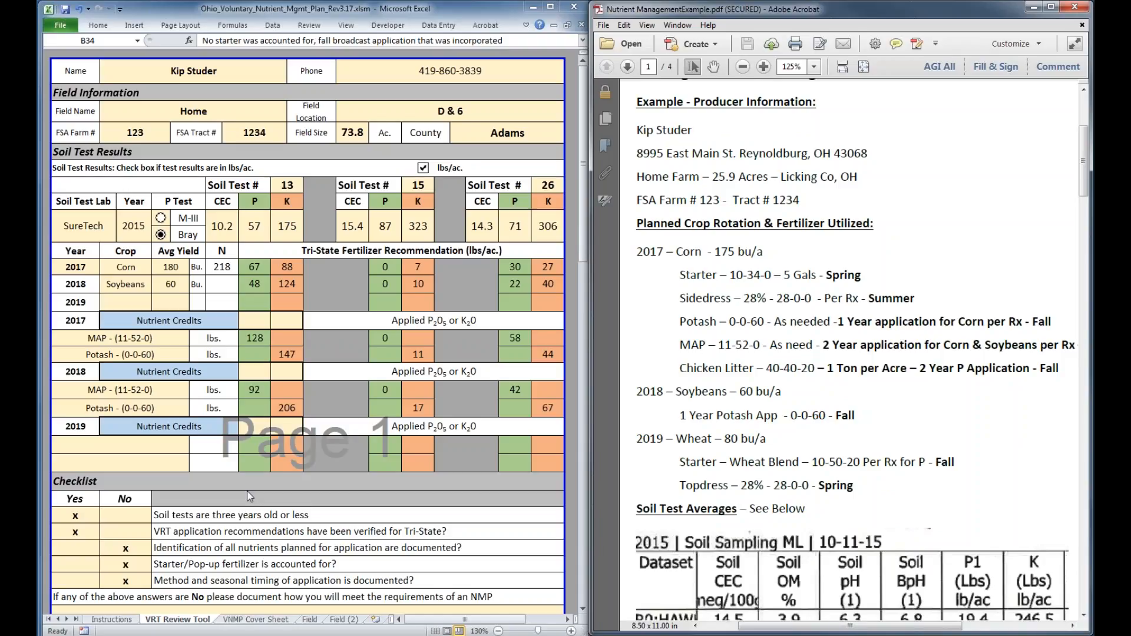
Switch to the workbook's VNMP Cover Sheet and enter the farmer's street address, city and state
key("ctrl+Page_Down")
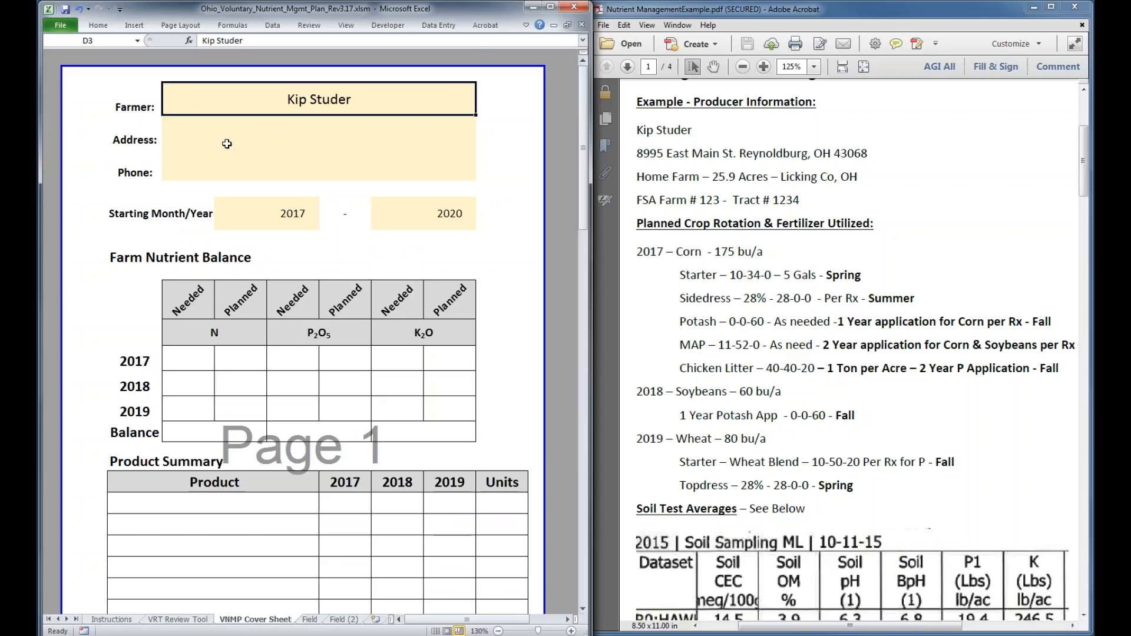
left_click(262, 139)
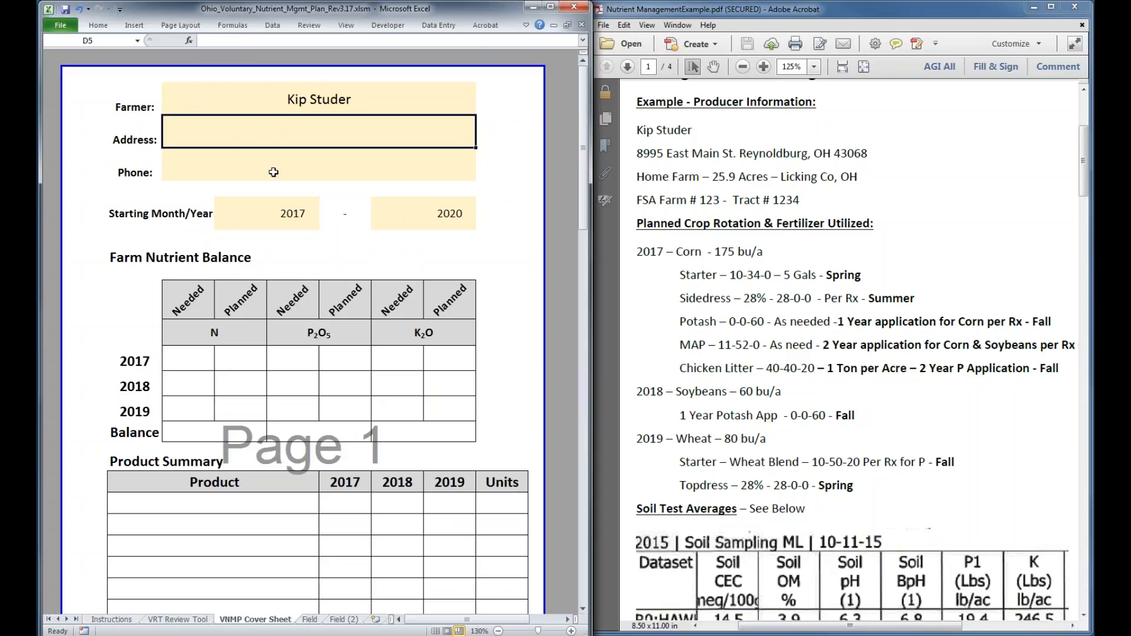
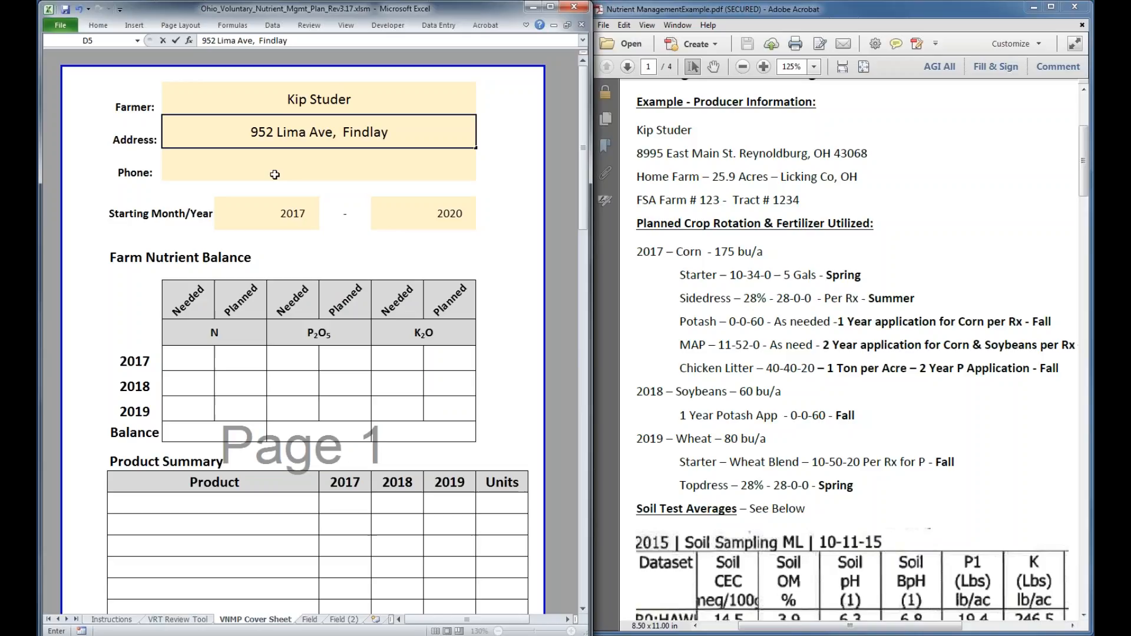
left_click(247, 161)
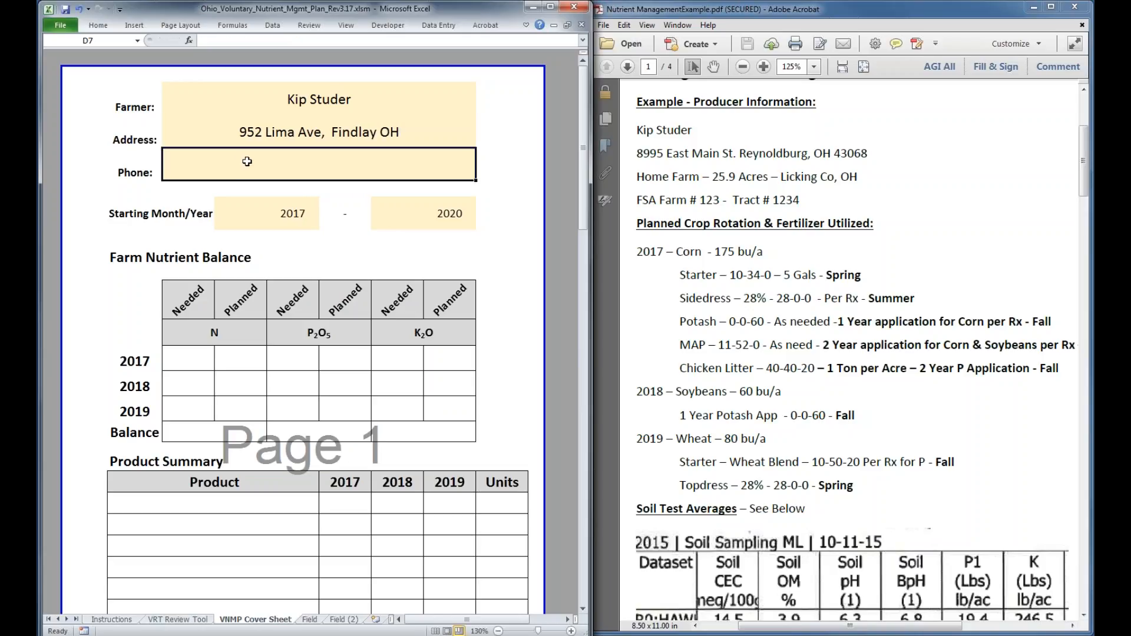
Set the plan's starting month to March on the VNMP Cover Sheet
left_click(246, 212)
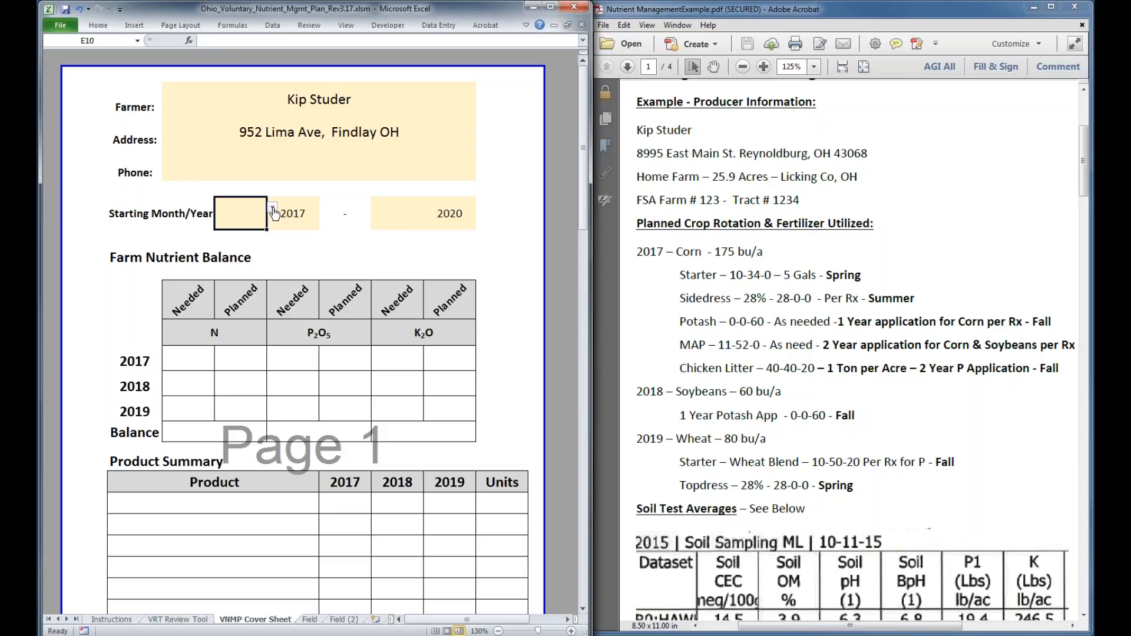
left_click(273, 209)
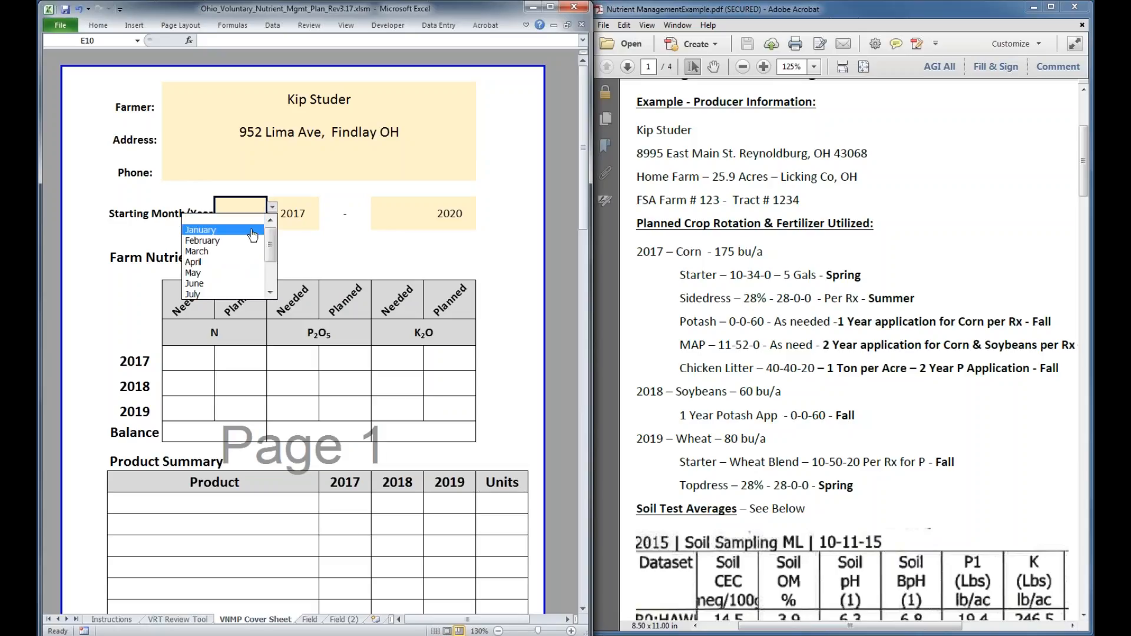
left_click(247, 251)
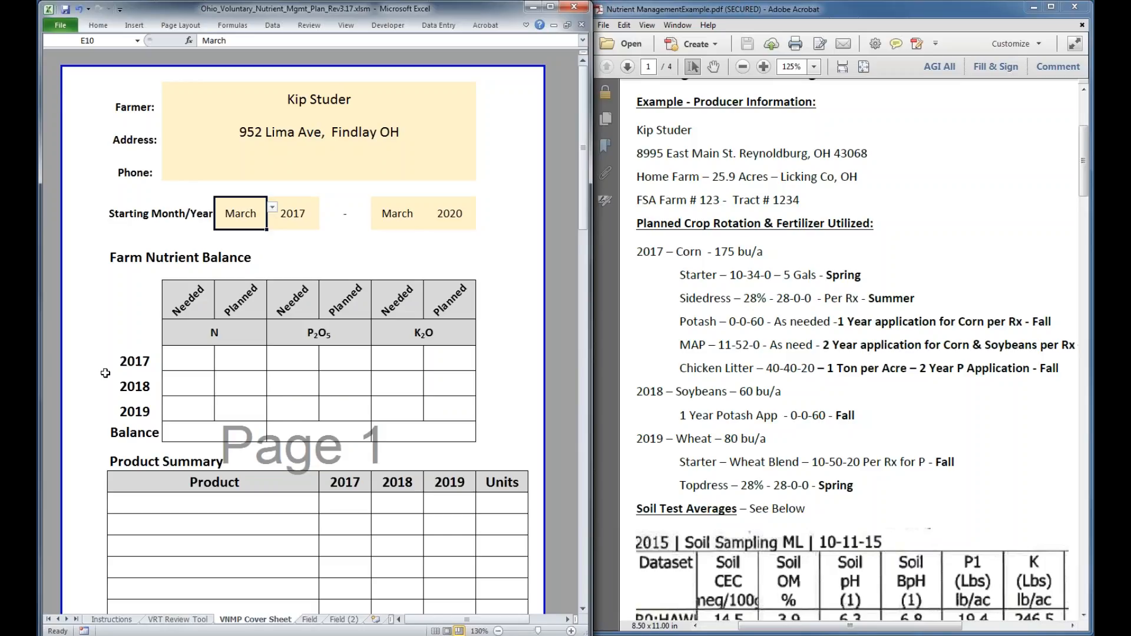
Examine the cover sheet's Farm Nutrient Balance, Product Summary, signature lines and print option
scroll(105, 373, "down", 1)
scroll(106, 373, "down", 1)
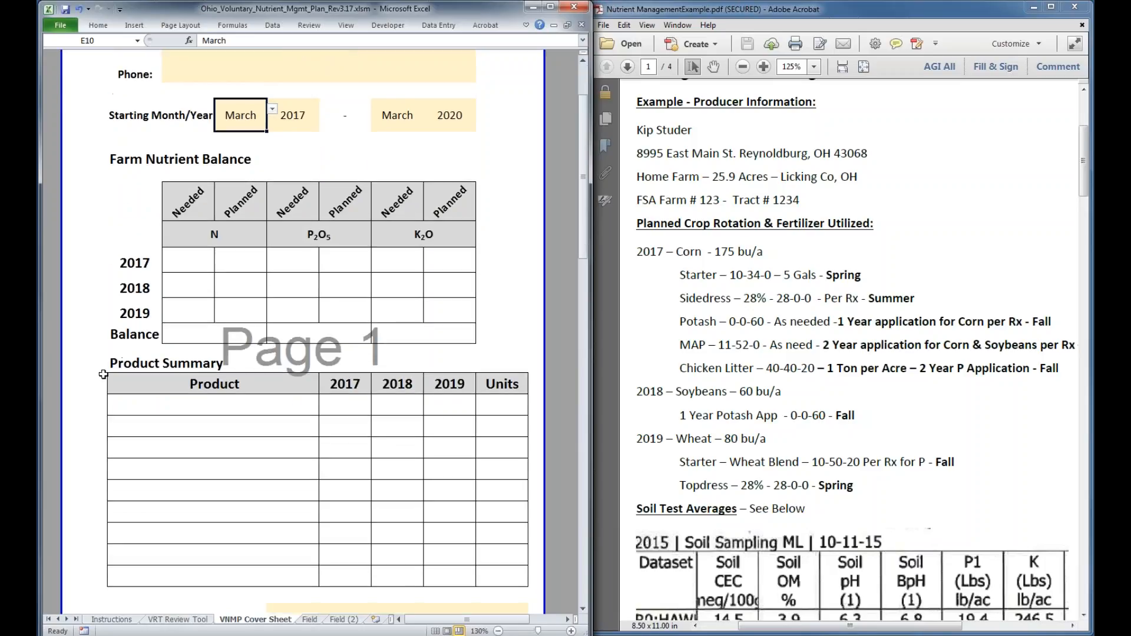
scroll(103, 375, "down", 3)
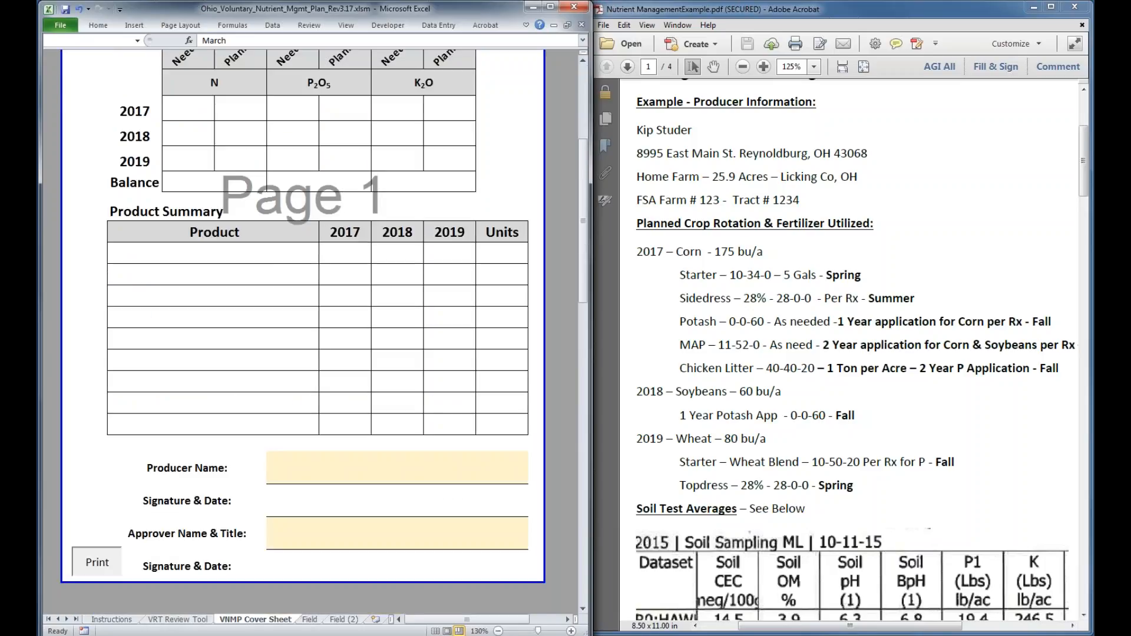
left_click(97, 561)
key("Escape")
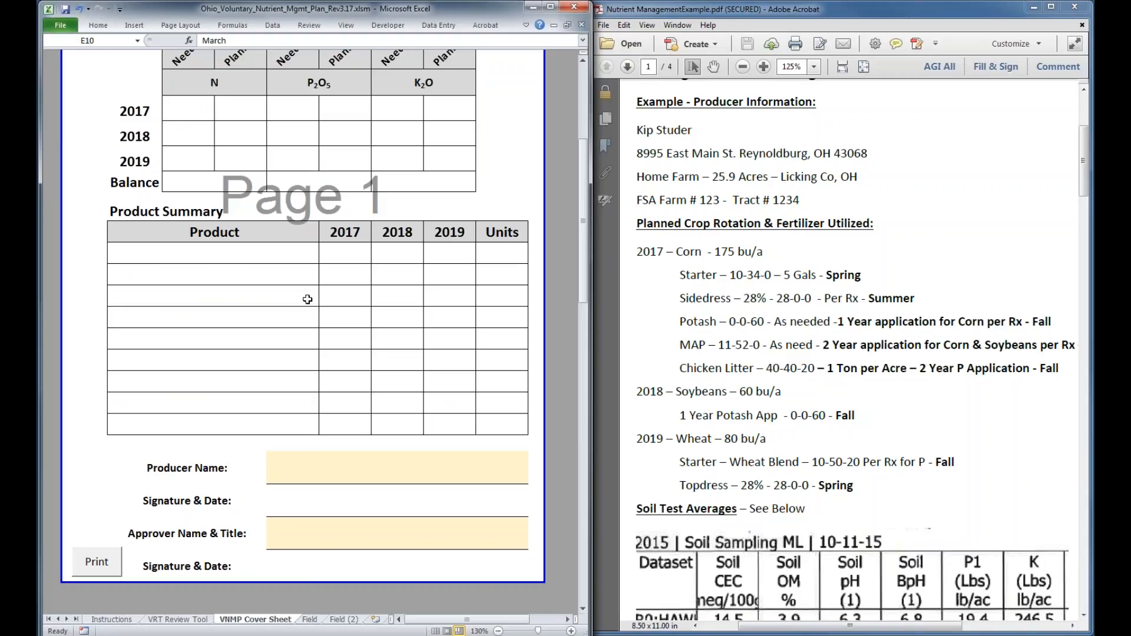
scroll(252, 299, "up", 1)
scroll(253, 299, "up", 3)
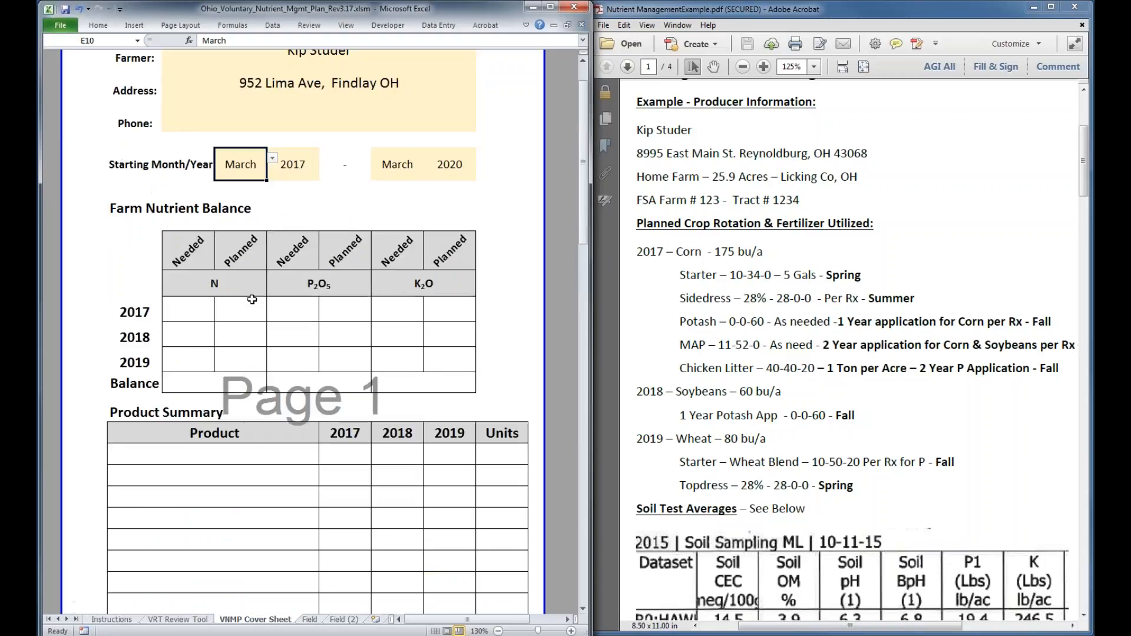
scroll(252, 299, "down", 2)
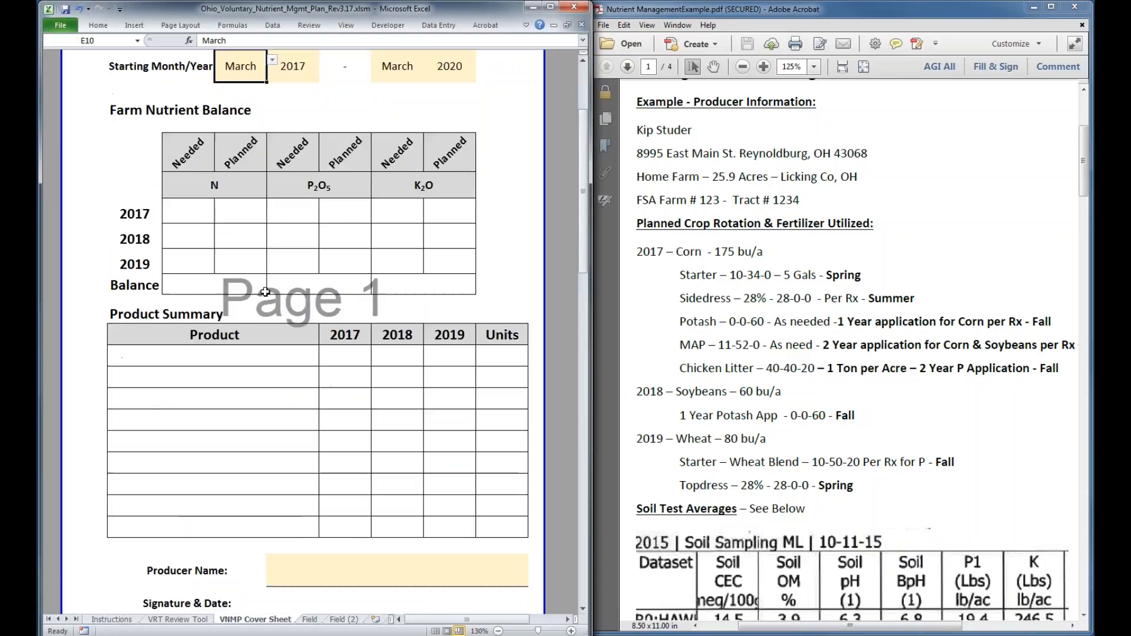
Open the Field sheet and look through it from Field Information to the Product Summary, Notes and reviewer block
left_click(309, 620)
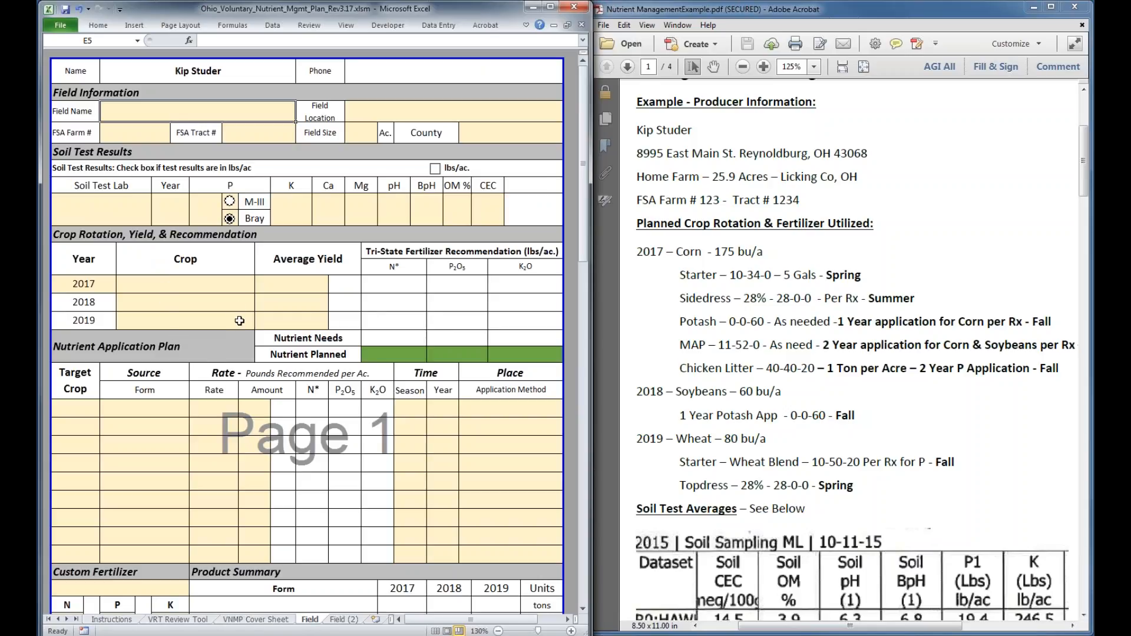
scroll(240, 320, "down", 1)
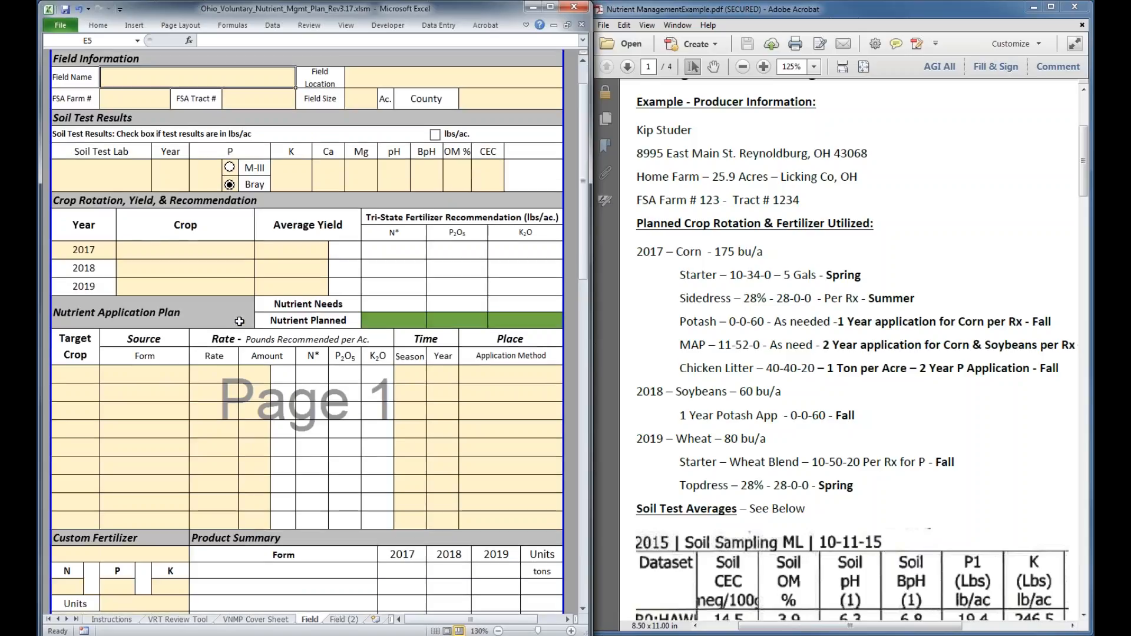
scroll(239, 321, "down", 5)
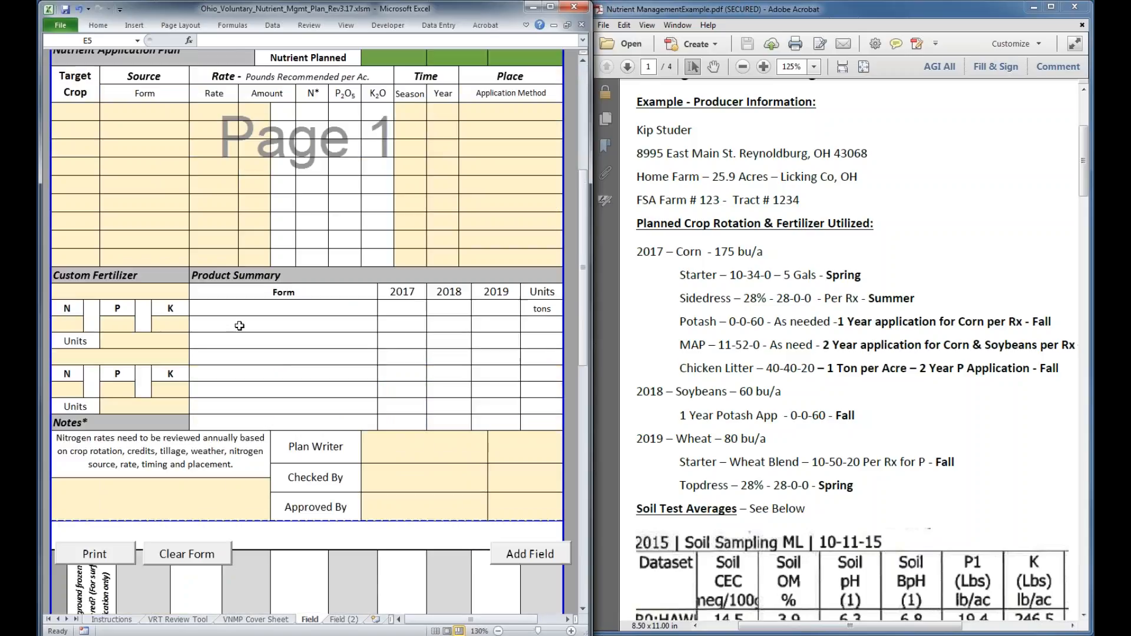
scroll(239, 325, "down", 1)
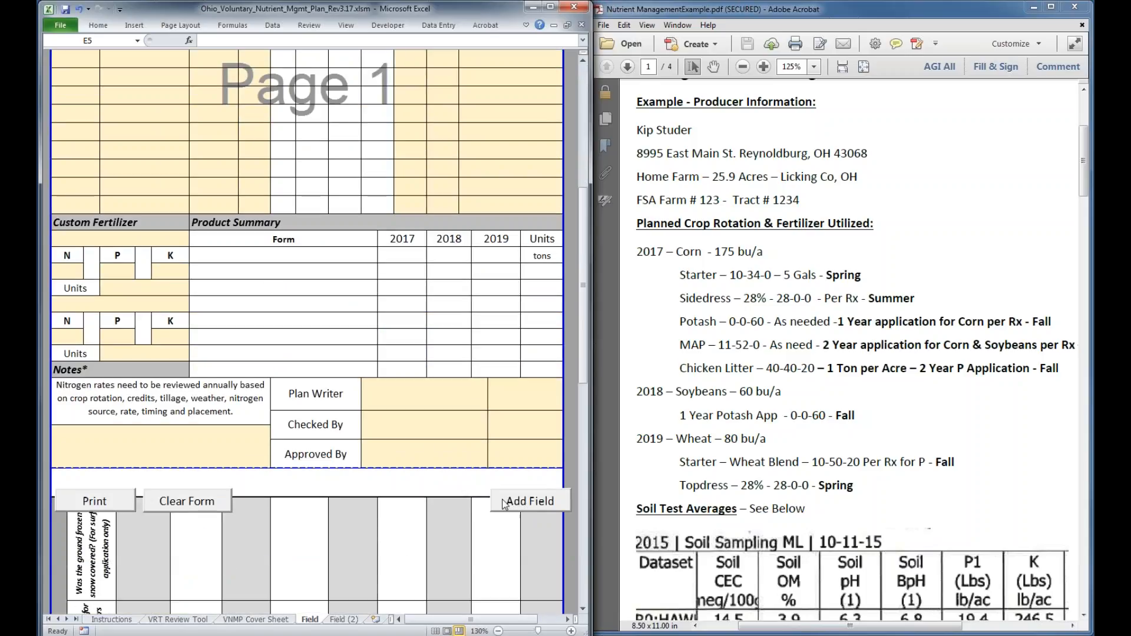
Check the Field (2) sheet against the Field sheet, delete Field (2), and return to the Field sheet
left_click(350, 624)
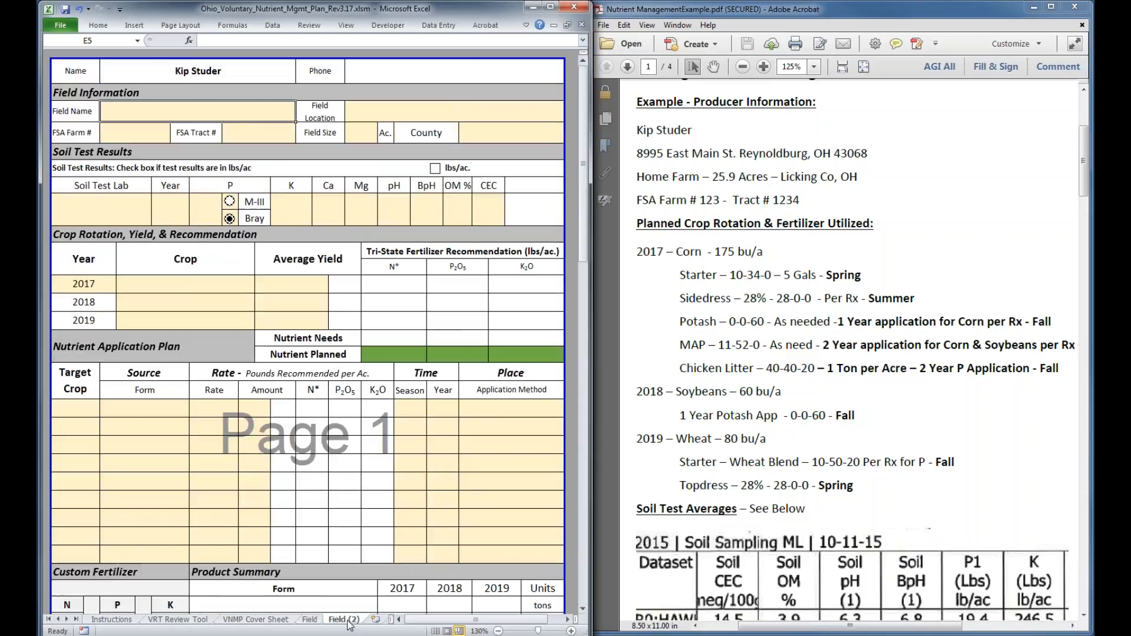
left_click(311, 622)
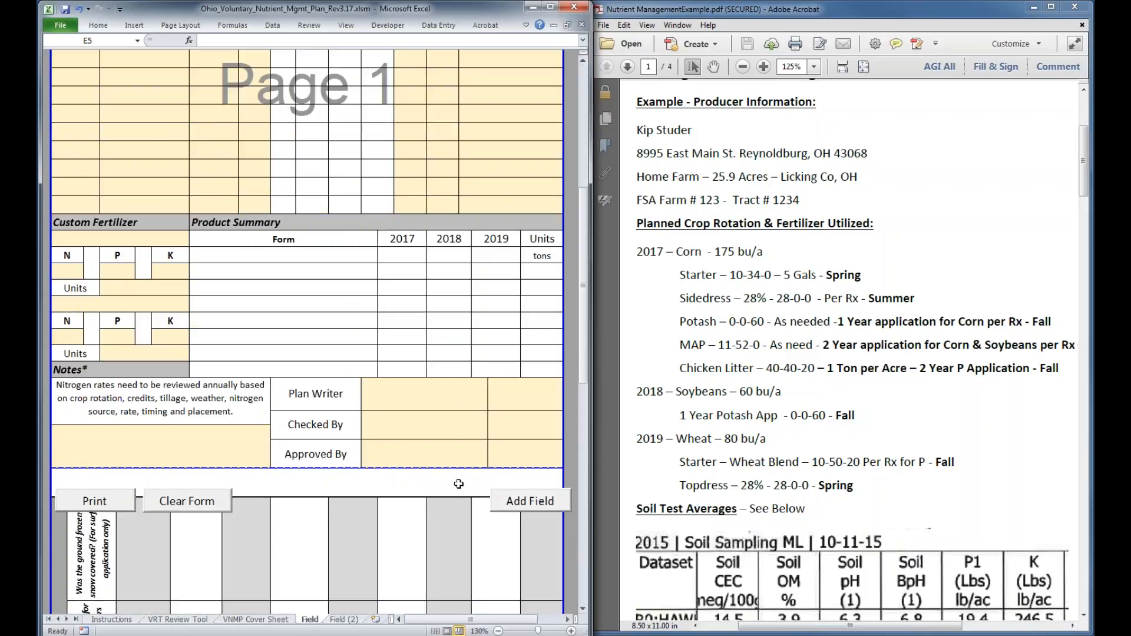
left_click(348, 622)
left_click(311, 620)
Add a new blank field sheet to the workbook, and return to the beginning of the original Field sheet
left_click(541, 502)
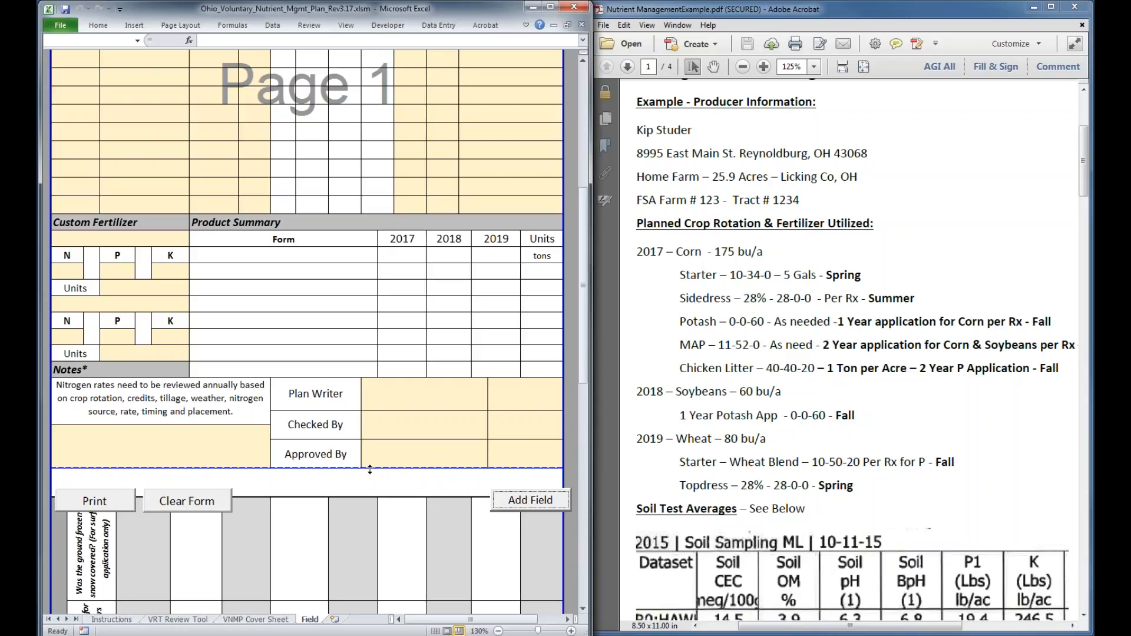
left_click(528, 502)
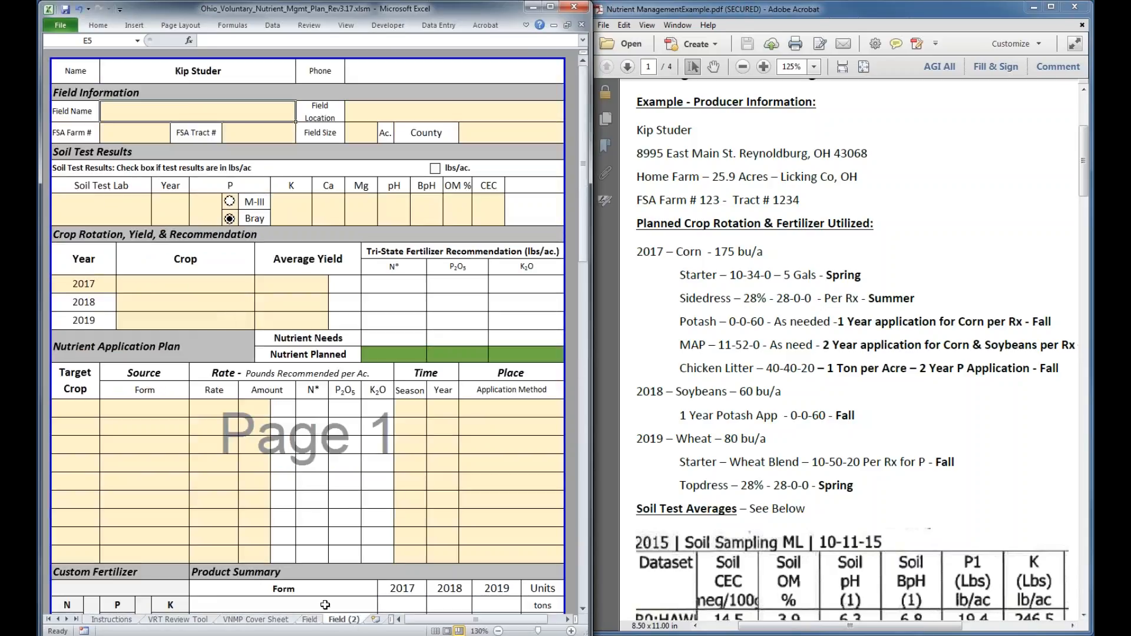
left_click(311, 619)
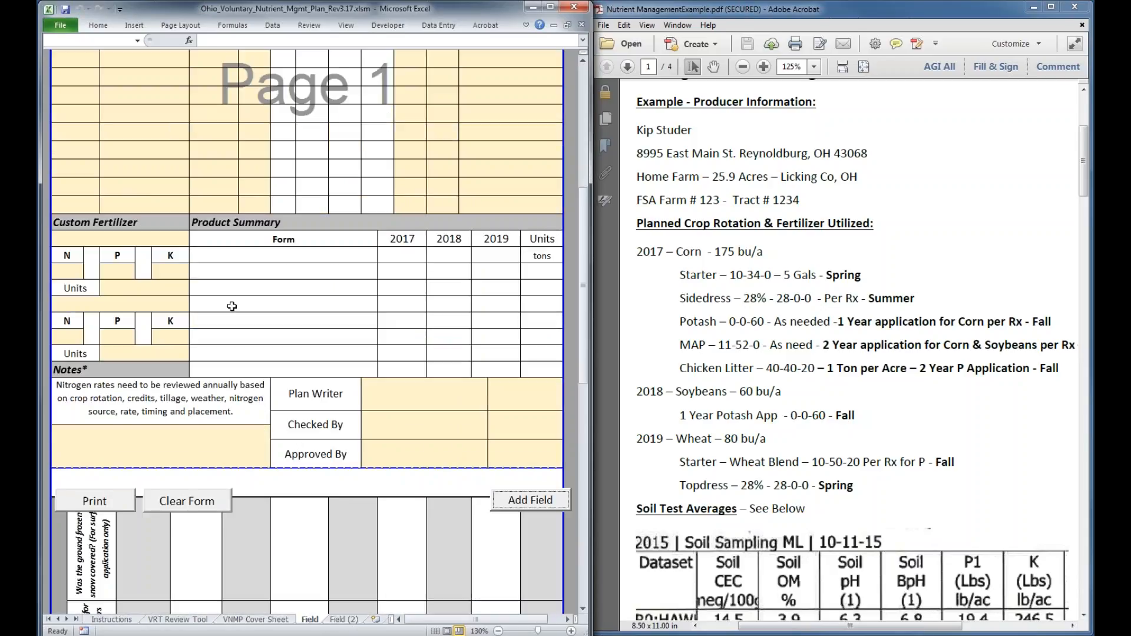
scroll(232, 307, "up", 7)
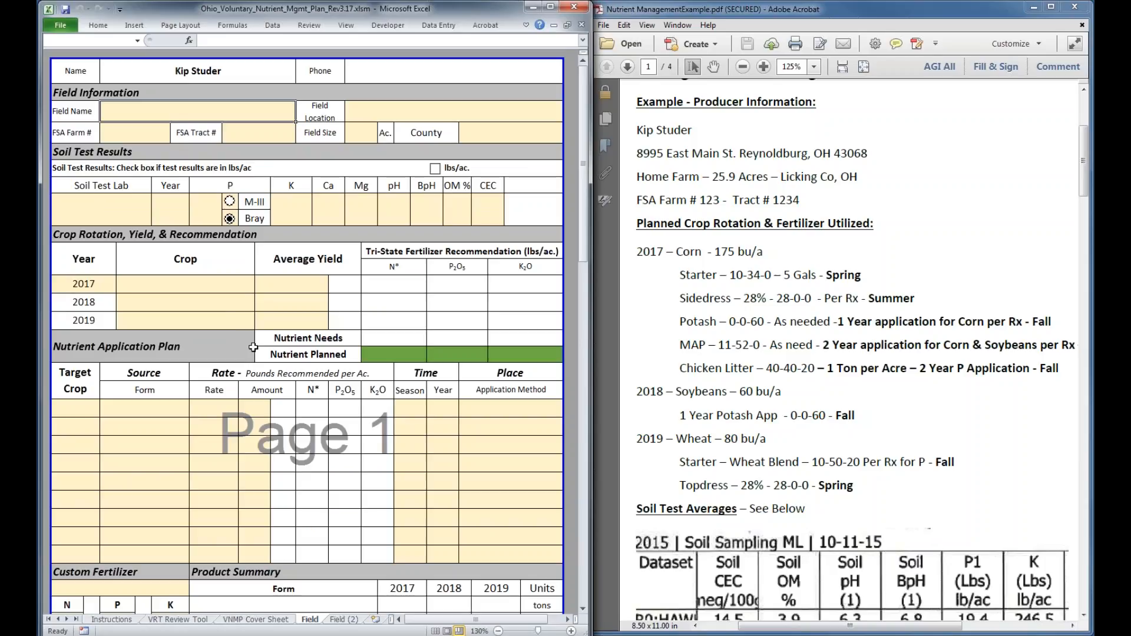
Enter Home as the field name and Rd D & 6 as the field location on the Field sheet
left_click(147, 114)
type("Home")
key("Tab")
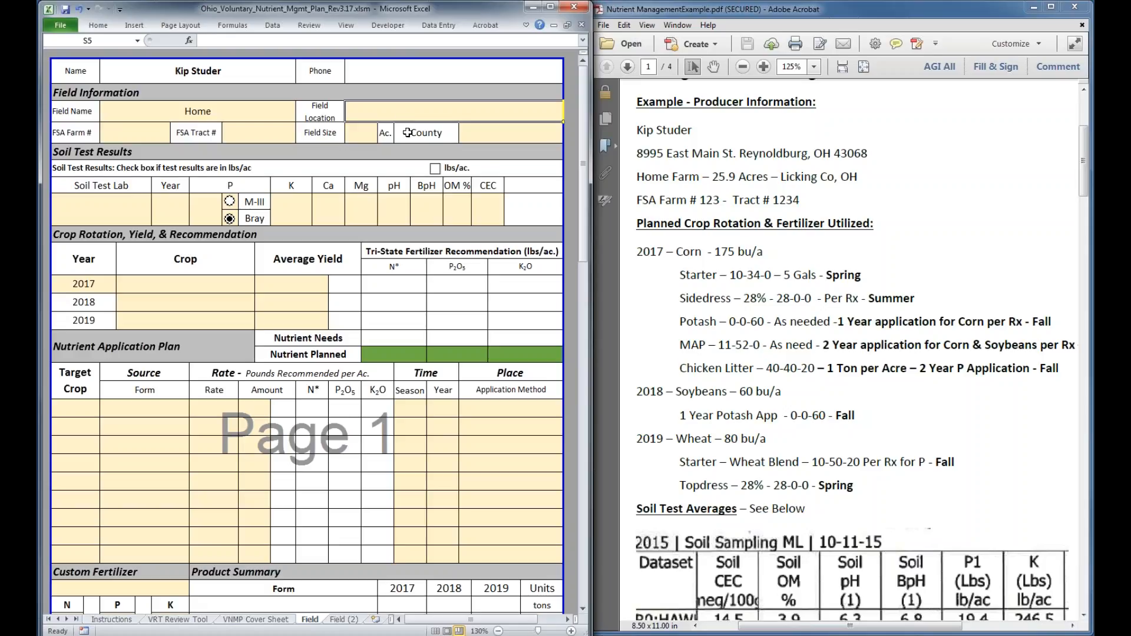
type("Rd ")
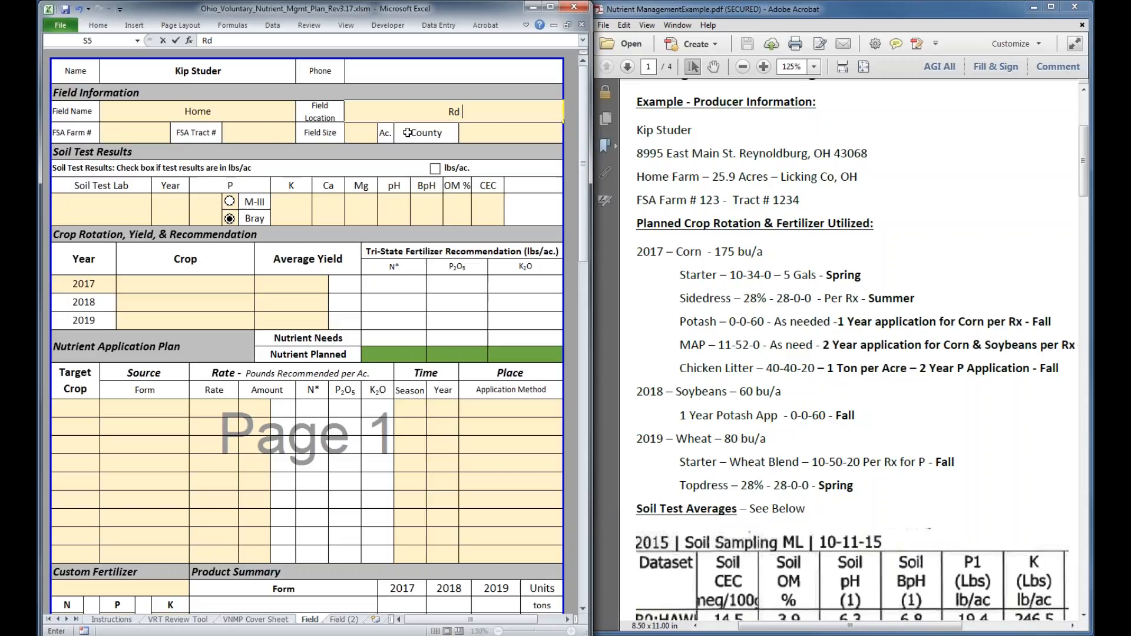
type("D & 6")
Fill in the FSA farm number and FSA tract number from the example's producer information
left_click(152, 133)
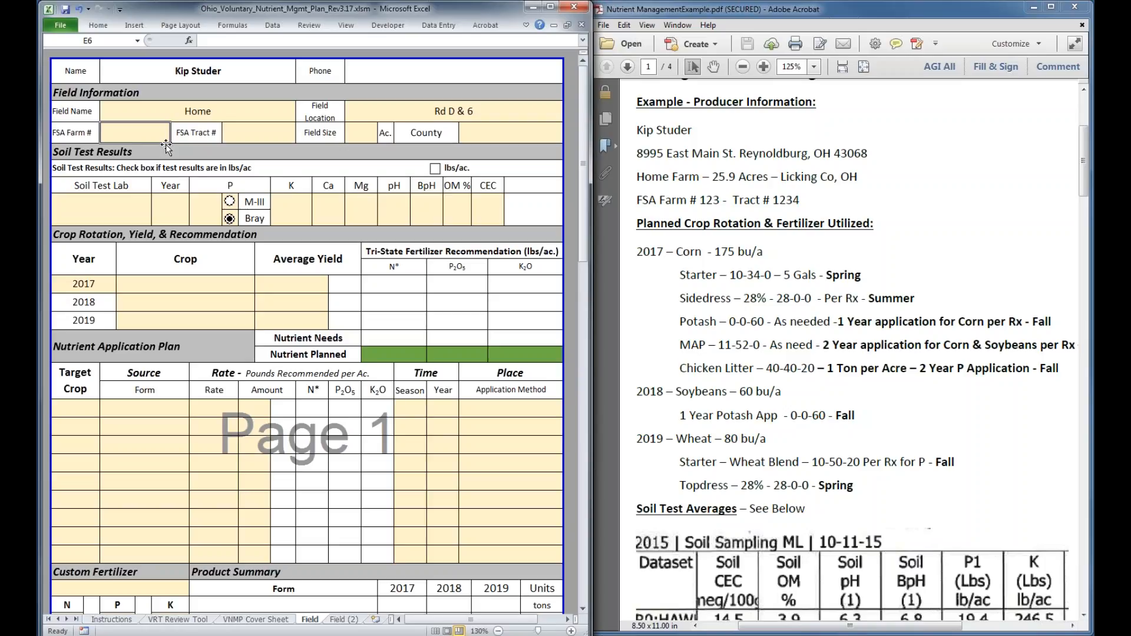
type("123")
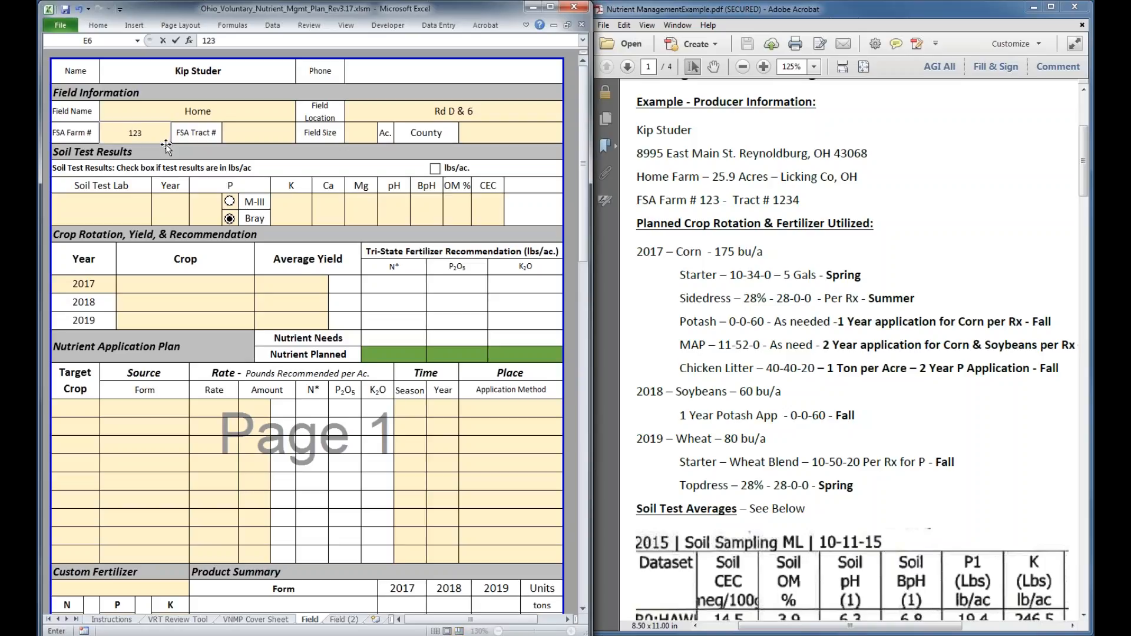
left_click(281, 137)
type("1234")
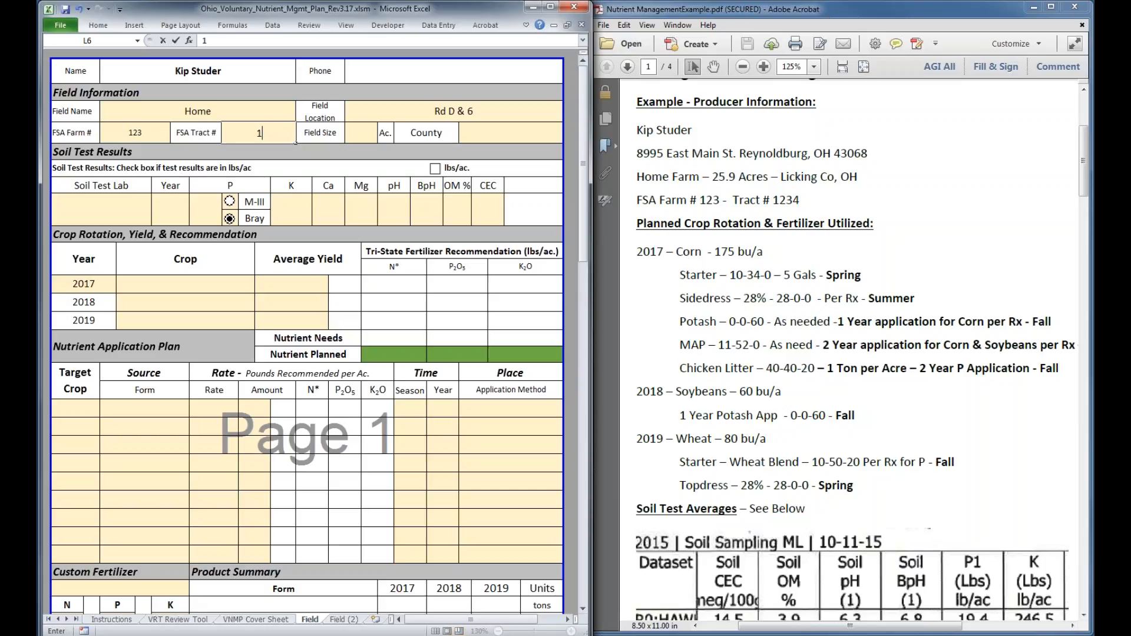
Set the field size to 25.9 acres and choose Allen as the county
left_click(356, 130)
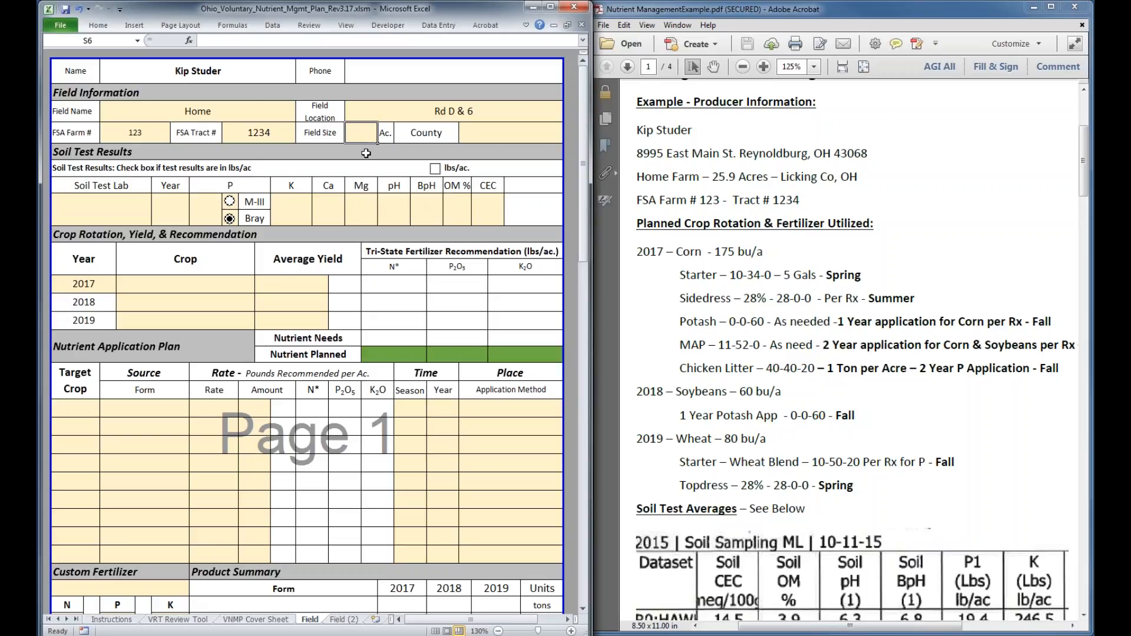
type("25")
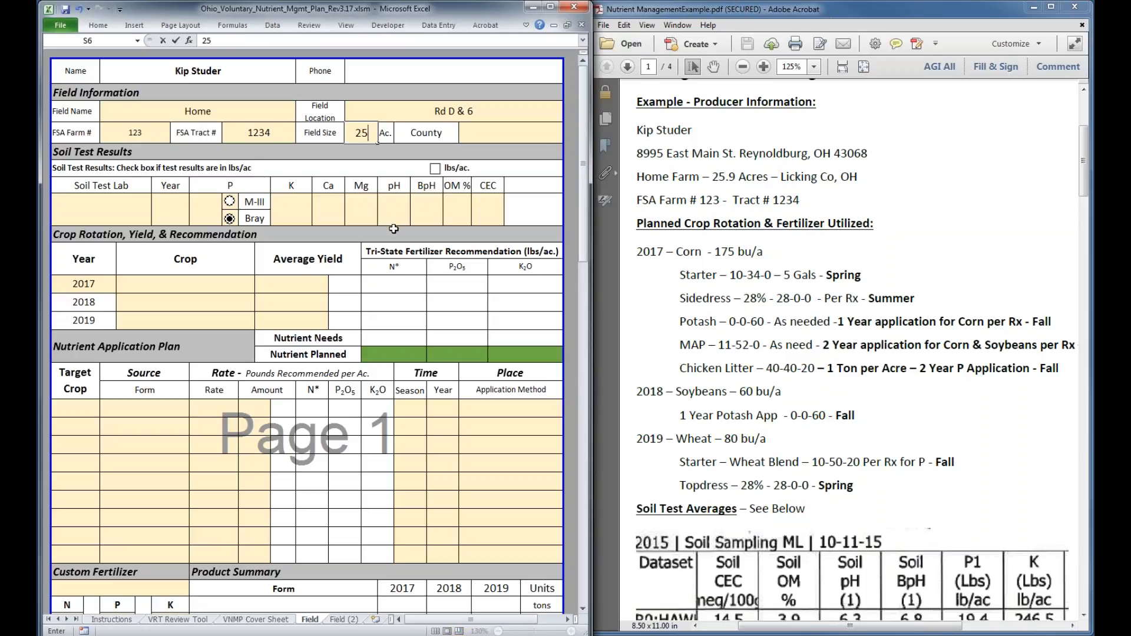
type(".9")
left_click(501, 133)
left_click(571, 140)
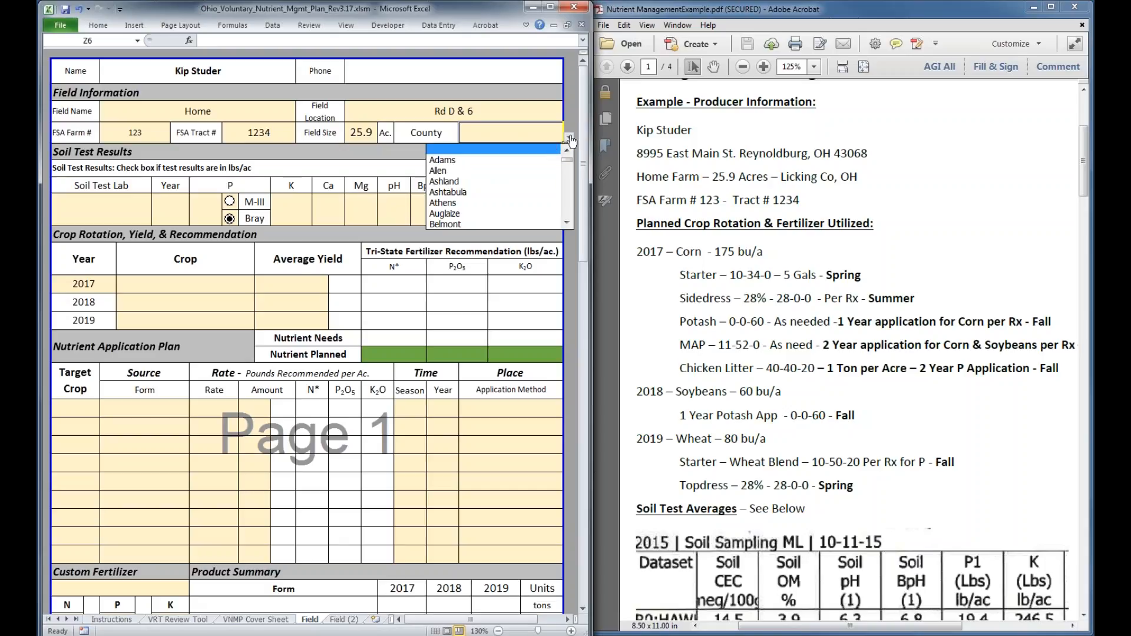
left_click(504, 171)
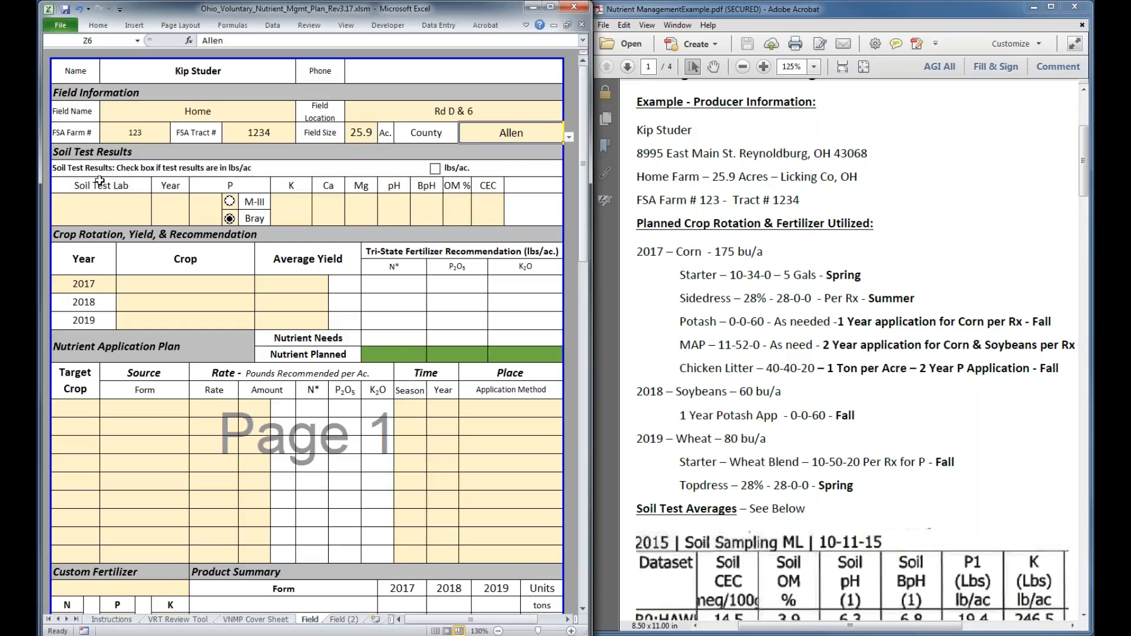
Find the ML lab code in the PDF's soil test averages, then record Midwest Labs as the soil test lab and 2015 as the year
left_click(112, 211)
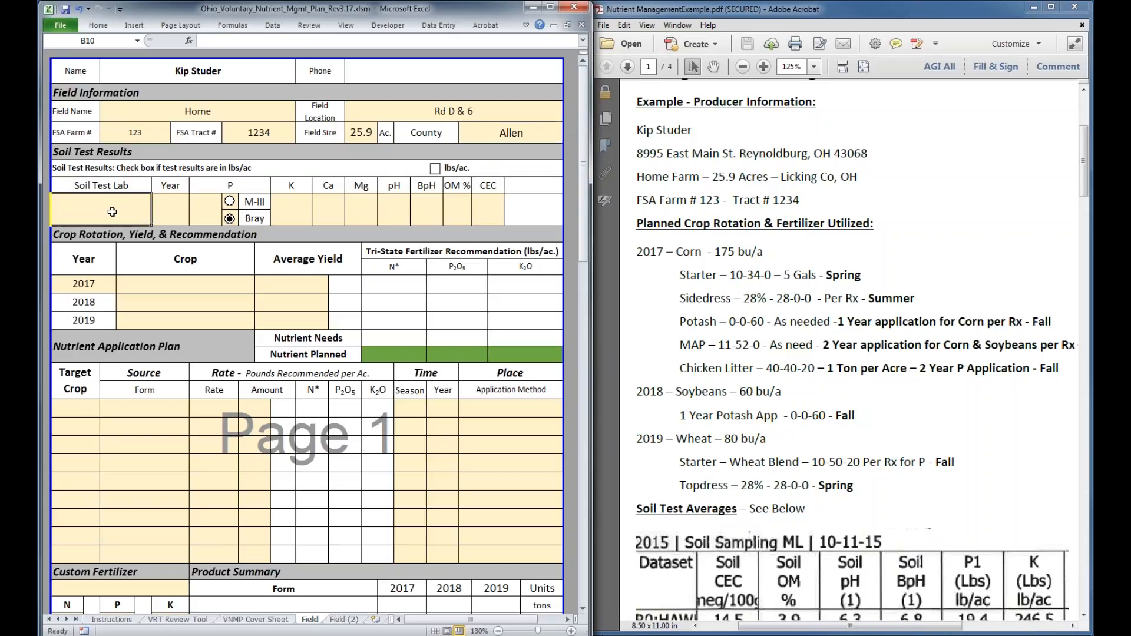
left_click(974, 434)
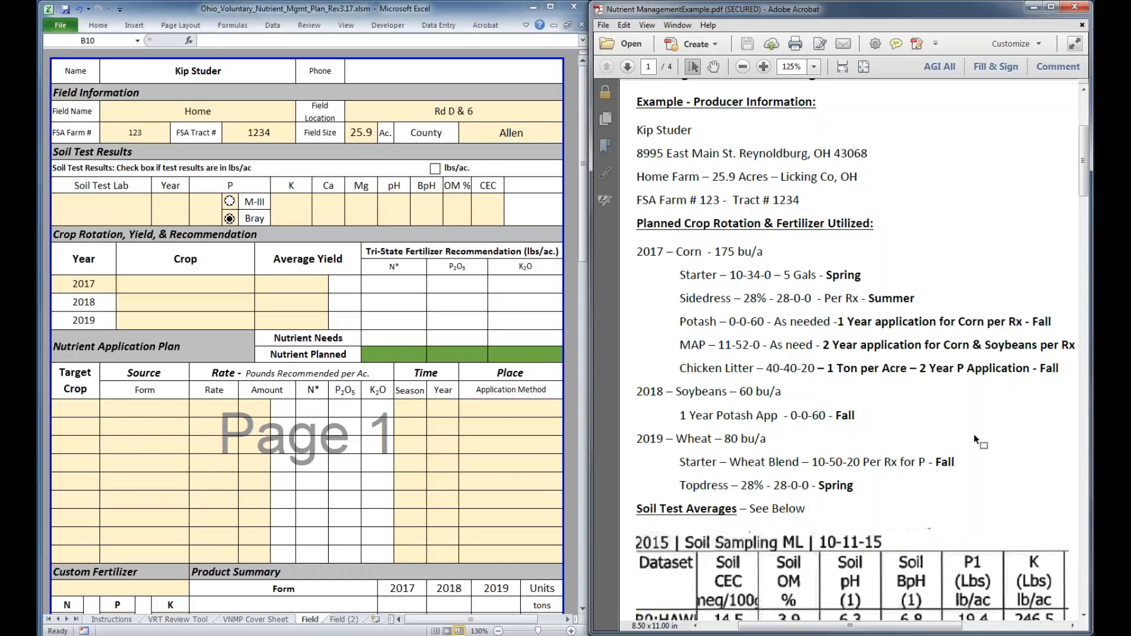
scroll(845, 355, "down", 3)
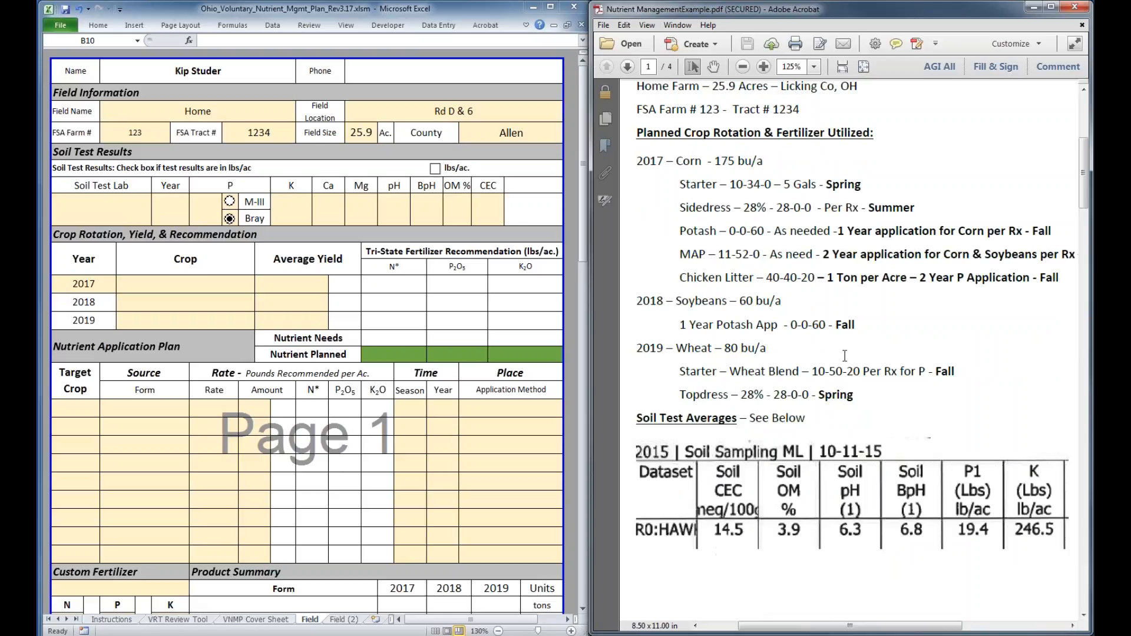
scroll(844, 356, "down", 2)
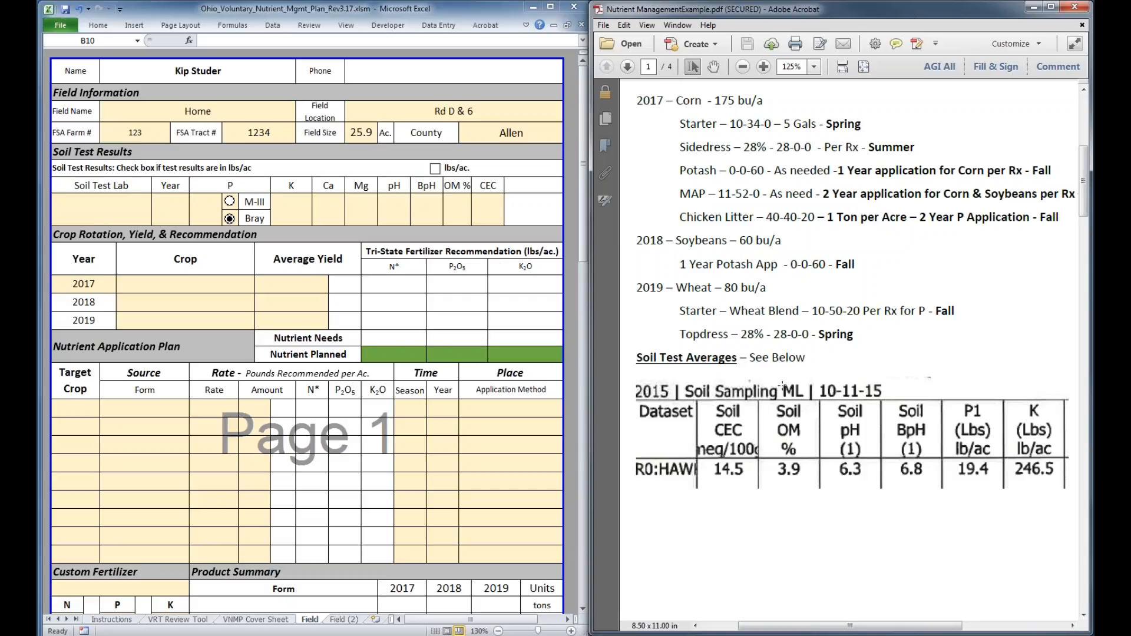
left_click_drag(783, 386, 806, 401)
left_click_drag(806, 402, 806, 402)
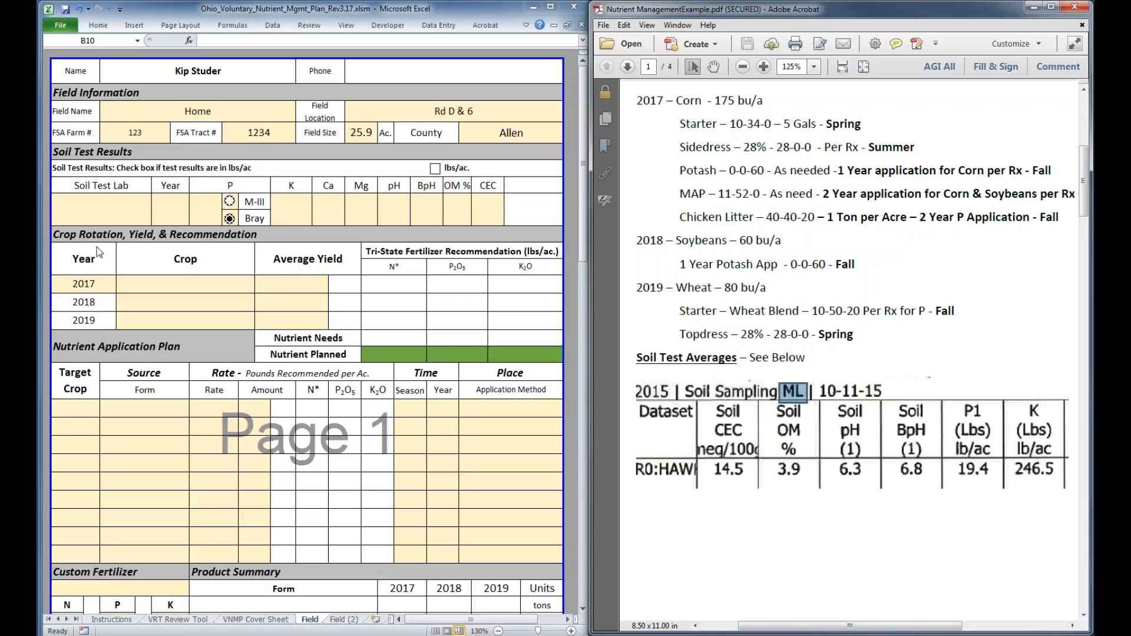
left_click(105, 216)
type("Midwest L")
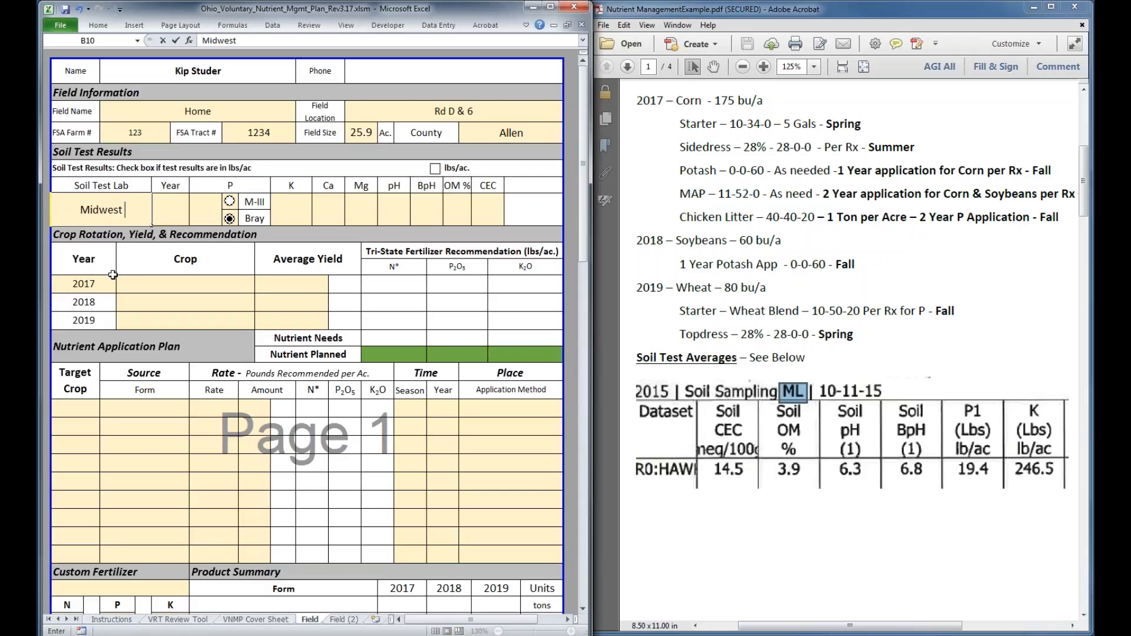
key("BackSpace")
type("Labs")
left_click(166, 204)
type("2015")
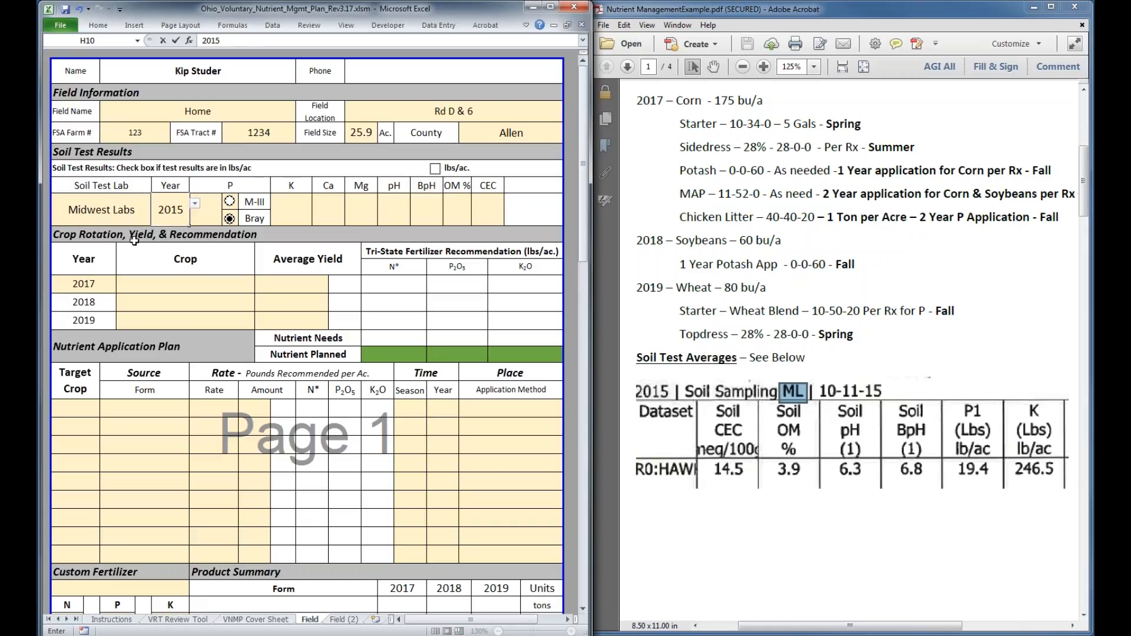
Enter 19 for the soil test P and mark the soil test results as being in lbs/ac
left_click(211, 210)
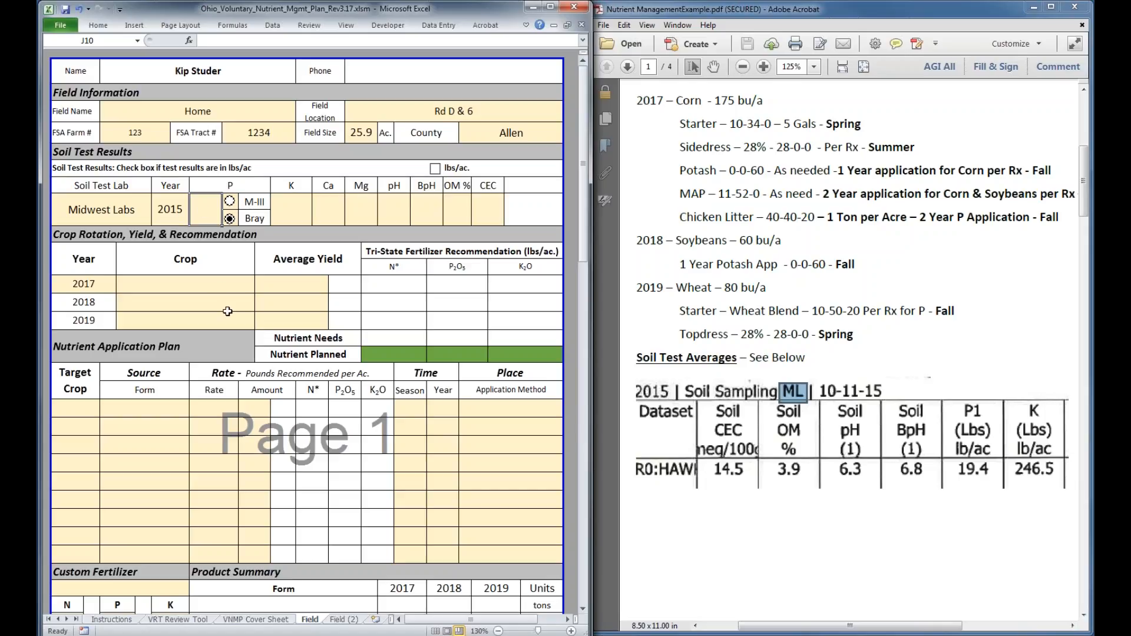
type("19")
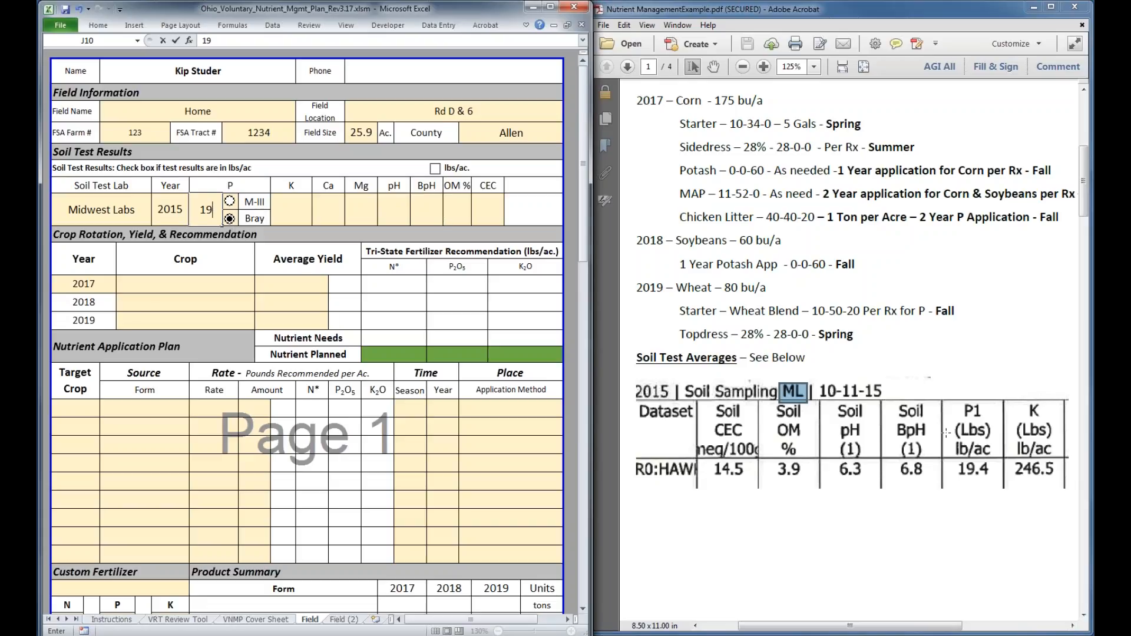
left_click_drag(946, 433, 1008, 465)
left_click(435, 170)
left_click(435, 168)
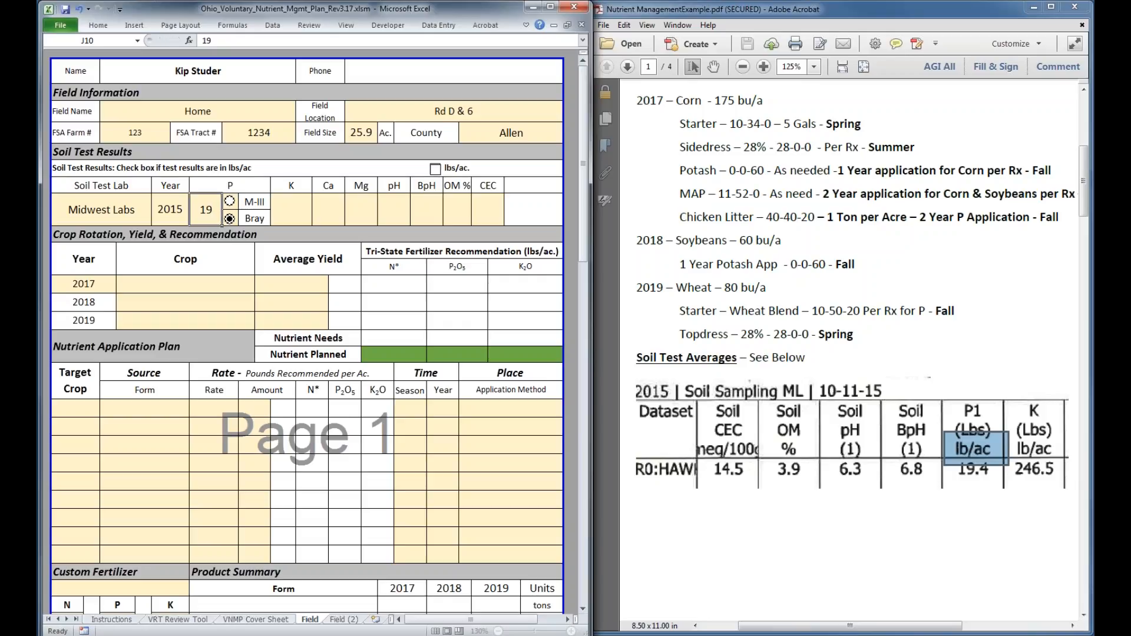
Enter the soil test values 246 for K, 1000 for Ca and 200 for Mg
left_click(291, 214)
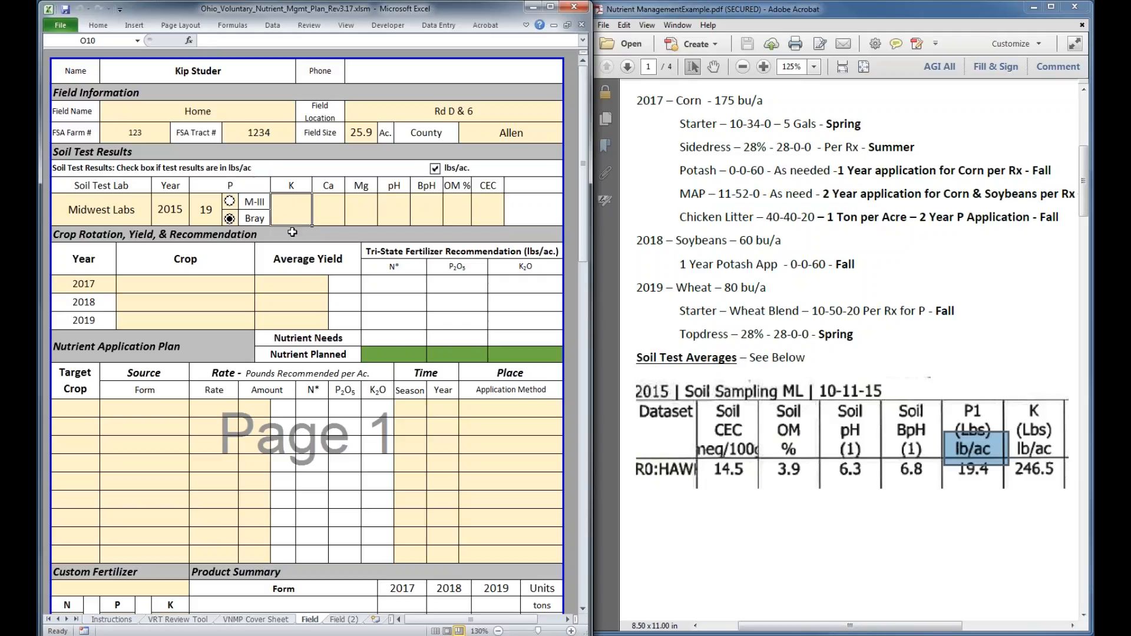
type("246")
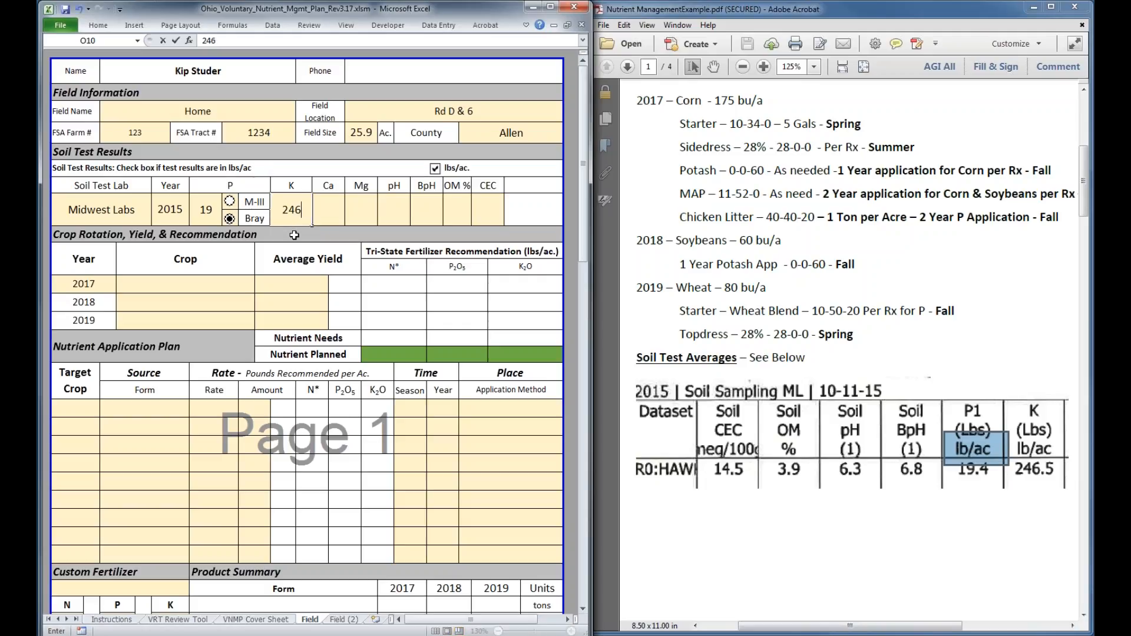
left_click(327, 213)
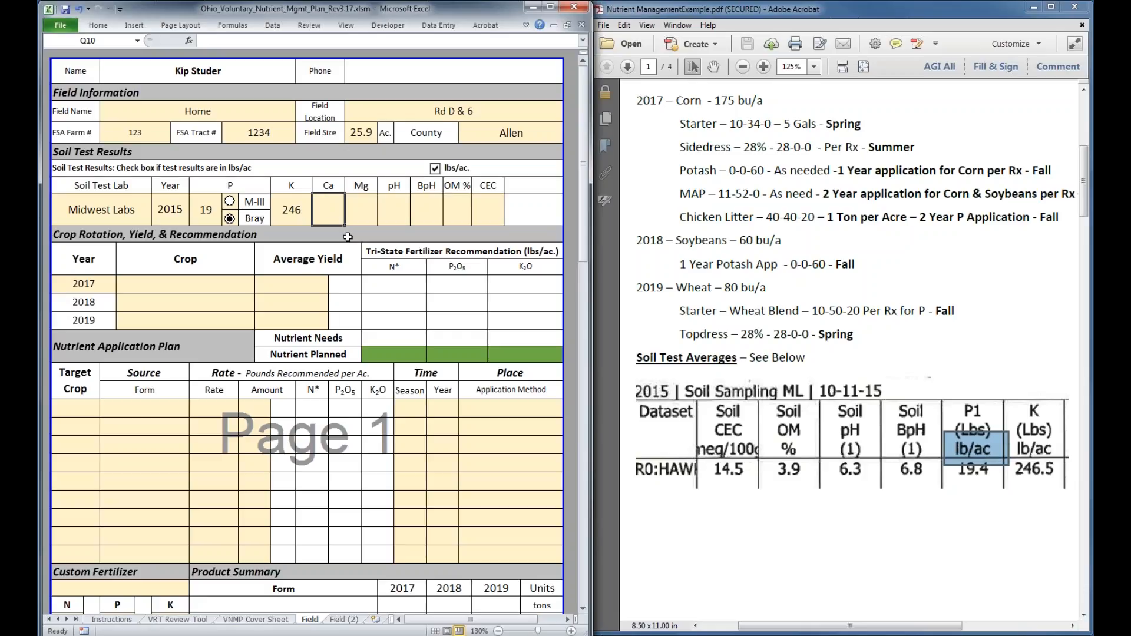
type("1000")
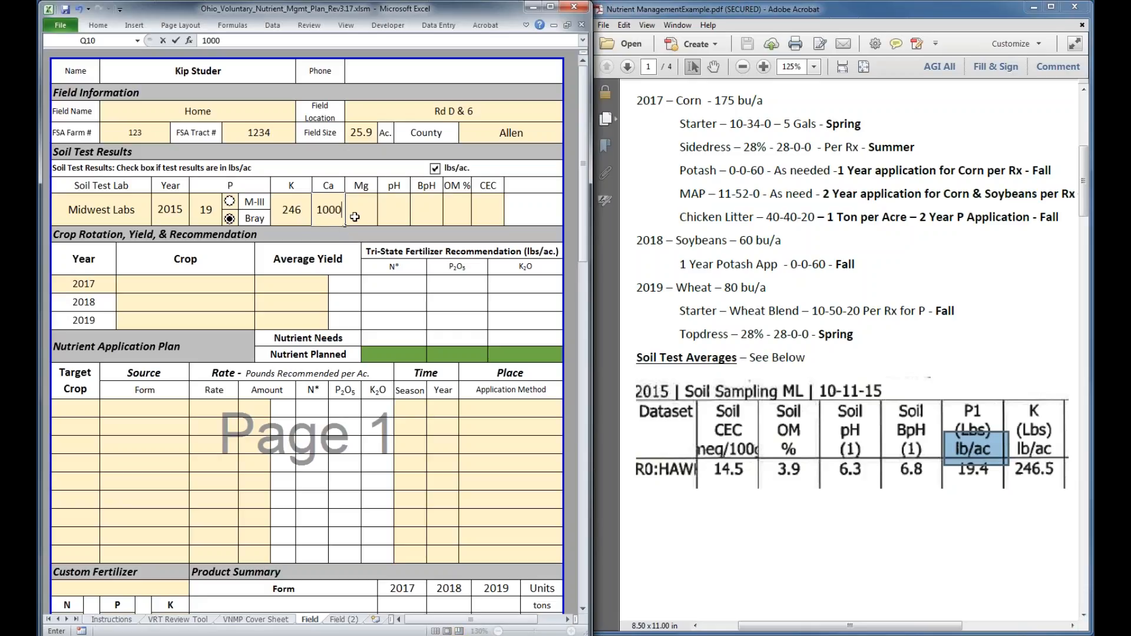
key("Tab")
type("200")
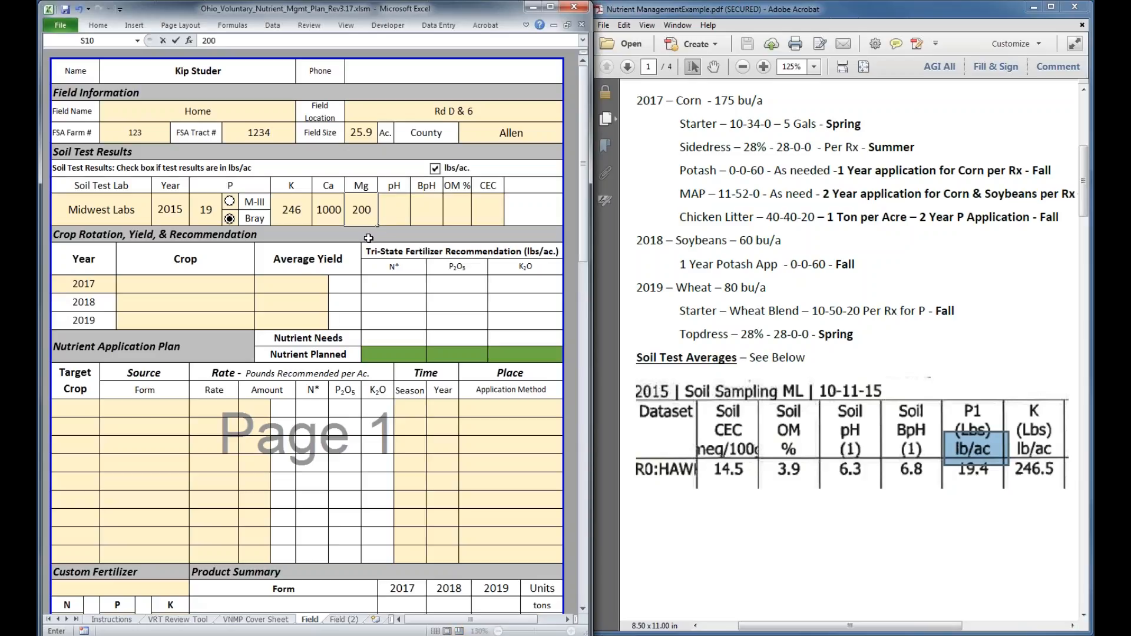
Complete the soil test results with pH 6.3, BpH 6.8, OM 3.9 % and CEC 14.5
left_click(399, 219)
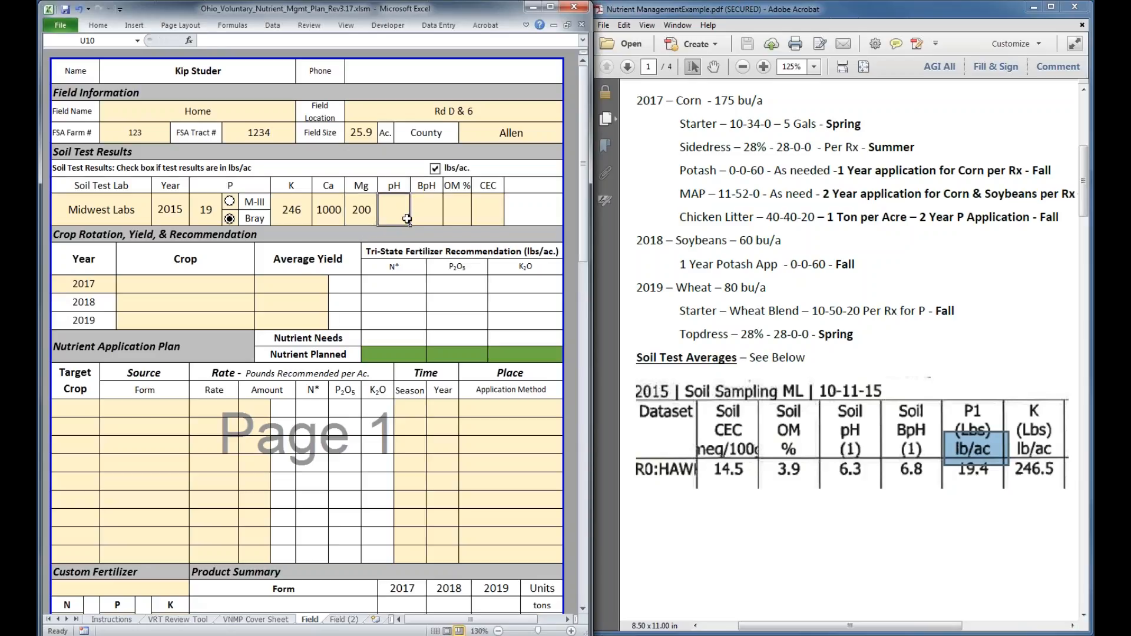
type("6.3")
left_click(420, 207)
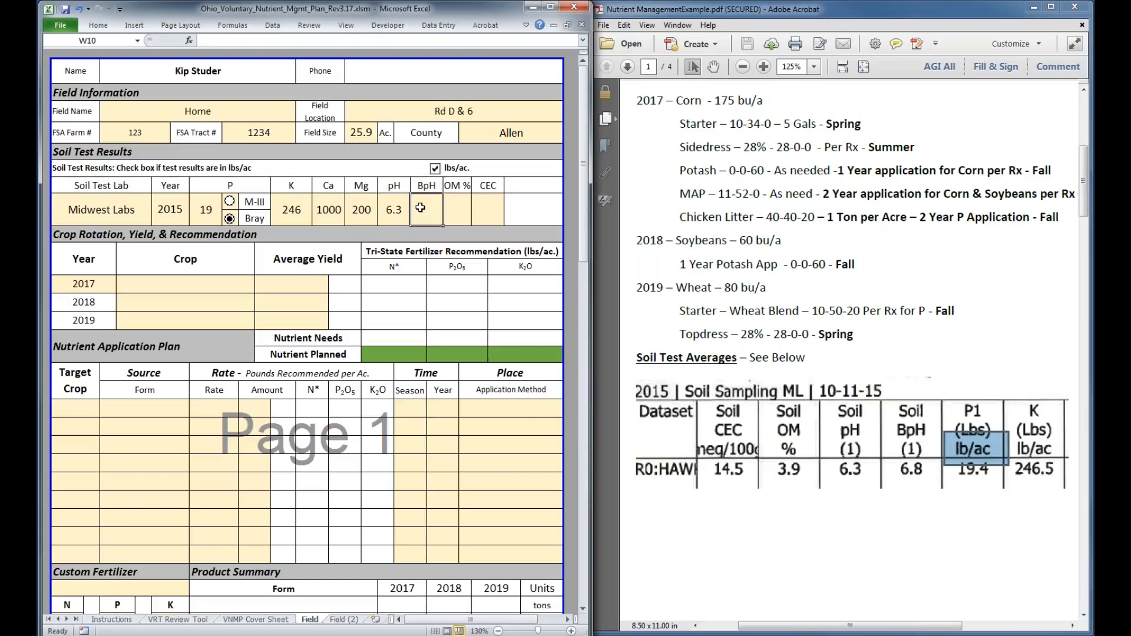
type("6.8")
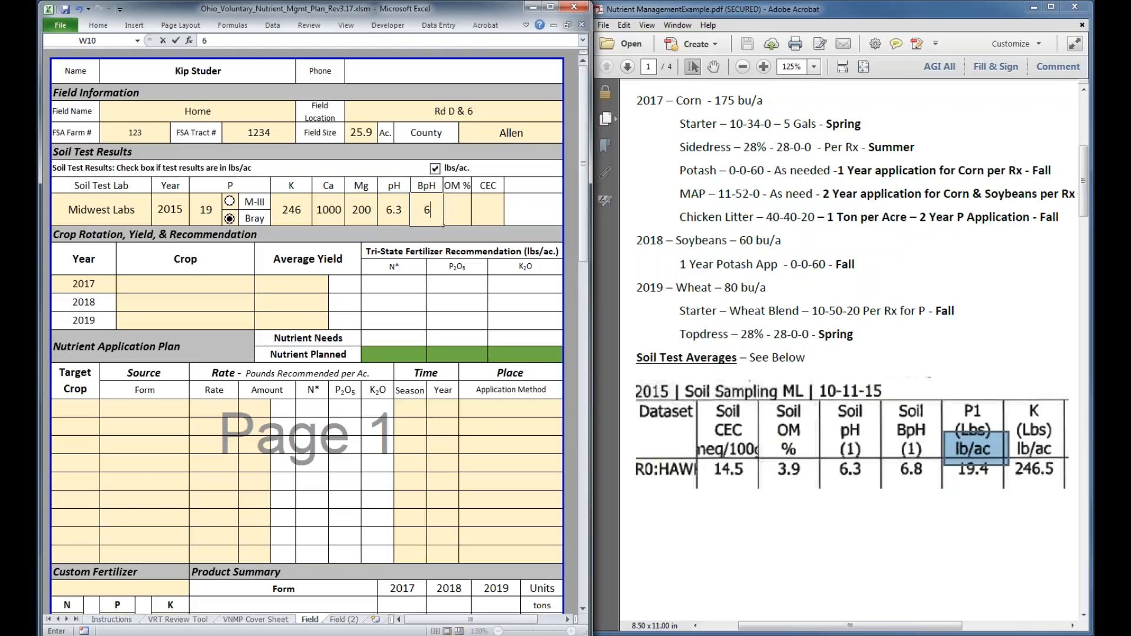
left_click(453, 204)
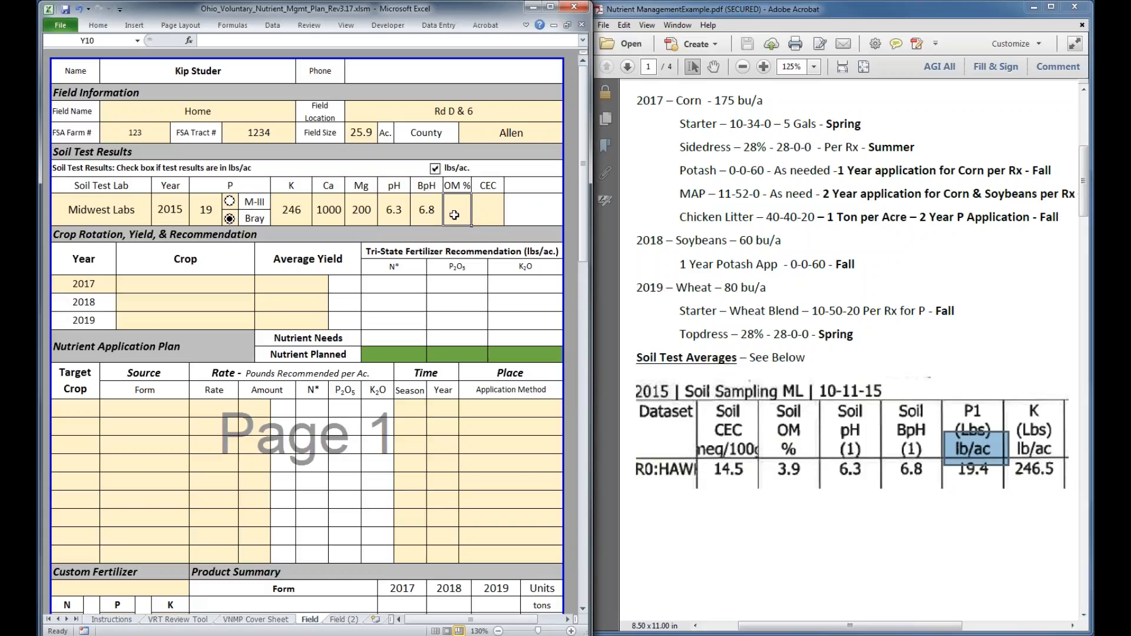
type("3.9")
left_click(487, 214)
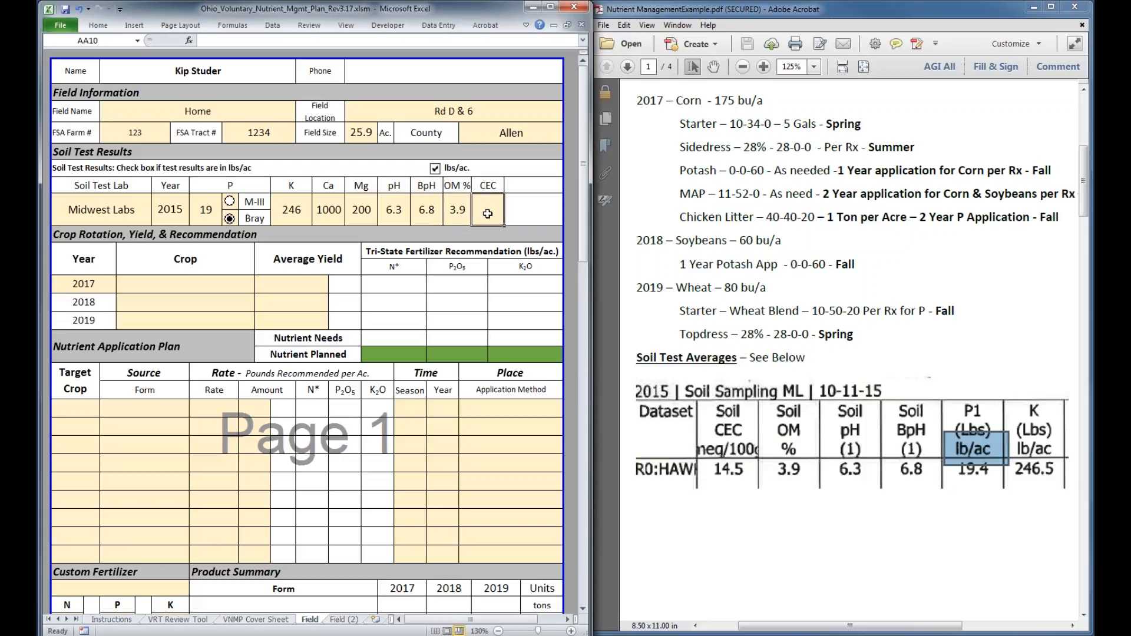
type("14.5")
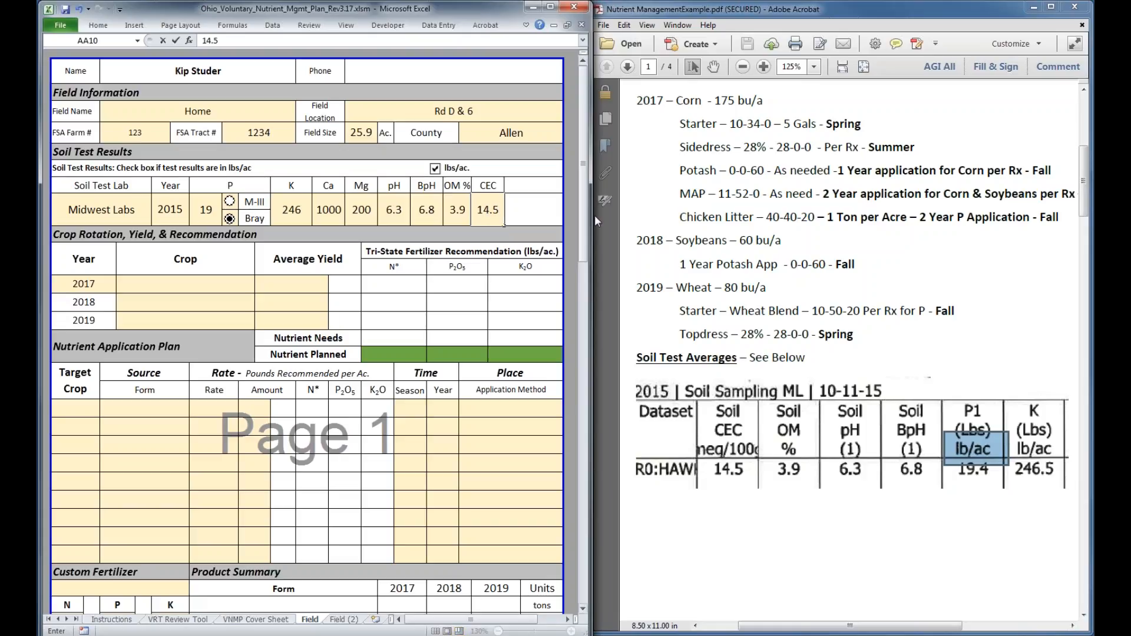
key("Return")
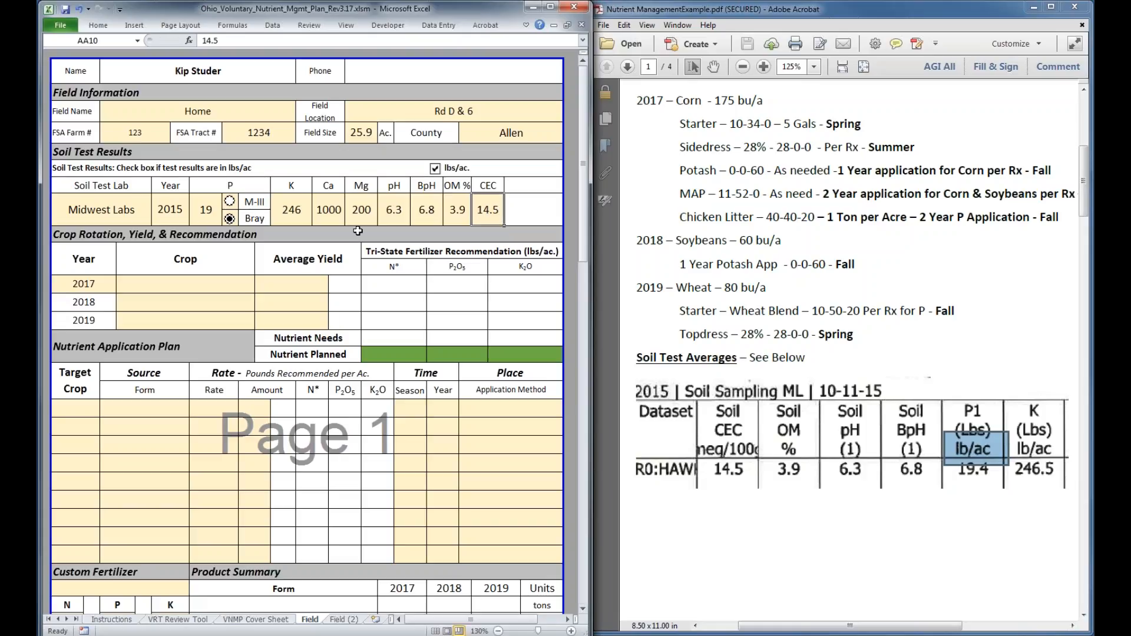
Change the soil test pH to 5.6
left_click(389, 213)
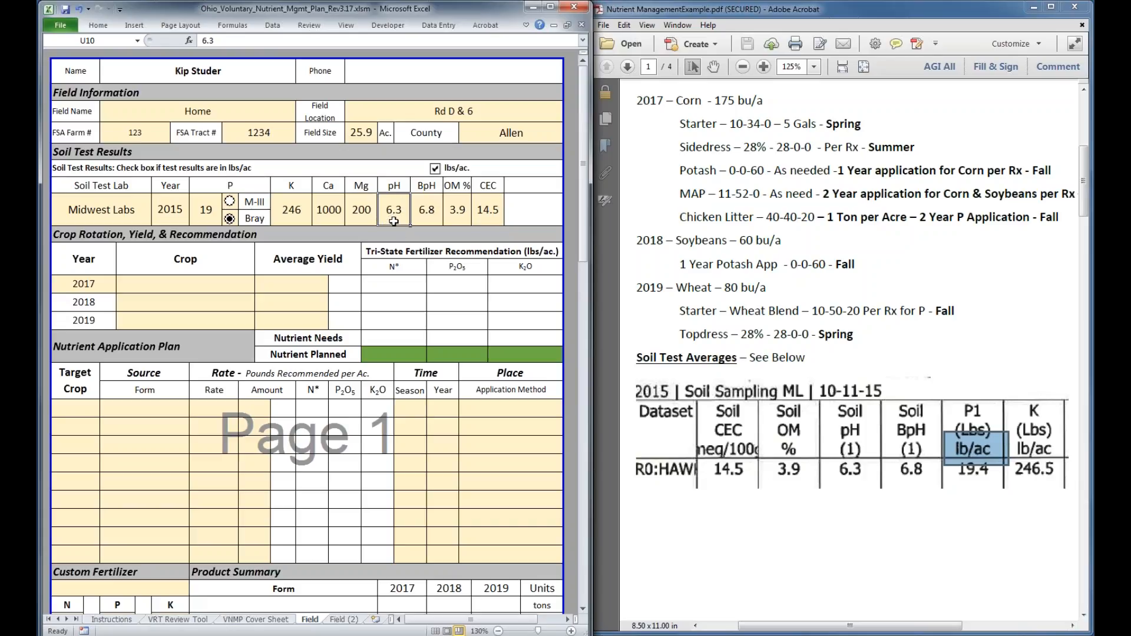
type("5.6")
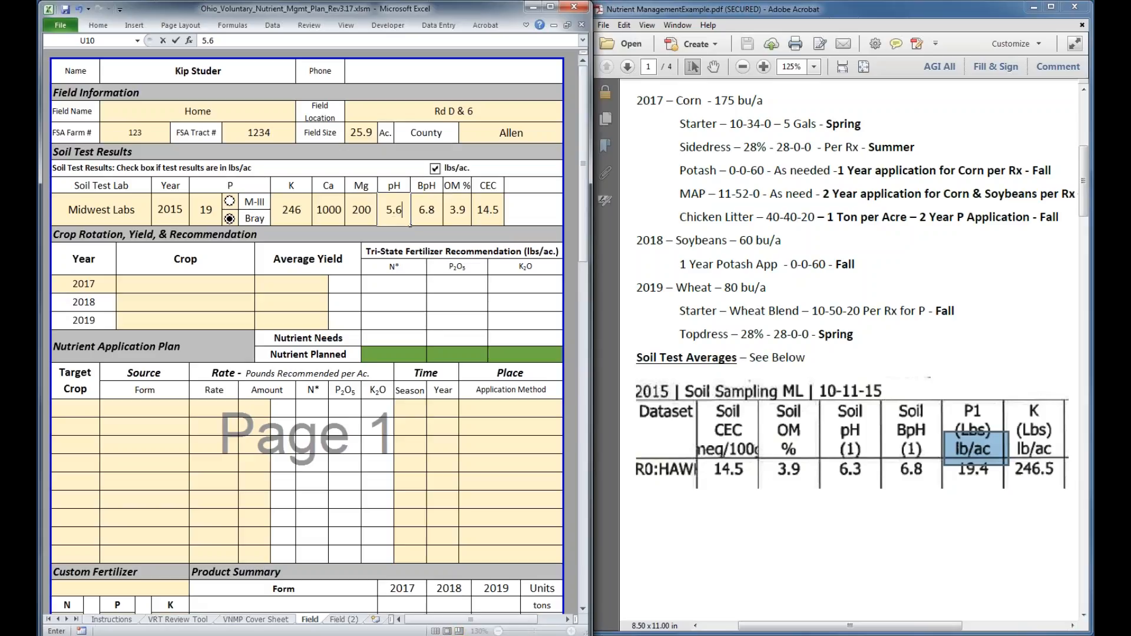
key("Return")
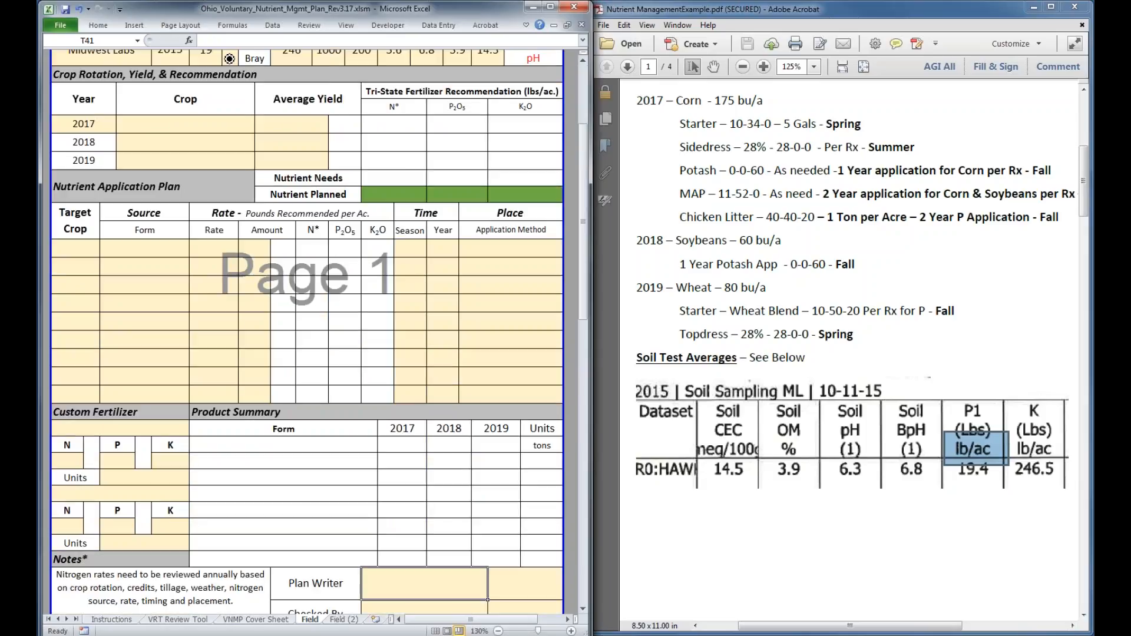
Set the soil test pH to 6.3
scroll(395, 209, "up", 3)
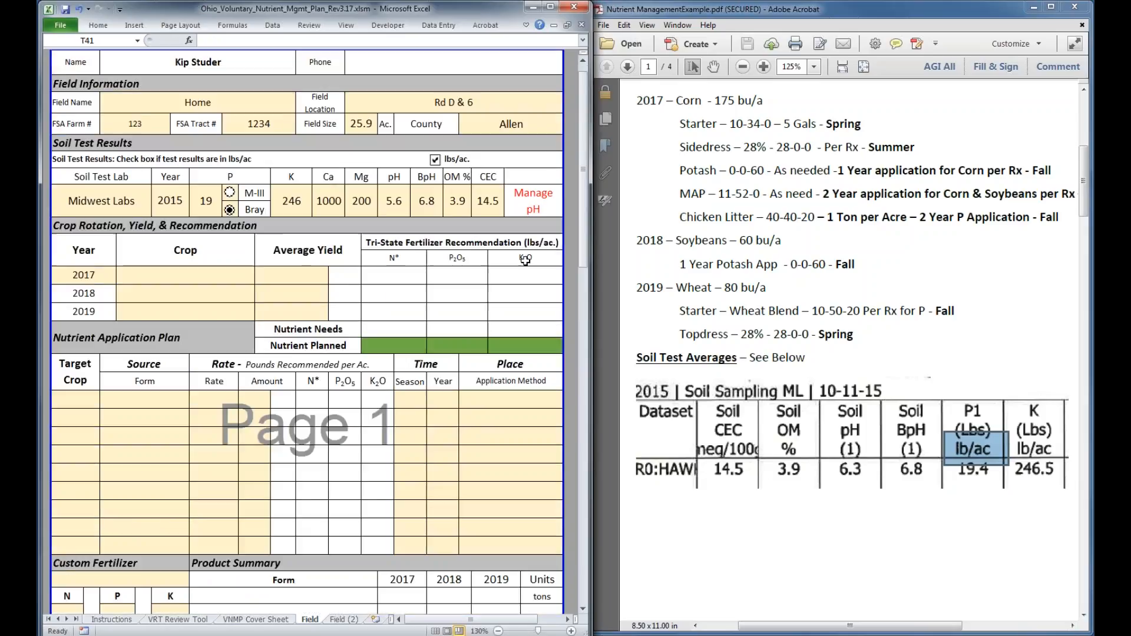
left_click(402, 202)
type("6.3")
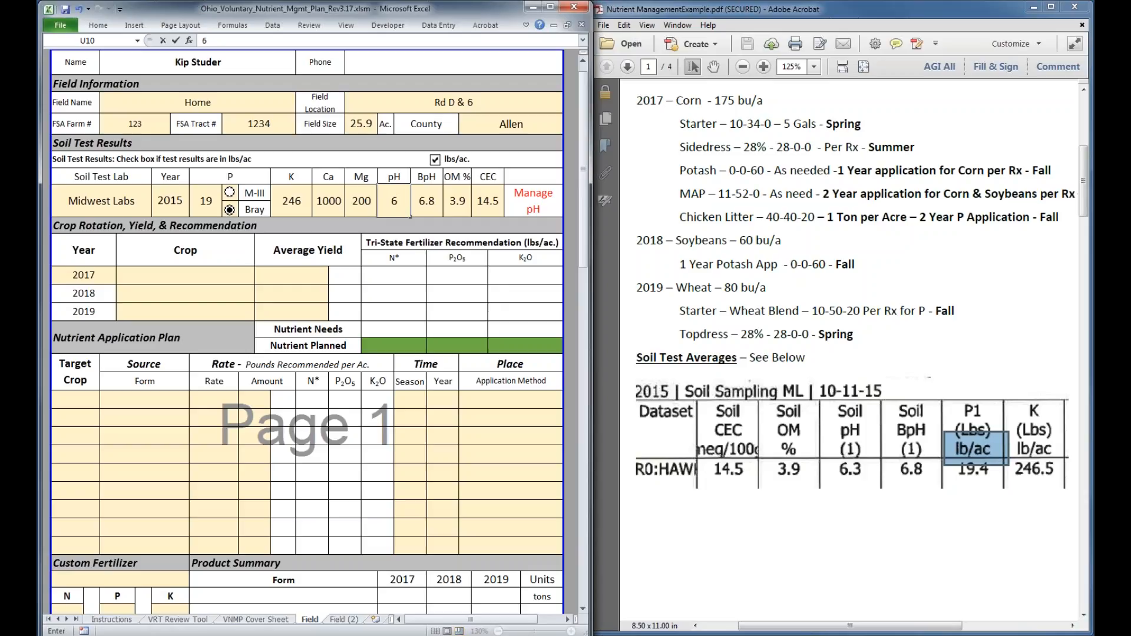
Enter Corn as the 2017 crop with an average yield of 175 bu, following the planned crop rotation in the PDF
left_click(233, 281)
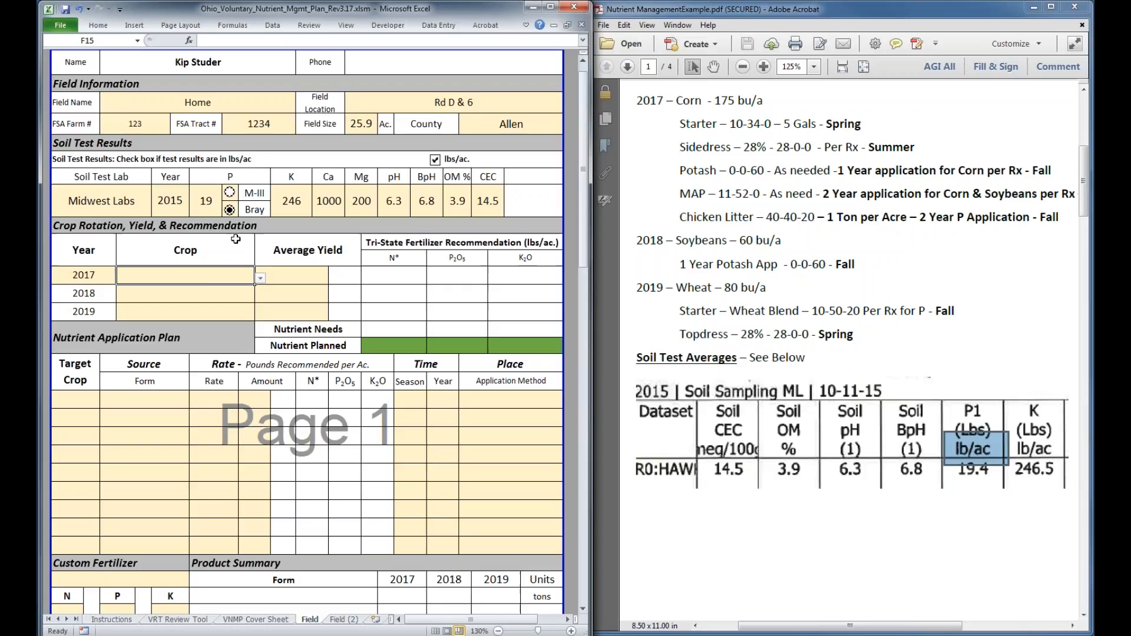
left_click(907, 250)
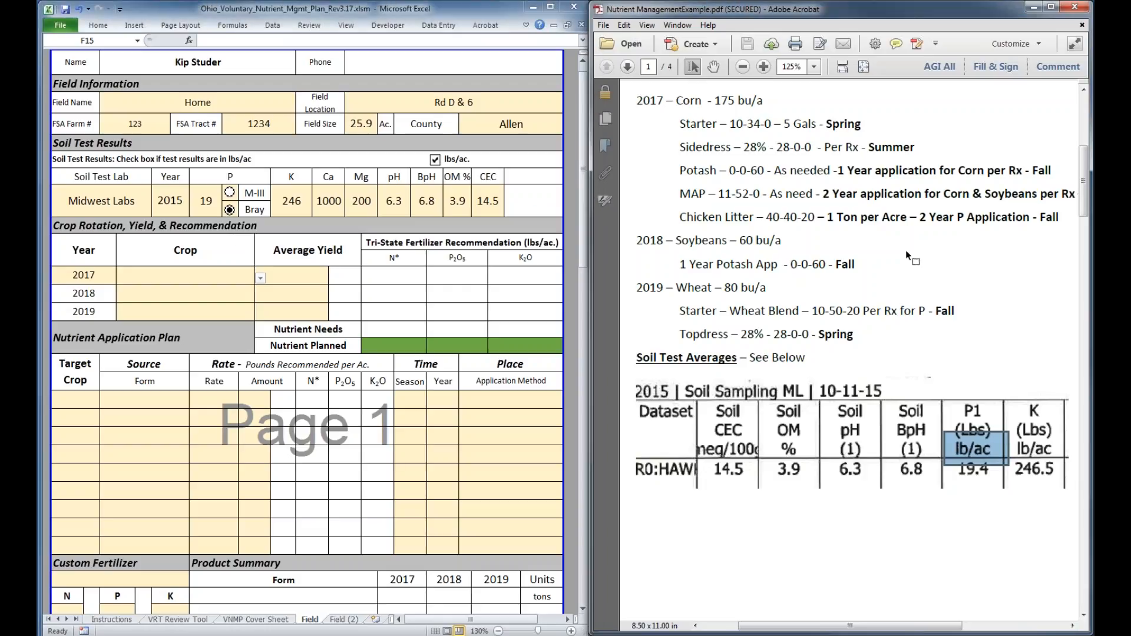
scroll(907, 250, "up", 1)
left_click_drag(635, 129, 782, 146)
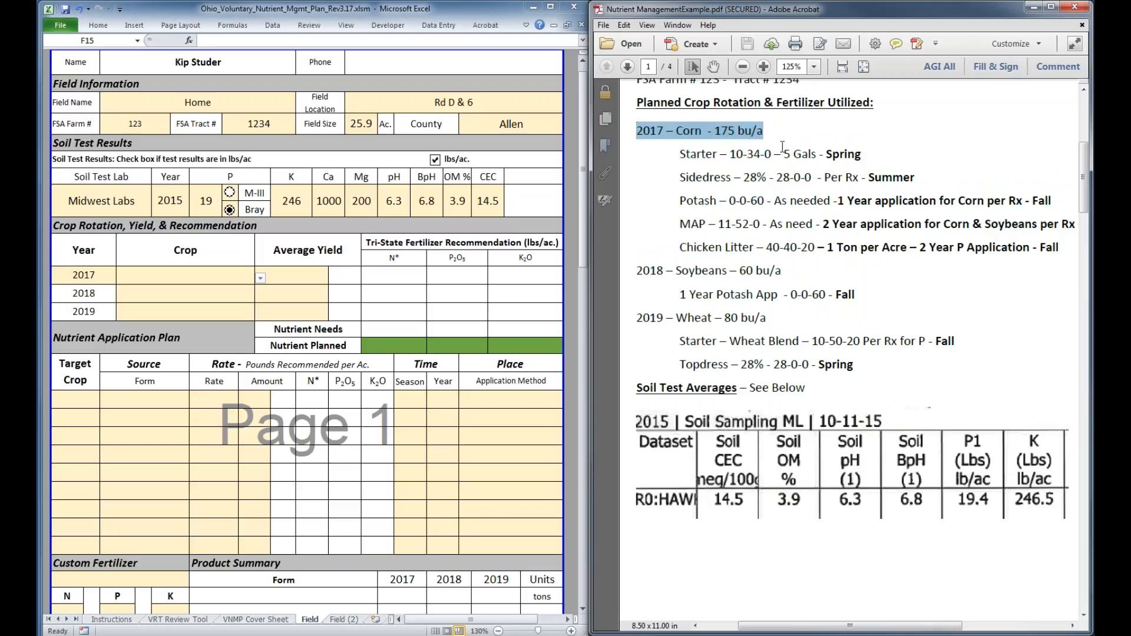
left_click(260, 279)
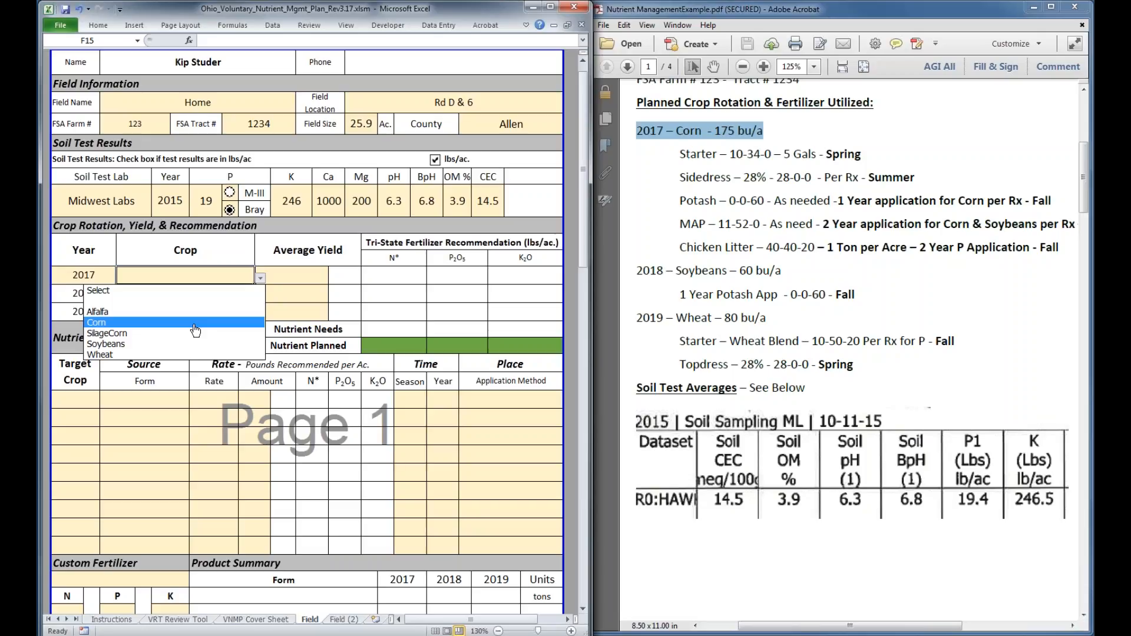
left_click(196, 324)
left_click(316, 282)
type("175")
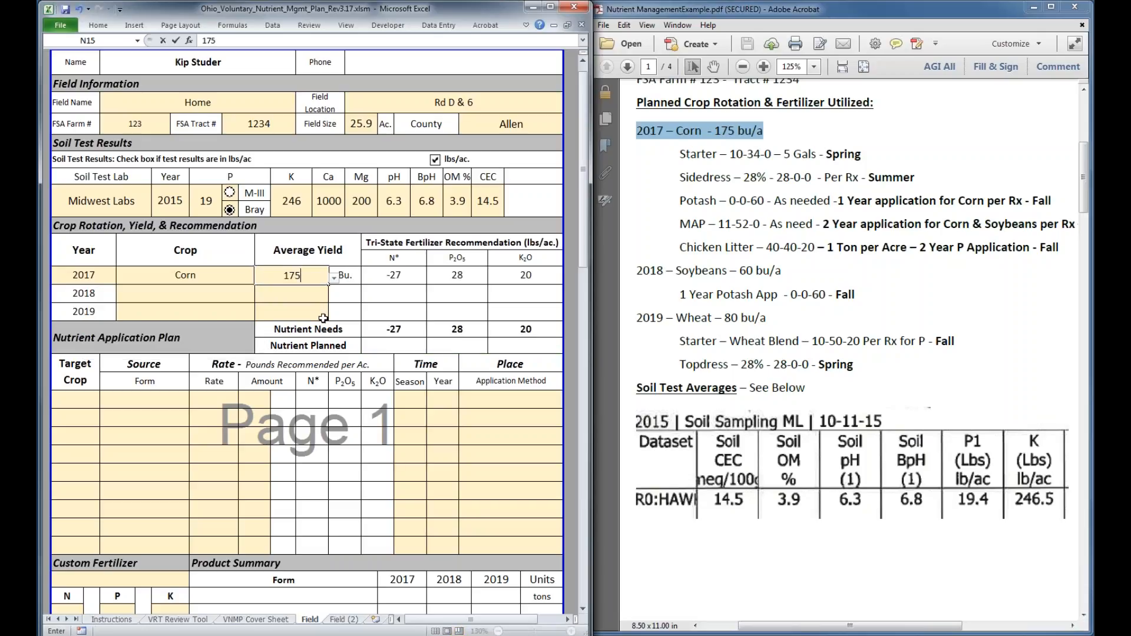
key("Return")
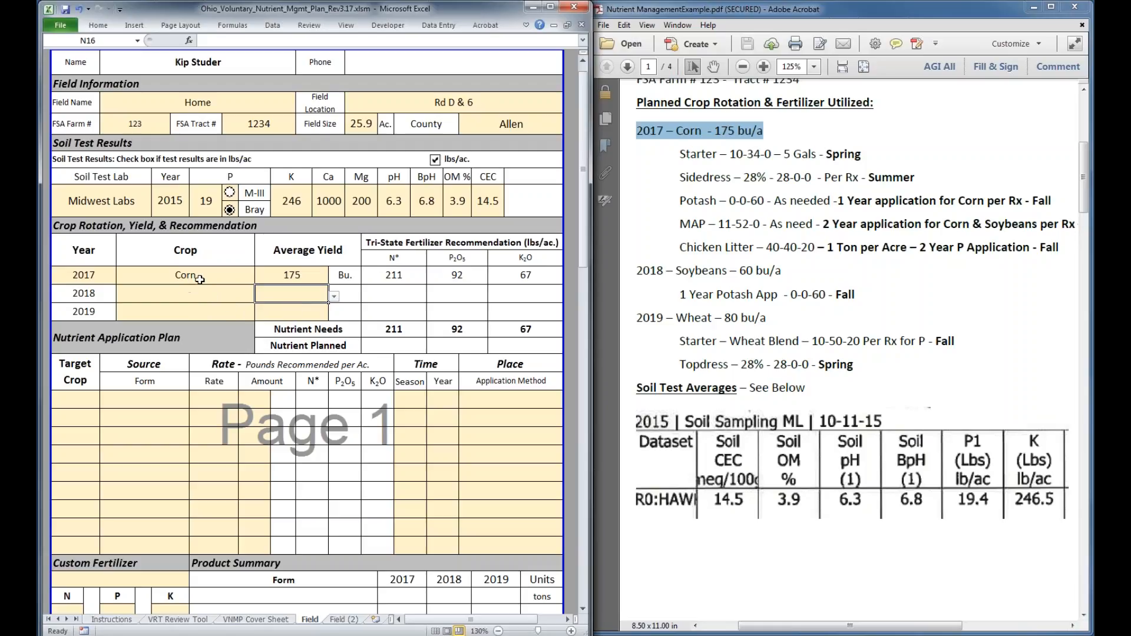
Change the 2017 crop to Alfalfa with an average yield of 9 tons
left_click(238, 275)
left_click(260, 277)
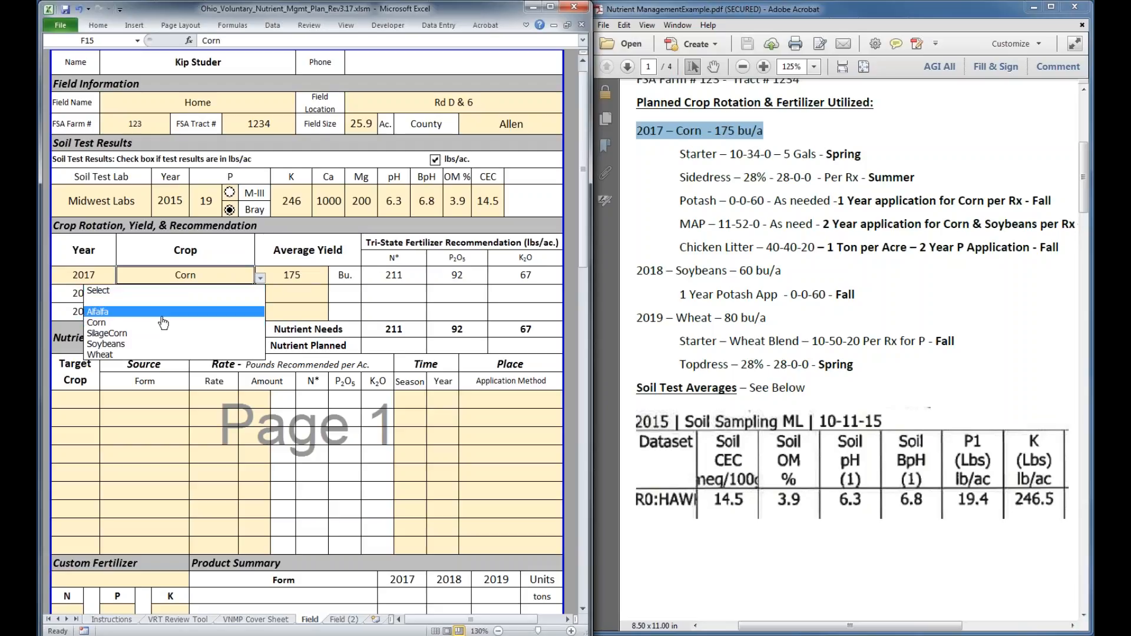
left_click(101, 311)
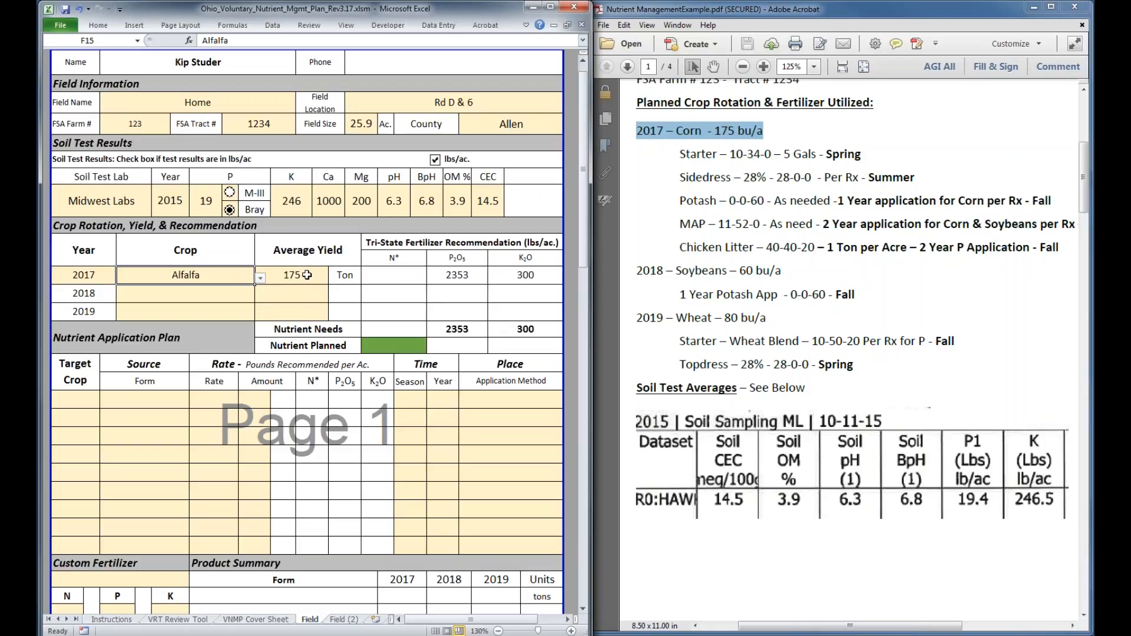
key("Tab")
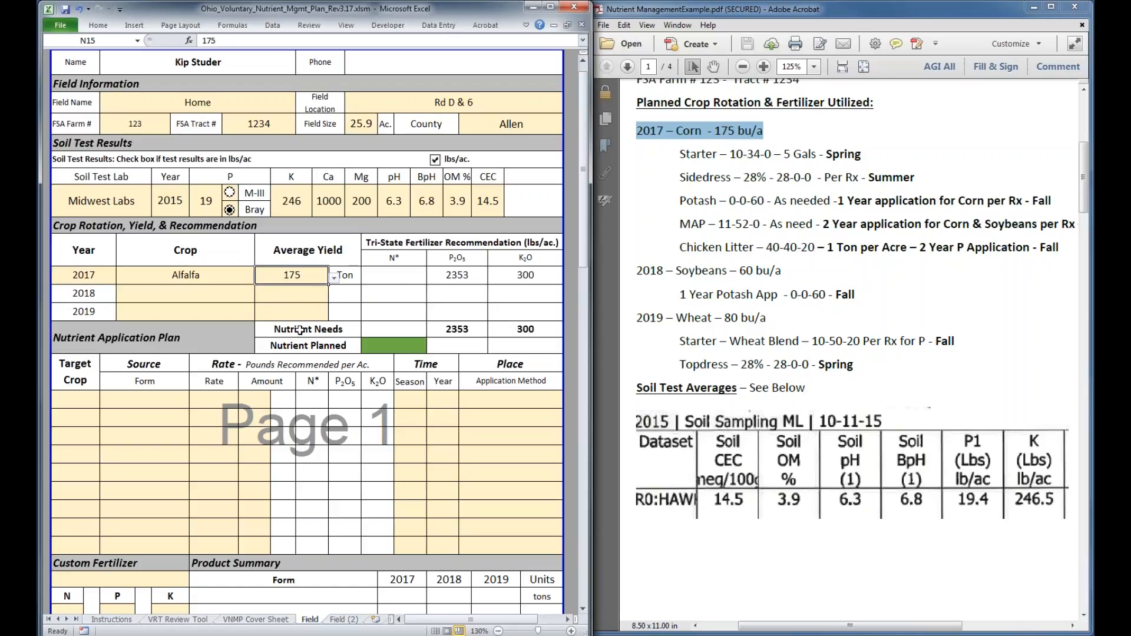
left_click(302, 279)
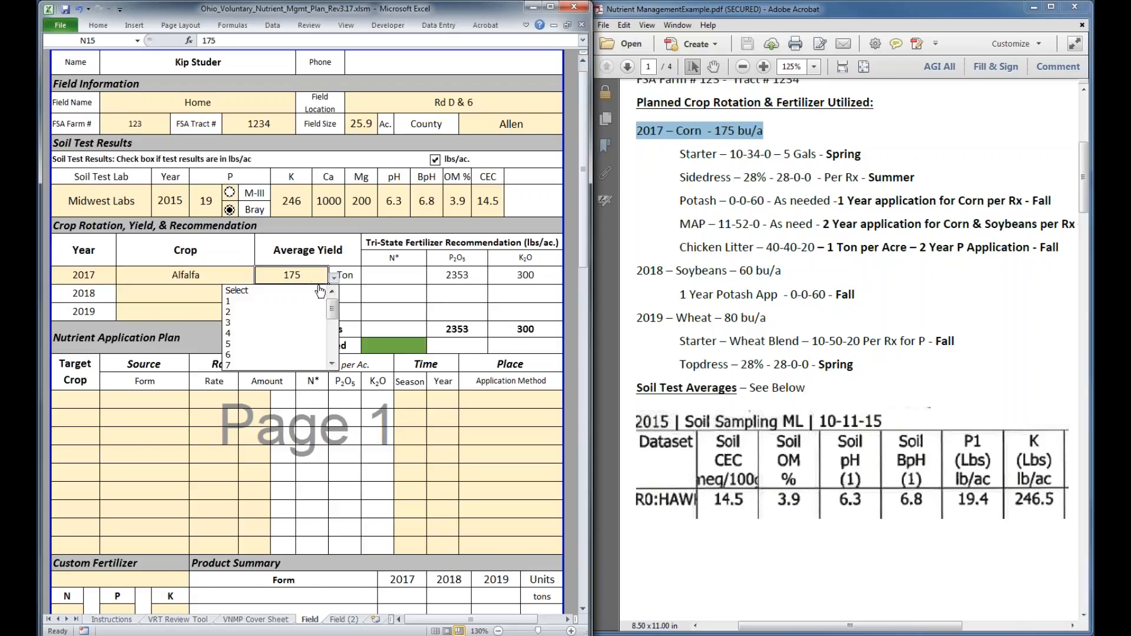
left_click_drag(332, 312, 331, 360)
left_click(312, 354)
Try average yields of 15 and 5 tons for the 2017 Alfalfa crop
left_click(334, 277)
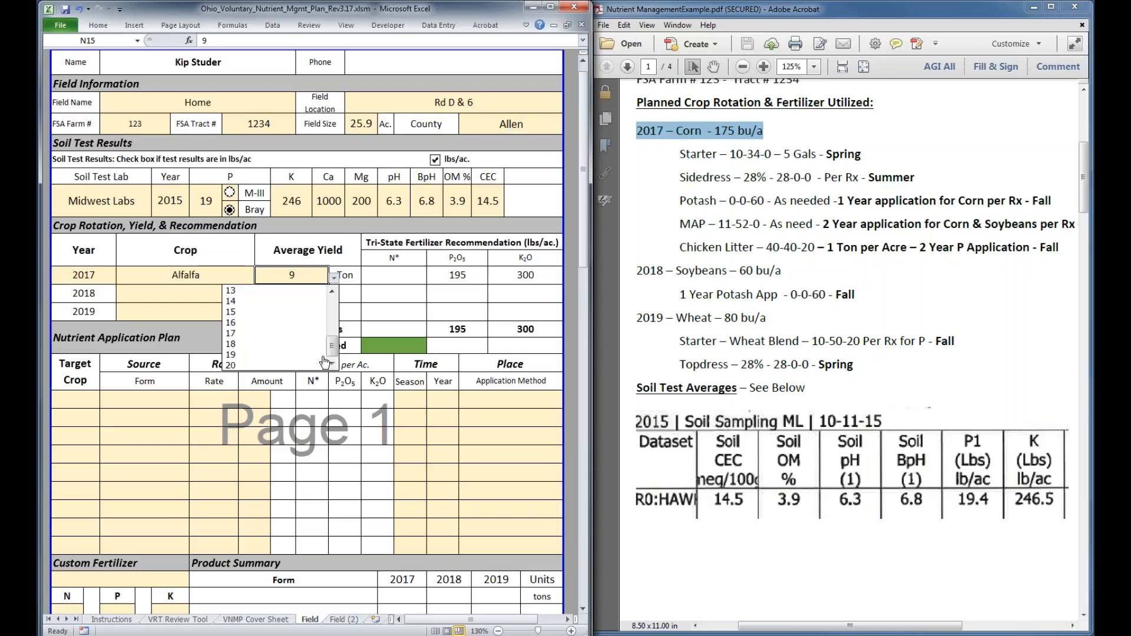
left_click(274, 319)
left_click(334, 277)
left_click_drag(331, 349, 333, 304)
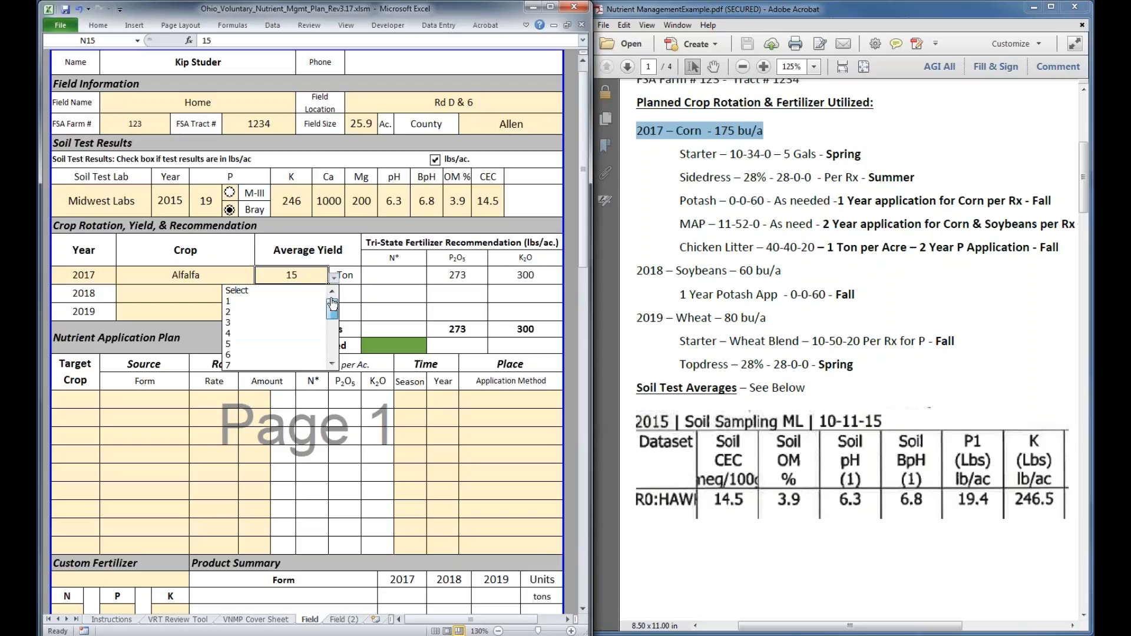
left_click(277, 346)
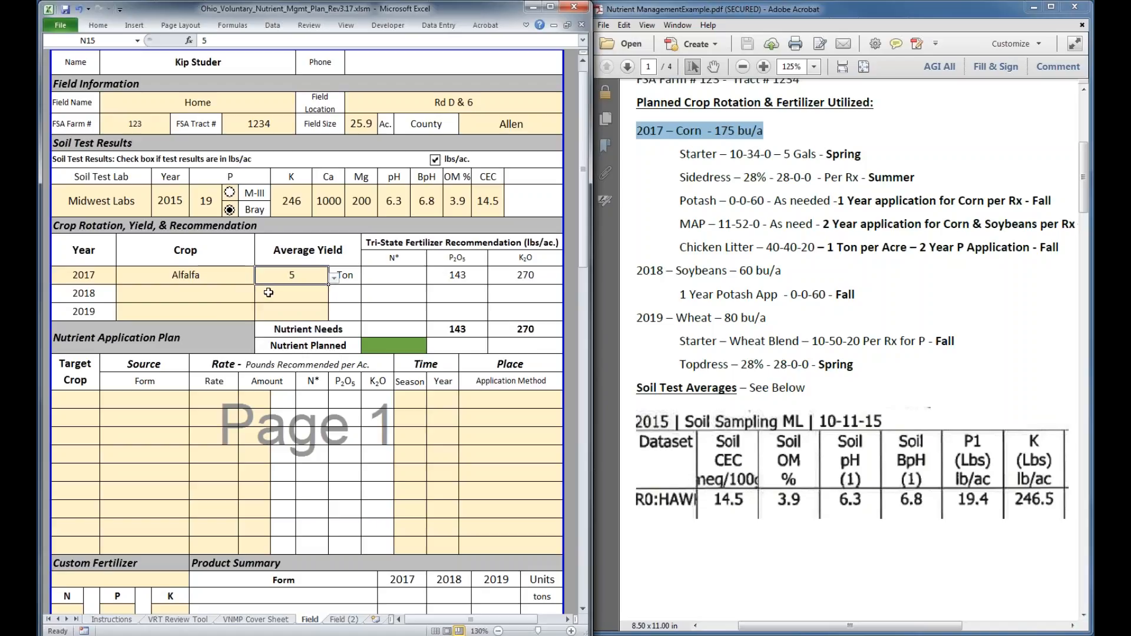
Set the 2017 crop back to Corn with an average yield of 175 bu
left_click(208, 280)
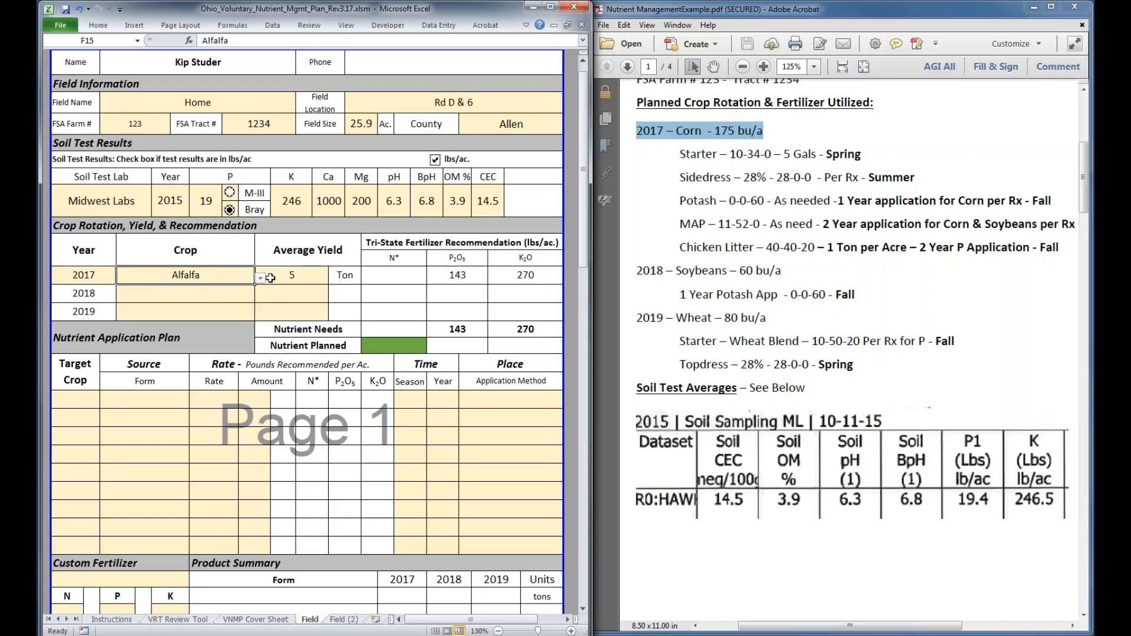
left_click(261, 279)
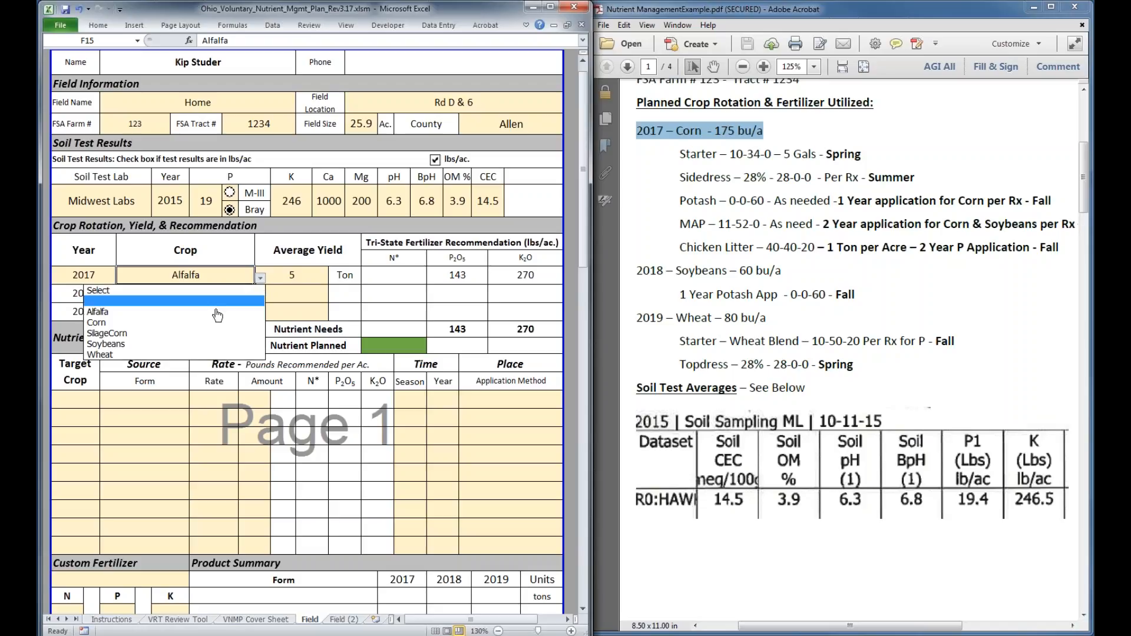
left_click(236, 296)
left_click(318, 280)
type("175")
left_click(318, 295)
left_click(322, 274)
left_click(333, 277)
mouse_move(333, 324)
left_mouse_down()
mouse_move(333, 354)
mouse_move(333, 330)
left_mouse_up()
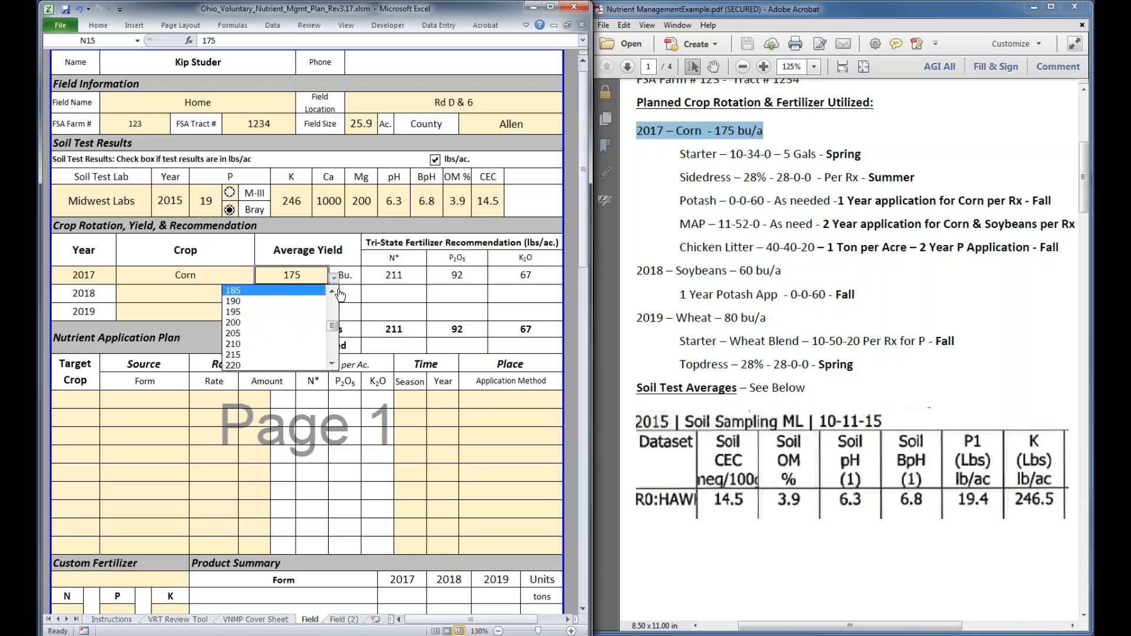
left_click(333, 295)
left_click(277, 312)
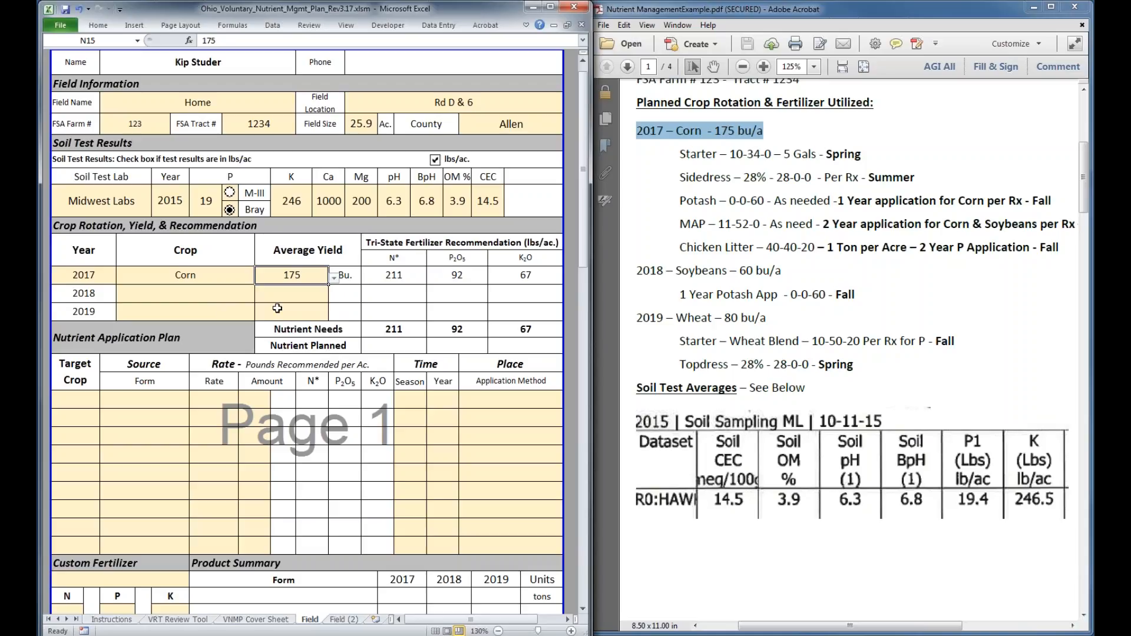
Enter Soybeans as the 2018 crop with an average yield of 60 bu
left_click(176, 296)
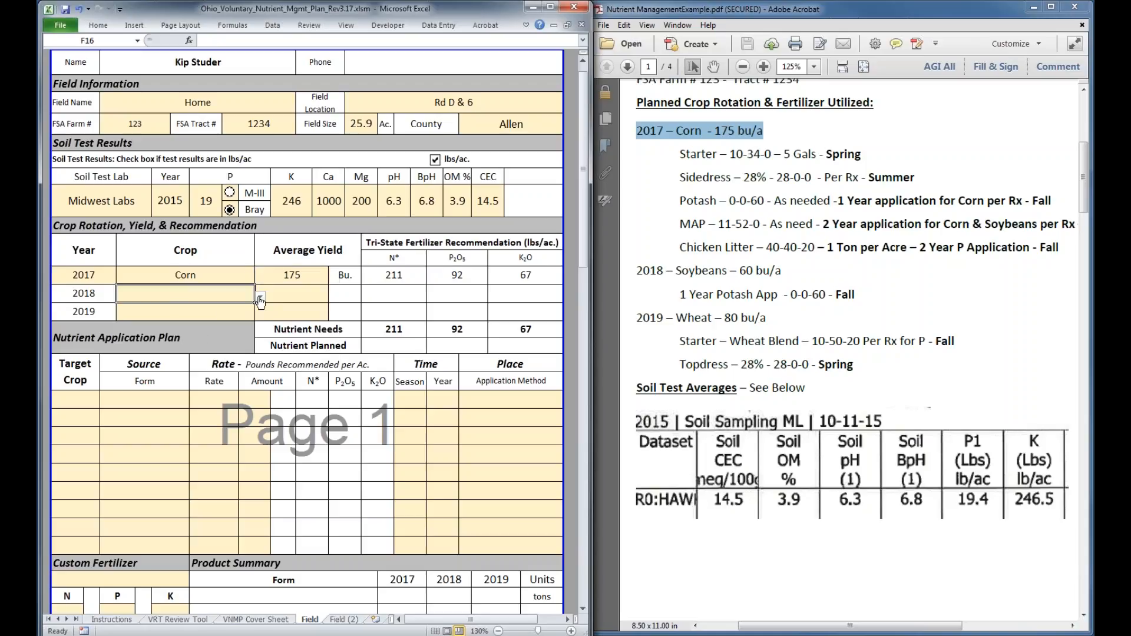
left_click(260, 299)
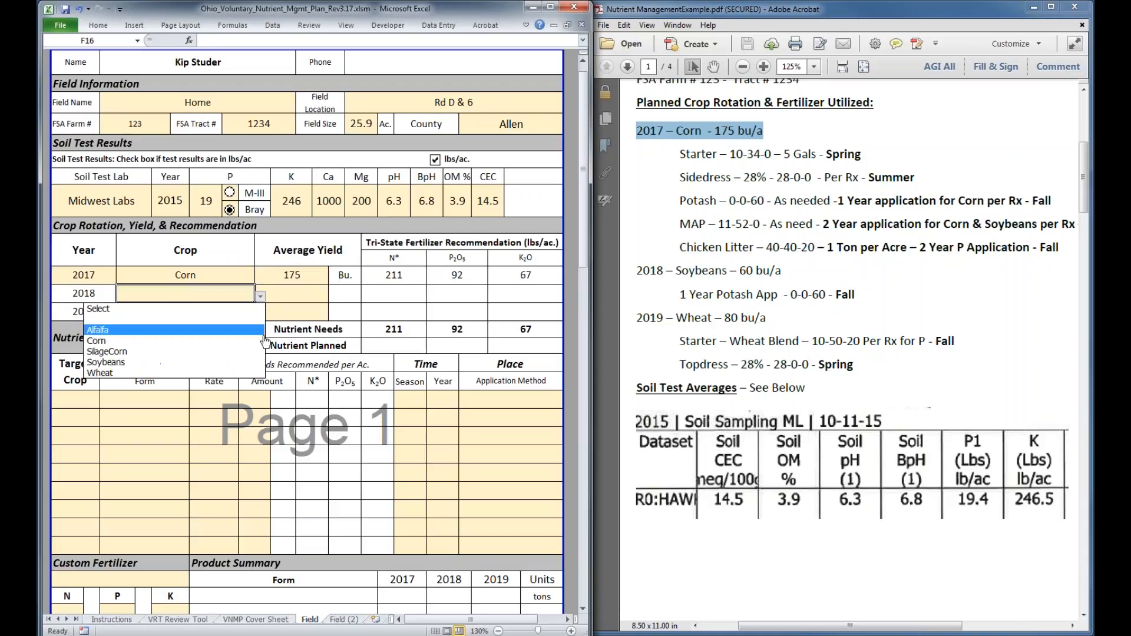
left_click(103, 356)
key("Tab")
type("60")
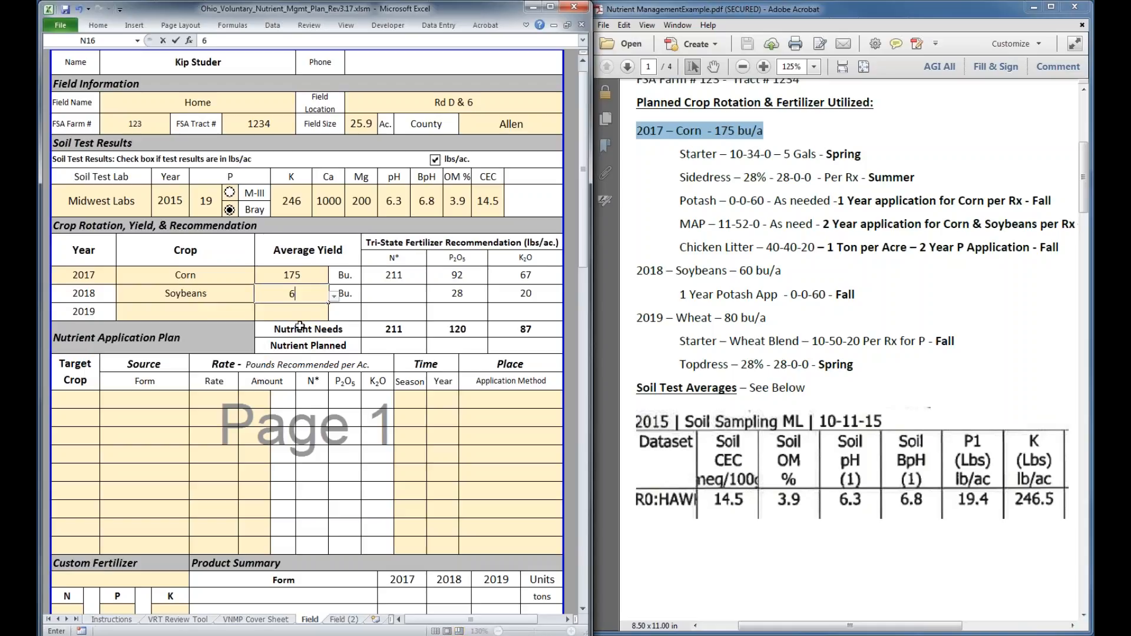
Enter Wheat as the 2019 crop with an average yield of 80 bu
left_click(196, 309)
left_click(260, 317)
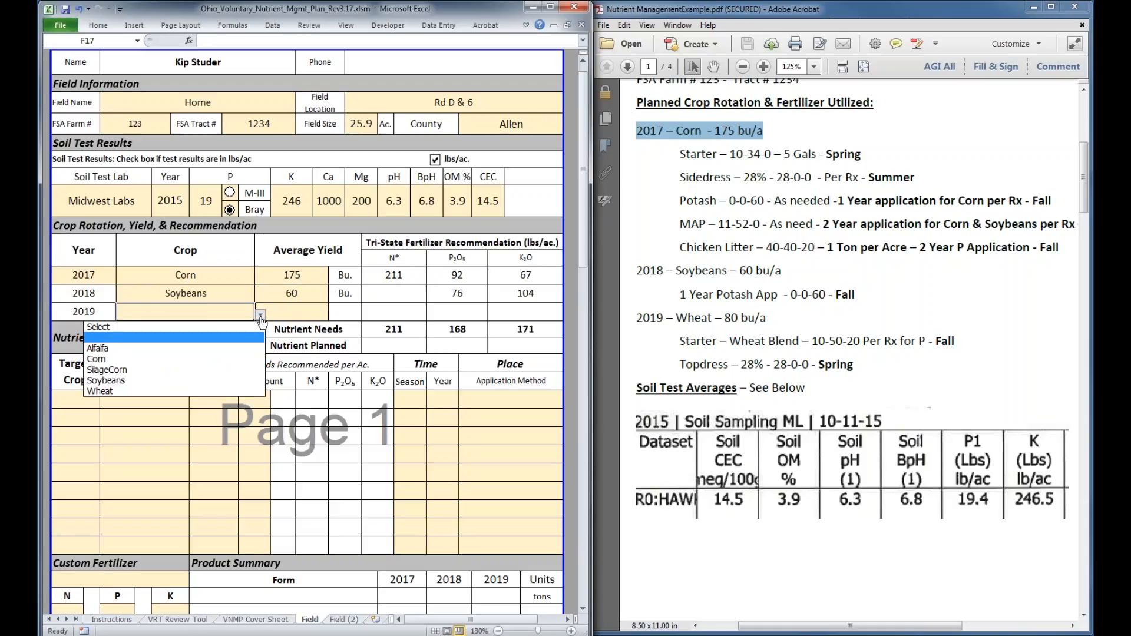
left_click(200, 392)
left_click(308, 313)
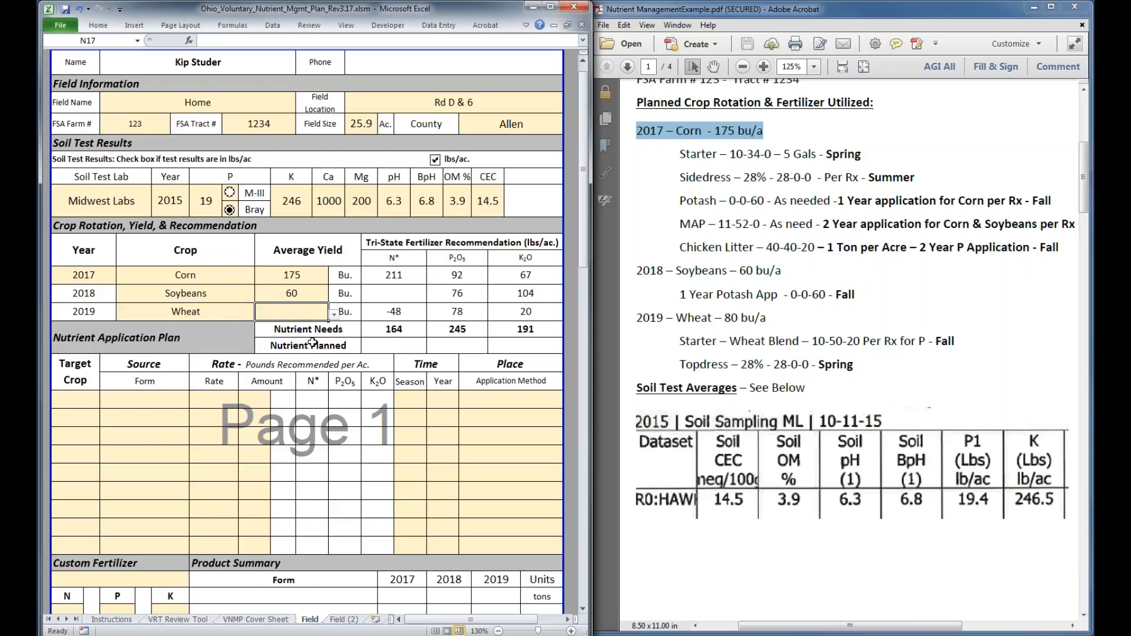
type("80")
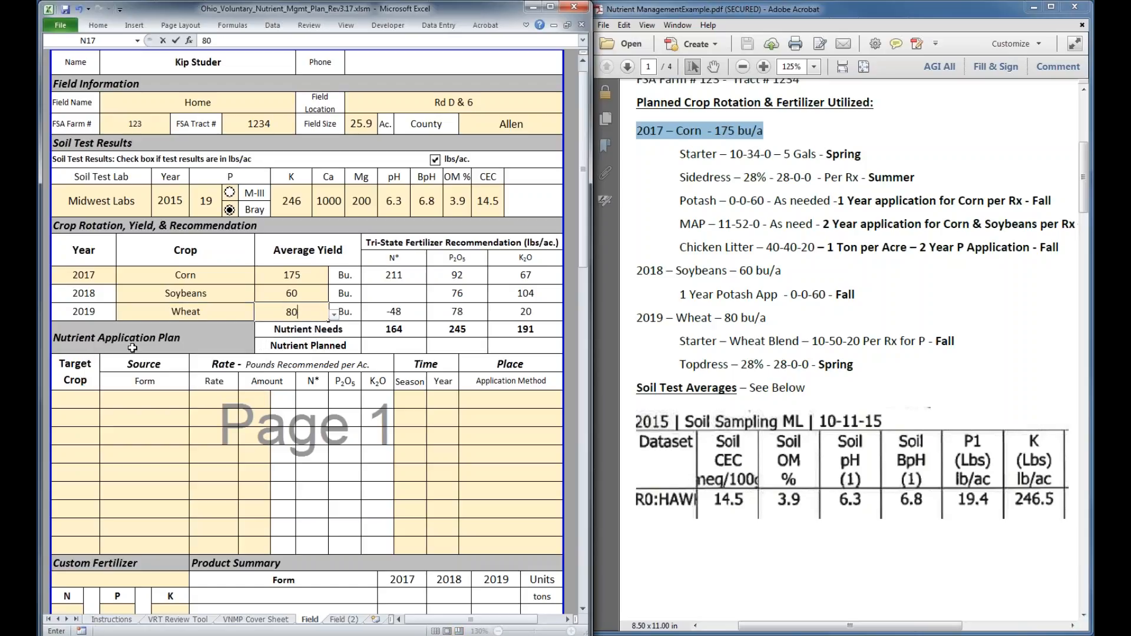
left_click(89, 400)
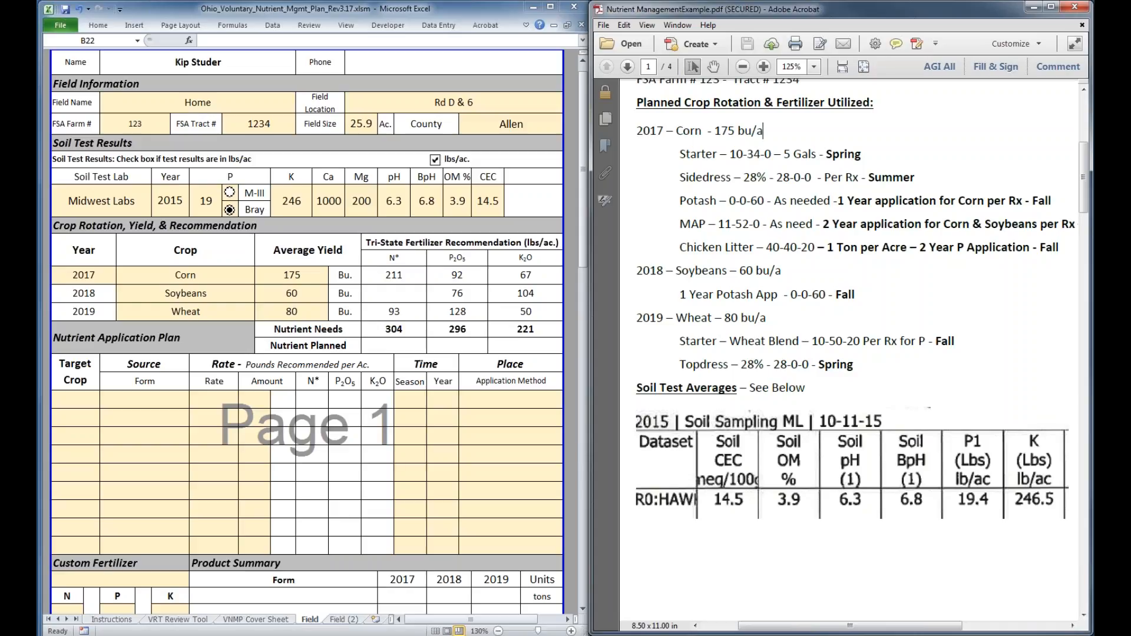
In the first Nutrient Application Plan row, choose Corn as the target crop and APP - (10-34-0) as the source form
left_click(79, 397)
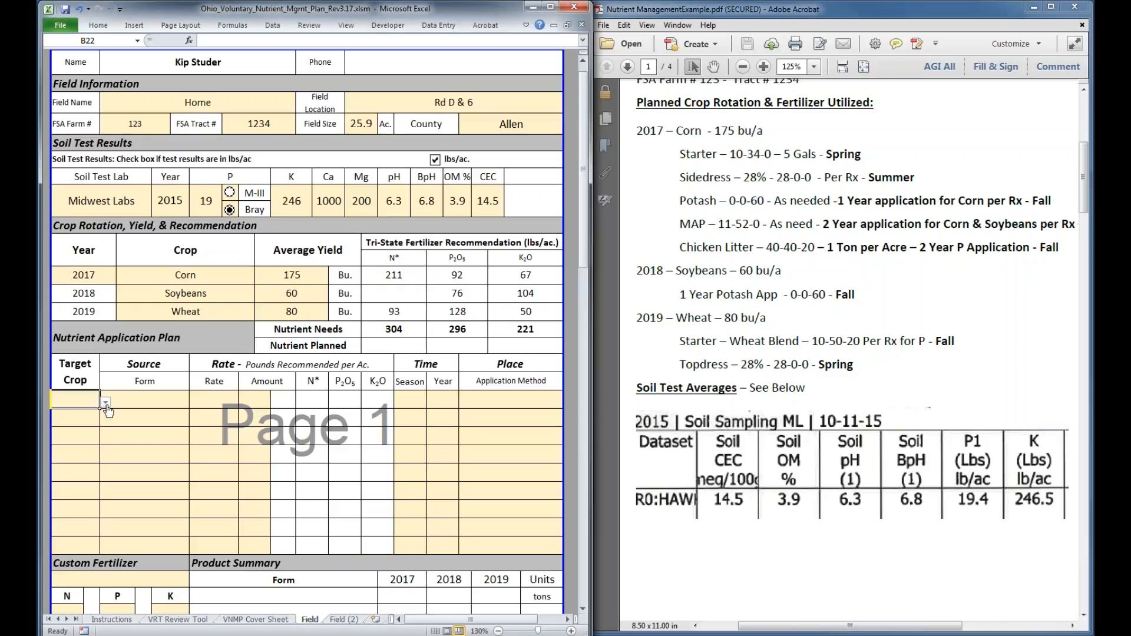
left_click(106, 403)
left_click(70, 425)
left_click(147, 399)
left_click(195, 405)
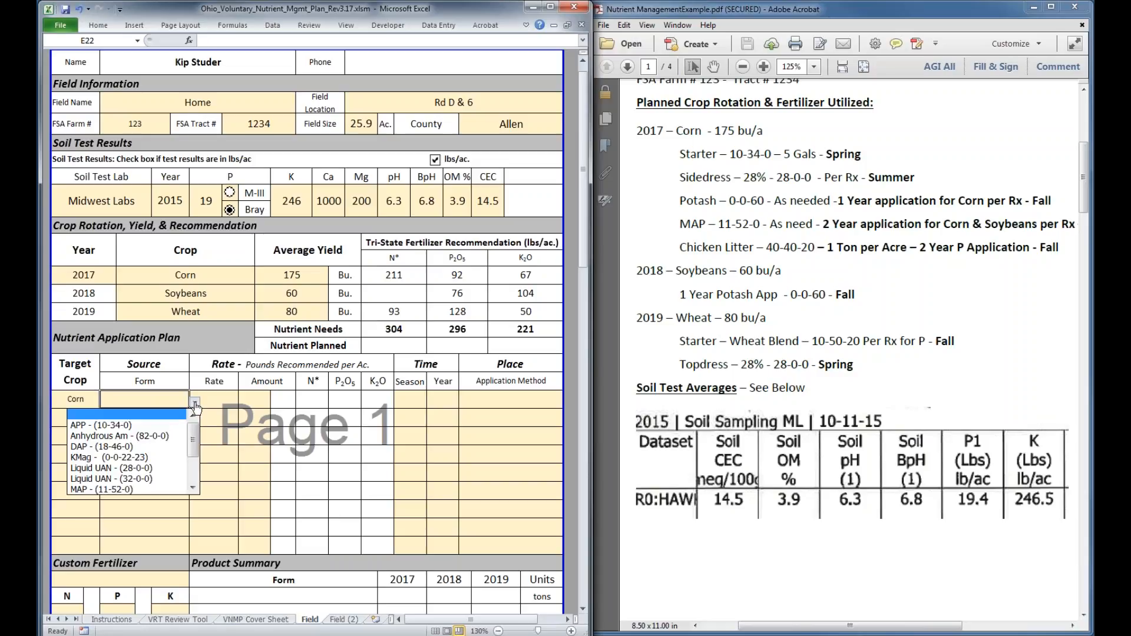
left_click(140, 427)
Set the corn APP application's rate to Starter and its amount to 5 gal
left_click(214, 399)
left_click(244, 401)
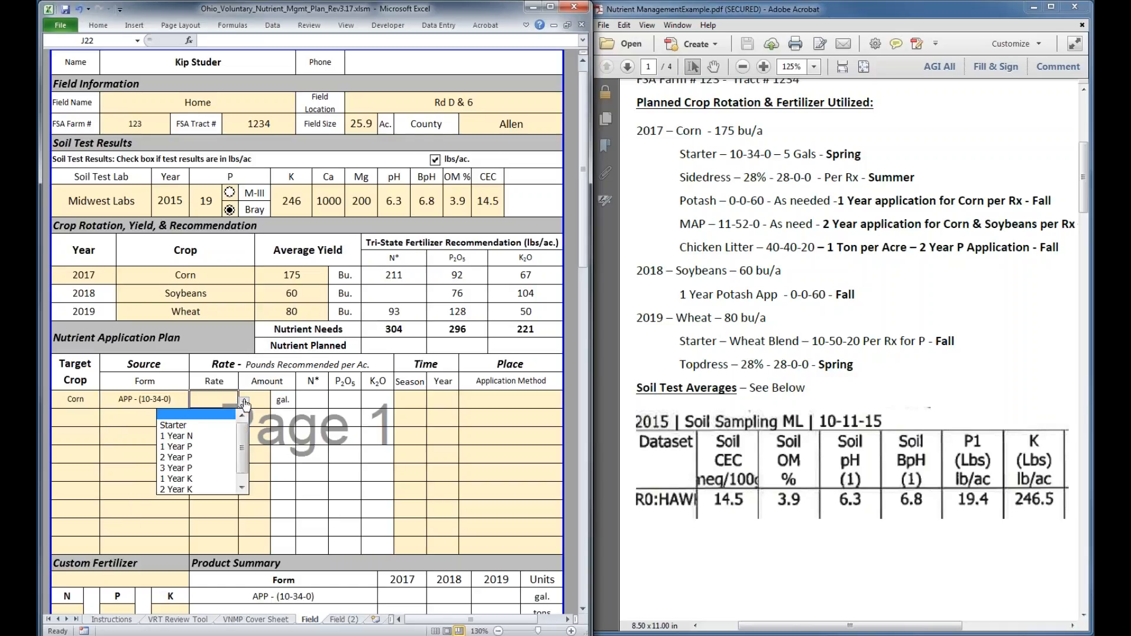
left_click(217, 448)
left_click(243, 401)
left_click(232, 411)
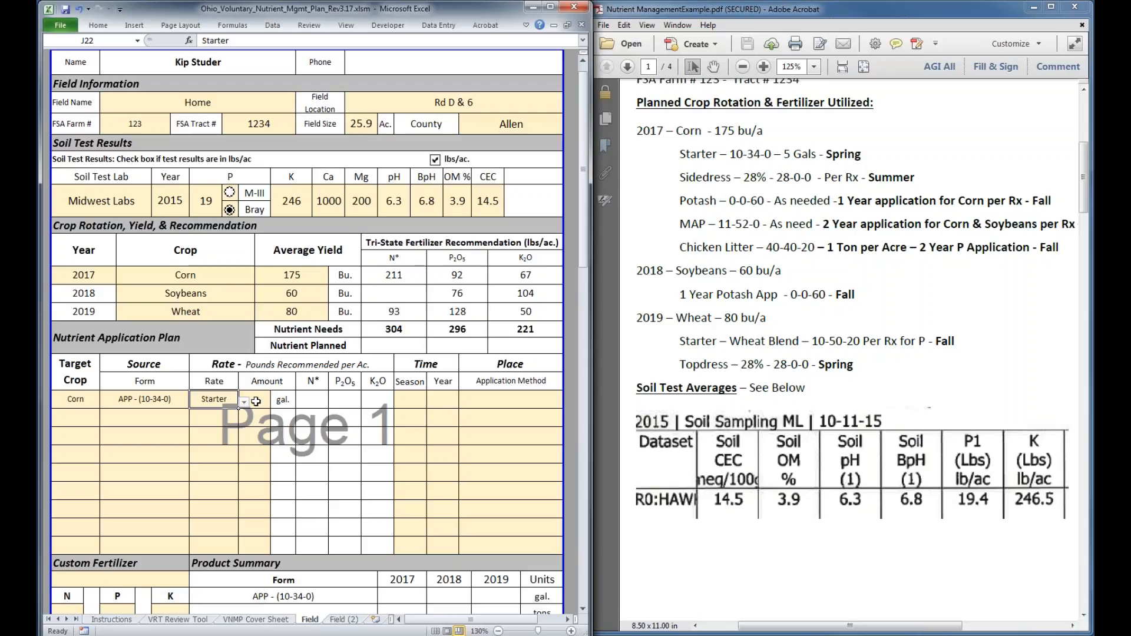
left_click(244, 400)
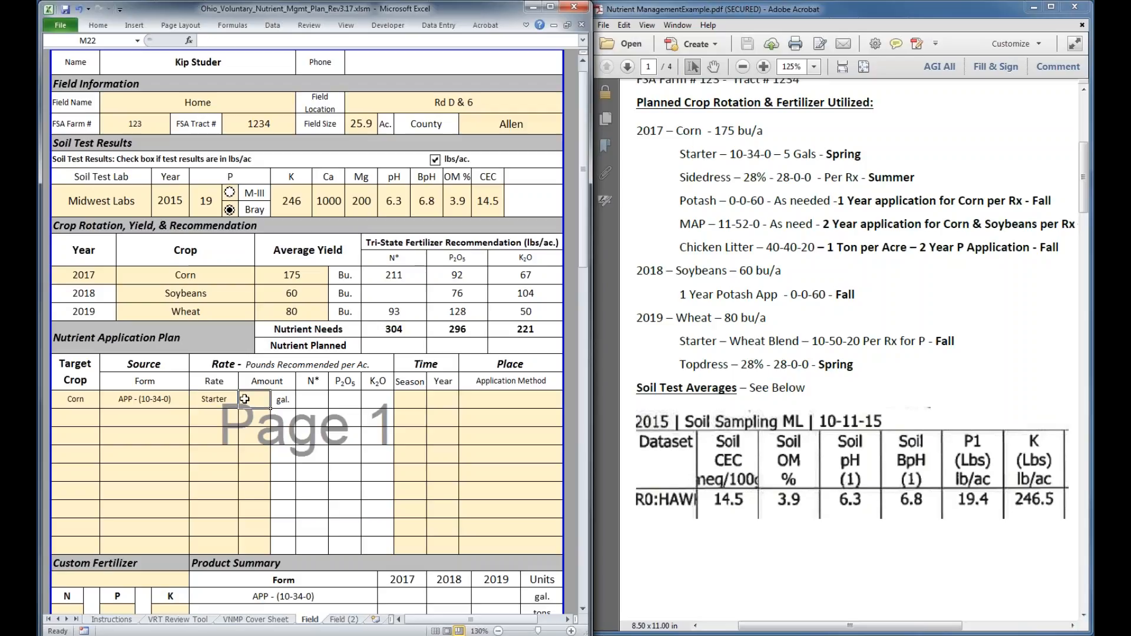
type("5")
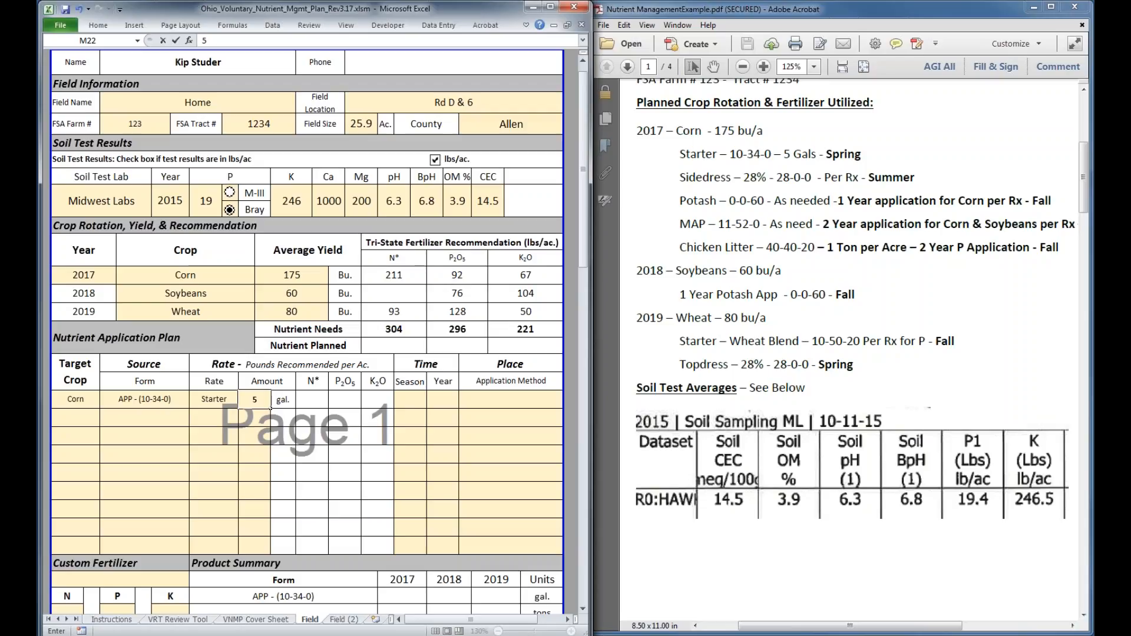
Set the corn APP application's season to Spring and its year to 2017
left_click(410, 406)
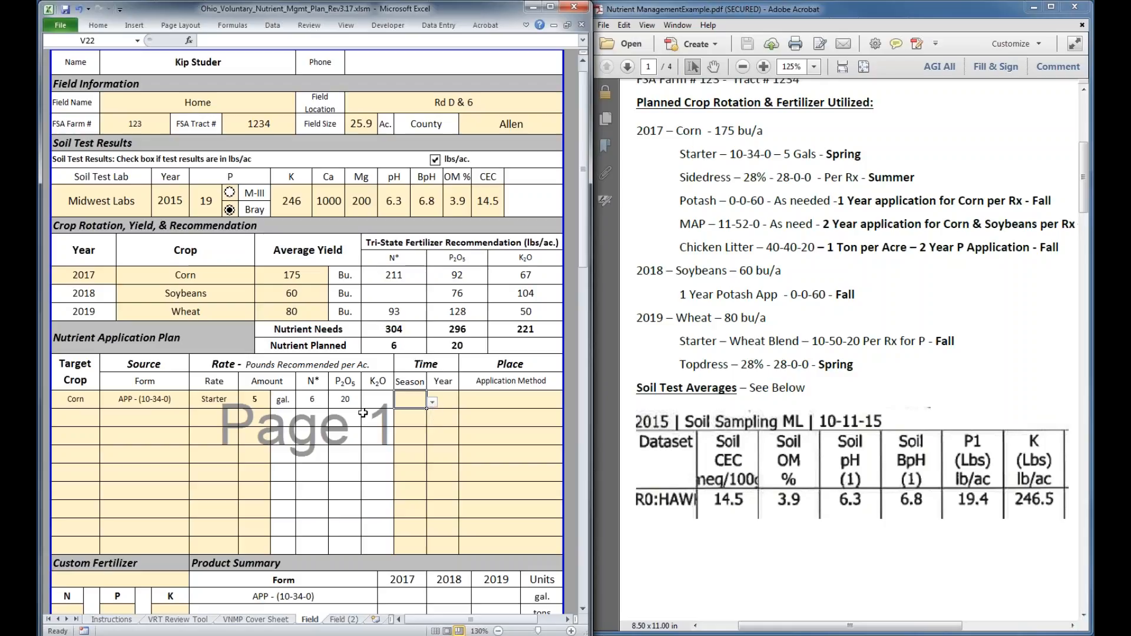
left_click(433, 403)
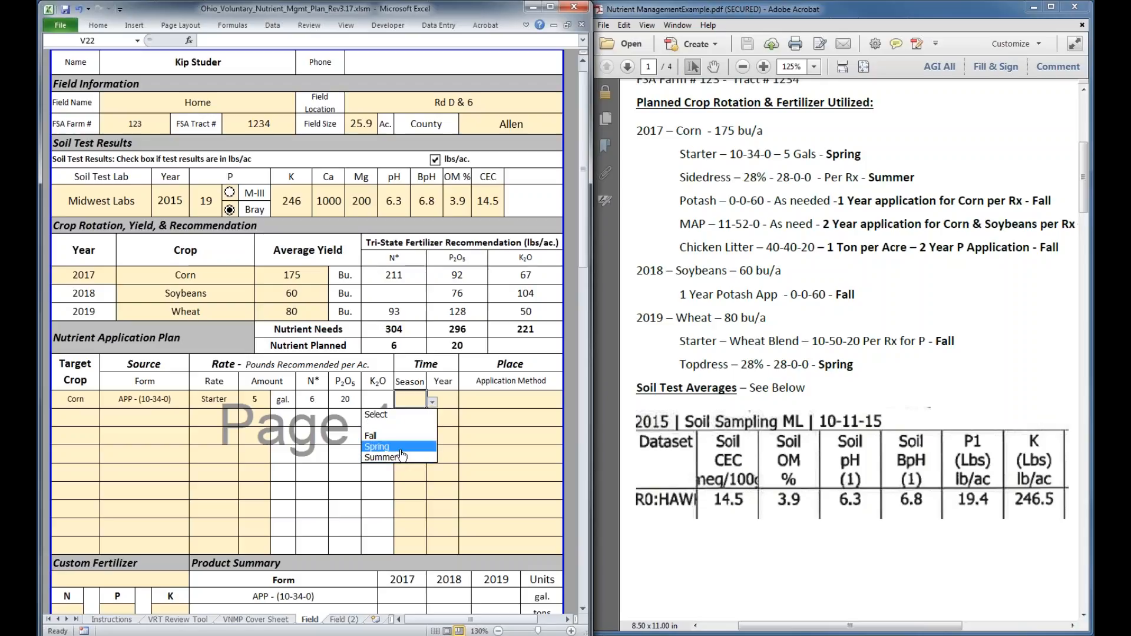
left_click(401, 452)
left_click(444, 400)
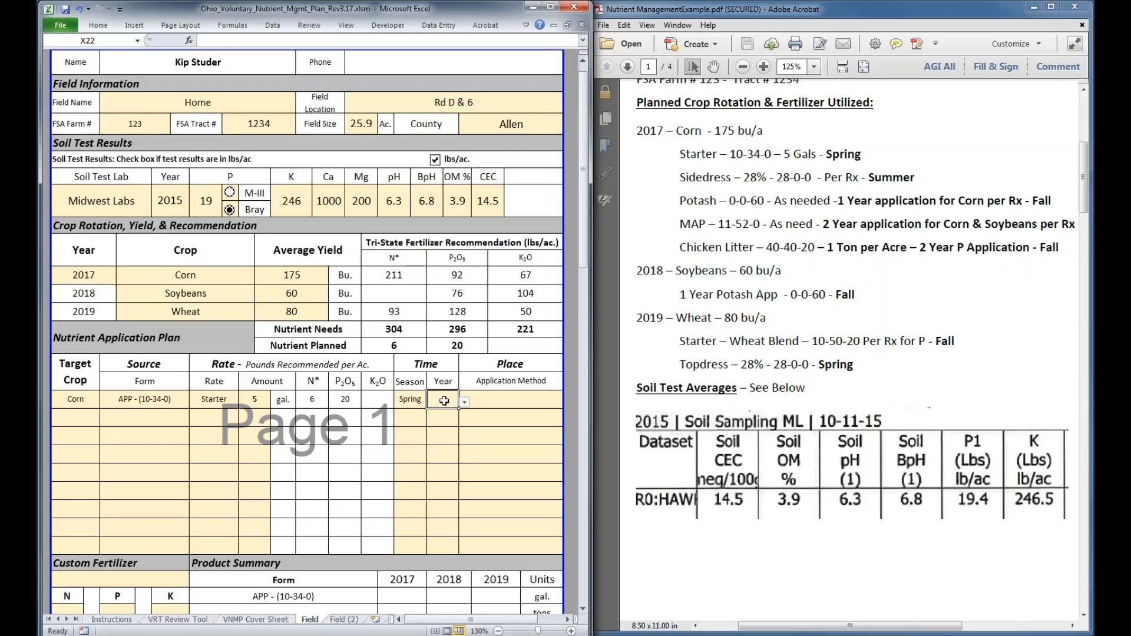
type("2017")
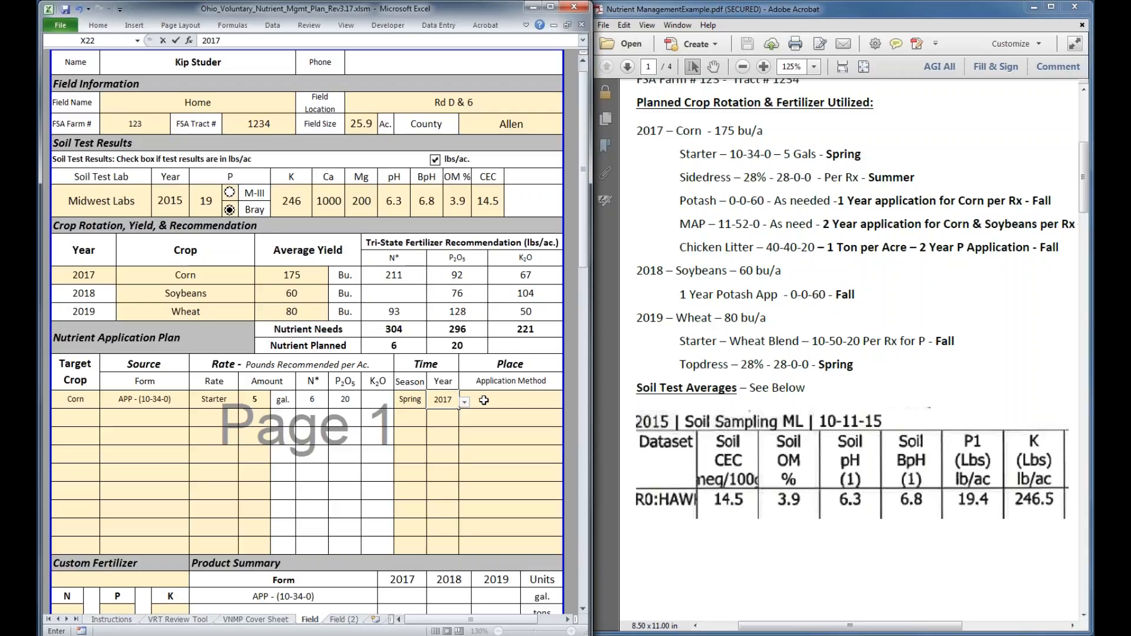
Choose Starter as the application method for the corn APP application
left_click(483, 400)
left_click(569, 402)
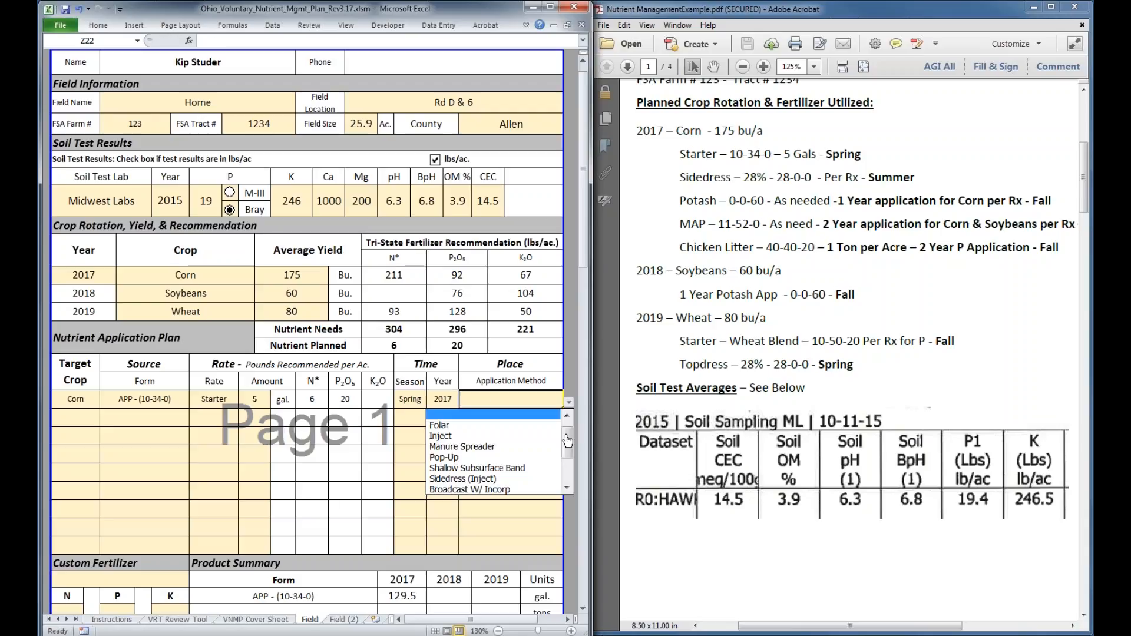
left_click_drag(567, 441, 568, 472)
left_click(494, 490)
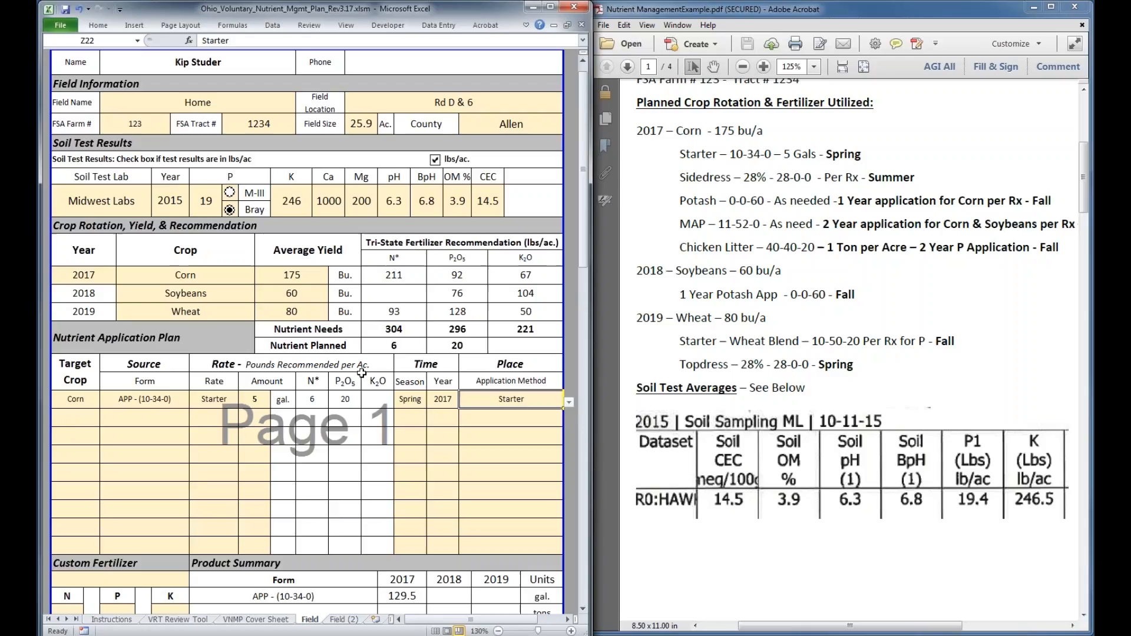
Choose Corn as the target crop in the second Nutrient Application Plan row
left_click(781, 251)
left_click(74, 420)
left_click(78, 420)
left_click(105, 420)
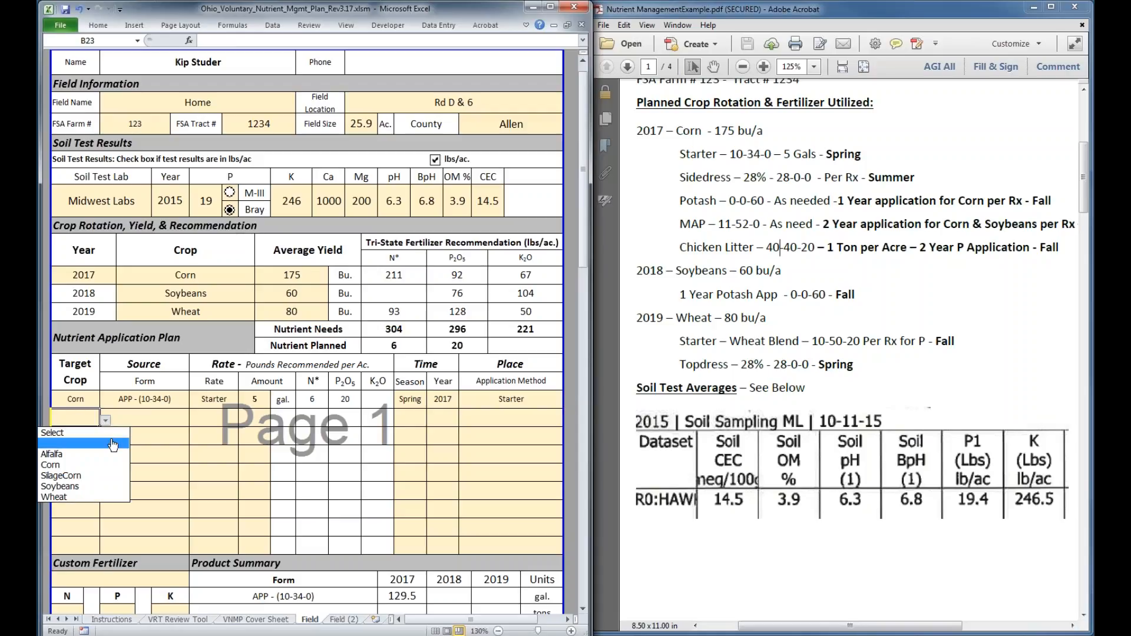
left_click(64, 464)
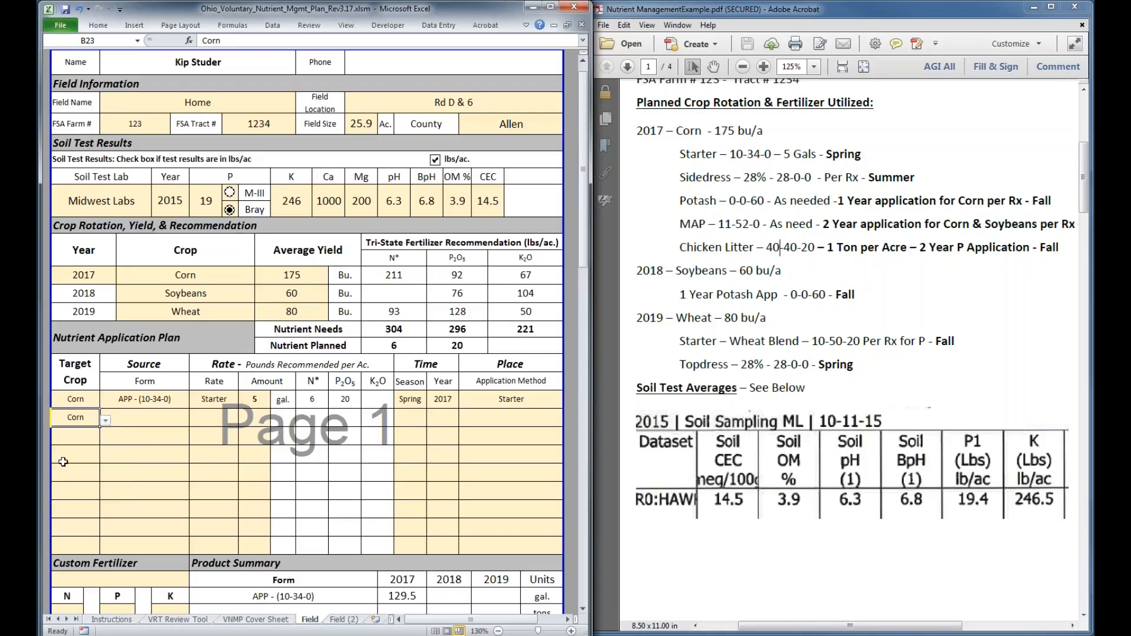
left_click(165, 419)
left_click(195, 420)
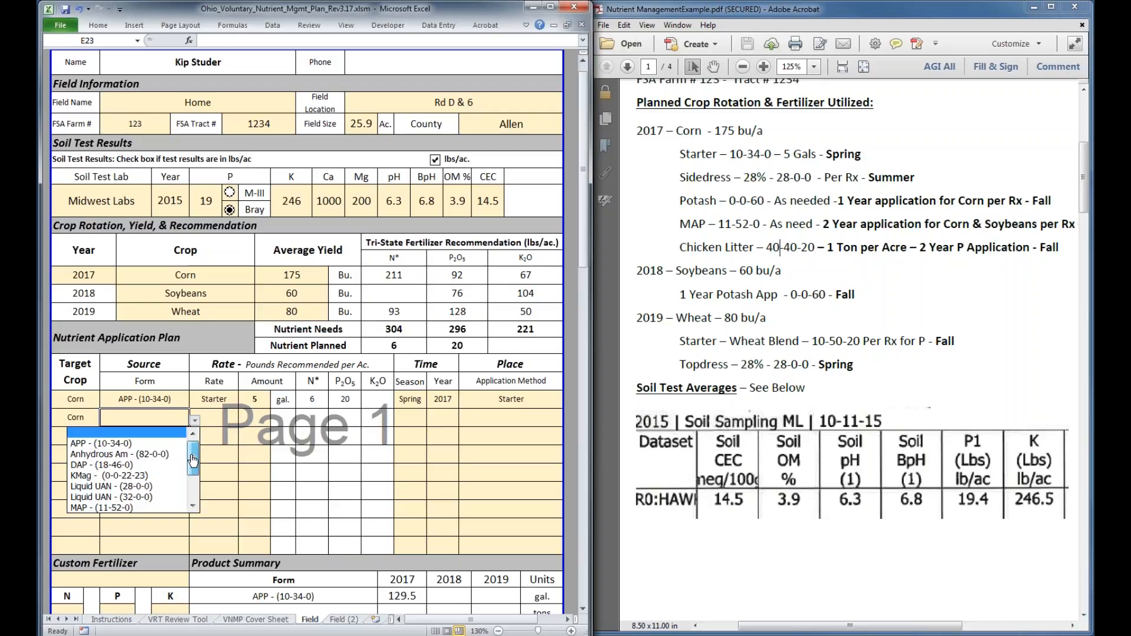
left_click_drag(192, 461, 193, 488)
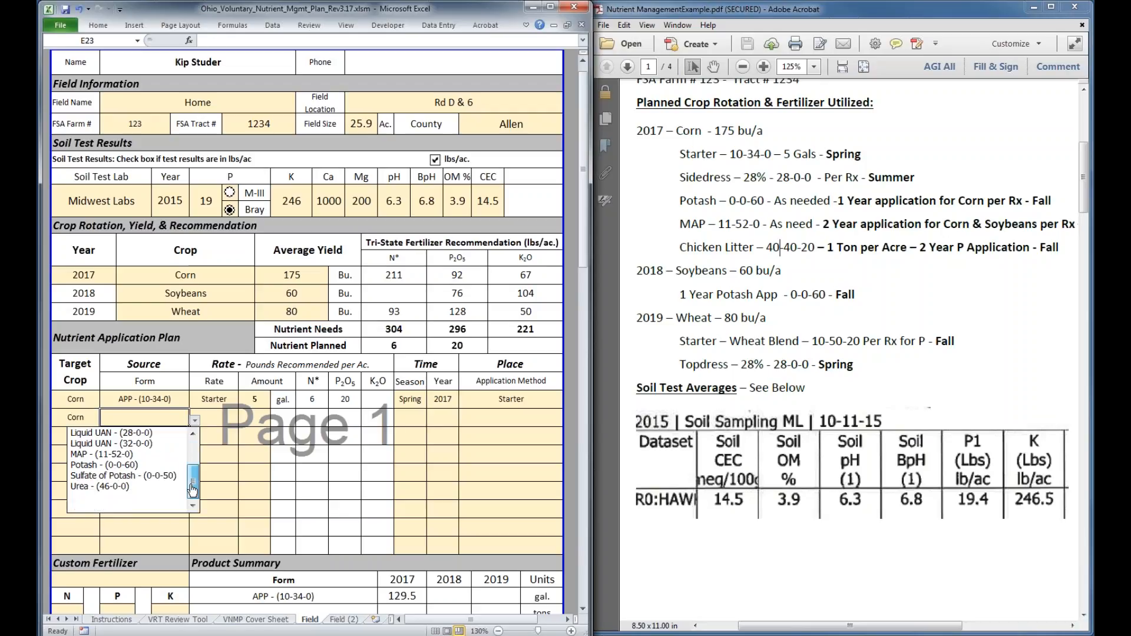
left_click(189, 356)
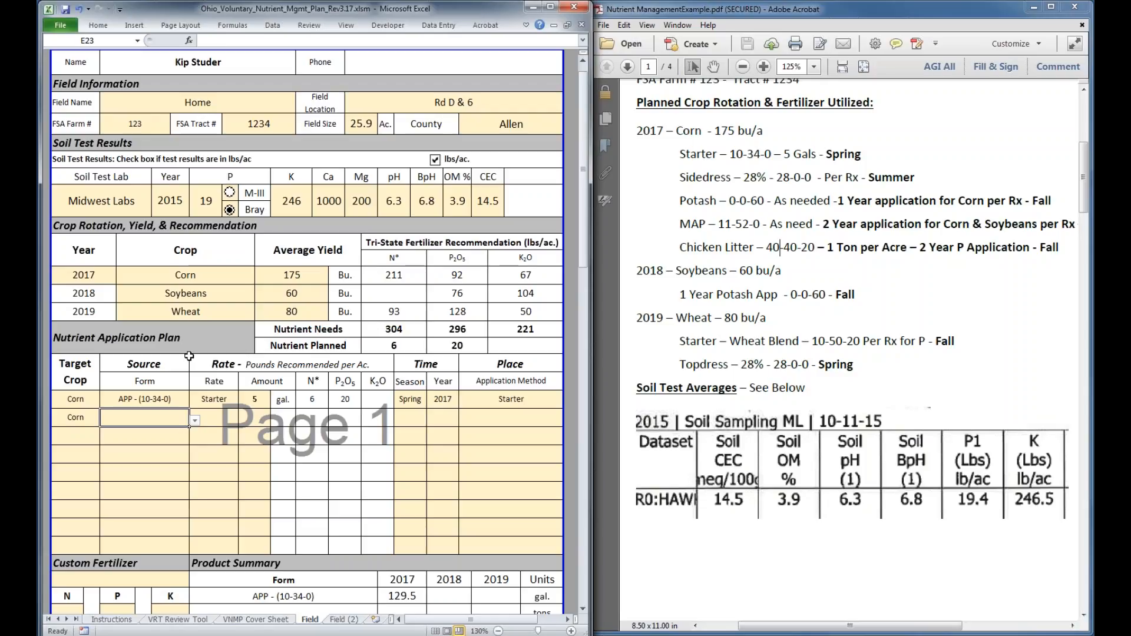
Name the first custom fertilizer Chicken Litter
scroll(189, 356, "down", 1)
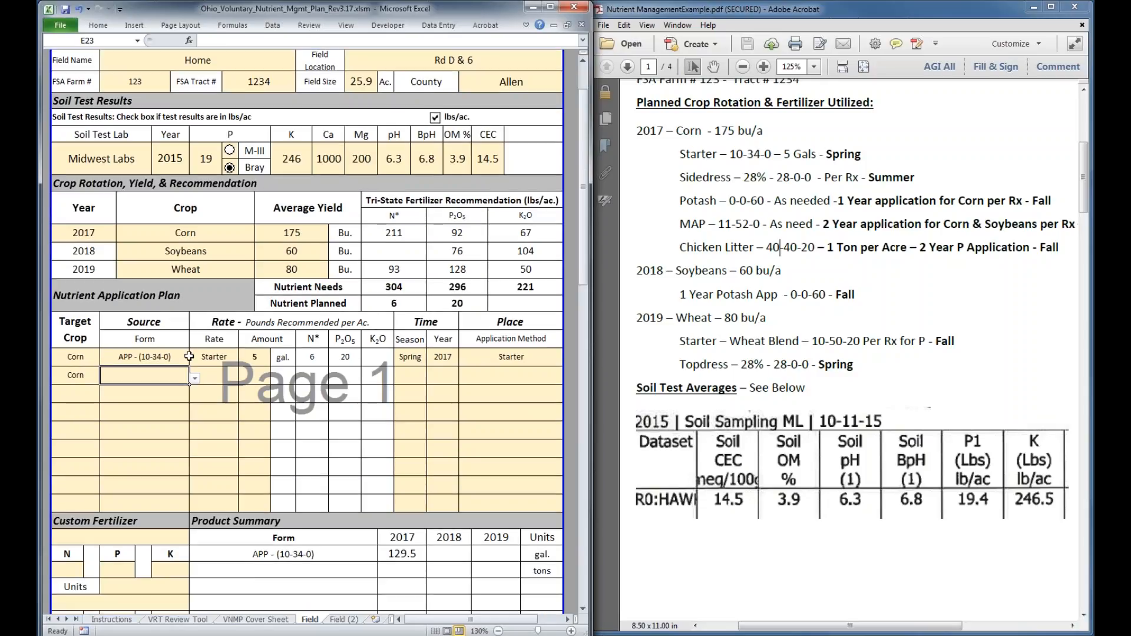
scroll(189, 356, "down", 2)
left_click(120, 429)
type("Chicken Litter")
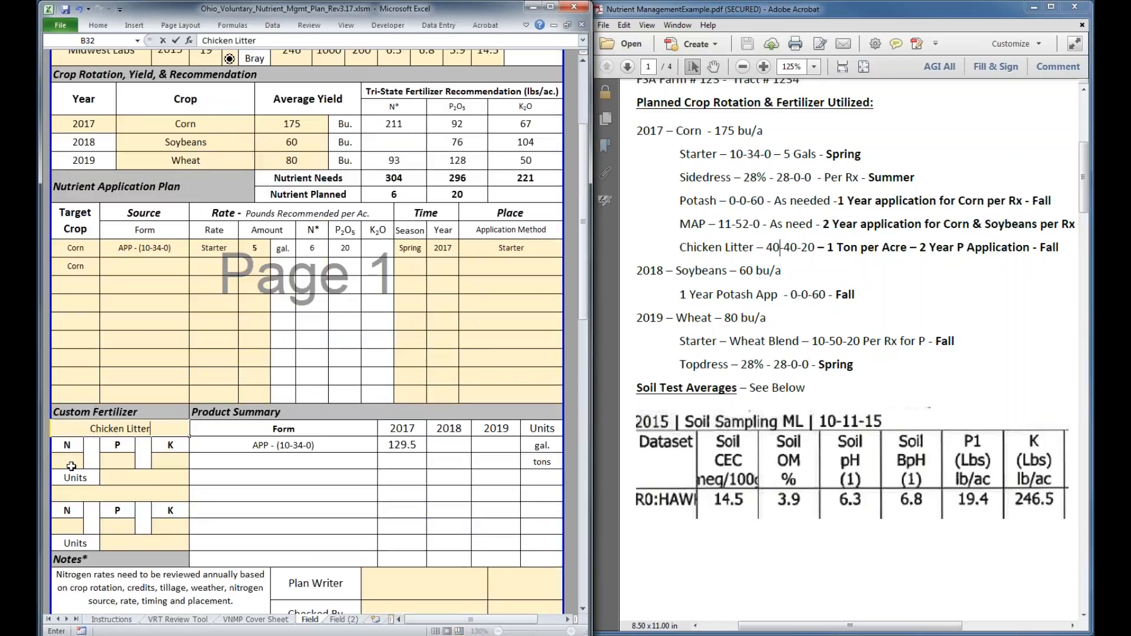
Define the Chicken Litter analysis as 40 N, 40 P and 20 K, with lbs/ton as the units
left_click(71, 467)
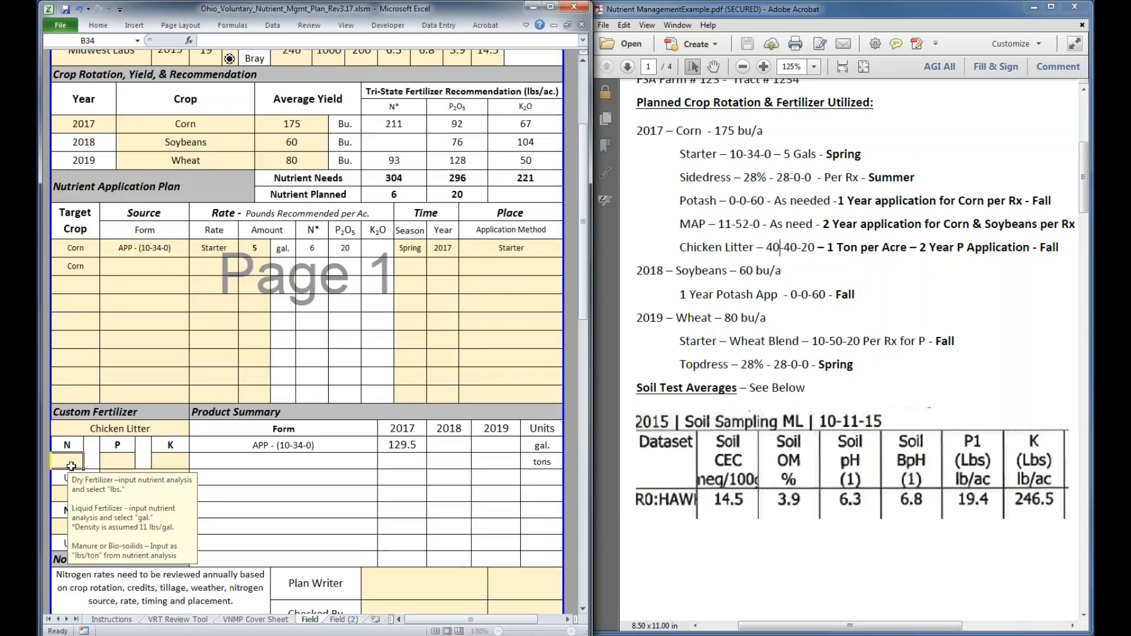
type("40")
key("Tab")
type("40")
key("Tab")
type("20")
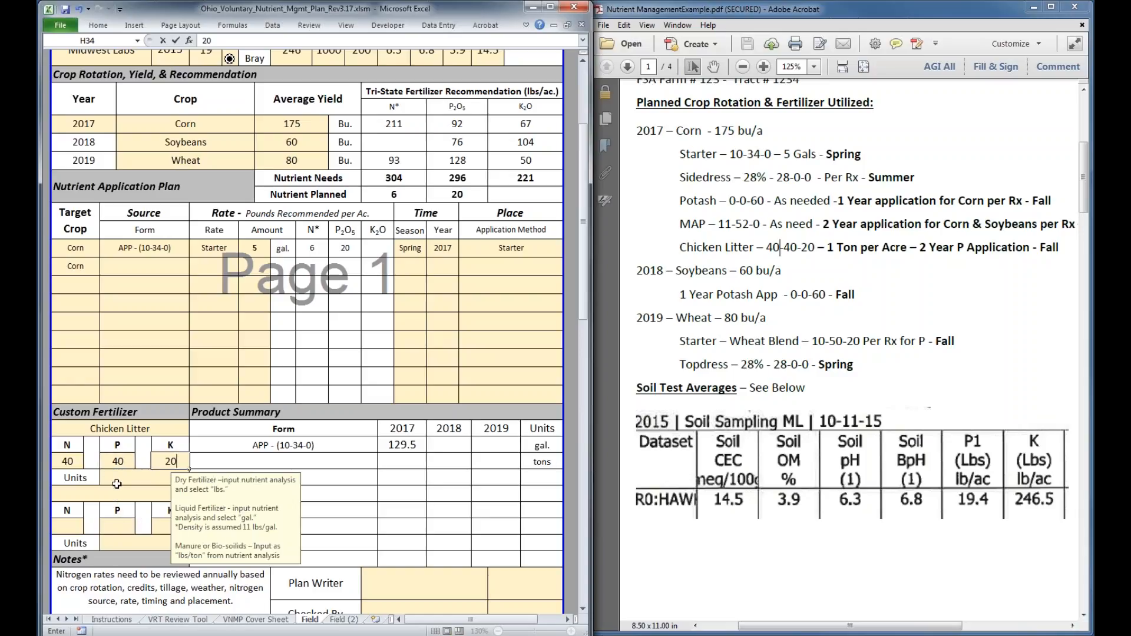
left_click(117, 484)
left_click(195, 484)
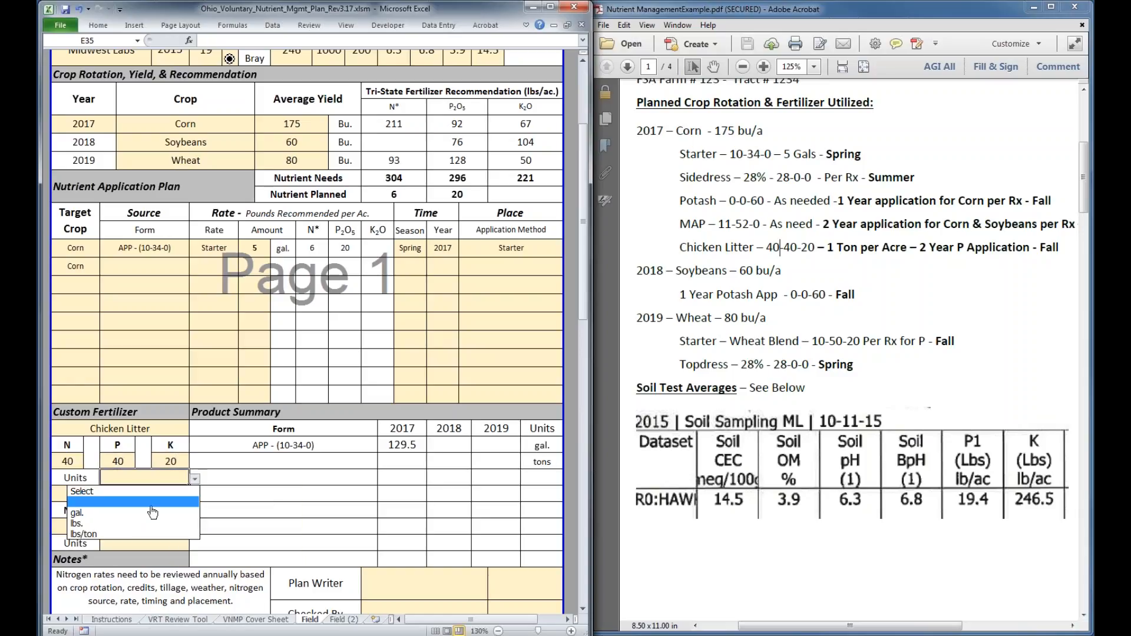
left_click(119, 534)
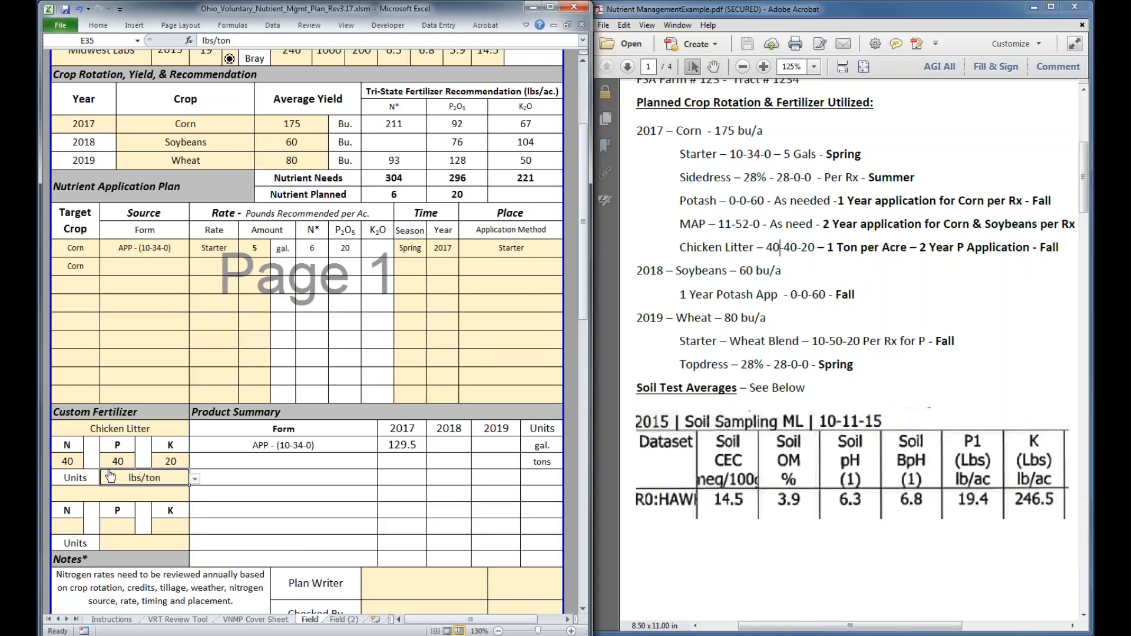
left_click(72, 462)
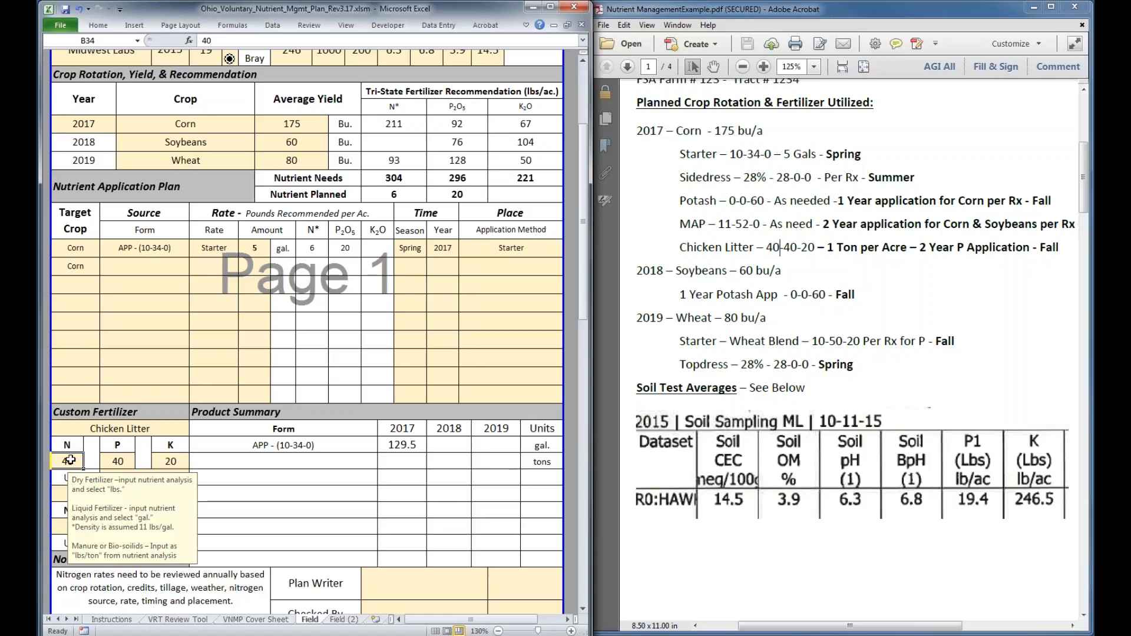
left_click(112, 458)
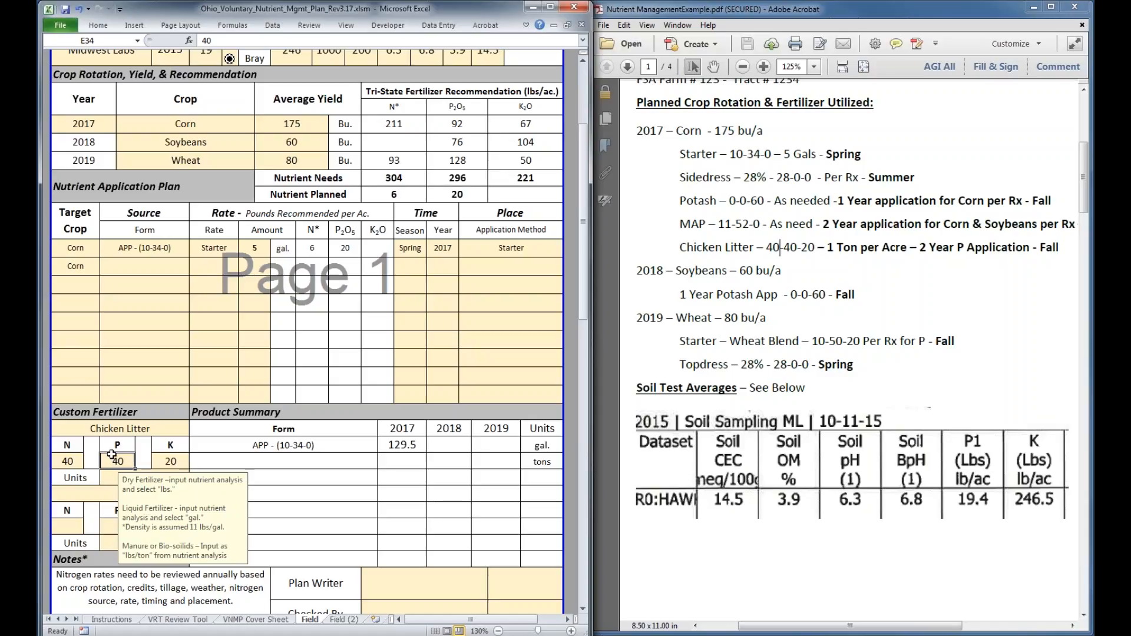
left_click(172, 459)
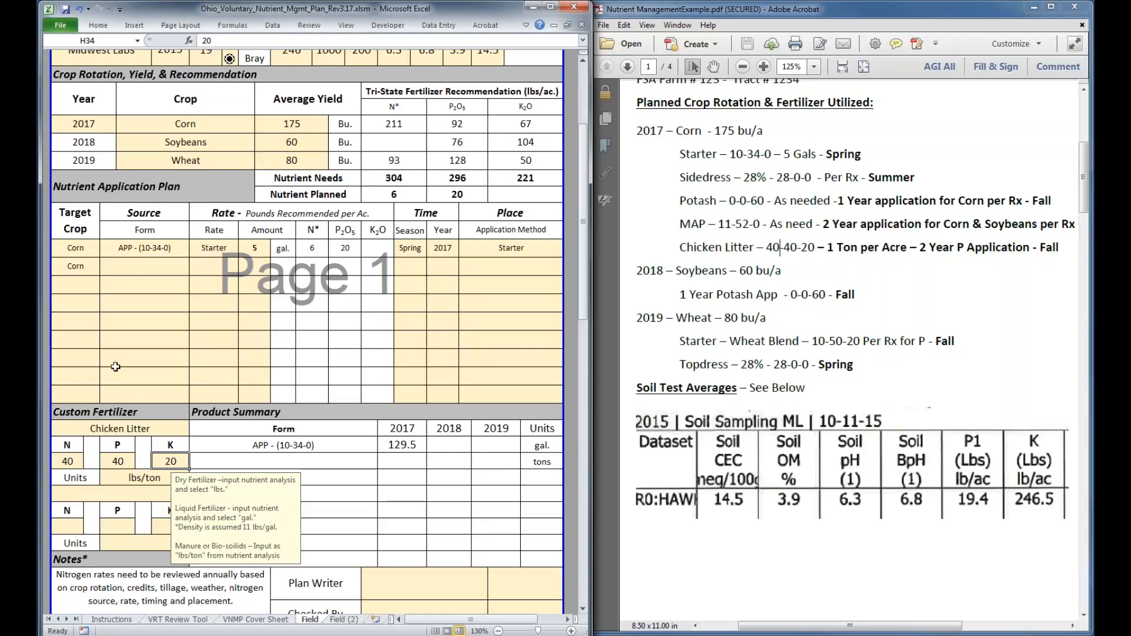
In the second Nutrient Application Plan row, choose Chicken Litter as the source form with a 1 Year P rate
left_click(116, 266)
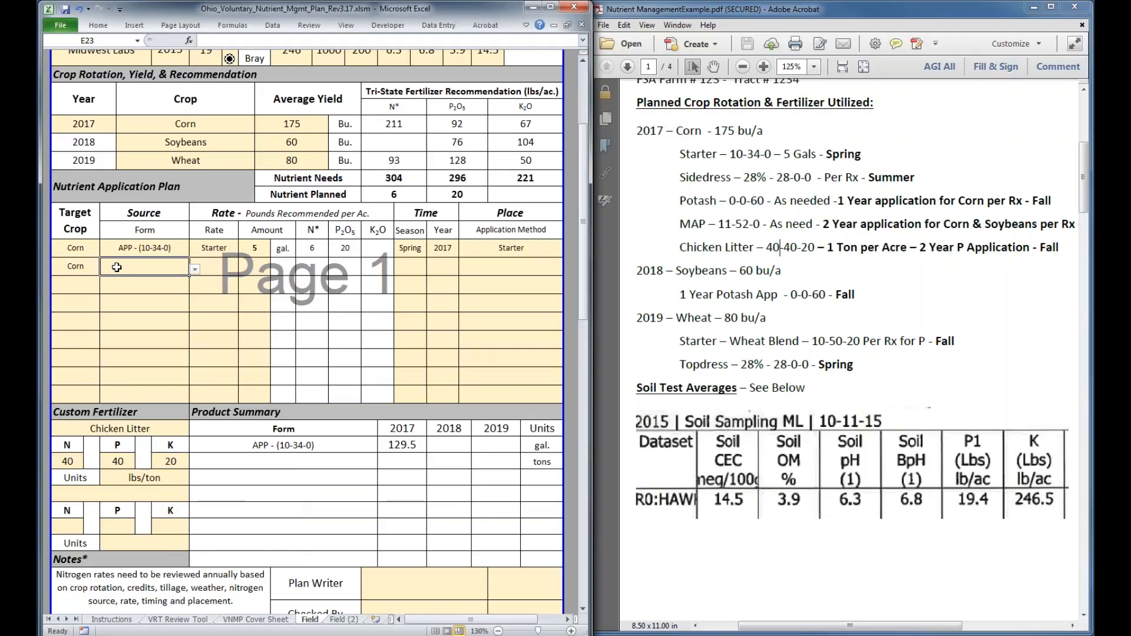
left_click(195, 271)
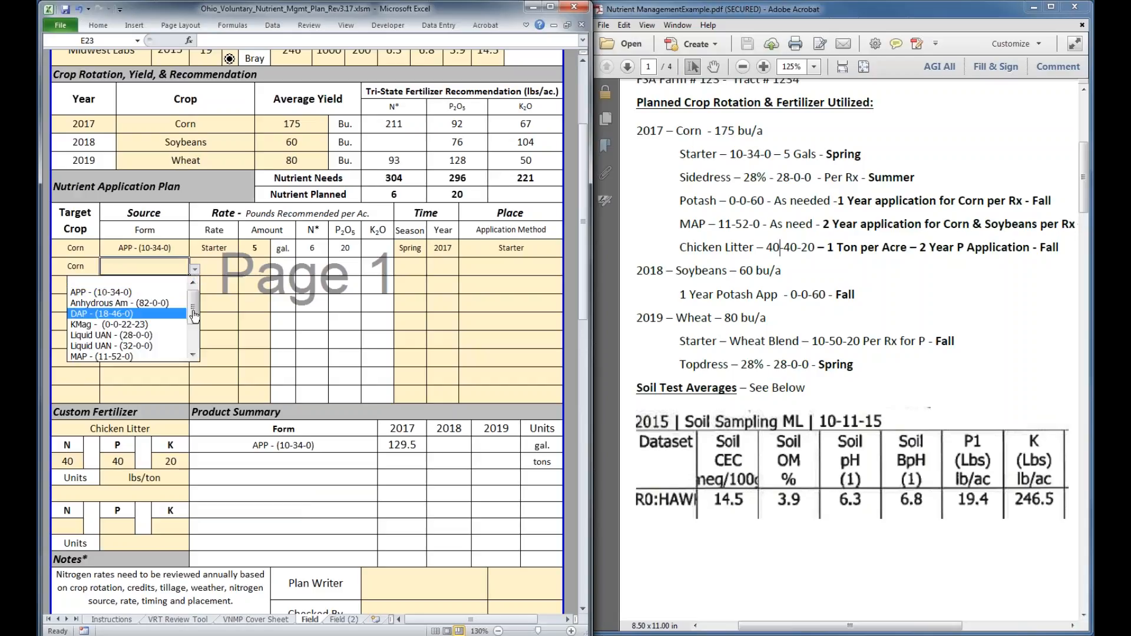
scroll(128, 354, "down", 2)
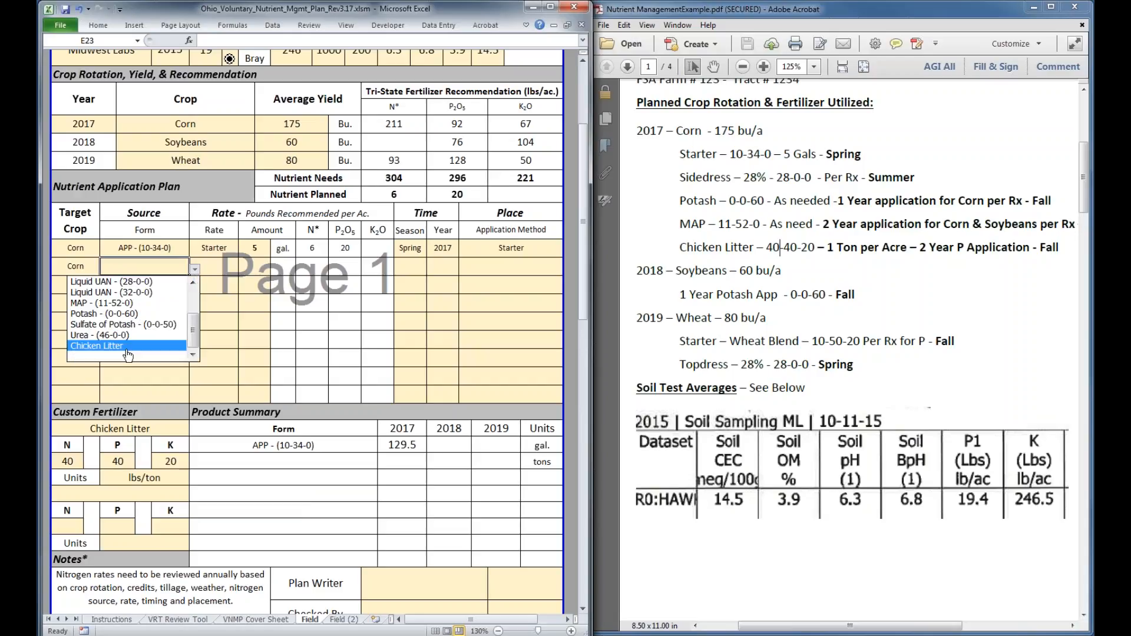
left_click(126, 347)
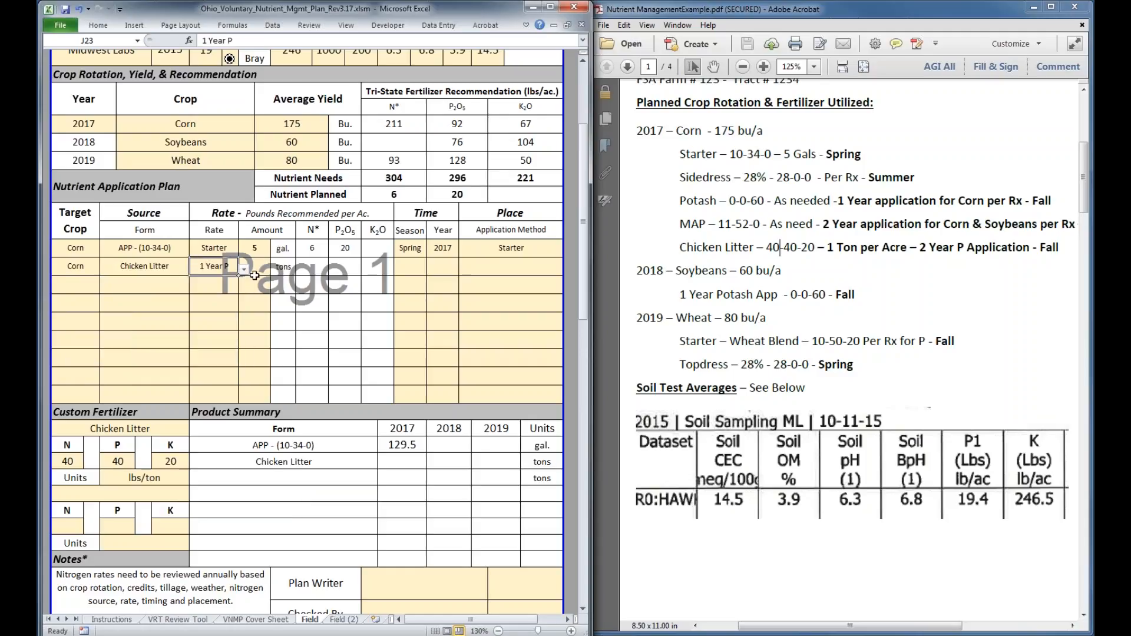
Set the corn Chicken Litter application's amount to 1 ton
left_click(254, 269)
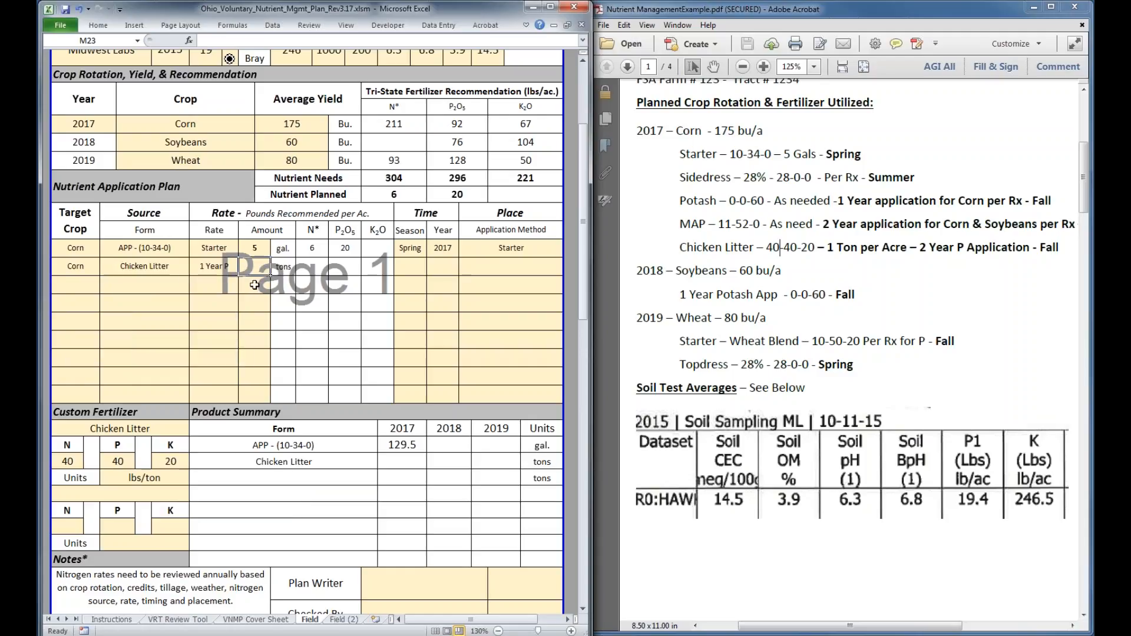
type("1")
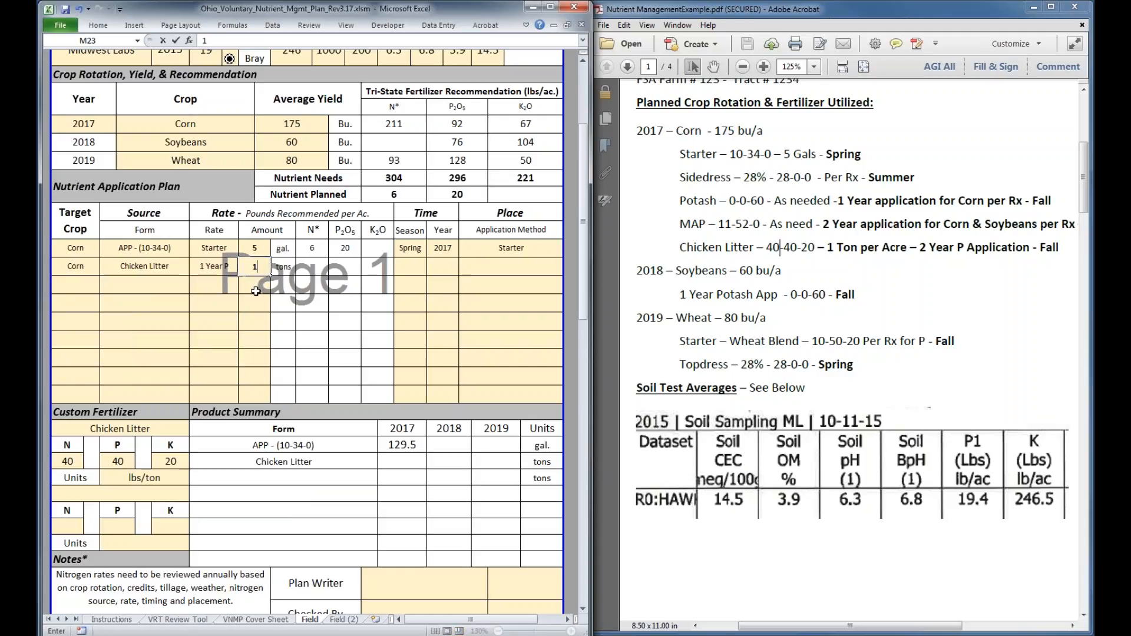
key("ctrl+Return")
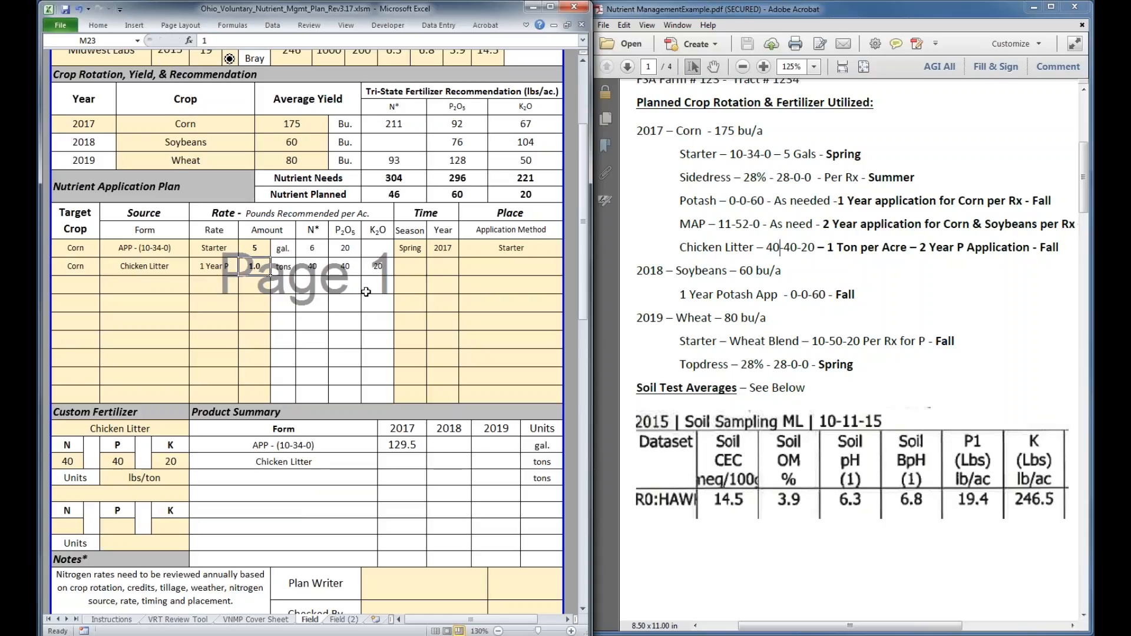
Set the corn Chicken Litter application's season to Fall and its year to 2016
left_click(405, 269)
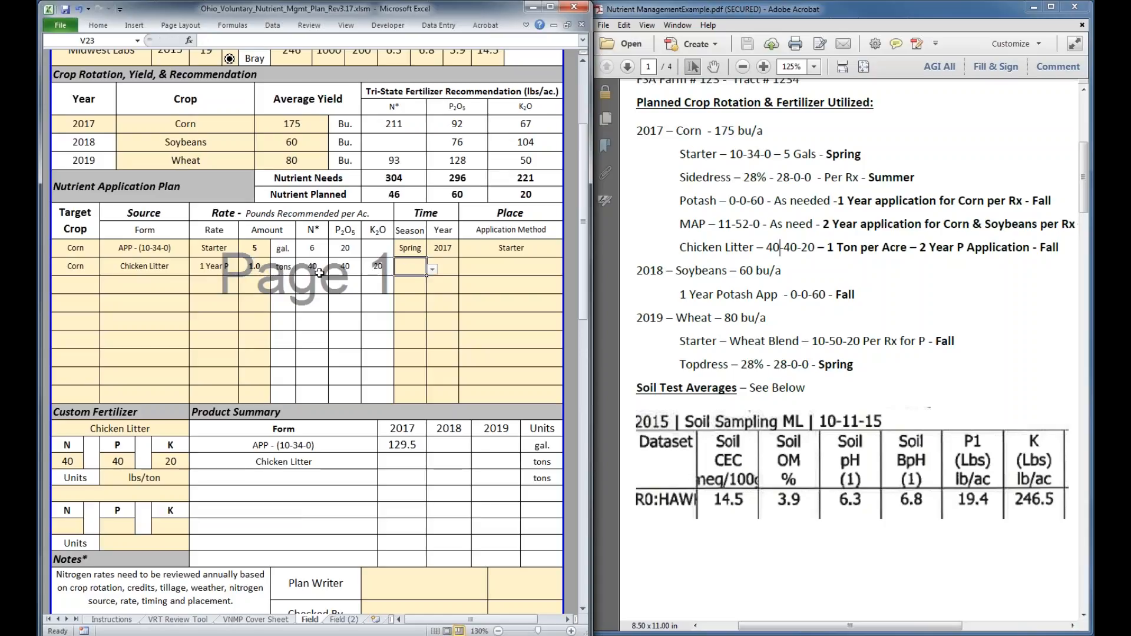
left_click(433, 270)
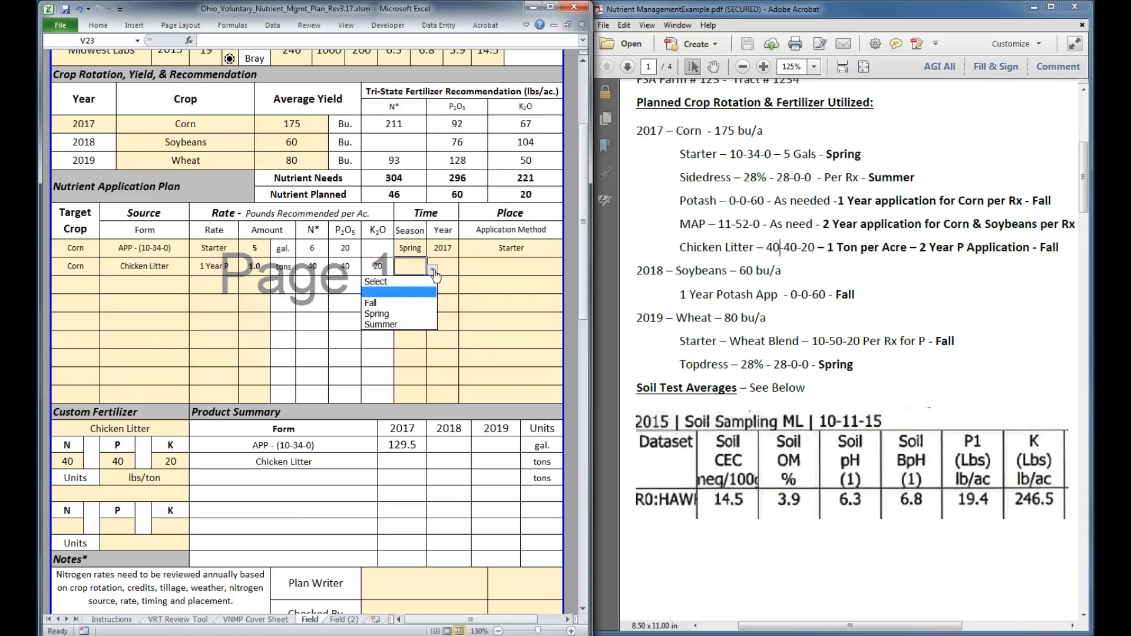
left_click(400, 304)
key("Tab")
type("2016")
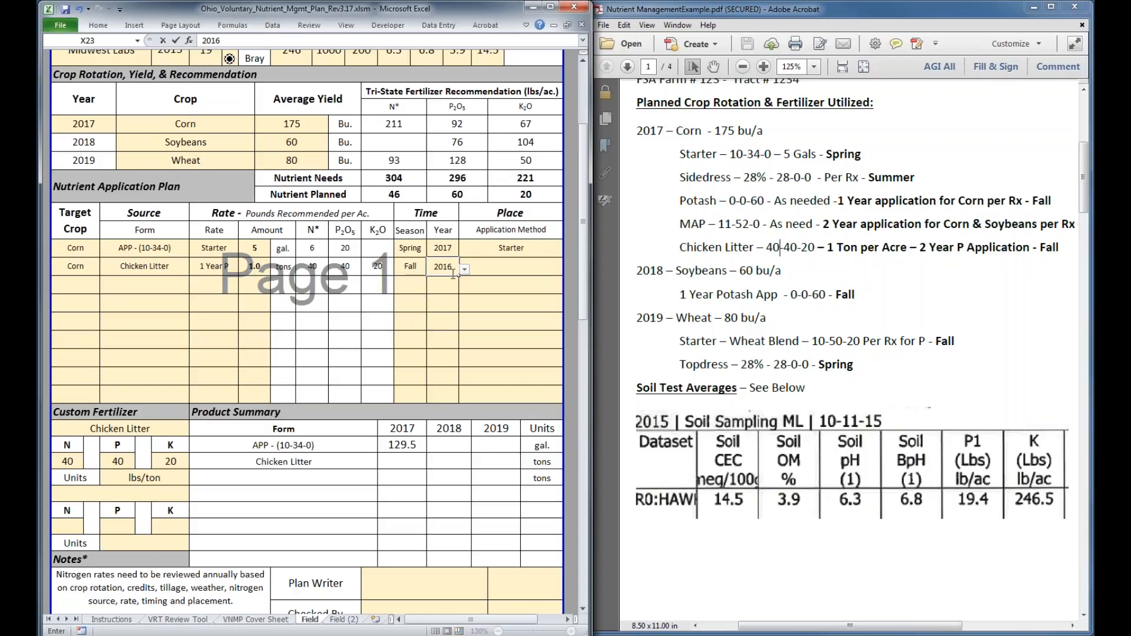
Choose Broadcast W/ Incorp as the application method for the corn Chicken Litter application
left_click(509, 270)
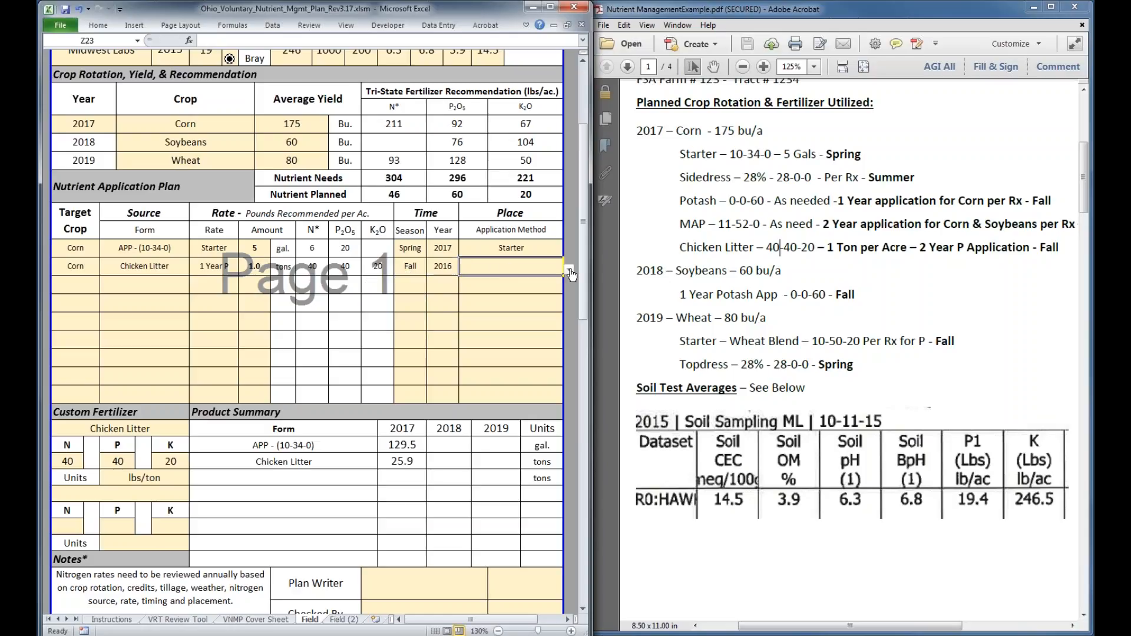
left_click(569, 271)
left_click_drag(570, 310, 570, 338)
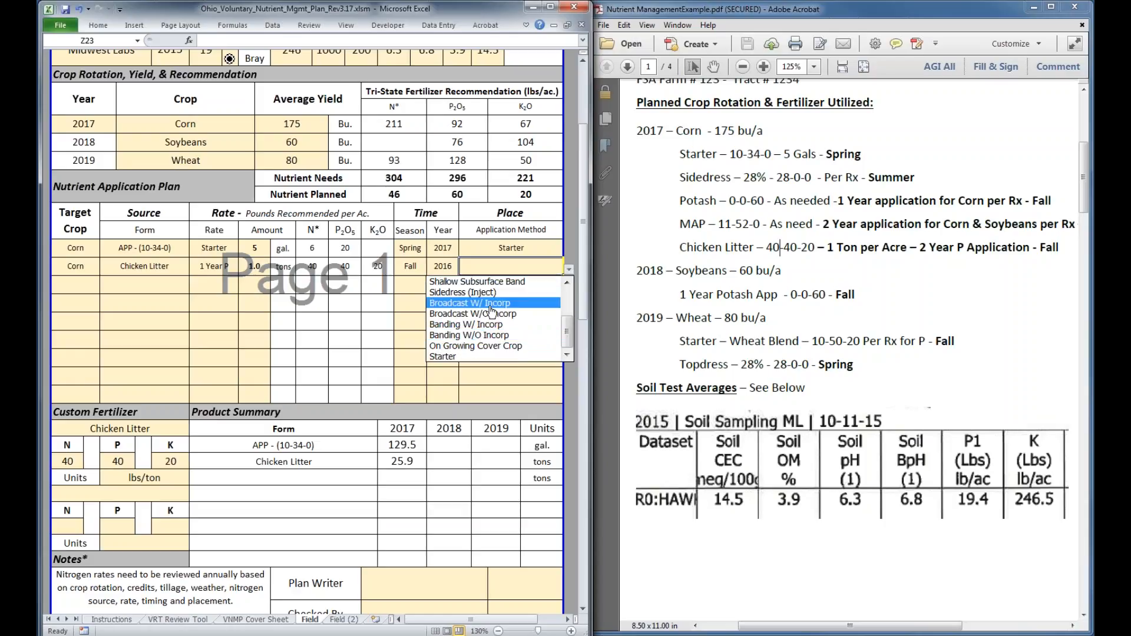
left_click(492, 304)
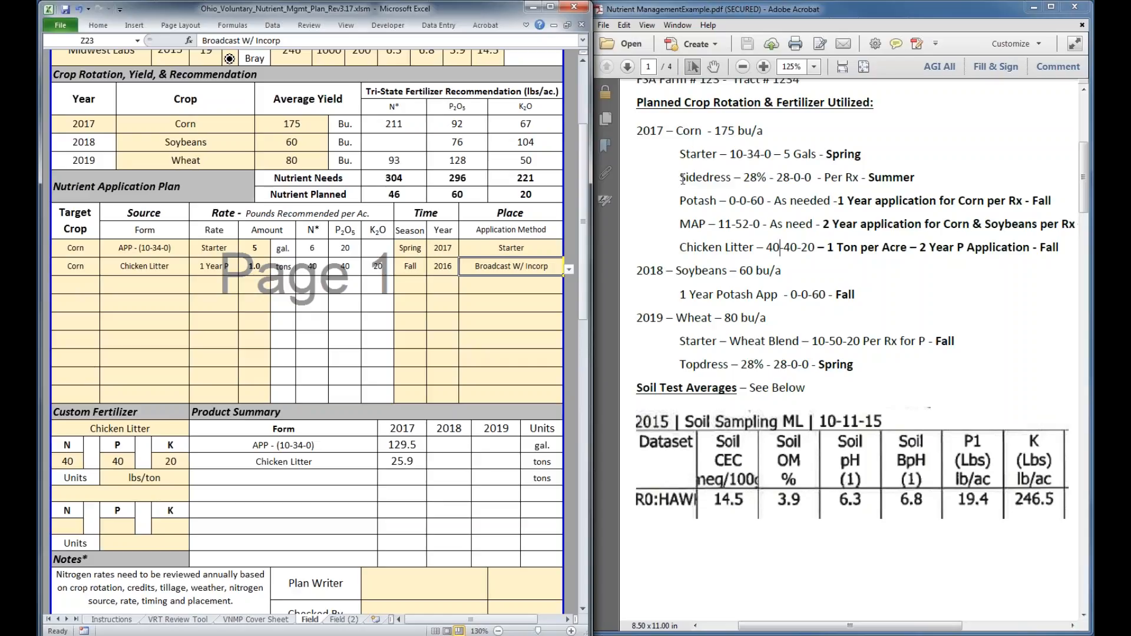
left_click(749, 219)
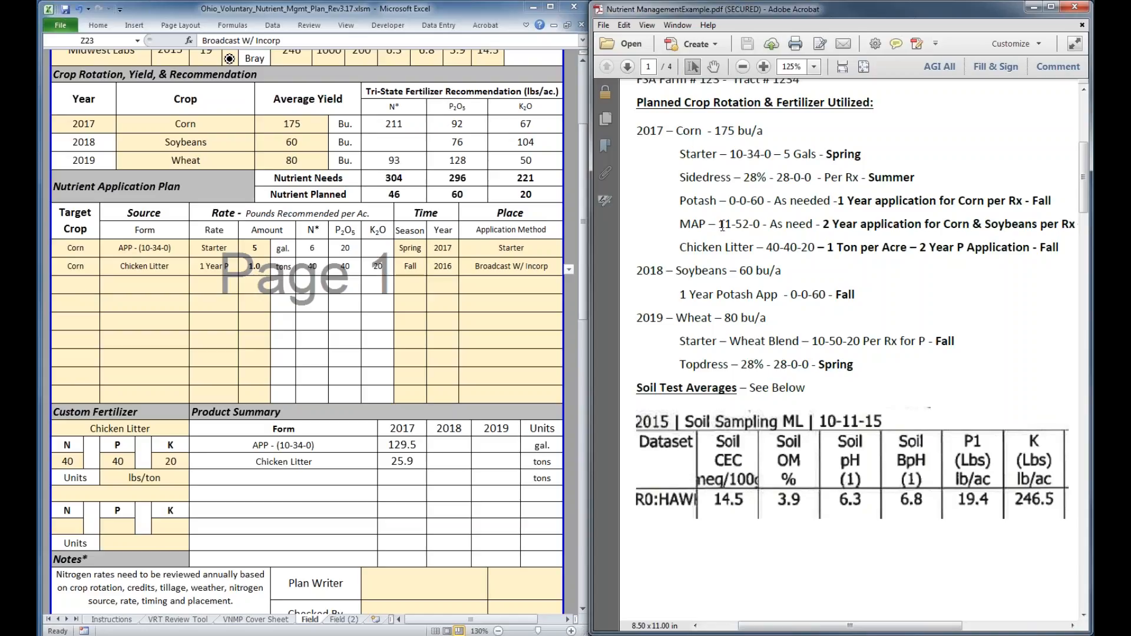
left_click_drag(719, 226, 742, 226)
left_click_drag(730, 154, 743, 154)
left_click(682, 175)
In the third Nutrient Application Plan row, choose Corn as the target crop and Potash - (0-0-60) as the source form
left_click(82, 291)
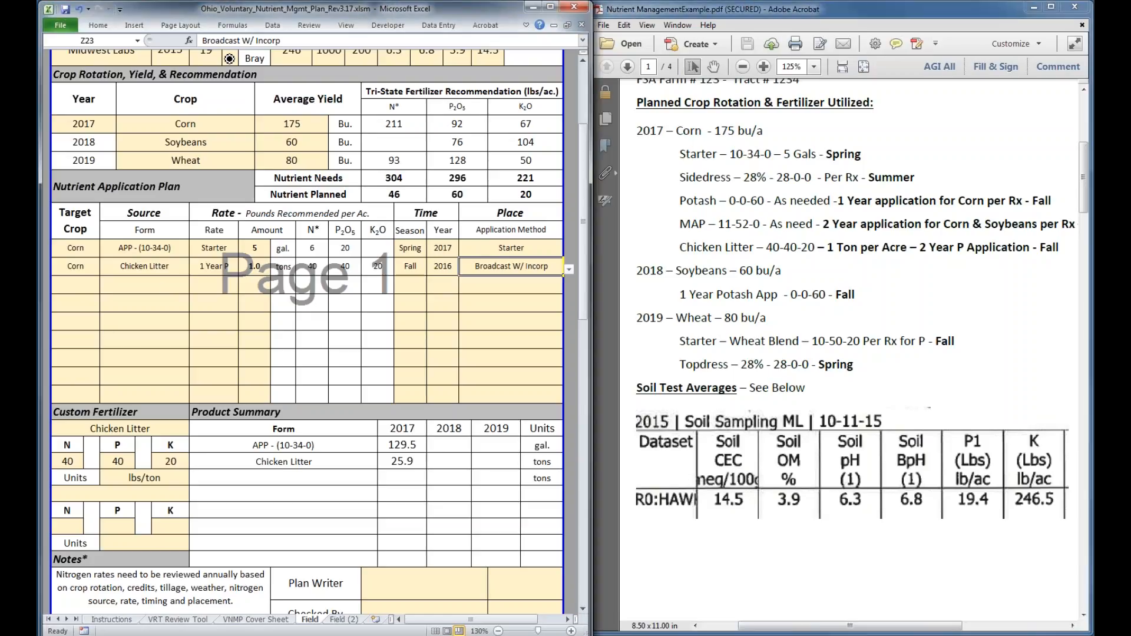
left_click(95, 287)
left_click(105, 288)
left_click(99, 299)
left_click(184, 288)
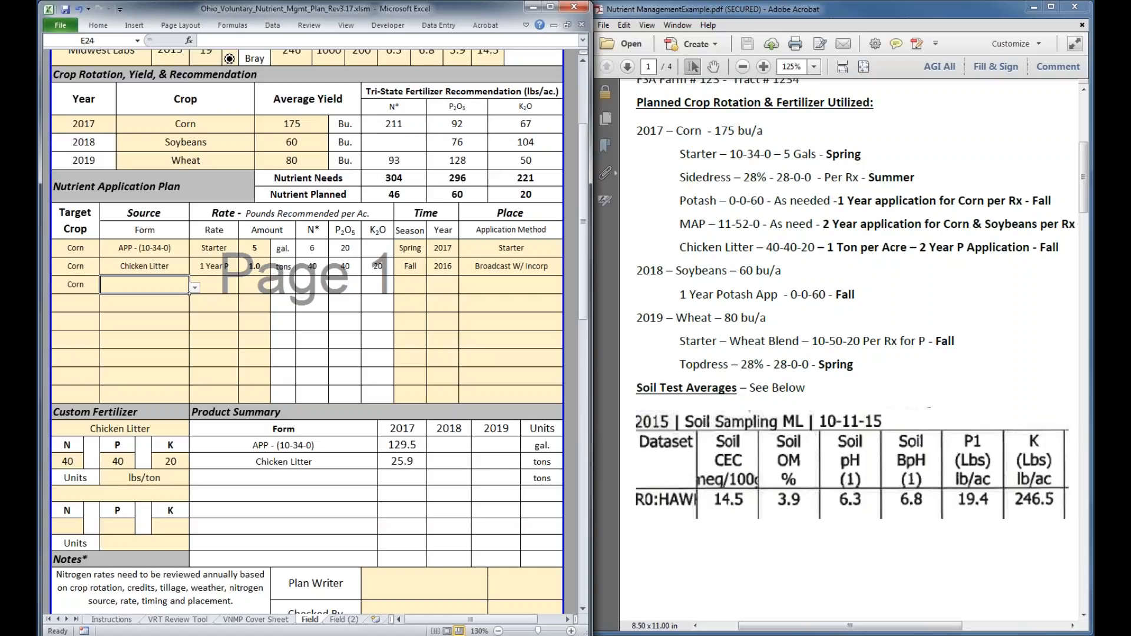
left_click(194, 289)
left_click_drag(190, 327, 194, 353)
left_click(118, 332)
Give the corn Potash application a 1 Year K rate and an amount of 80 lbs
left_click(213, 284)
left_click(244, 288)
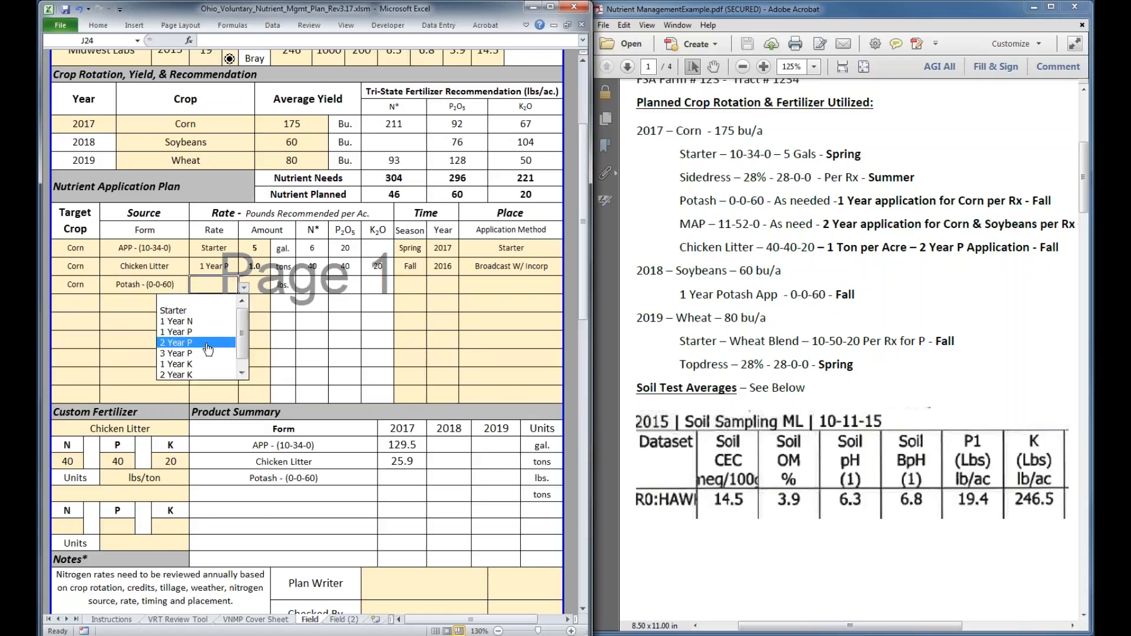
left_click(223, 364)
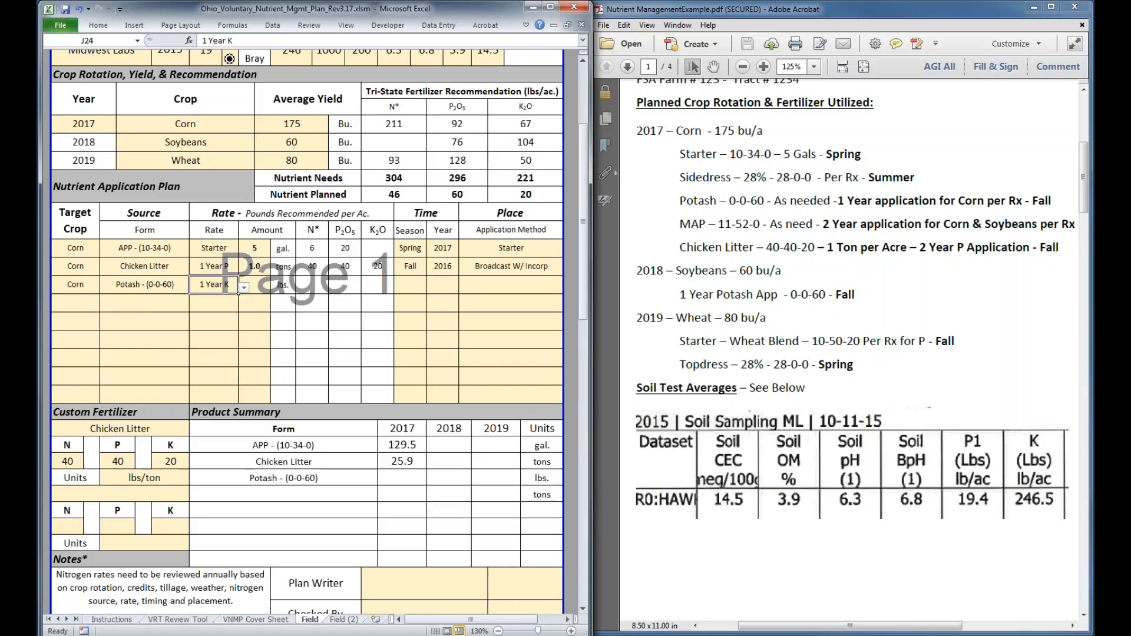
left_click(257, 286)
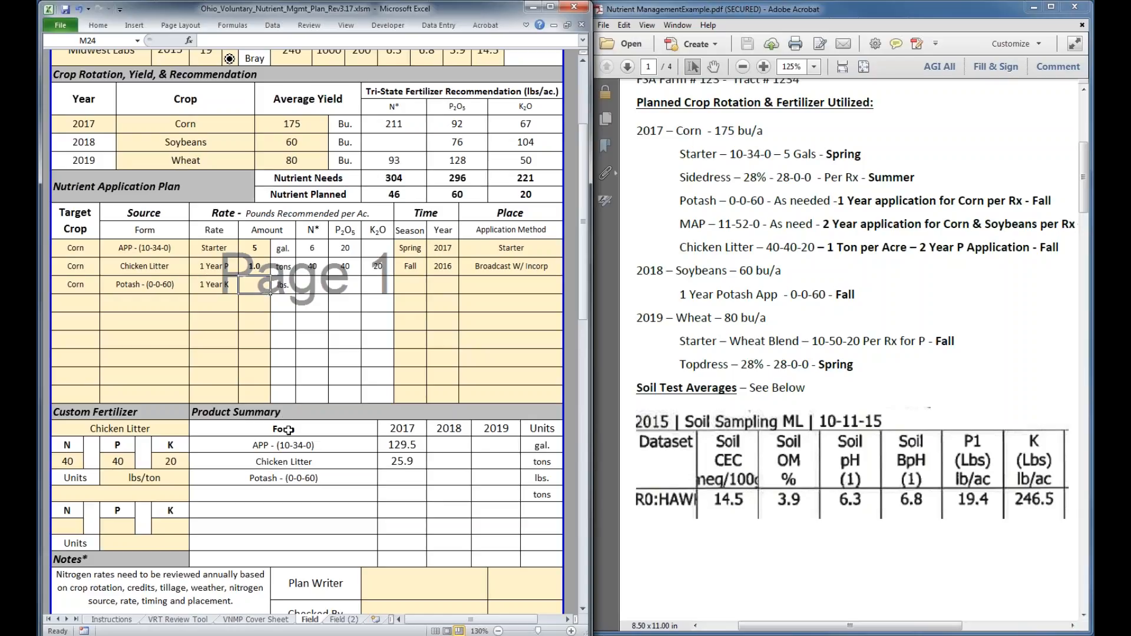
type("8")
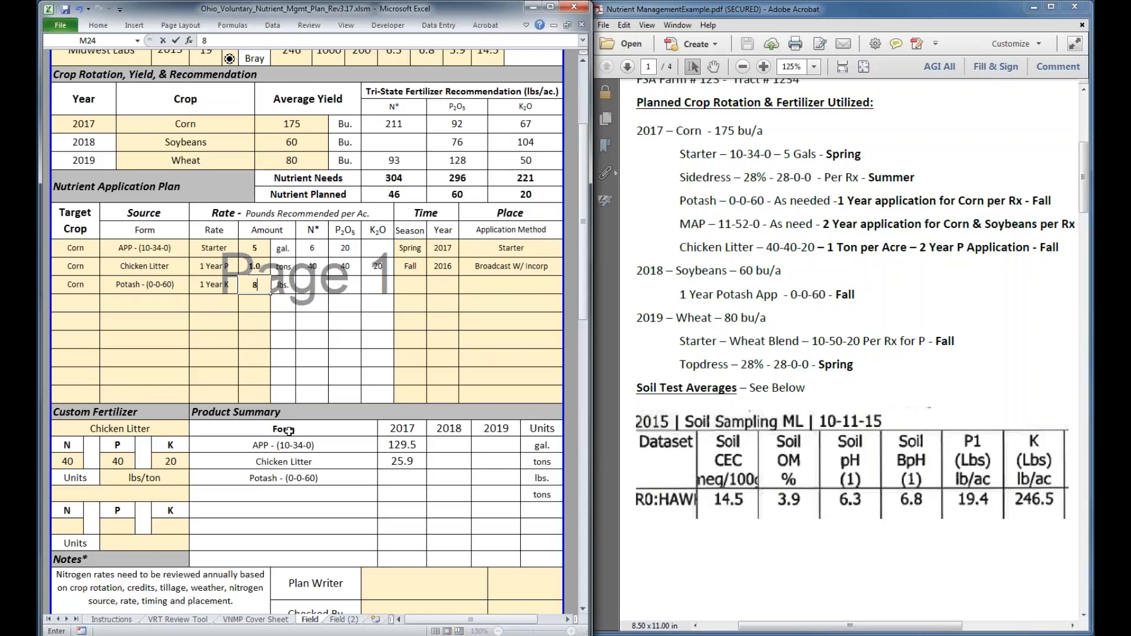
type("0")
key("Return")
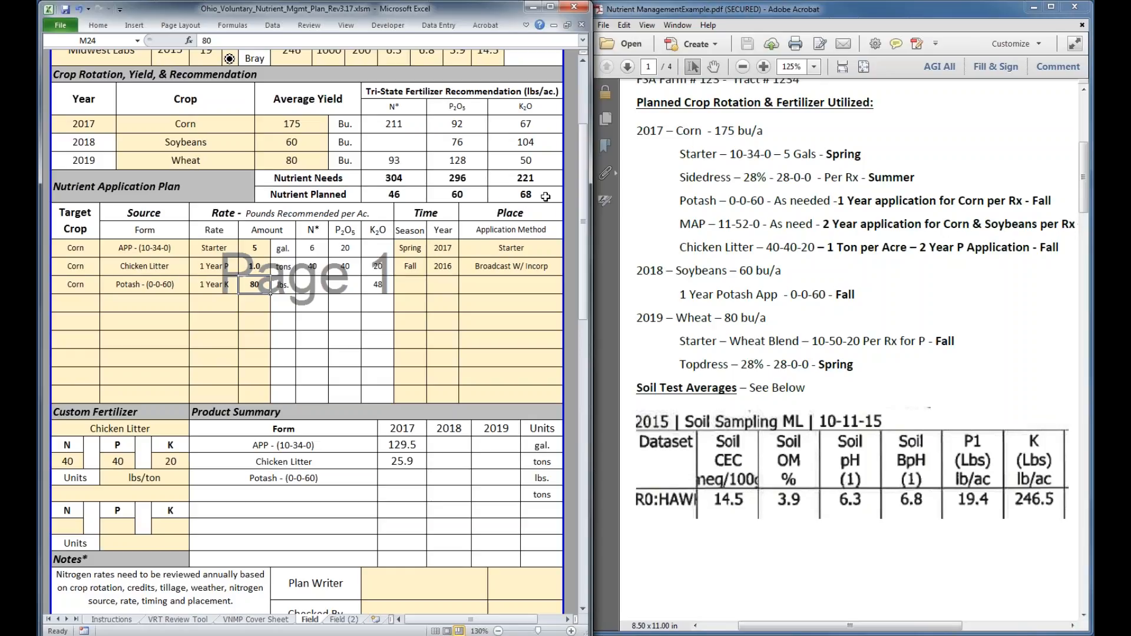
Set the corn Potash application's timing to Fall 2016 and its application method to Broadcast W/ Incorp
left_click(408, 289)
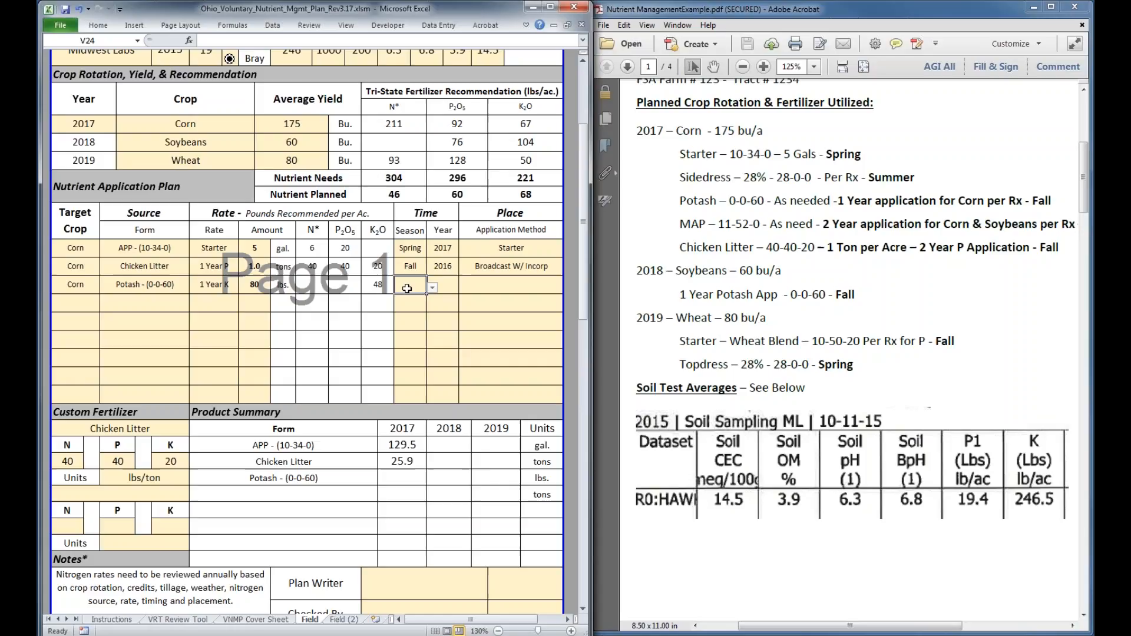
type("Fall")
key("Return")
left_click(442, 285)
left_click(464, 287)
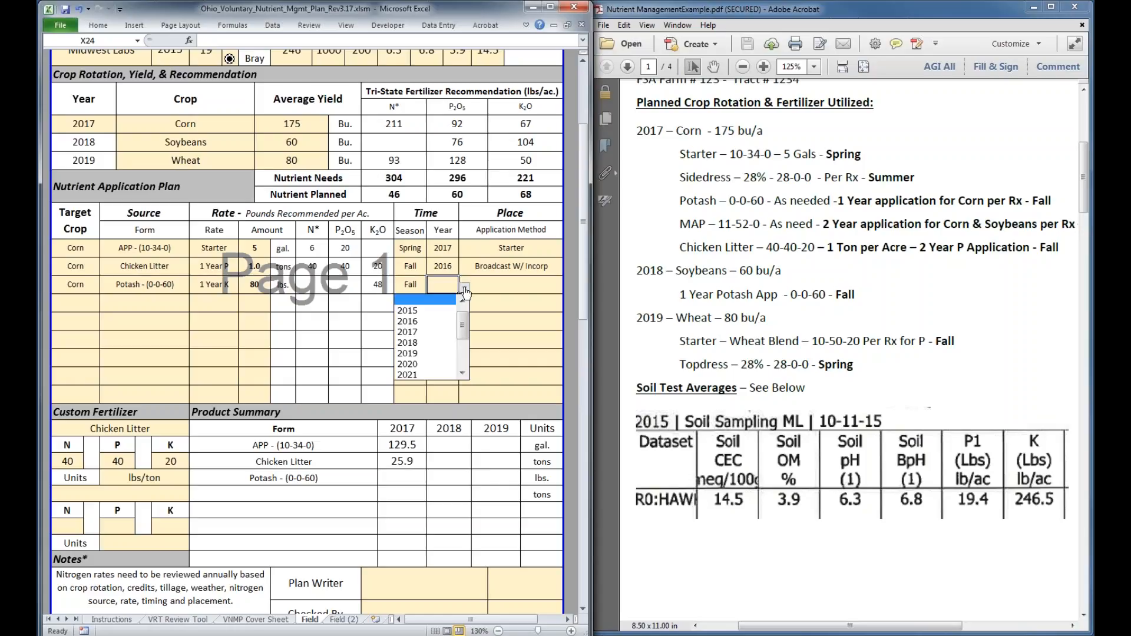
left_click(436, 321)
key("Tab")
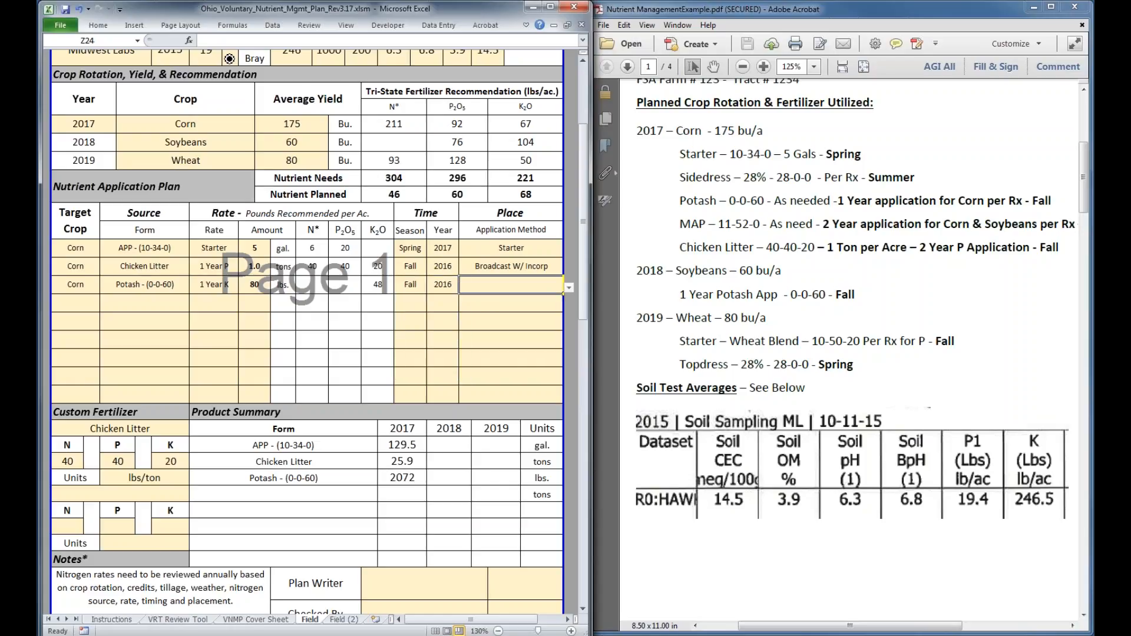
left_click(569, 288)
left_click(513, 377)
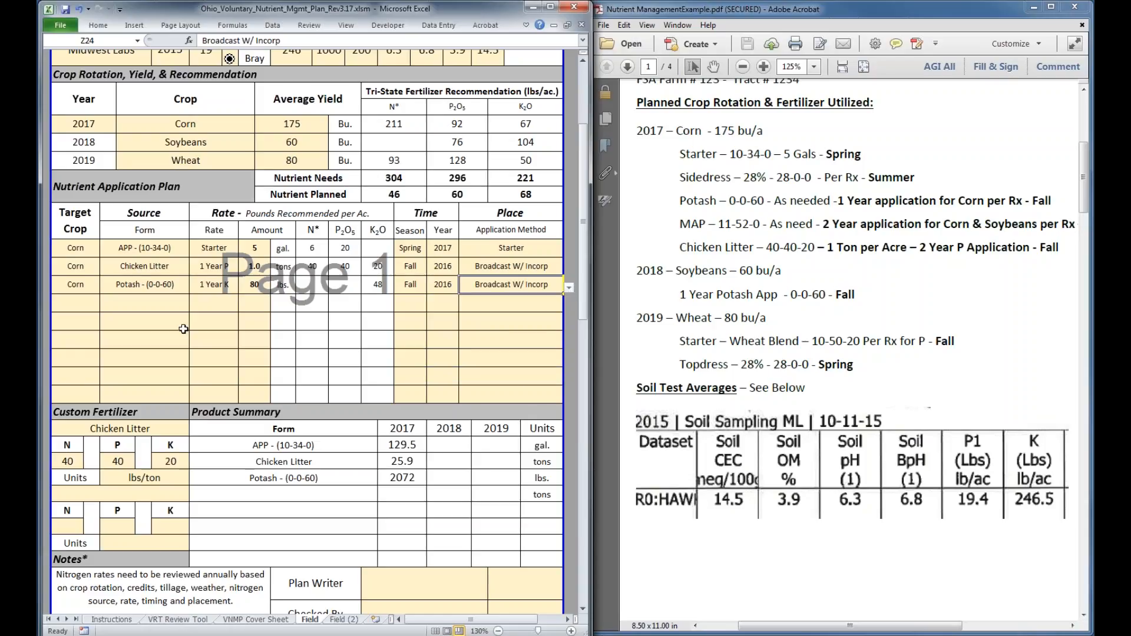
In the fourth Nutrient Application Plan row, enter Corn with MAP - (11-52-0) as the source form and a 2 Year P rate
left_click(98, 309)
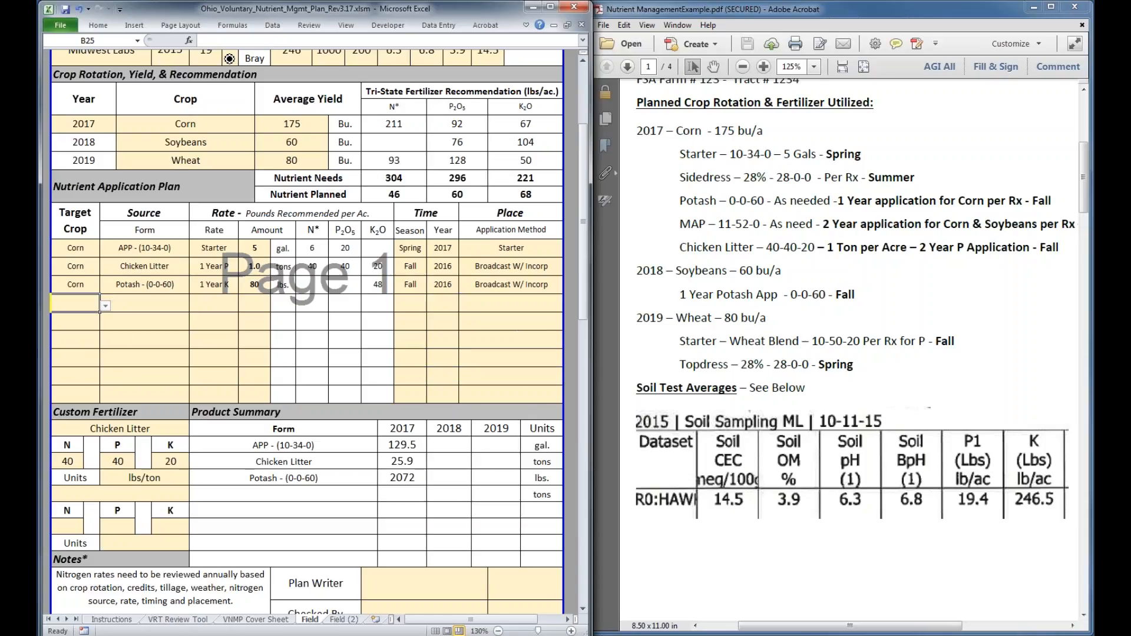
left_click(105, 306)
left_click(51, 350)
key("Tab")
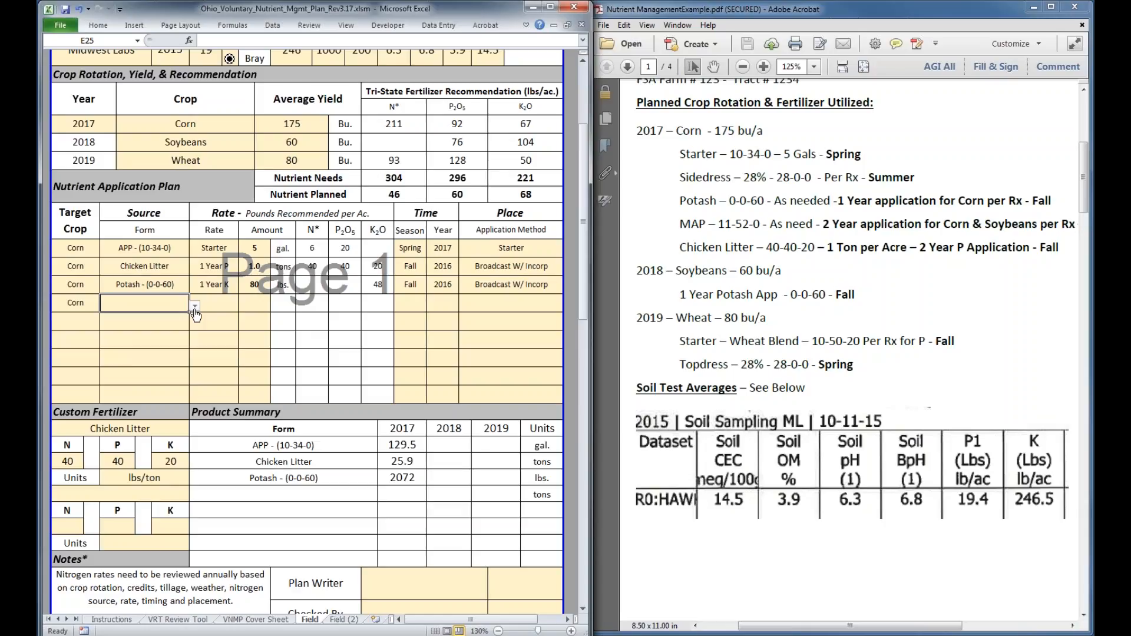
left_click(194, 306)
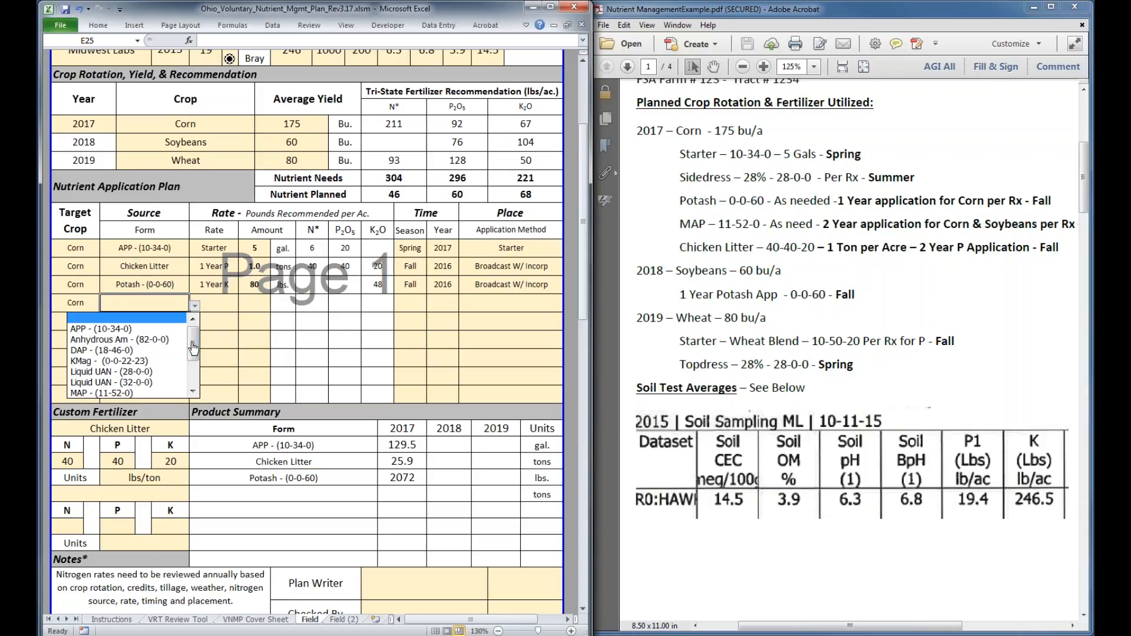
left_click(137, 393)
left_click(225, 312)
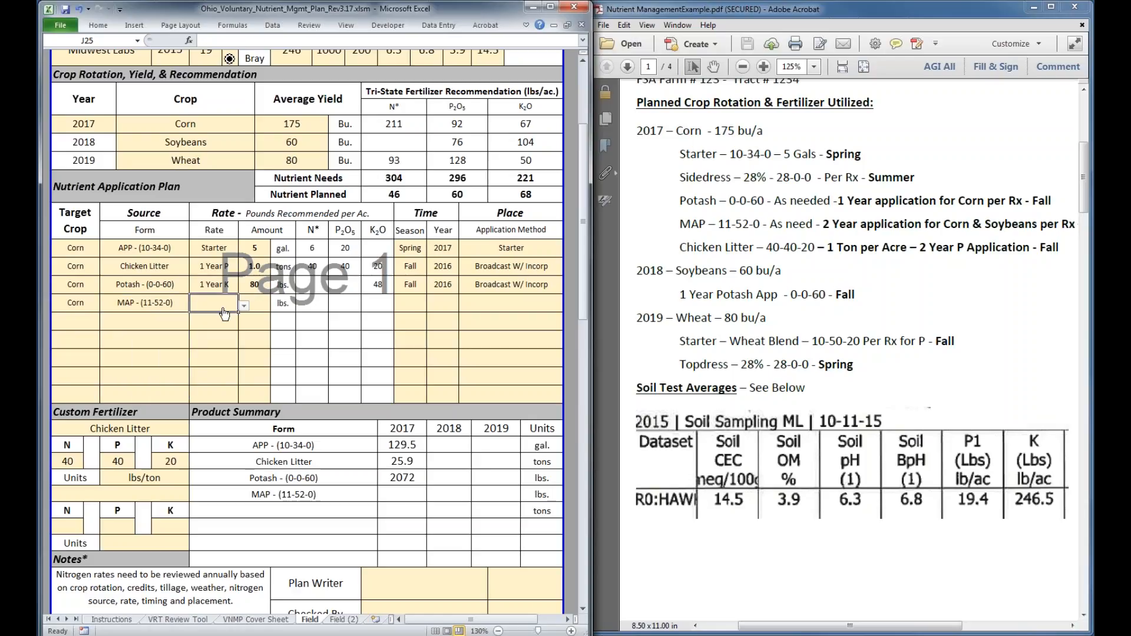
left_click(243, 306)
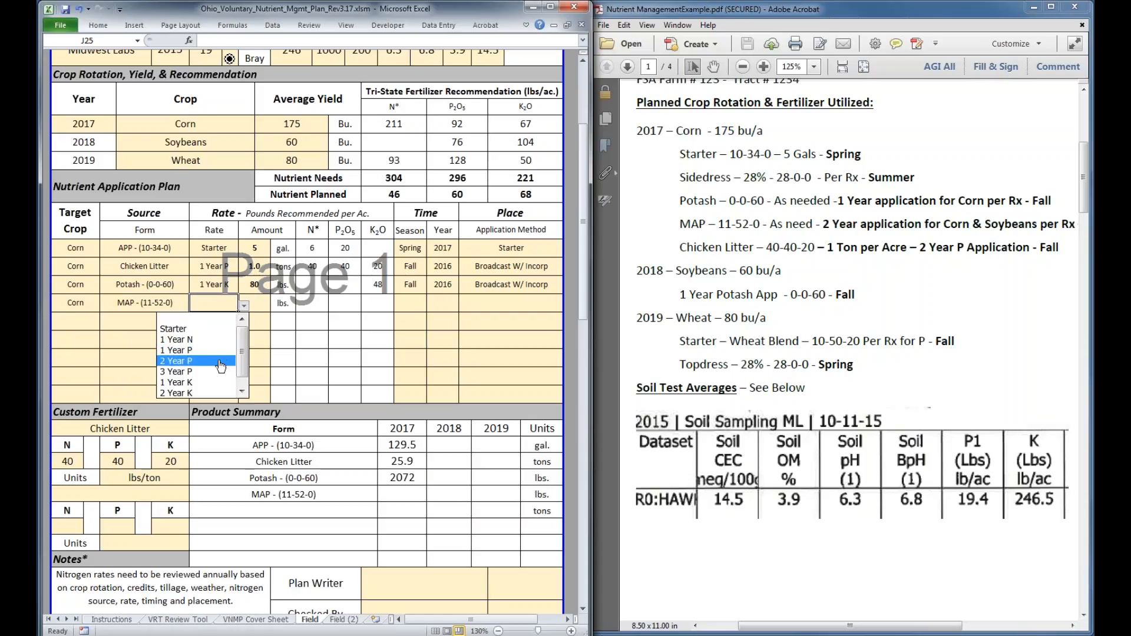
left_click(221, 366)
Try 200 and 205 lbs. as the corn MAP application's amount and settle on 207 lbs
left_click(260, 309)
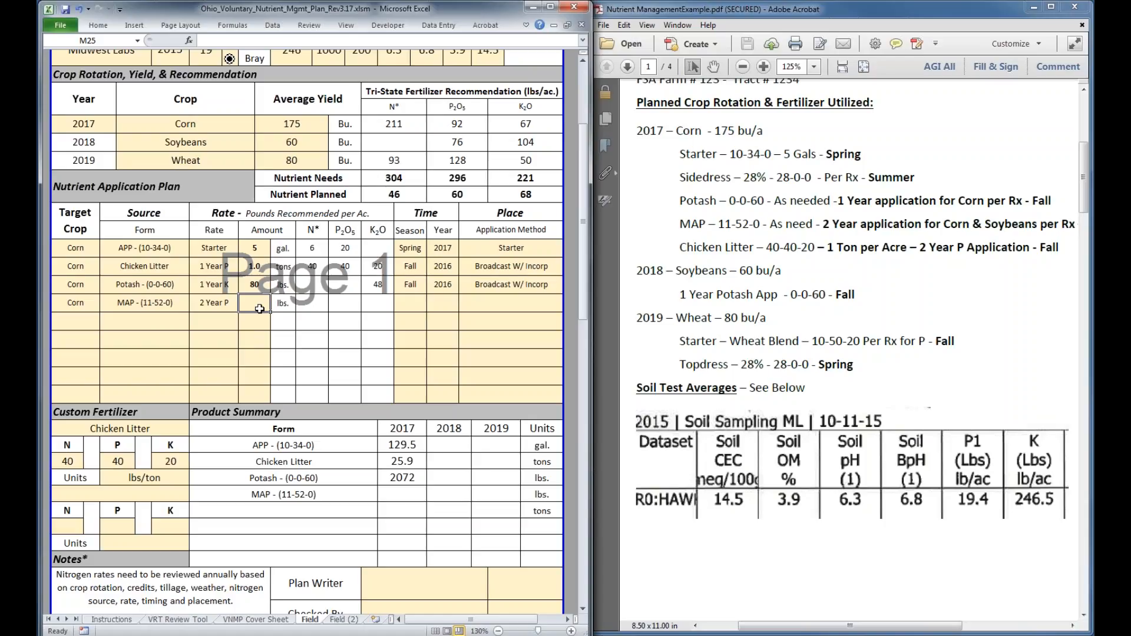
type("200")
key("Return")
left_click(261, 309)
type("2")
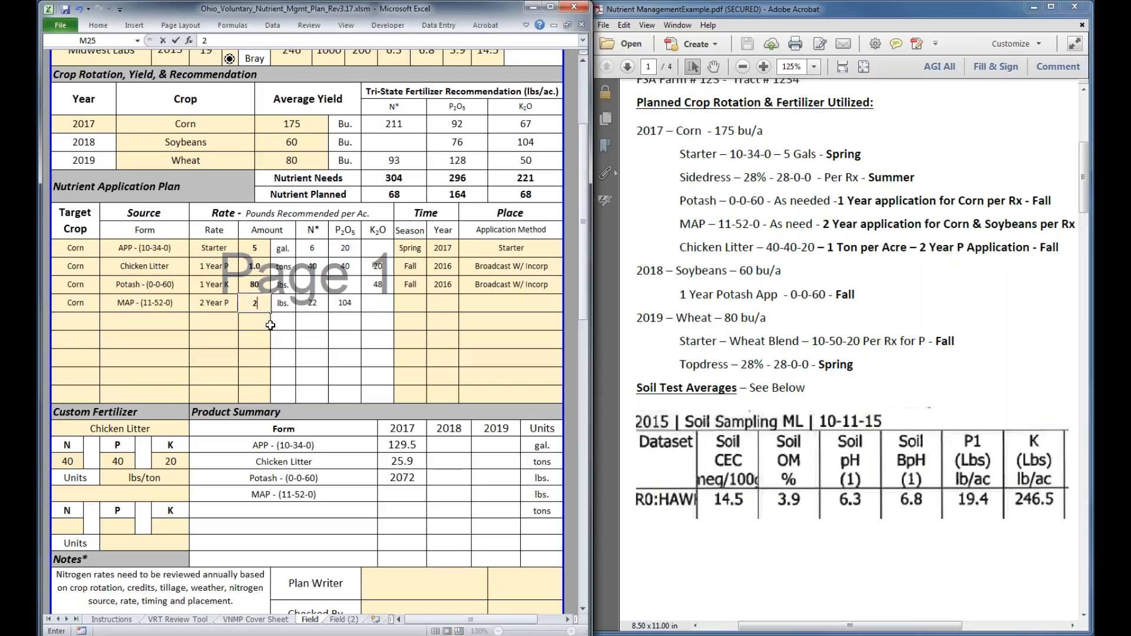
type("05")
key("Return")
key("Up")
type("207")
key("Return")
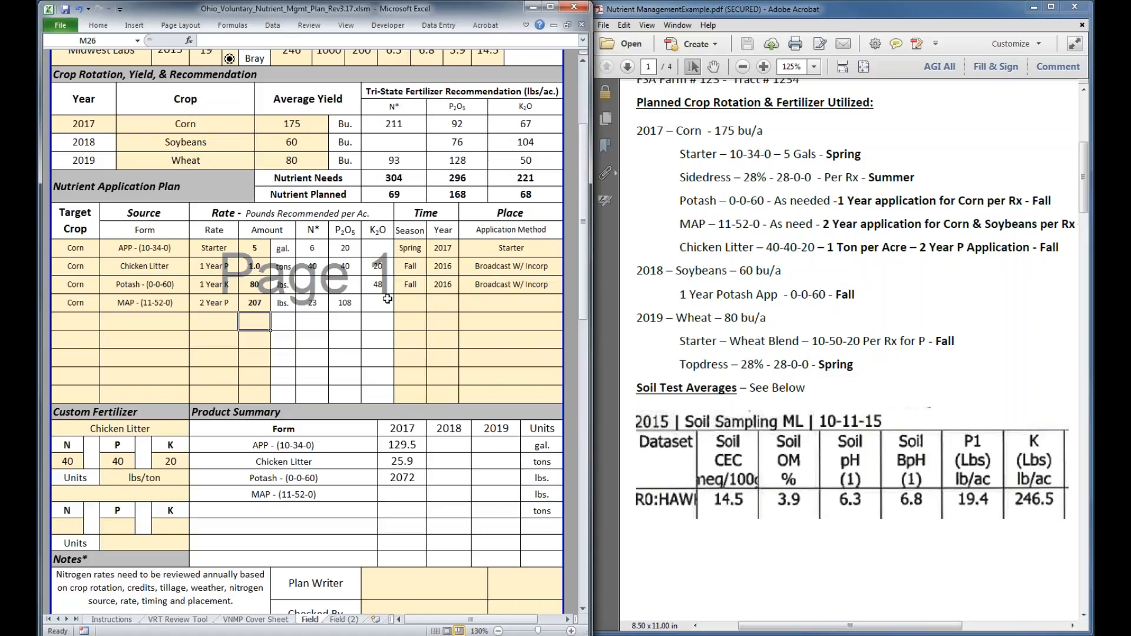
left_click(252, 303)
Set the corn MAP application's timing to Fall 2016 and its application method to Broadcast W/ Incorp
left_click(413, 305)
left_click(432, 308)
left_click(378, 326)
left_click(449, 304)
type("2016")
key("Tab")
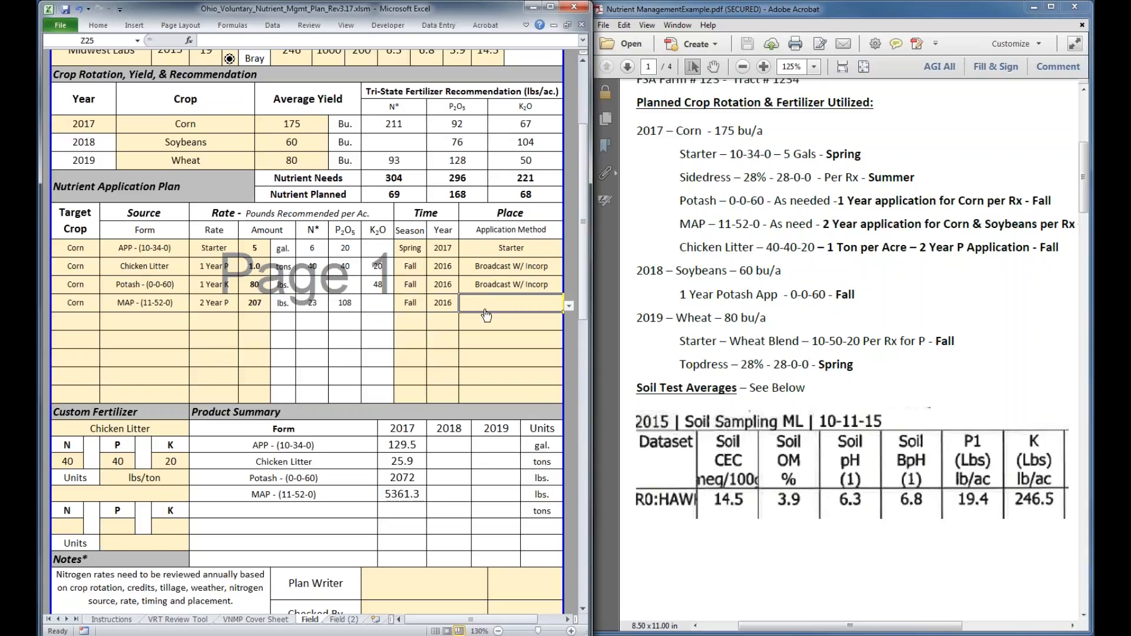
left_click(571, 307)
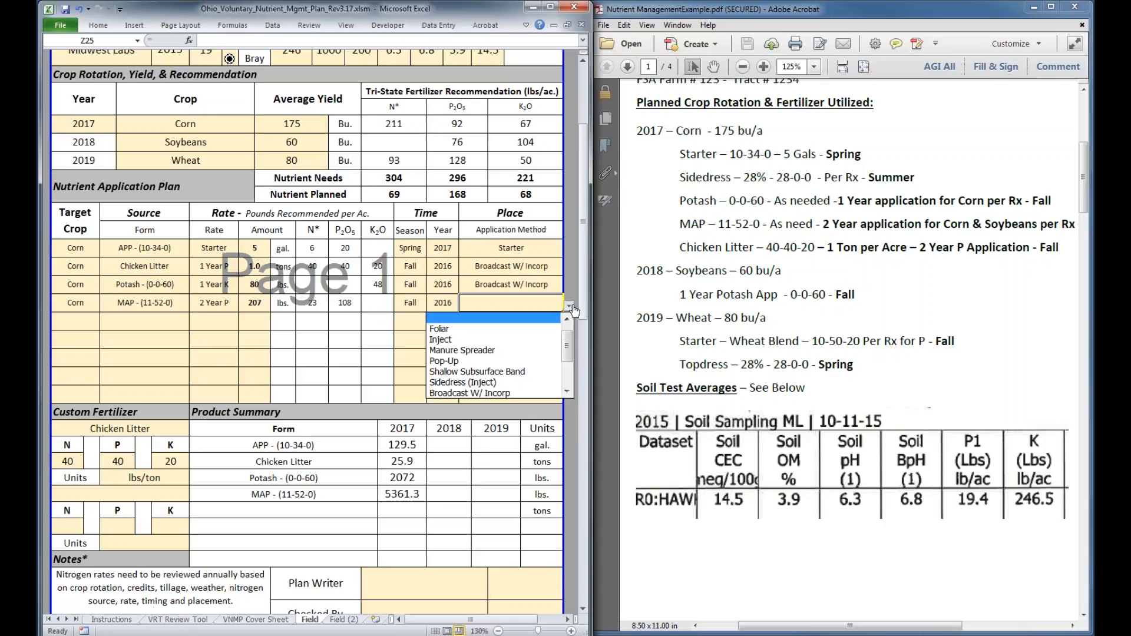
scroll(564, 370, "down", 1)
left_click(531, 372)
In the fifth Nutrient Application Plan row, enter Corn with Liquid UAN - (28-0-0) as the source form and a 1 Year N rate
left_click(76, 320)
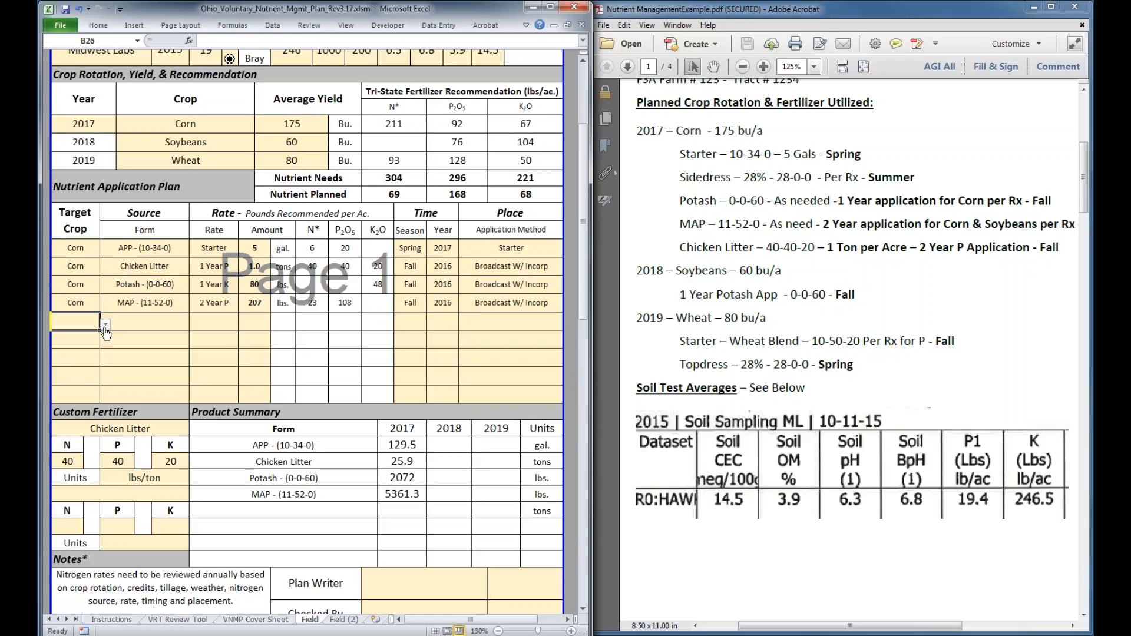
left_click(105, 325)
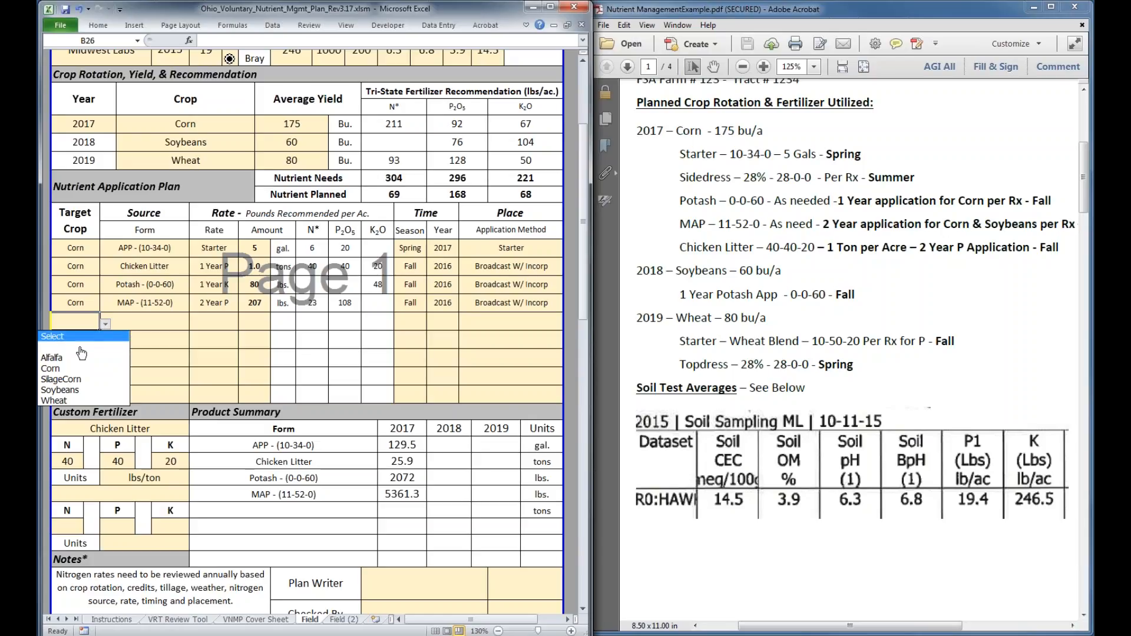
left_click(59, 368)
scroll(140, 371, "down", 2)
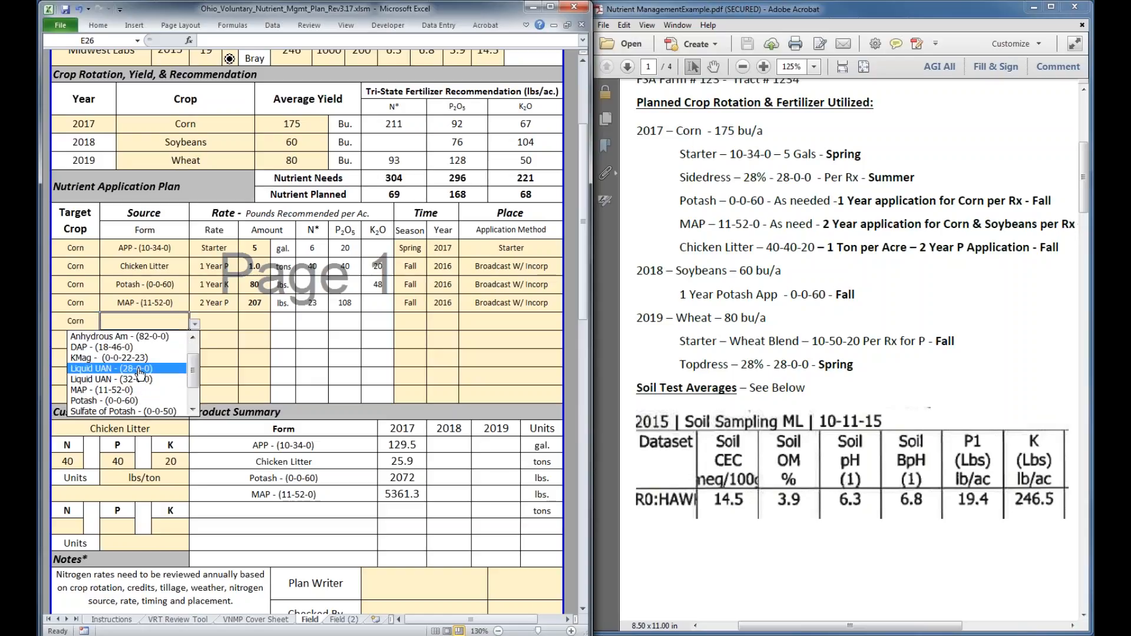
left_click(139, 370)
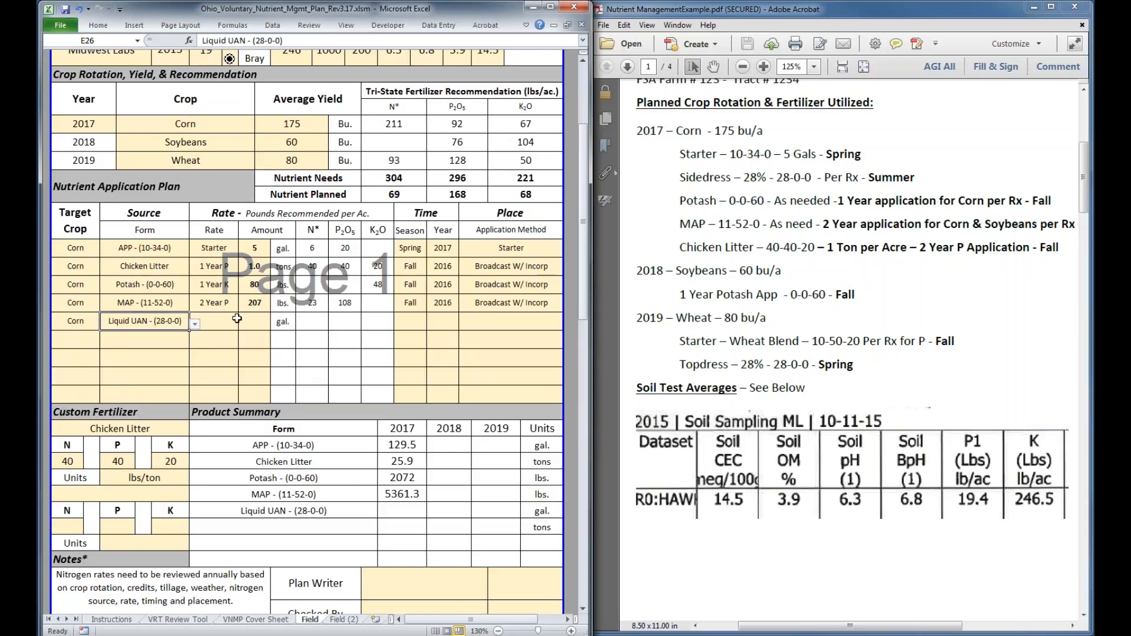
left_click(237, 318)
left_click(243, 324)
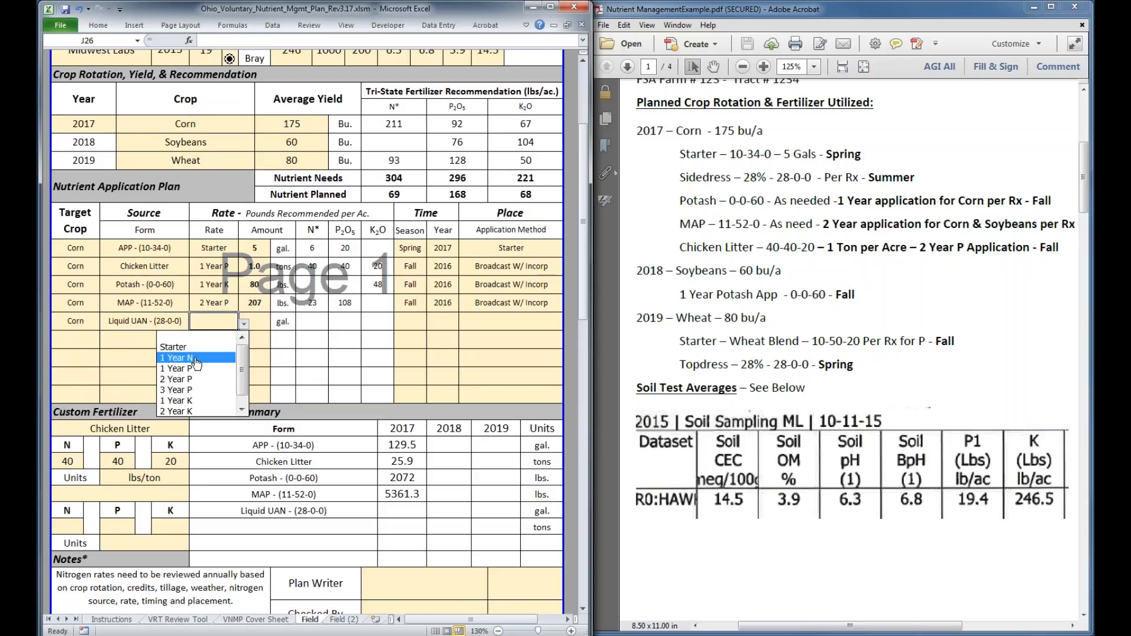
left_click(196, 358)
Try 50 gal. as the corn Liquid UAN application's amount and reduce it to 48 gal
left_click(261, 322)
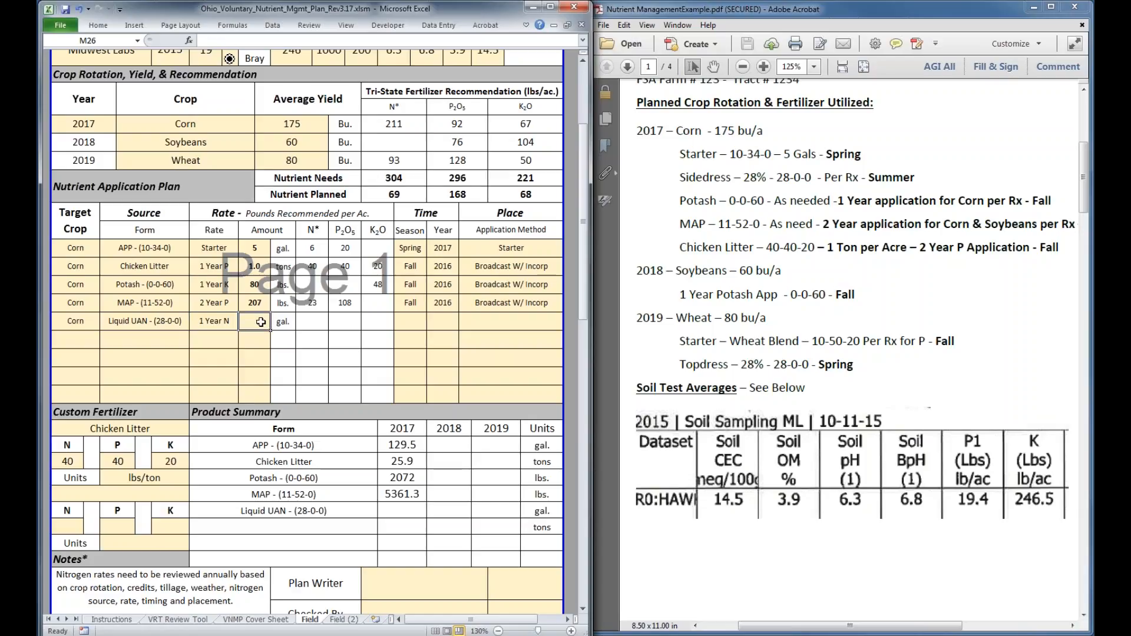
type("4")
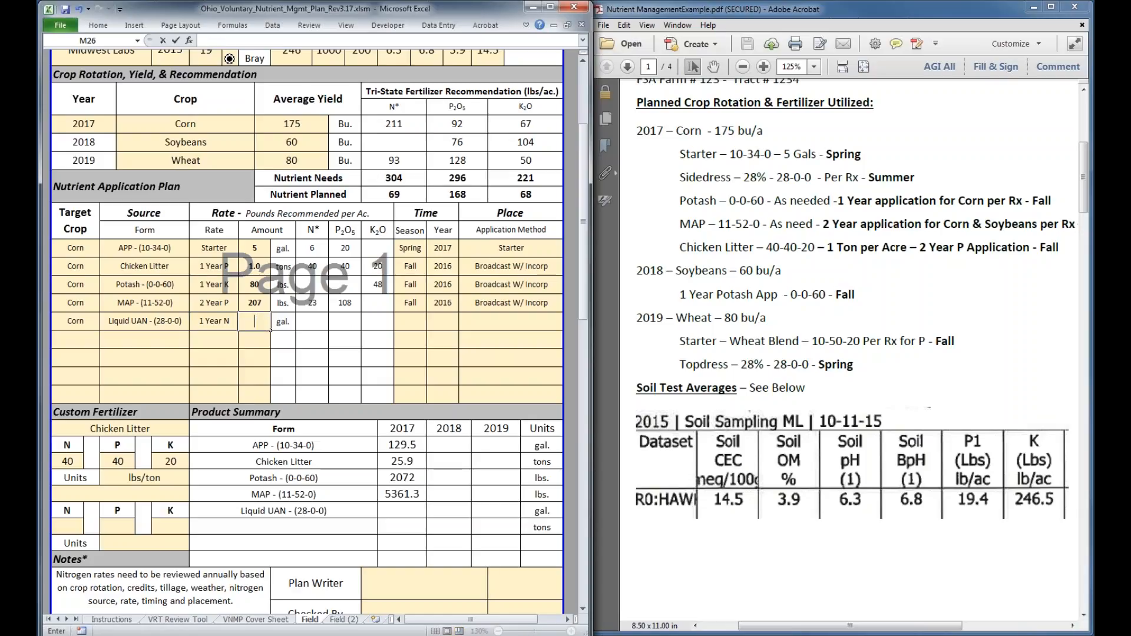
type("50")
key("Return")
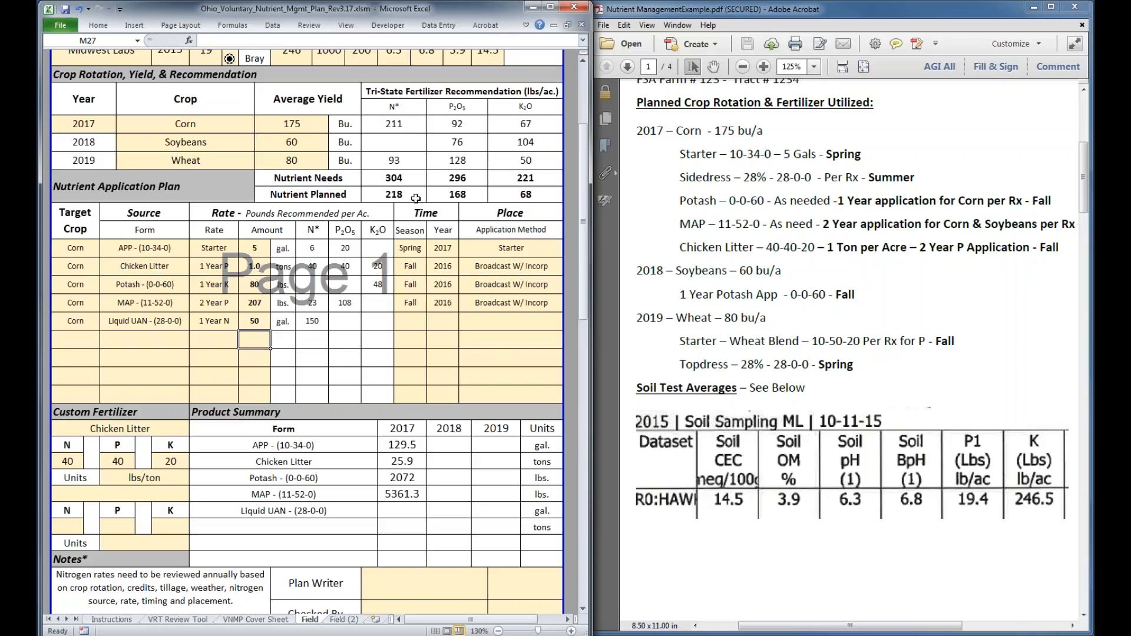
left_click(258, 323)
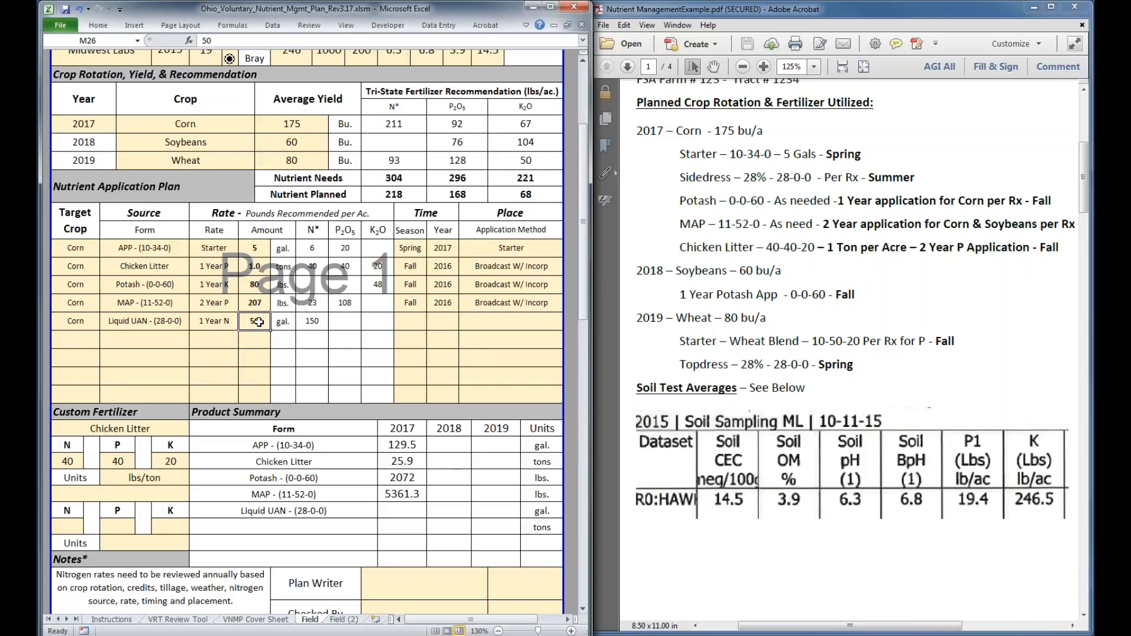
type("48")
key("Return")
Try 47 gal. as the corn Liquid UAN application's amount and return it to 48 gal
key("Up")
type("4")
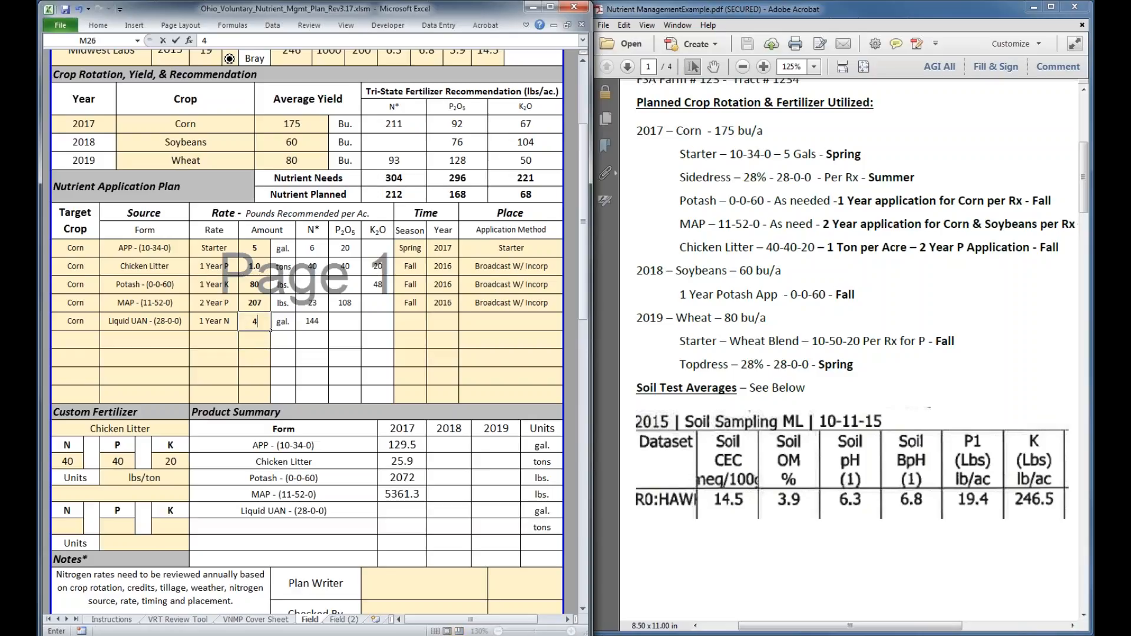
type("7")
key("Return")
key("Up")
type("48")
key("Return")
key("Up")
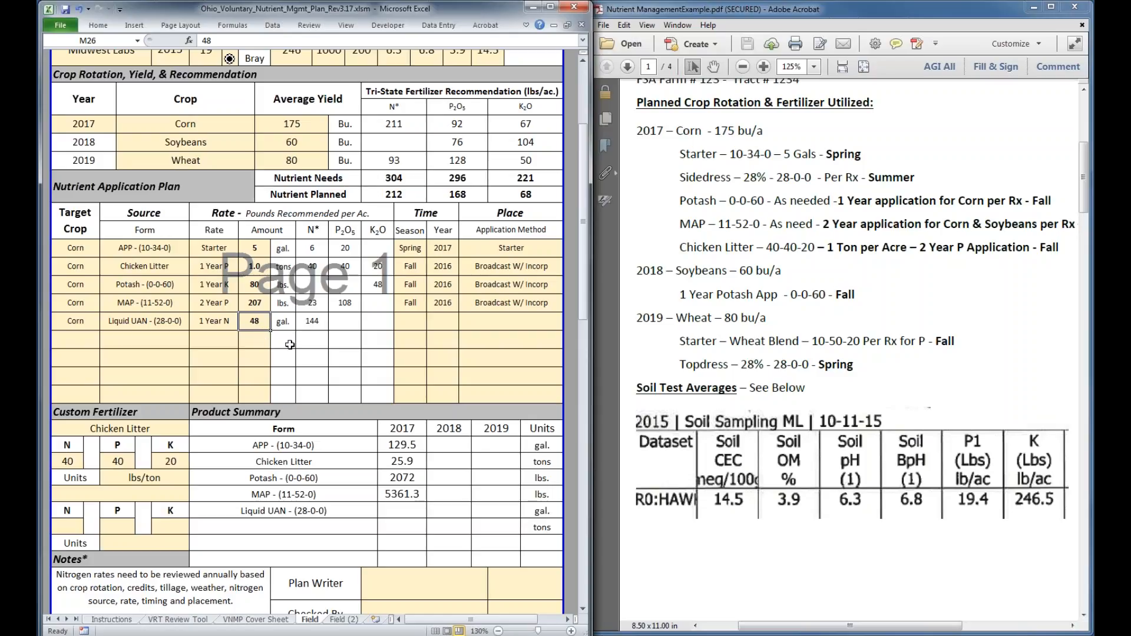
In the sixth Nutrient Application Plan row, enter Soybeans with Potash - (0-0-60) as the source form and a 1 Year K rate
left_click(86, 342)
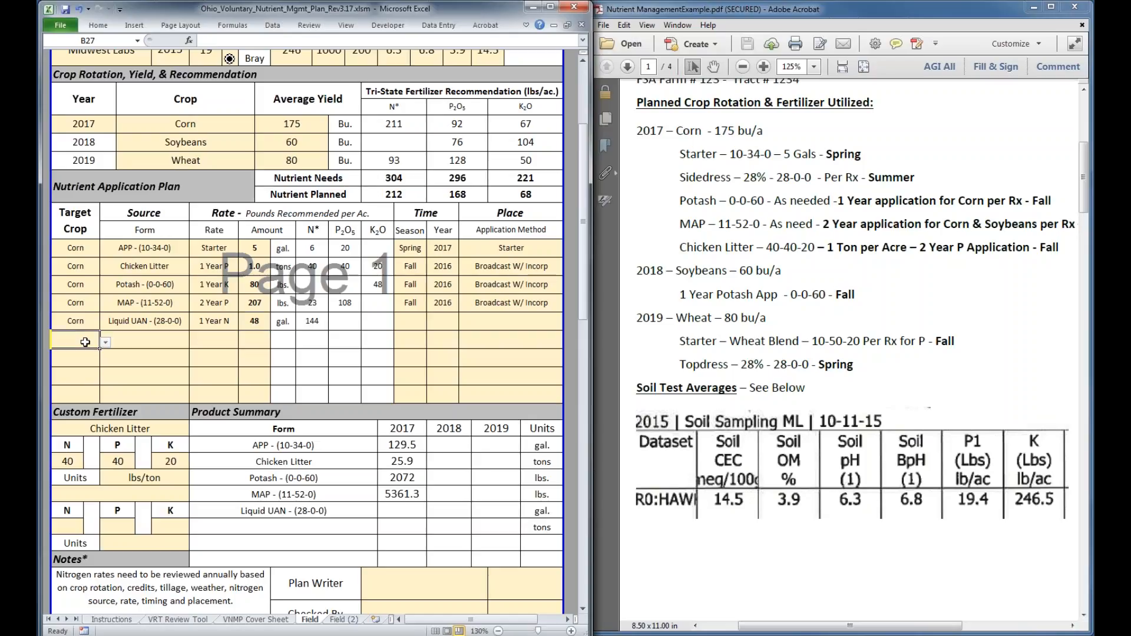
triple_click(751, 299)
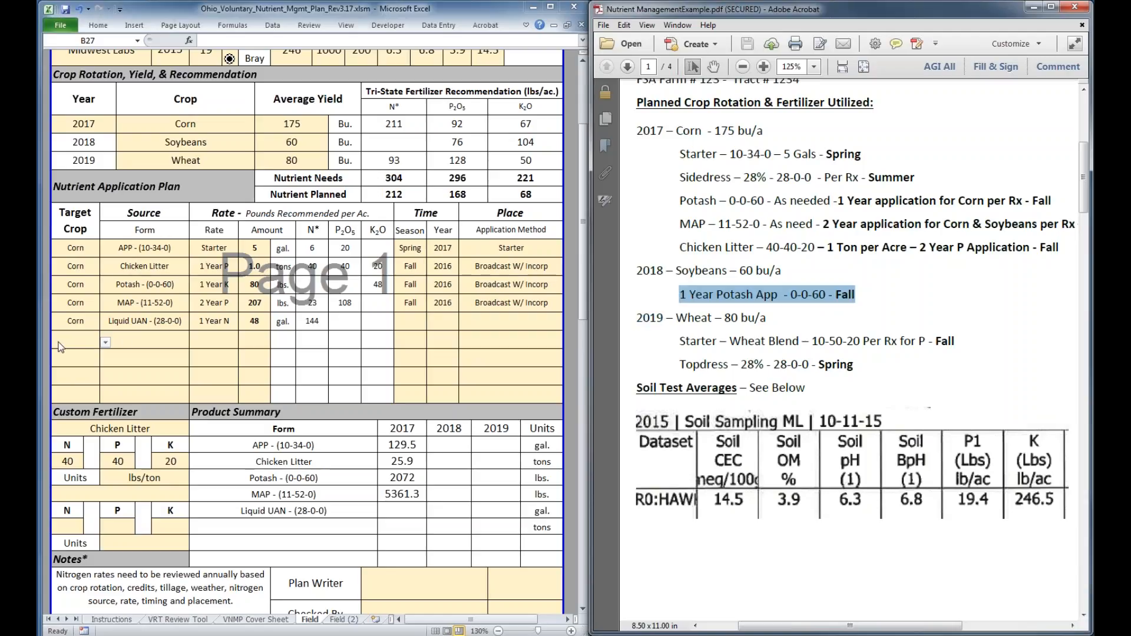
left_click(107, 344)
left_click(106, 344)
left_click(74, 408)
left_click(148, 340)
left_click(194, 343)
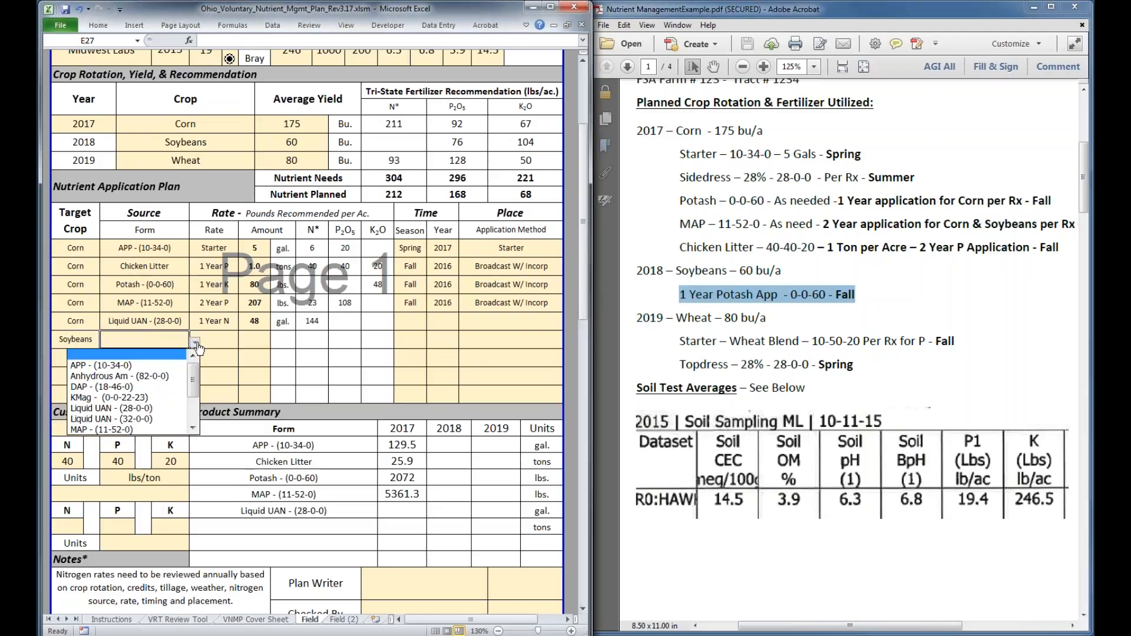
scroll(140, 406, "down", 1)
left_click(140, 407)
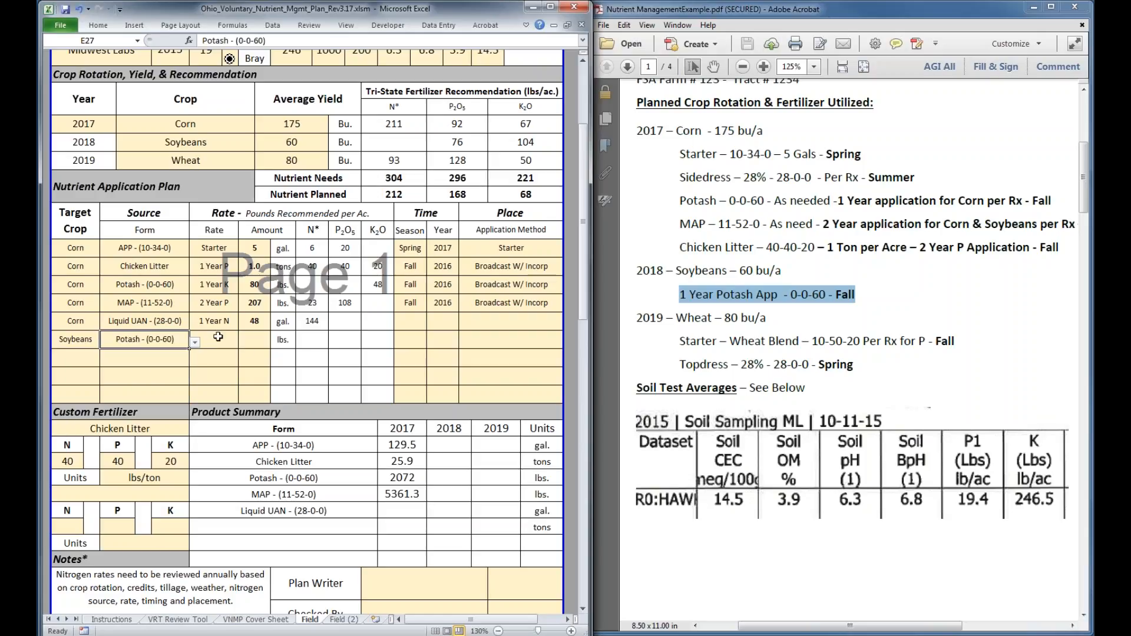
left_click(218, 338)
left_click(243, 342)
left_click(214, 420)
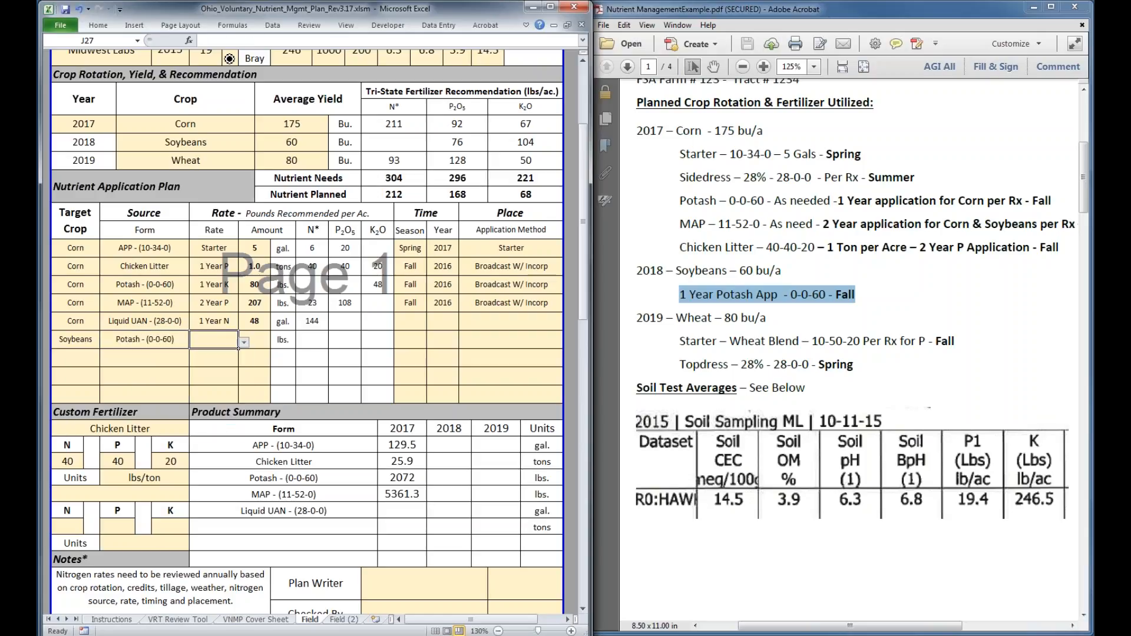
Try 125, 150 and 175 lbs. as the soybean Potash application's amount
left_click(256, 338)
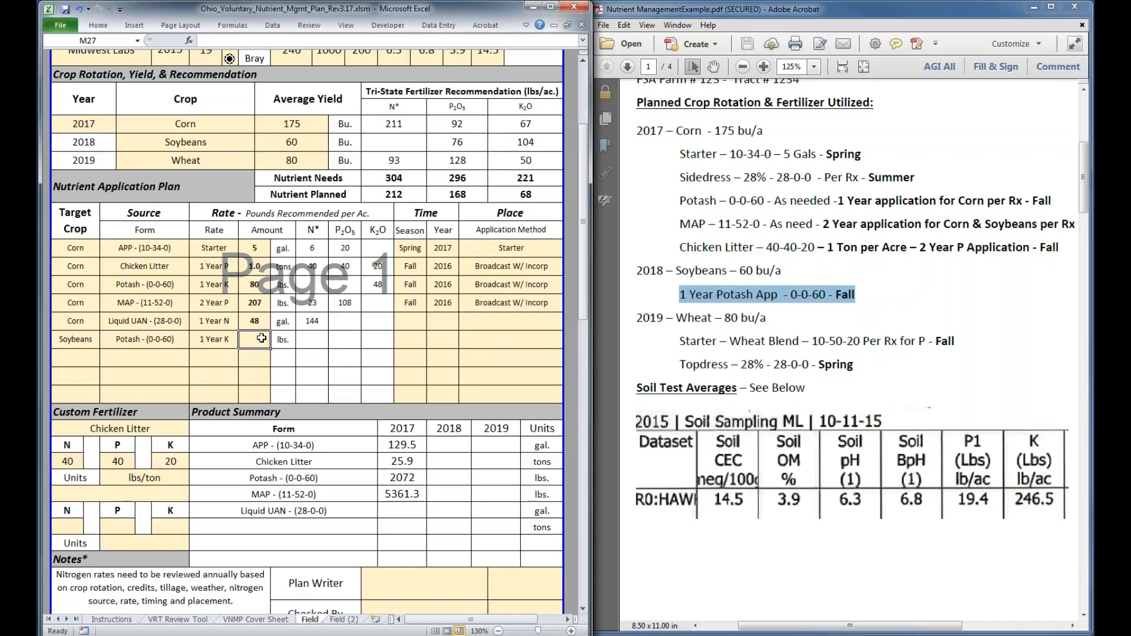
type("12")
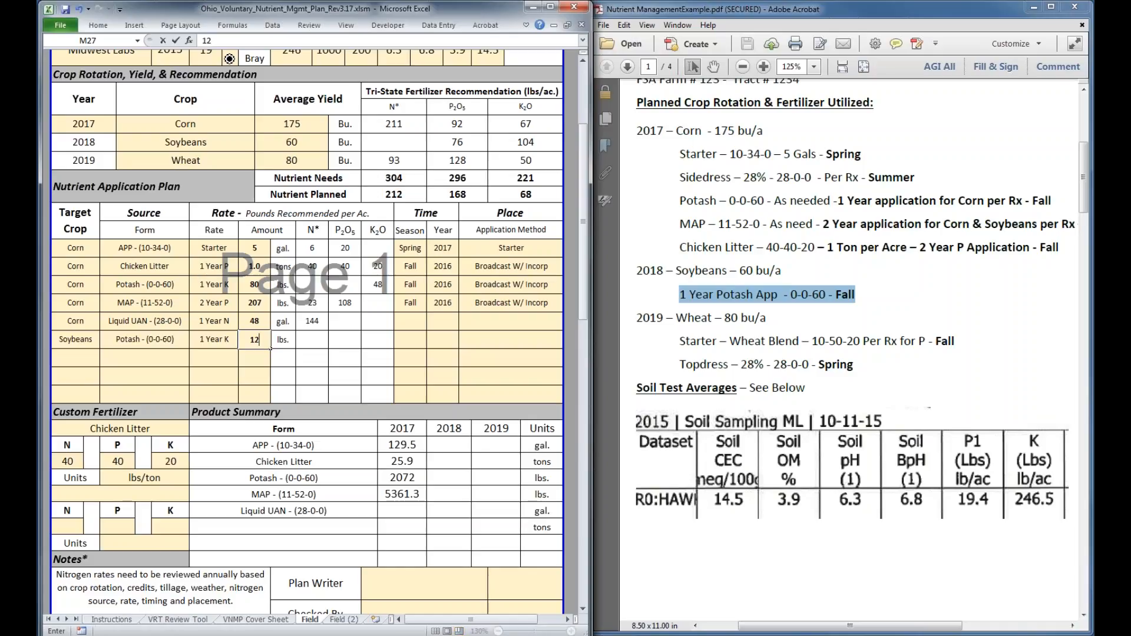
type("5")
key("Return")
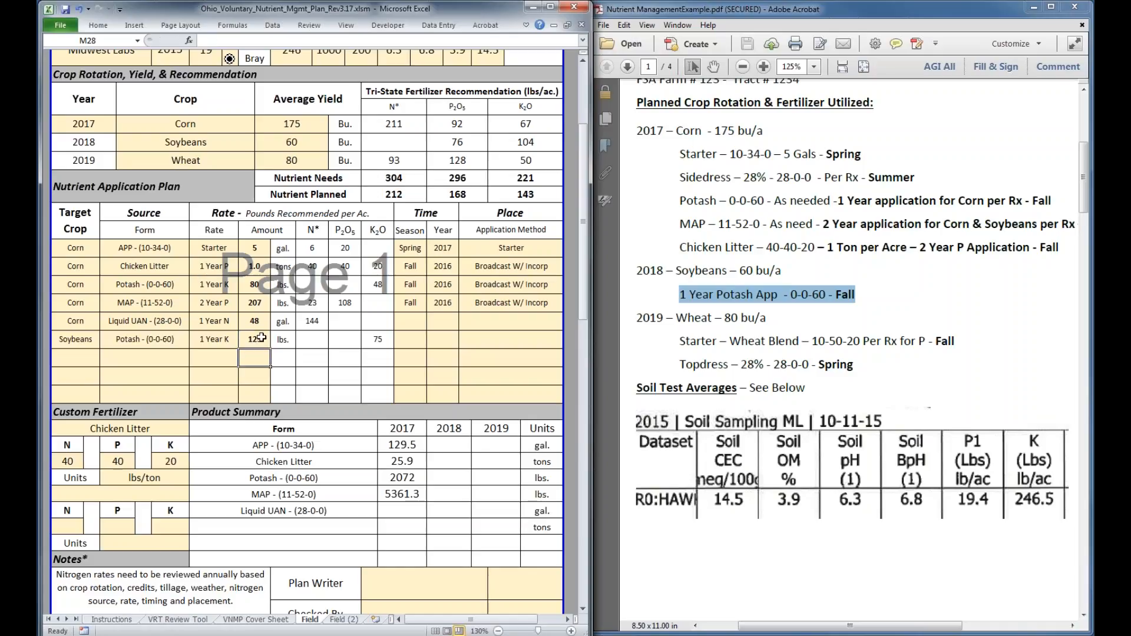
type("150")
key("Return")
type("17")
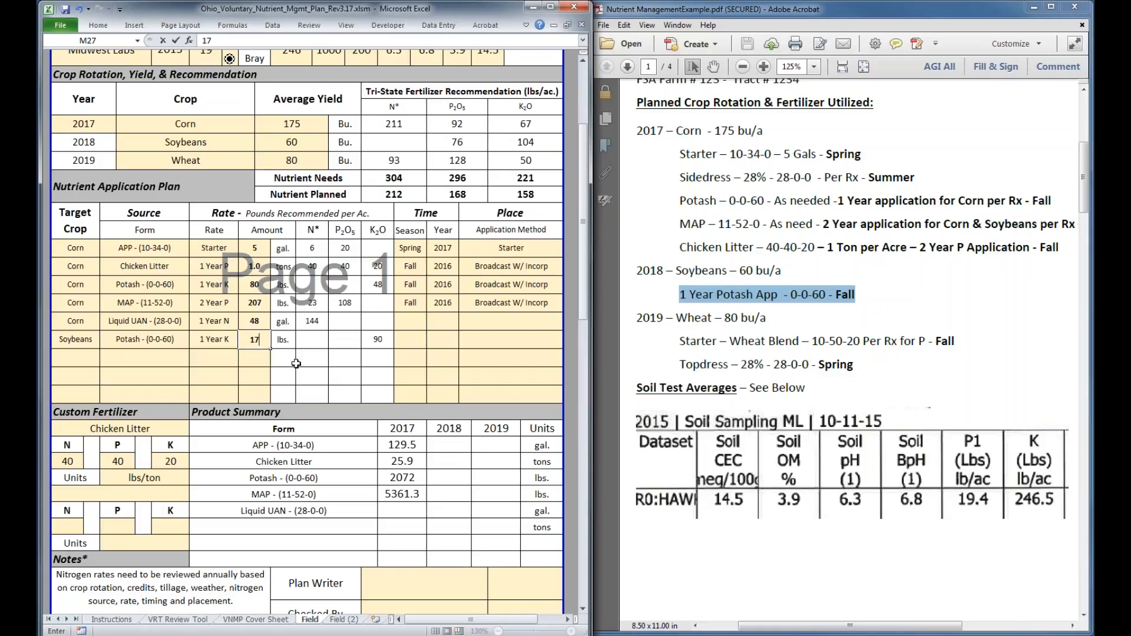
type("5")
key("Return")
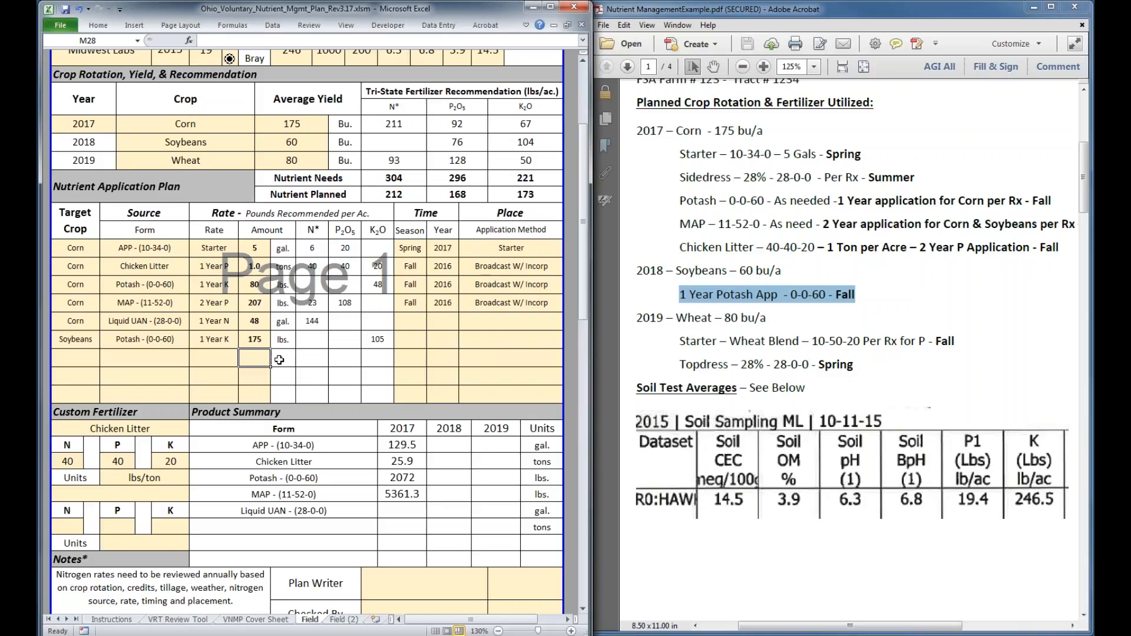
Set the soybean Potash application's amount to 174 lbs
left_click(250, 341)
type("174")
key("Return")
Set the target crop of the seventh Nutrient Application Plan row to Wheat
left_click(80, 354)
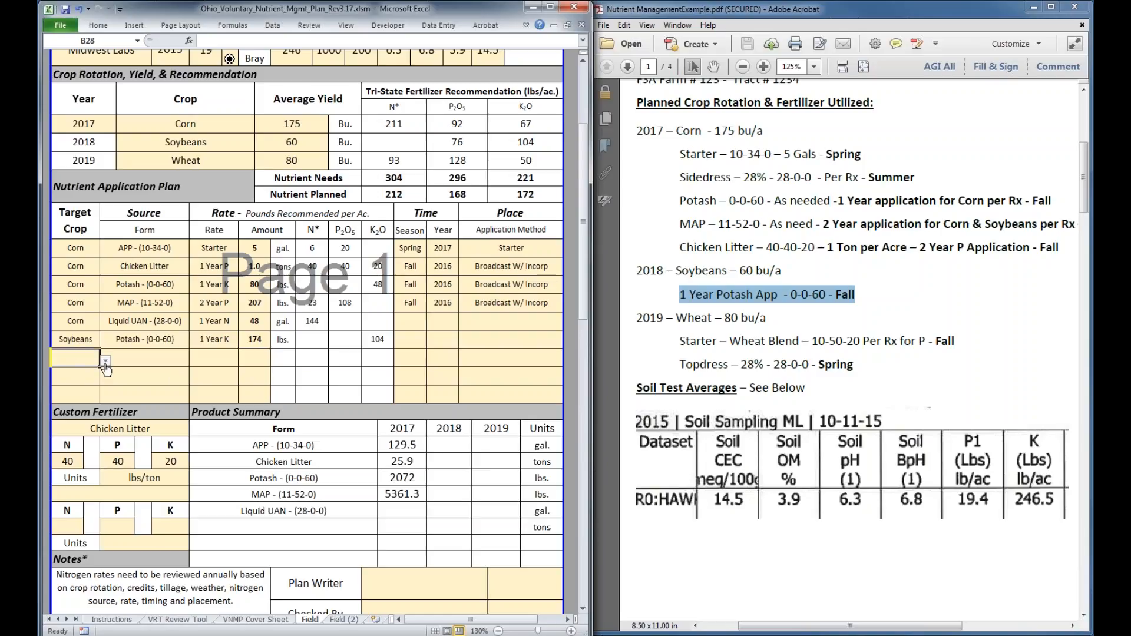
left_click(106, 360)
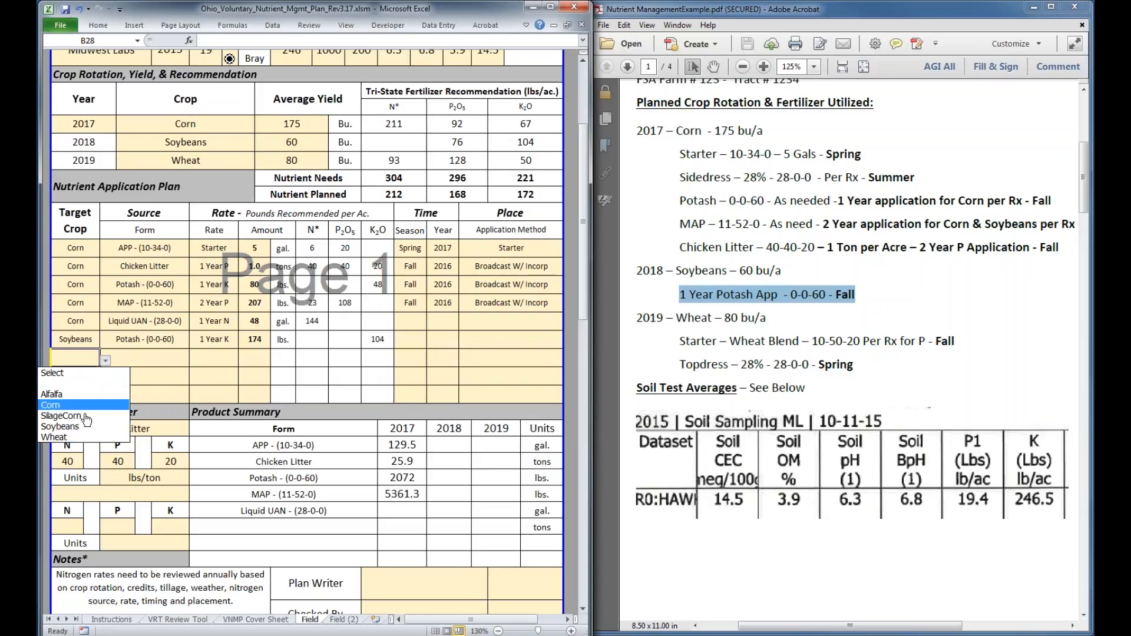
left_click(69, 437)
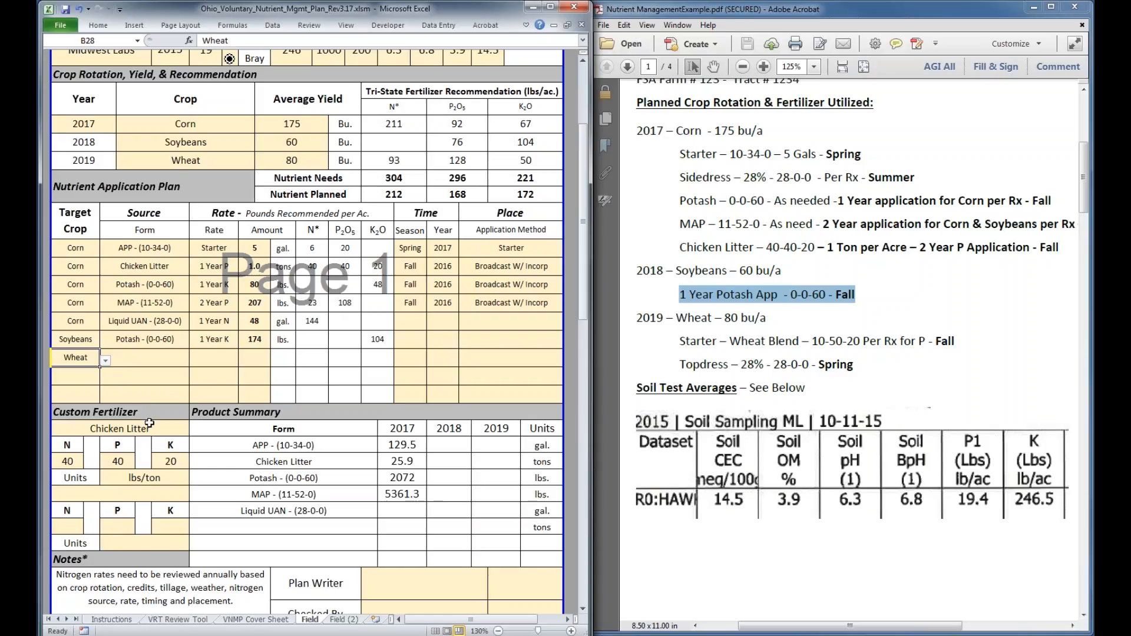
Name the second custom fertilizer Wheat Blend
left_click(106, 495)
type("Wheat B")
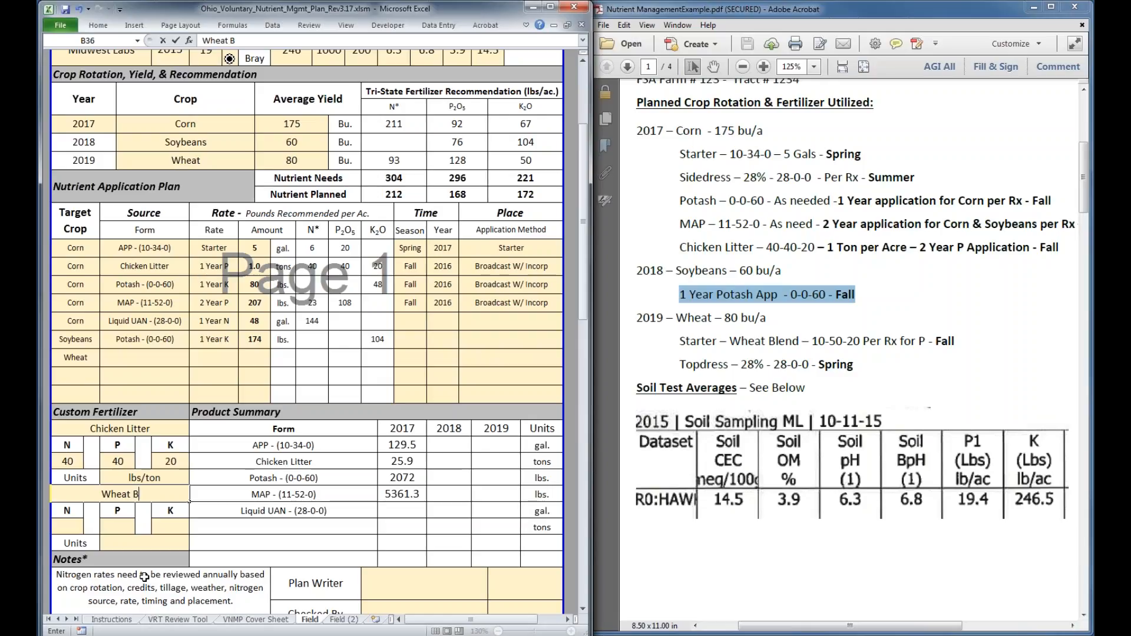
type("lend")
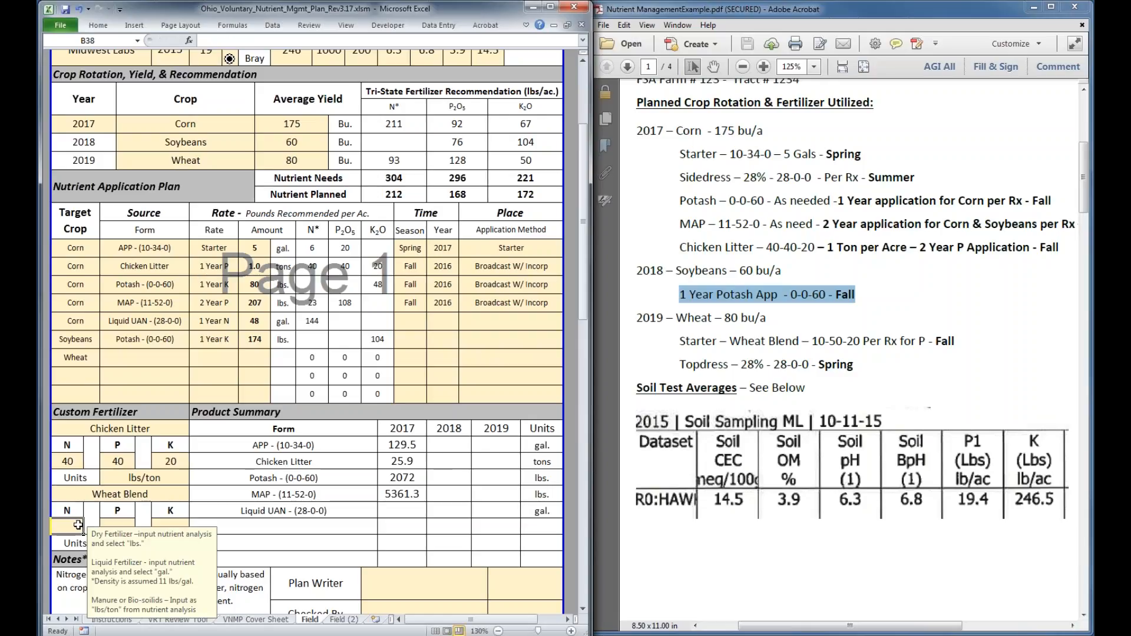
Give the Wheat Blend custom fertilizer an analysis of 10 N, 50 P and 20 K, with lbs. as its units
type("10")
key("Tab")
type("50")
key("Tab")
type("20")
key("Tab")
left_click(195, 545)
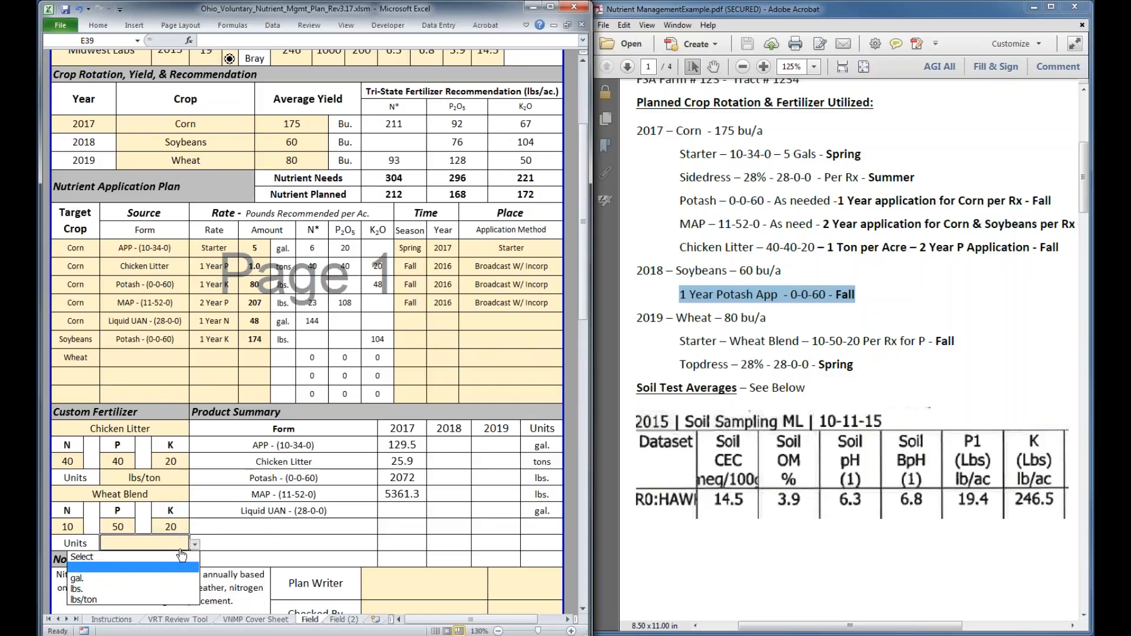
left_click(80, 589)
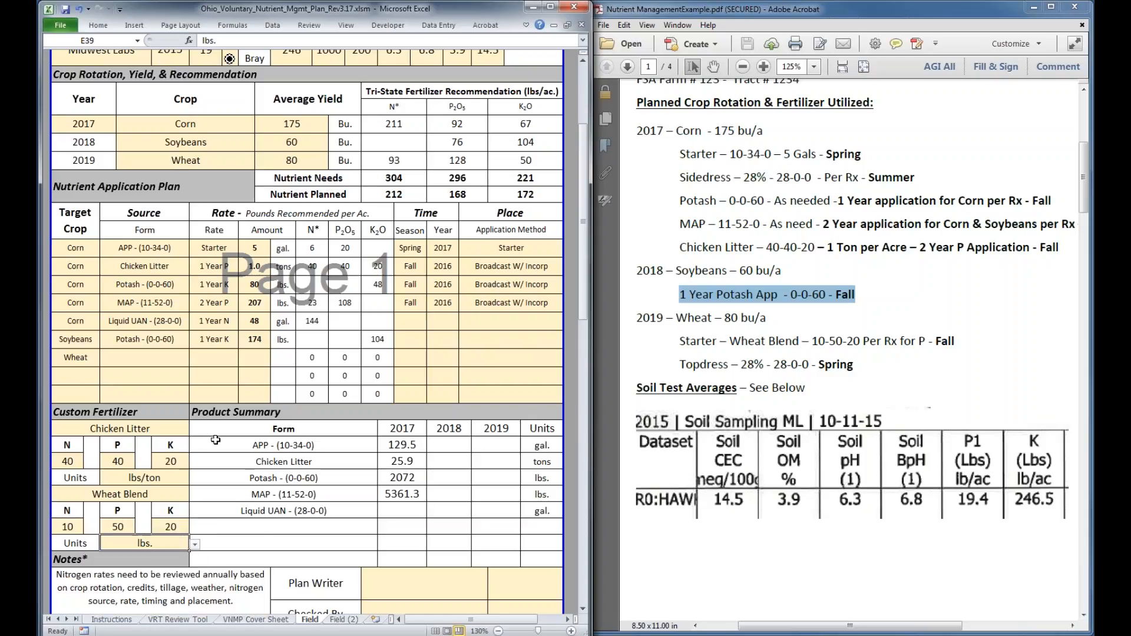
Set the seventh row's wheat application to the Wheat Blend source form with a 1 Year P rate
left_click(145, 362)
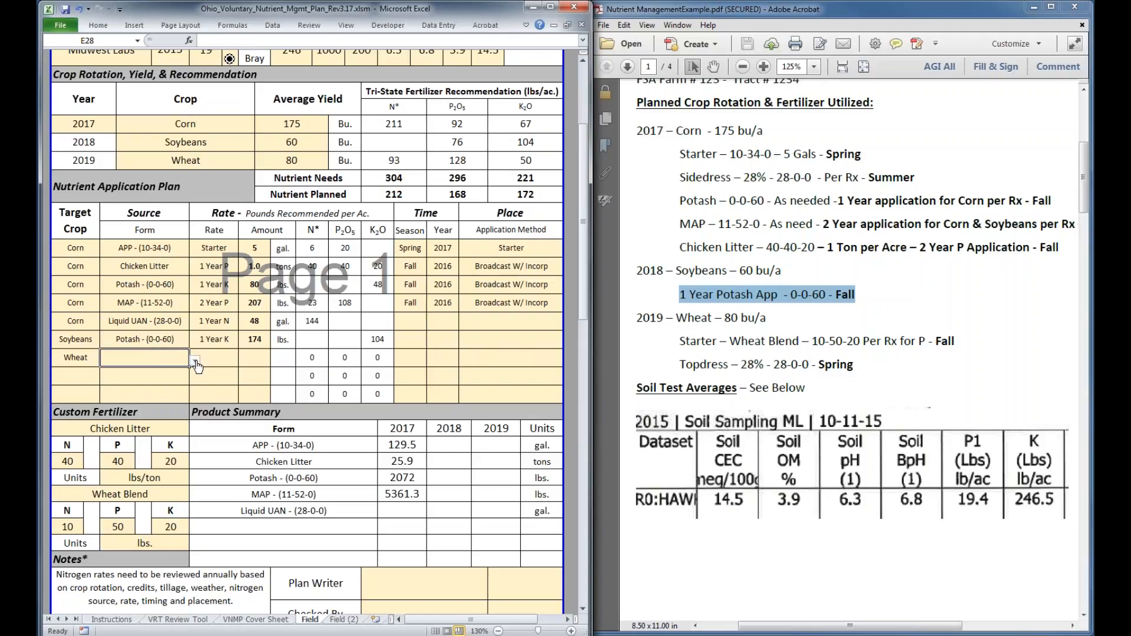
left_click(195, 361)
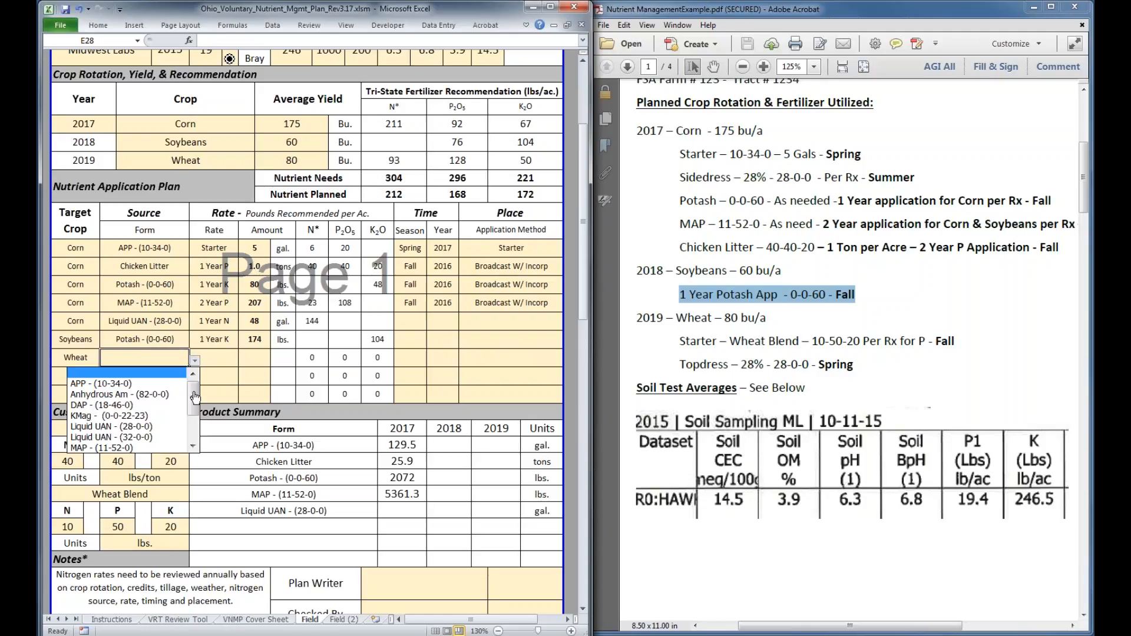
left_click_drag(195, 398, 193, 437)
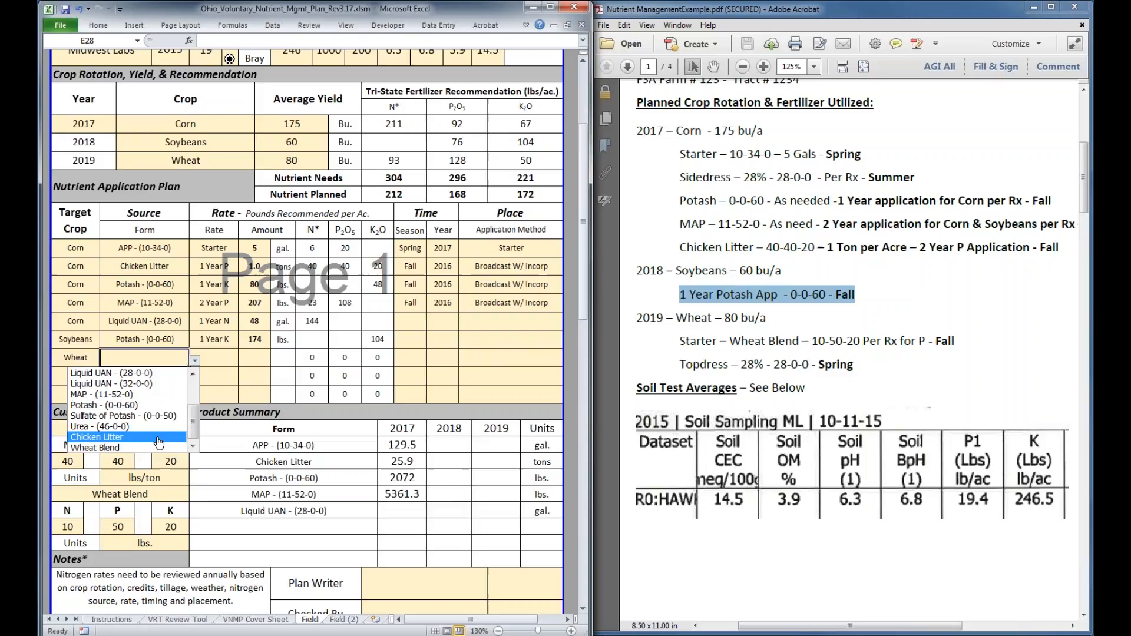
left_click(157, 447)
left_click(214, 362)
left_click(245, 361)
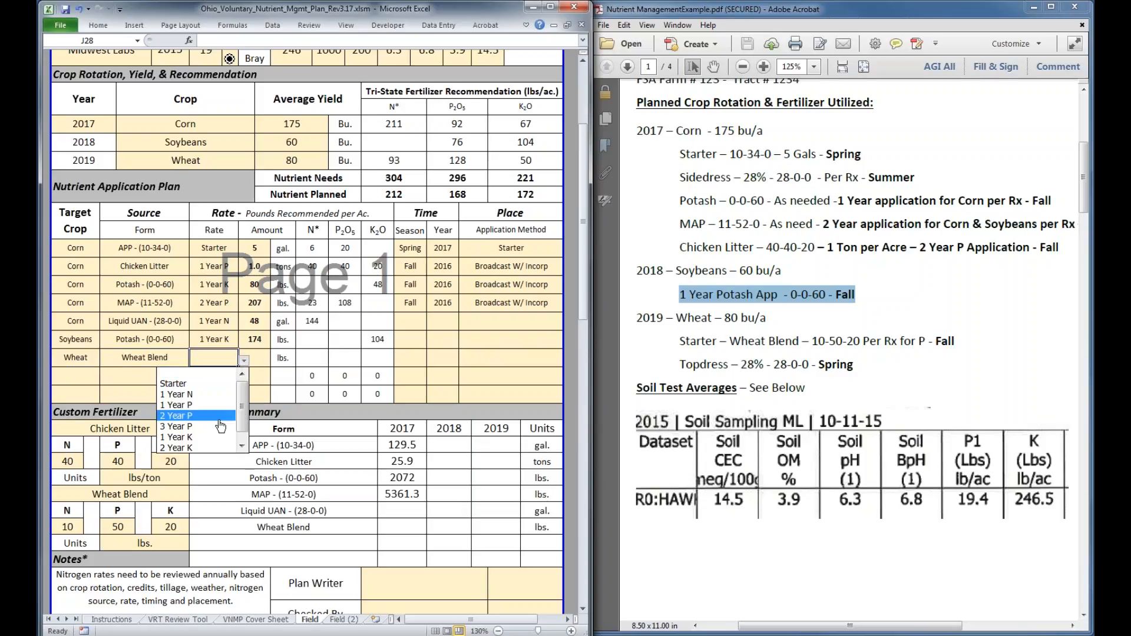
left_click(215, 406)
Try 250 lbs. as the Wheat Blend application's amount
key("Tab")
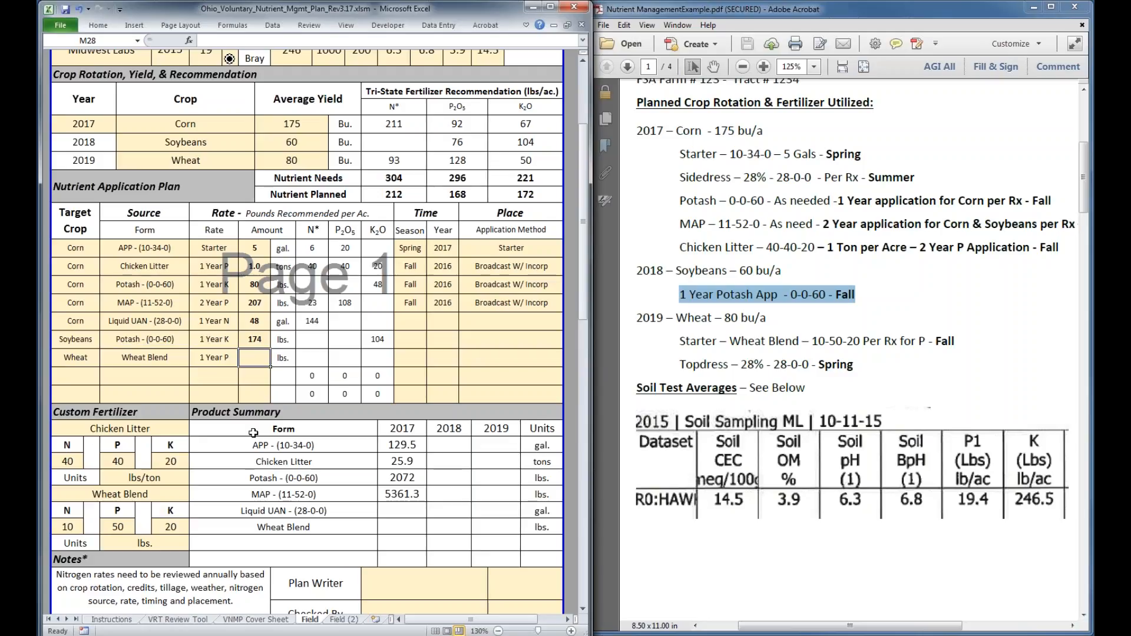
type("25")
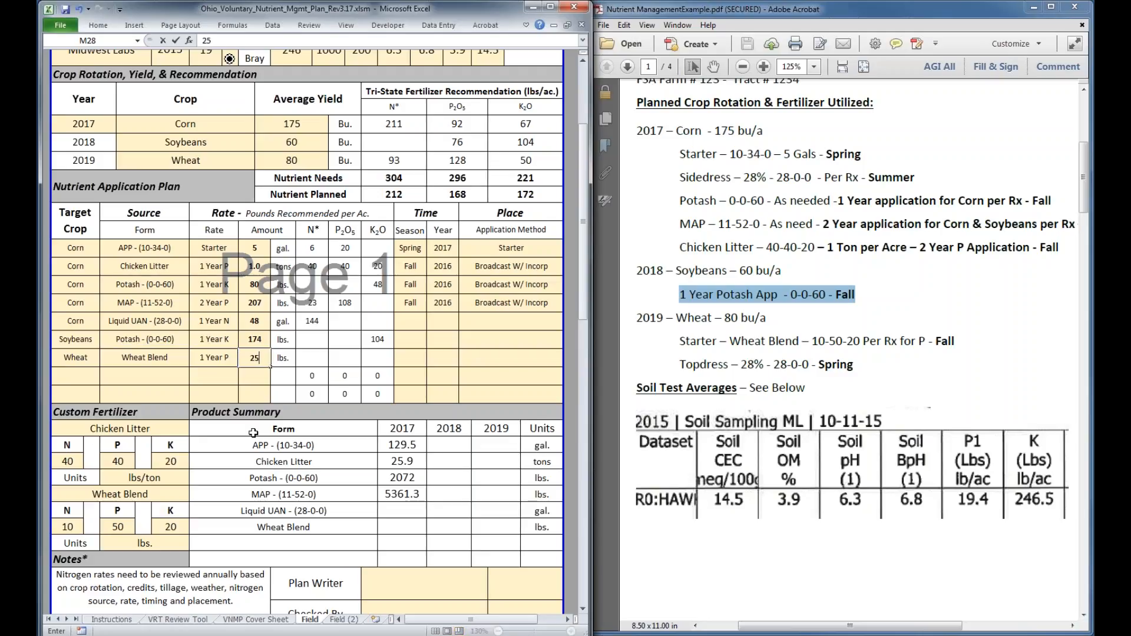
type("0")
key("Return")
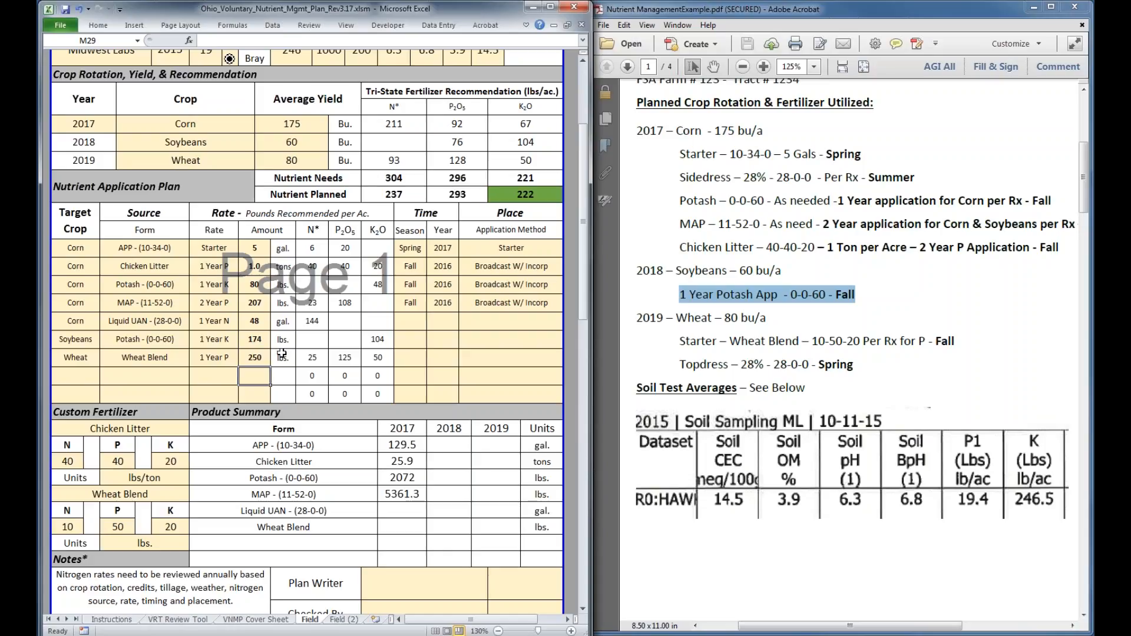
Set the Wheat Blend application's amount to 253 lbs
left_click(261, 358)
type("253")
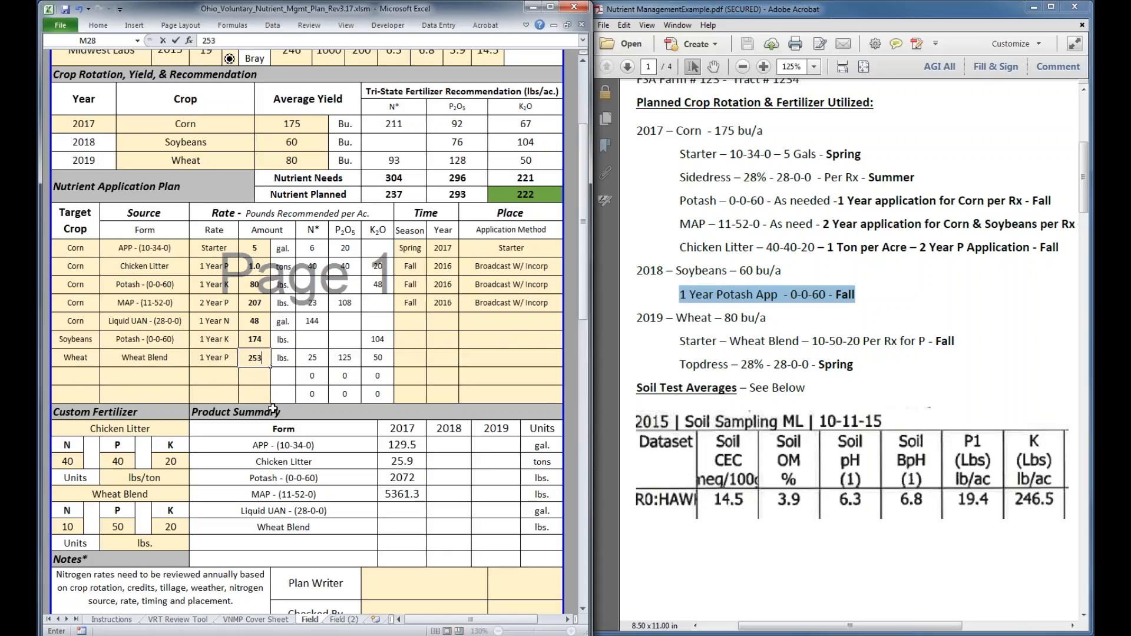
key("Return")
key("Up")
key("Up")
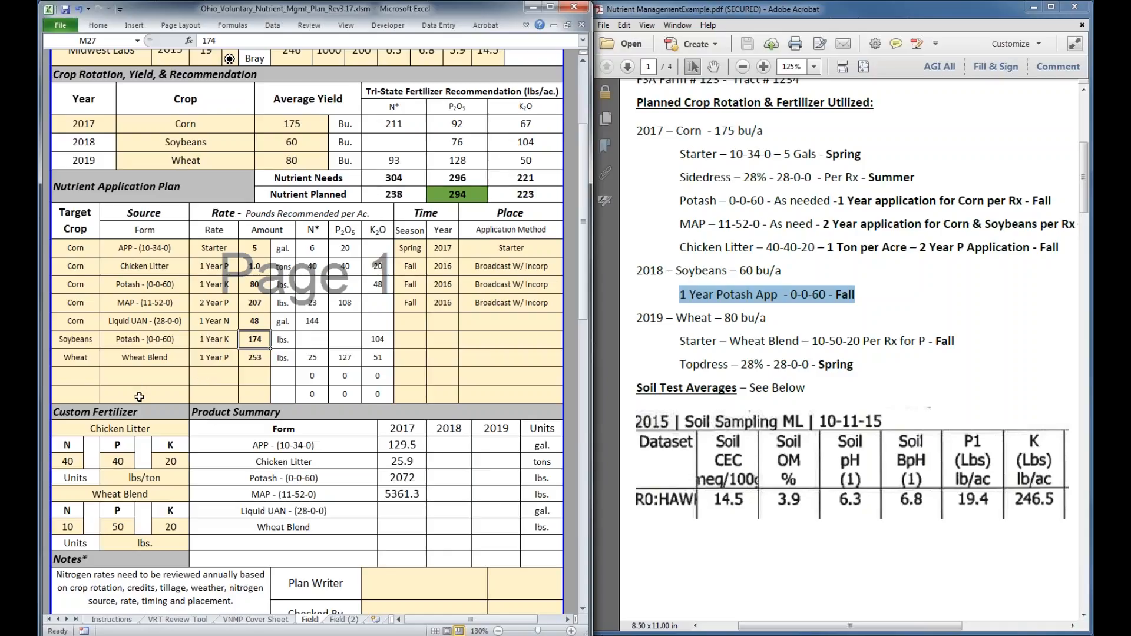
left_click(254, 361)
Set the target crop of the eighth Nutrient Application Plan row to Wheat
left_click(89, 379)
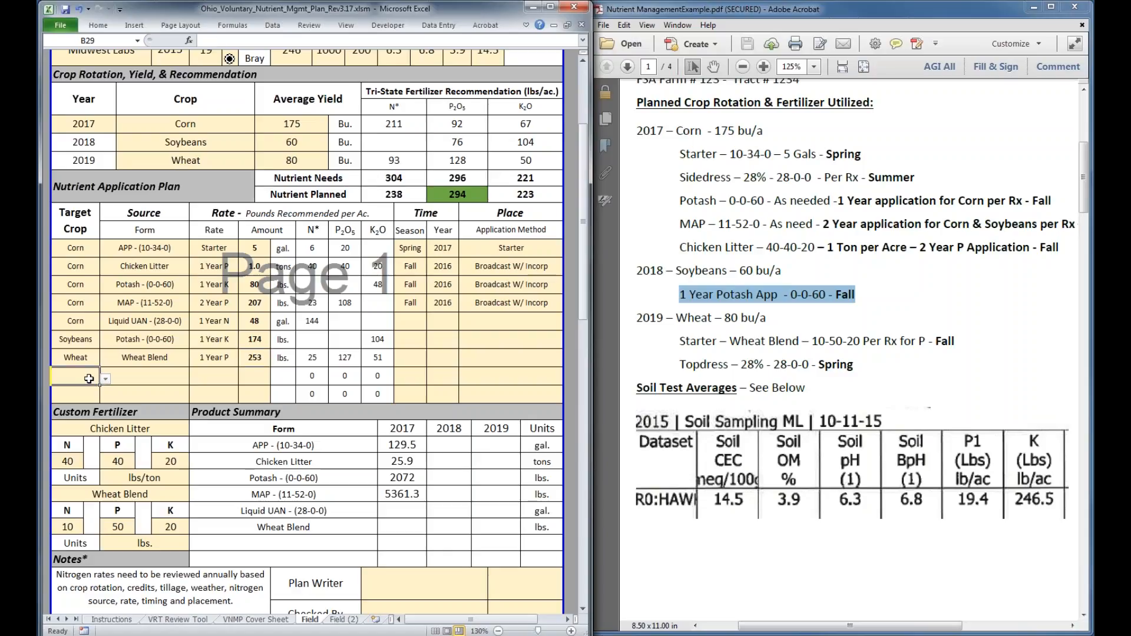
left_click(105, 382)
left_click(88, 409)
Set the corn Liquid UAN application's timing to Summer 2017 and its application method to Inject
left_click(408, 357)
key("Up")
key("Up")
left_click(433, 323)
left_click(407, 379)
type("2017")
left_click(503, 324)
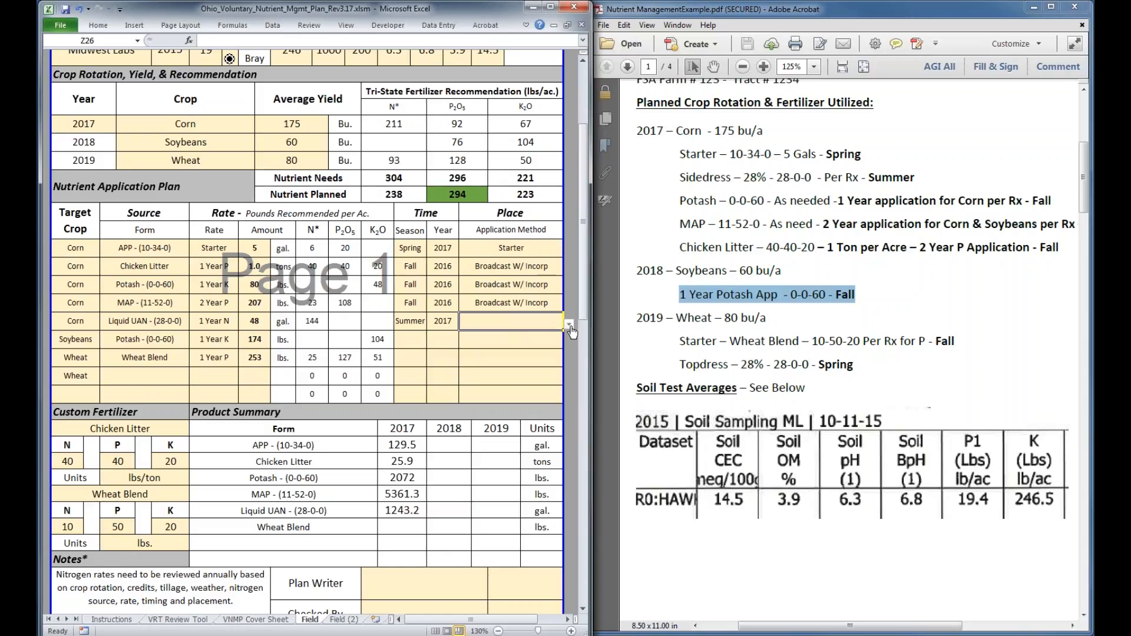
left_click(570, 326)
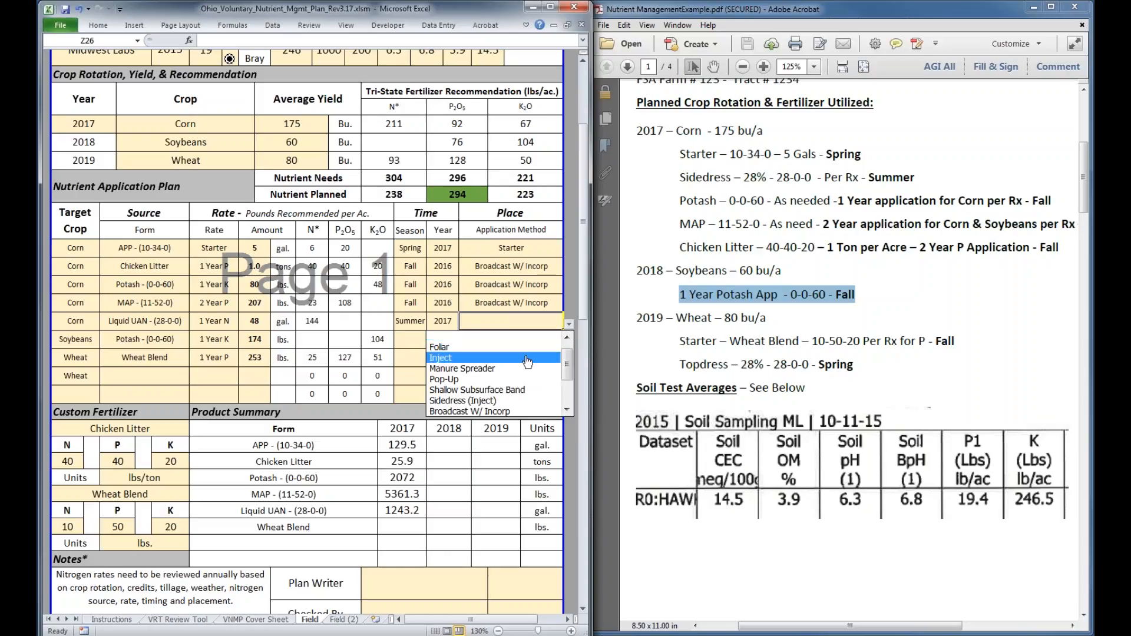
left_click(527, 360)
Set the soybean Potash application's timing to Fall 2017
left_click(401, 339)
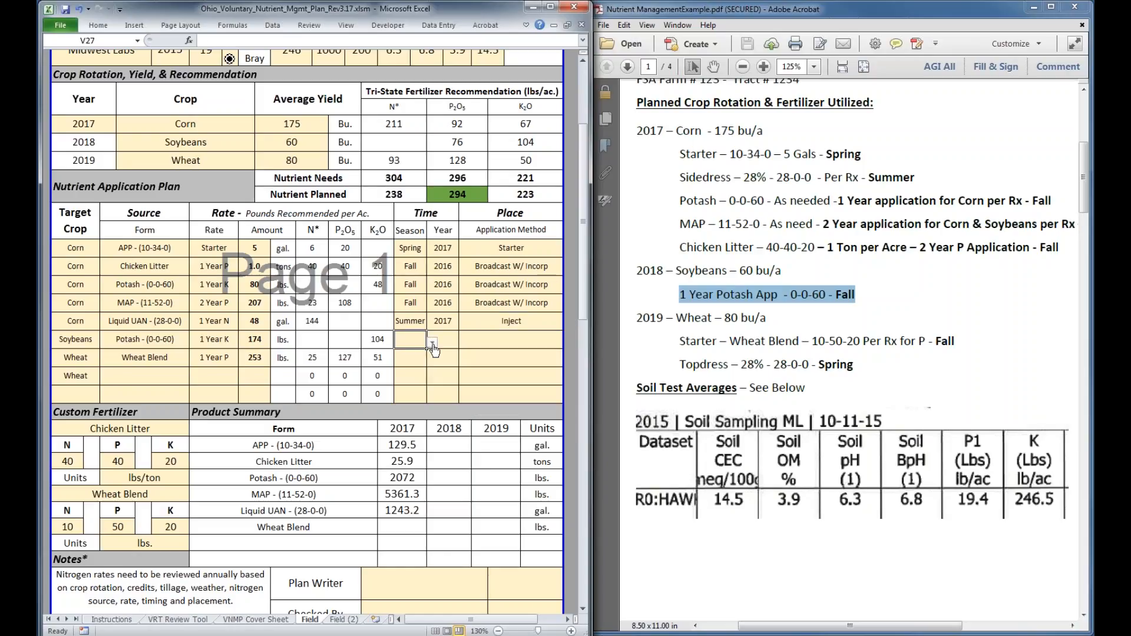
left_click(433, 342)
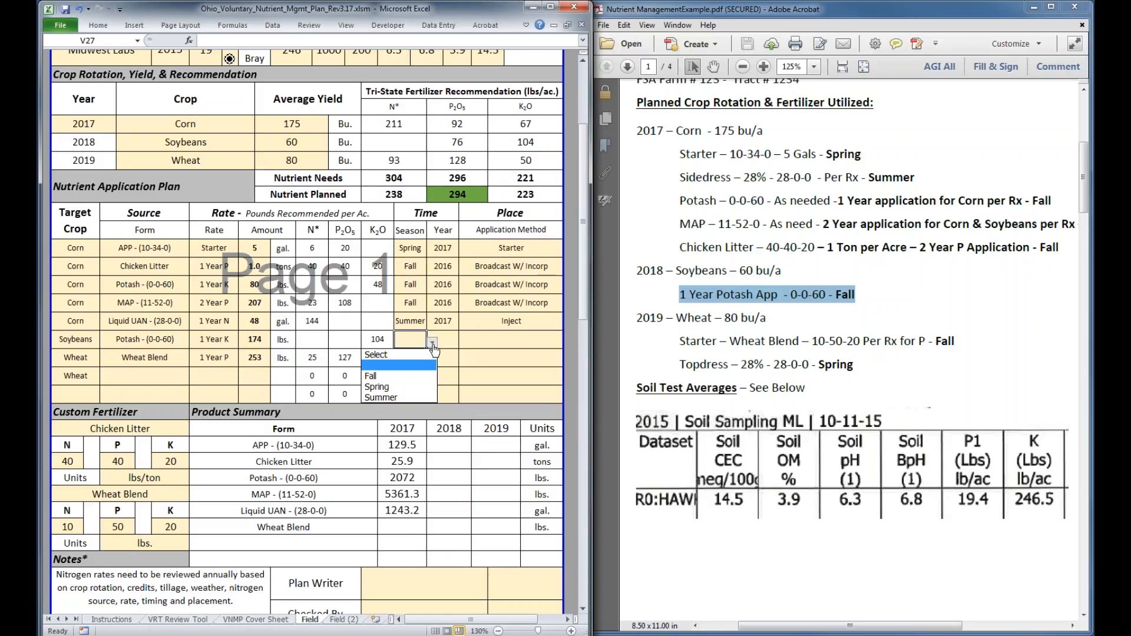
left_click(400, 376)
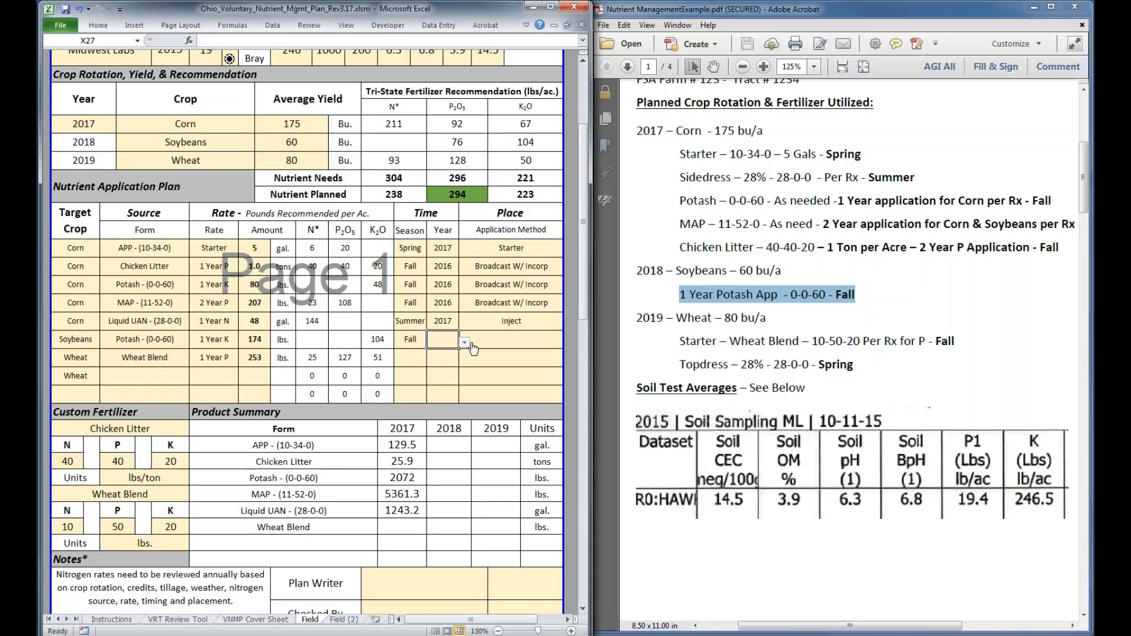
left_click(443, 340)
left_click(465, 342)
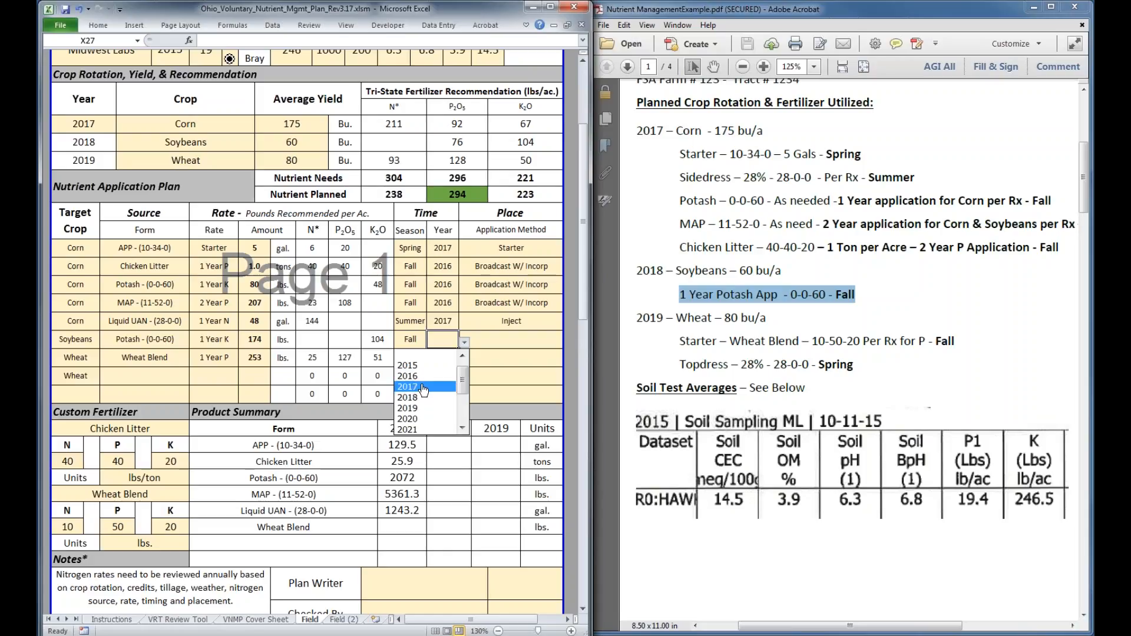
left_click(423, 387)
Set the soybean Potash application's method to Broadcast W/ Incorp
left_click(504, 343)
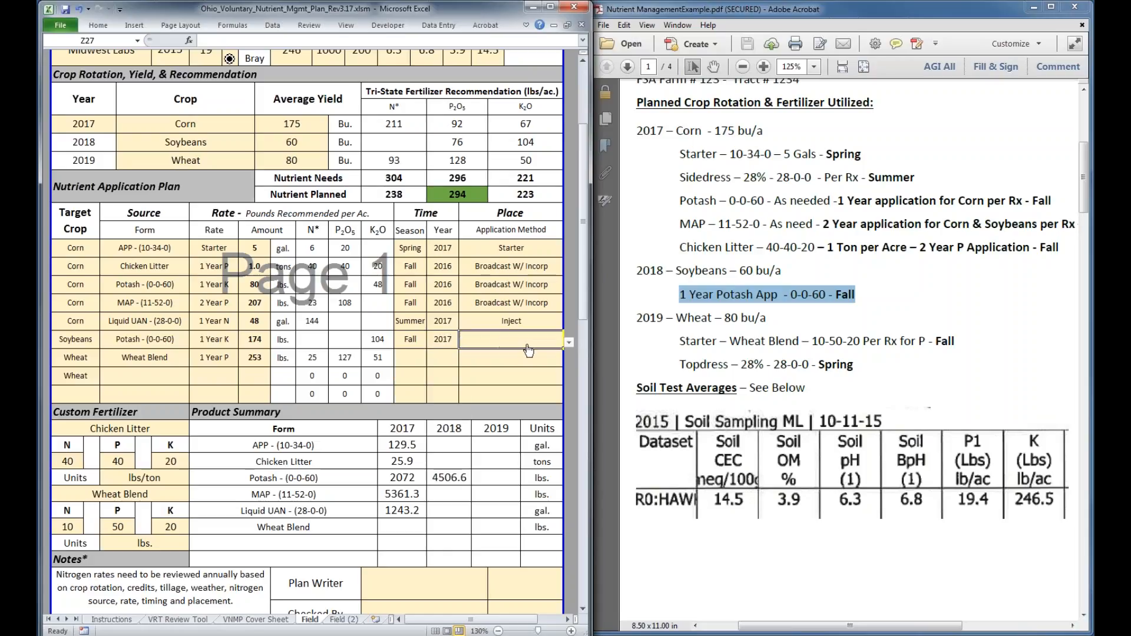
left_click(569, 344)
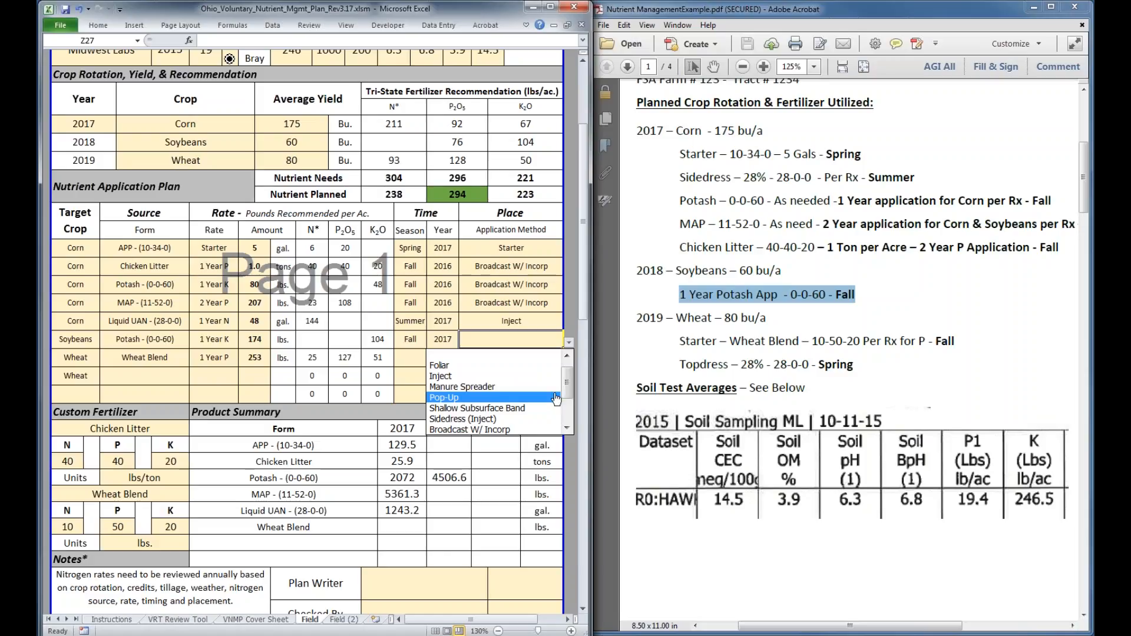
left_click(568, 402)
left_click_drag(566, 399, 566, 417)
left_click(470, 376)
Set the Wheat Blend application's timing to Fall 2018 and its application method to Broadcast W/O Incorp
left_click(412, 359)
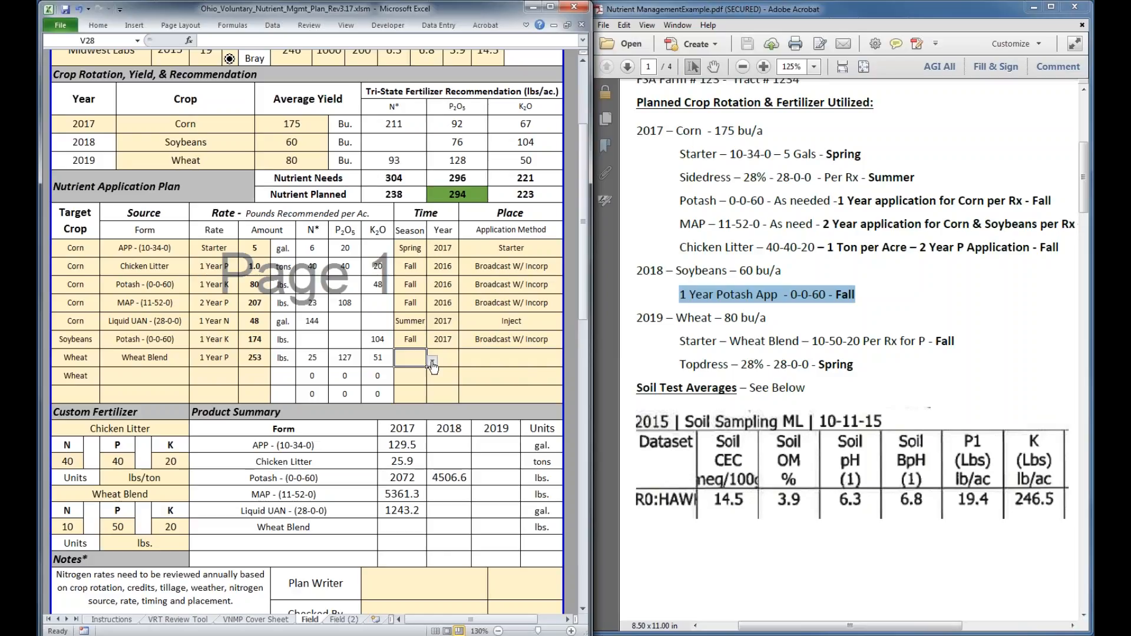
left_click(432, 362)
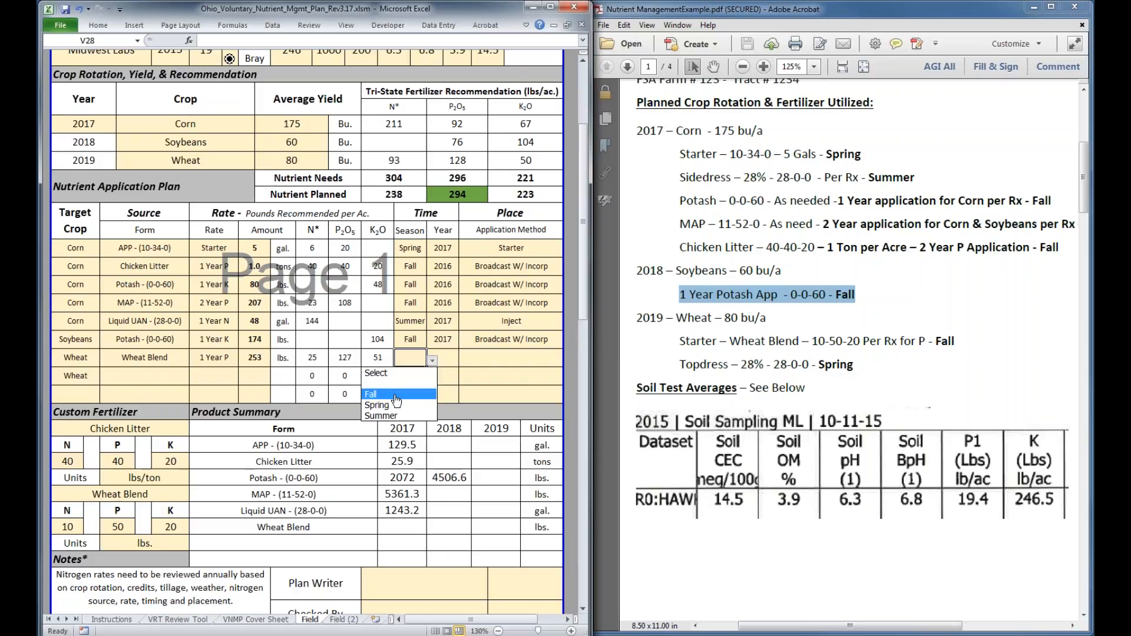
left_click(395, 397)
left_click(501, 353)
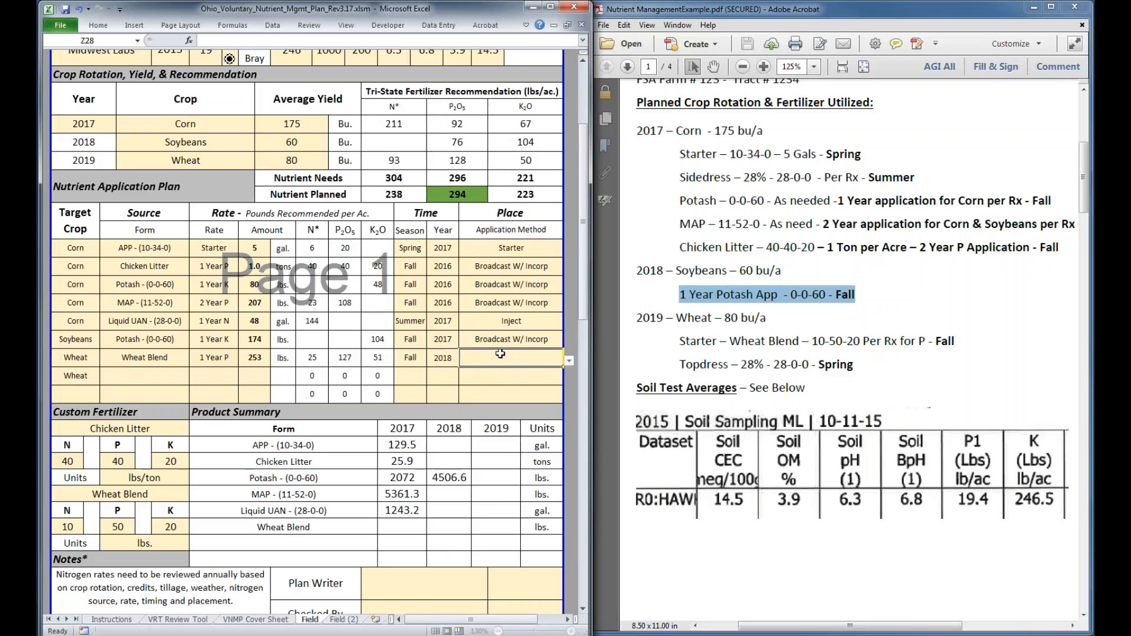
left_click(569, 360)
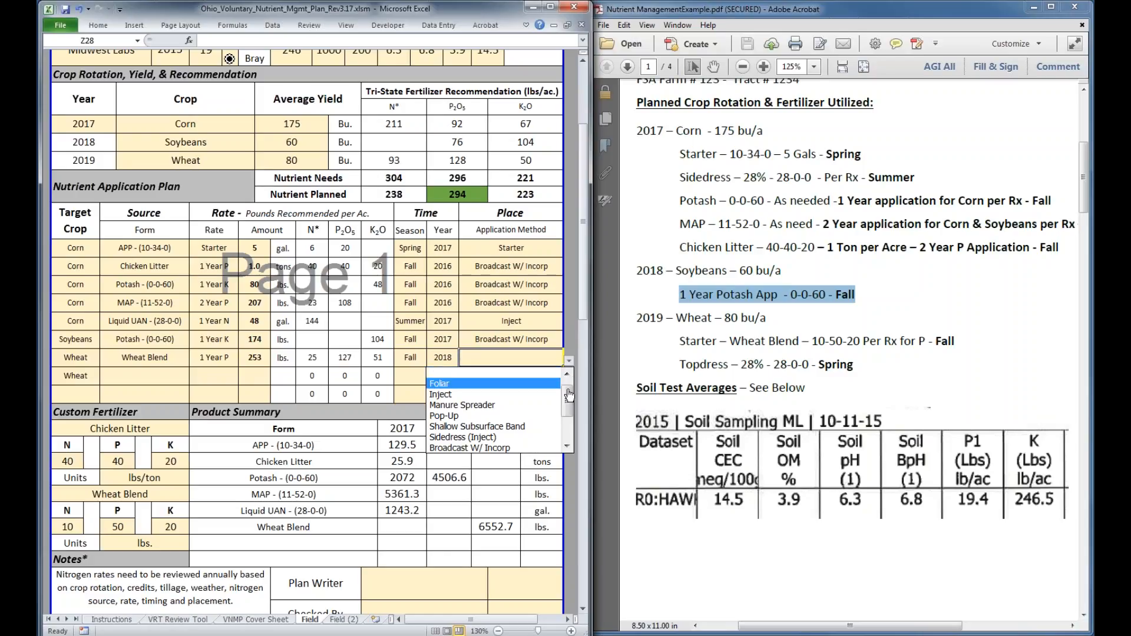
left_click_drag(570, 394, 567, 412)
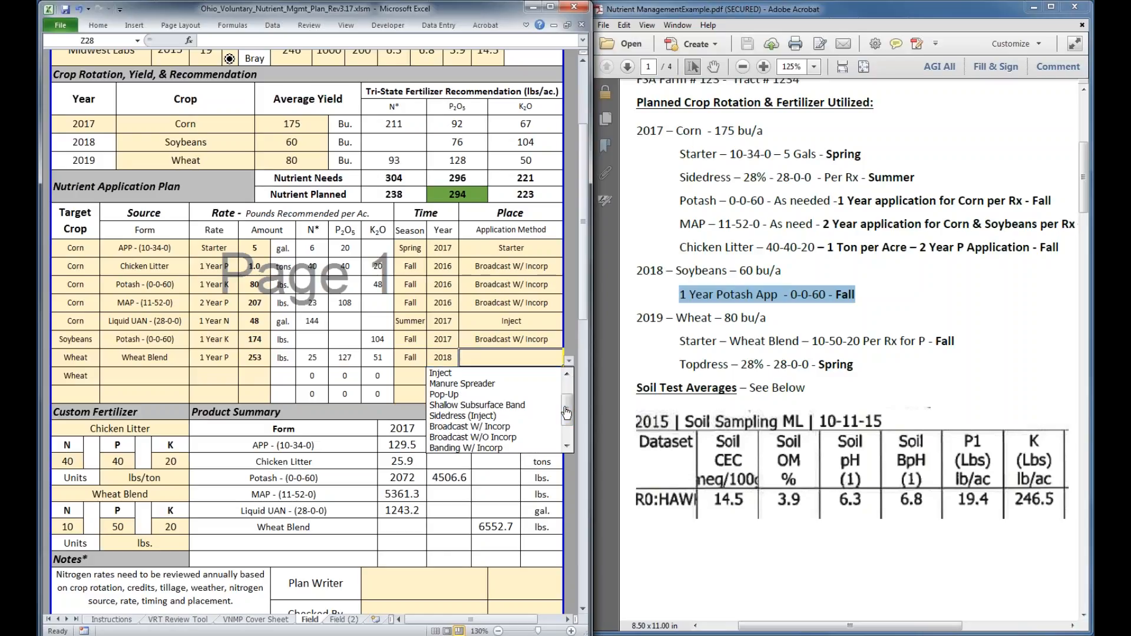
left_click(473, 441)
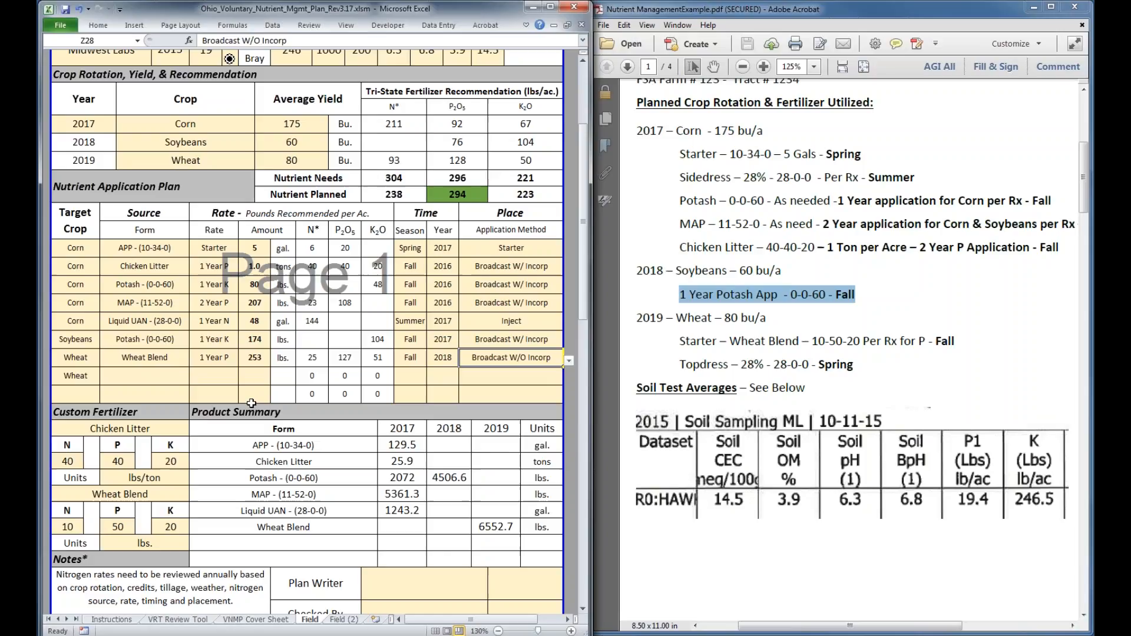
Set the second wheat application's source to Liquid UAN - (28-0-0) and its rate basis to 1 Year N
left_click(145, 377)
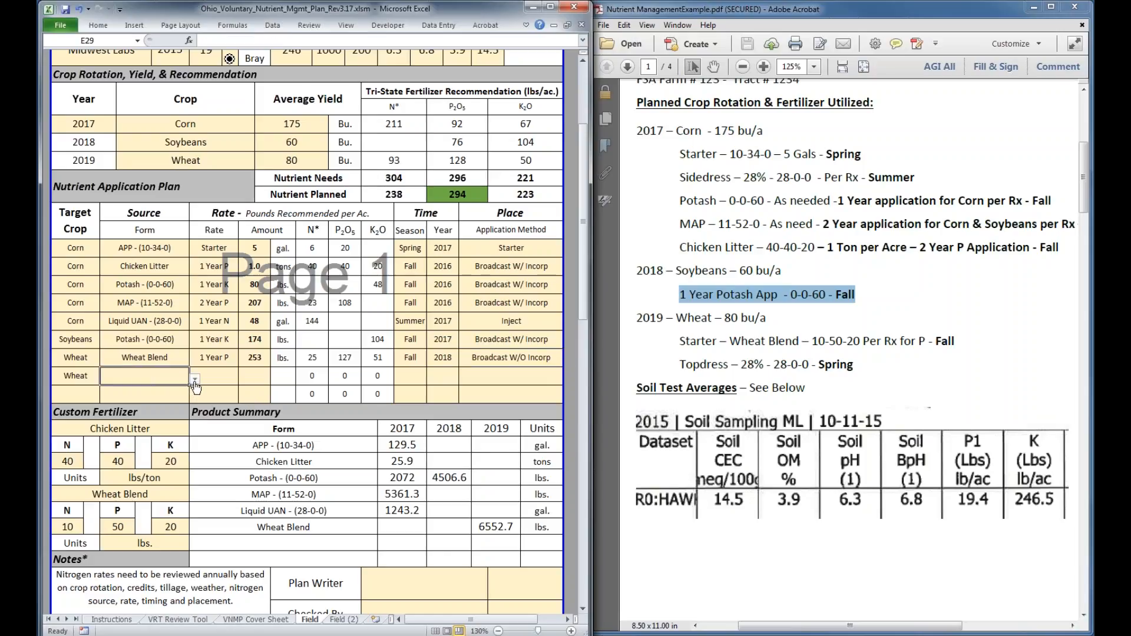
left_click(194, 380)
left_click_drag(193, 422, 192, 433)
left_click(140, 431)
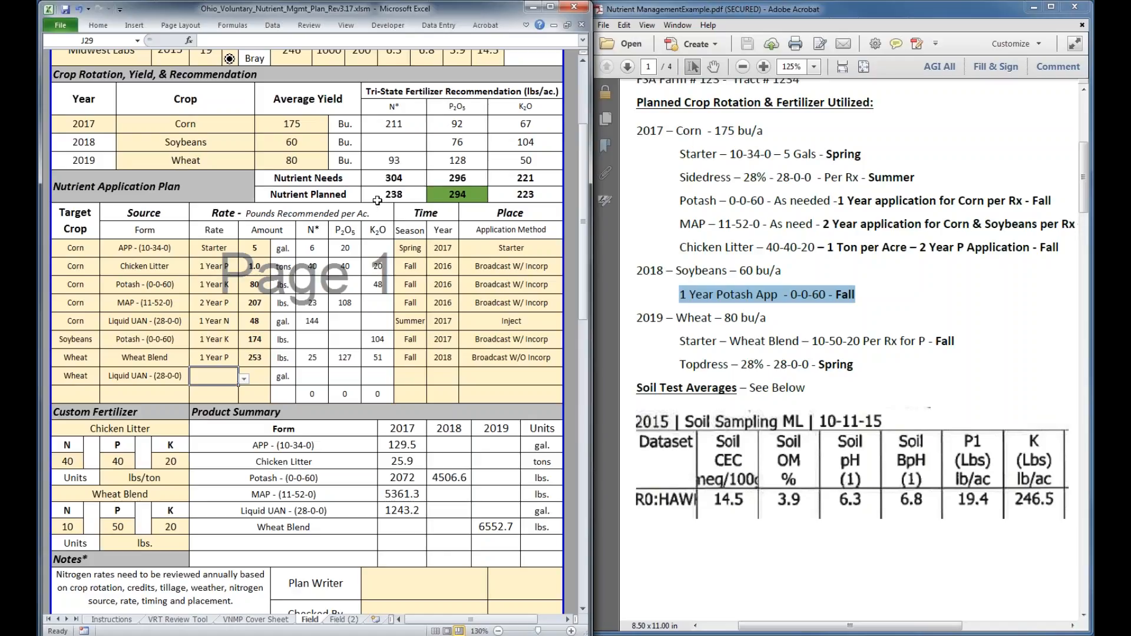
left_click(244, 381)
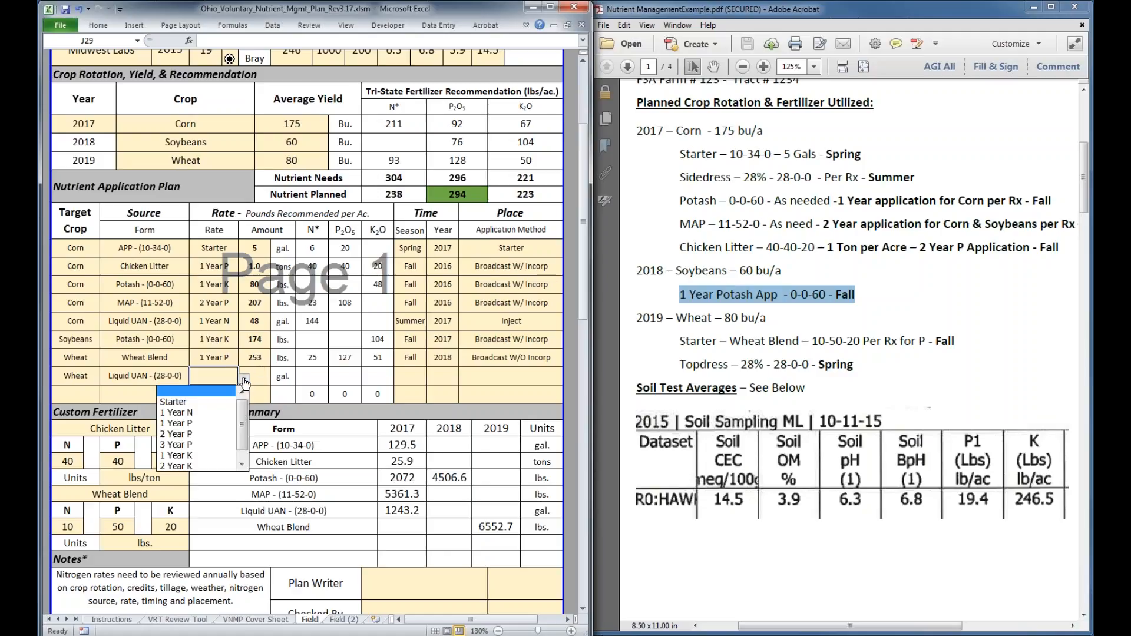
left_click(224, 413)
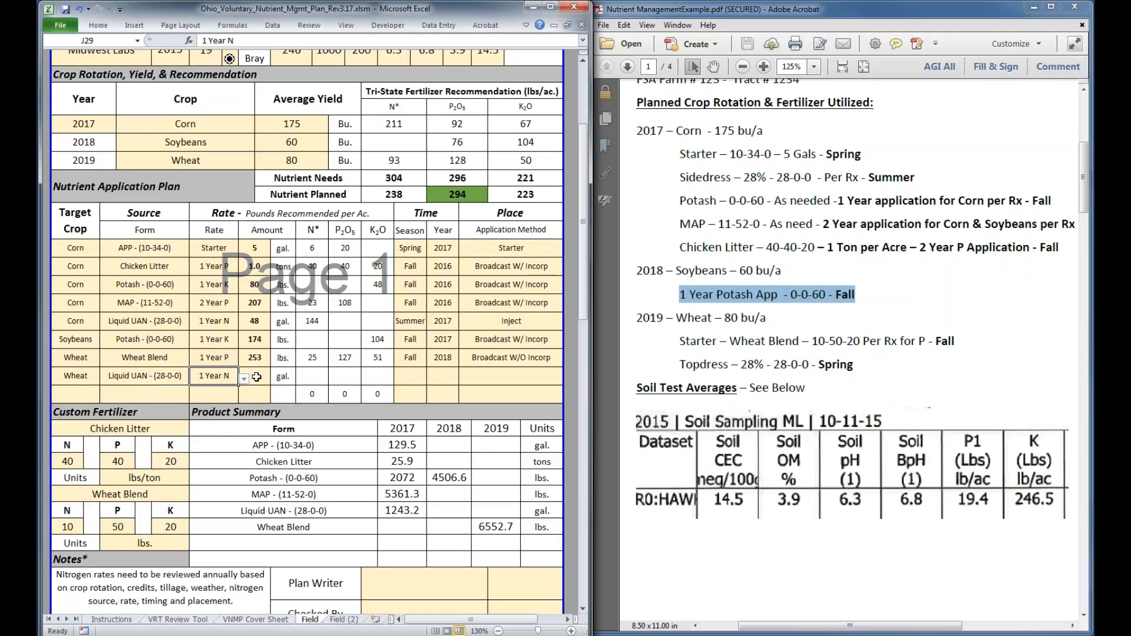
Try 20 gal. as the wheat Liquid UAN amount and settle on 22 gal
left_click(256, 377)
type("20")
key("Return")
left_click(260, 373)
type("22")
key("Return")
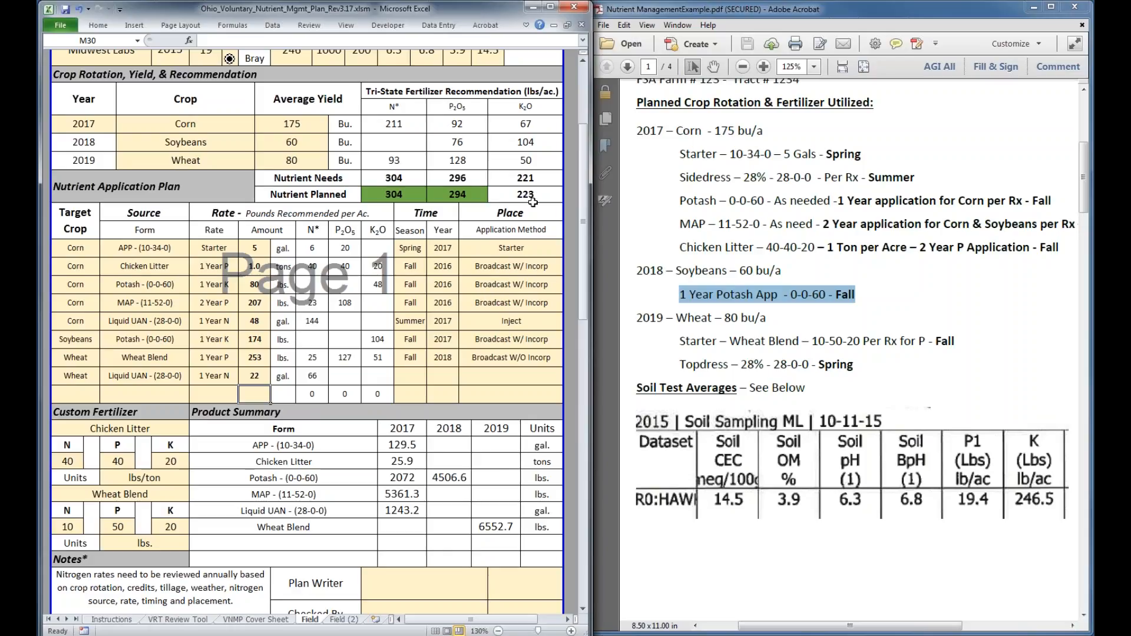
Set the soybean Potash application's amount to 173 lbs
left_click(256, 340)
type("173")
key("Return")
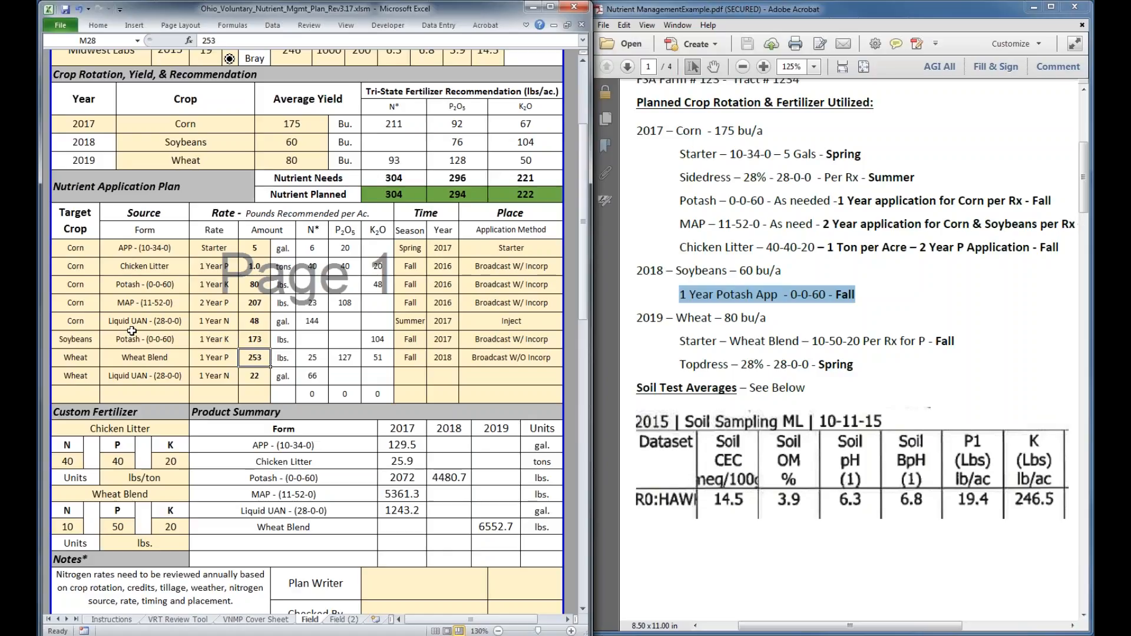
Set the wheat Liquid UAN application's timing to Spring 2019 and its application method to Foliar
scroll(132, 331, "down", 1)
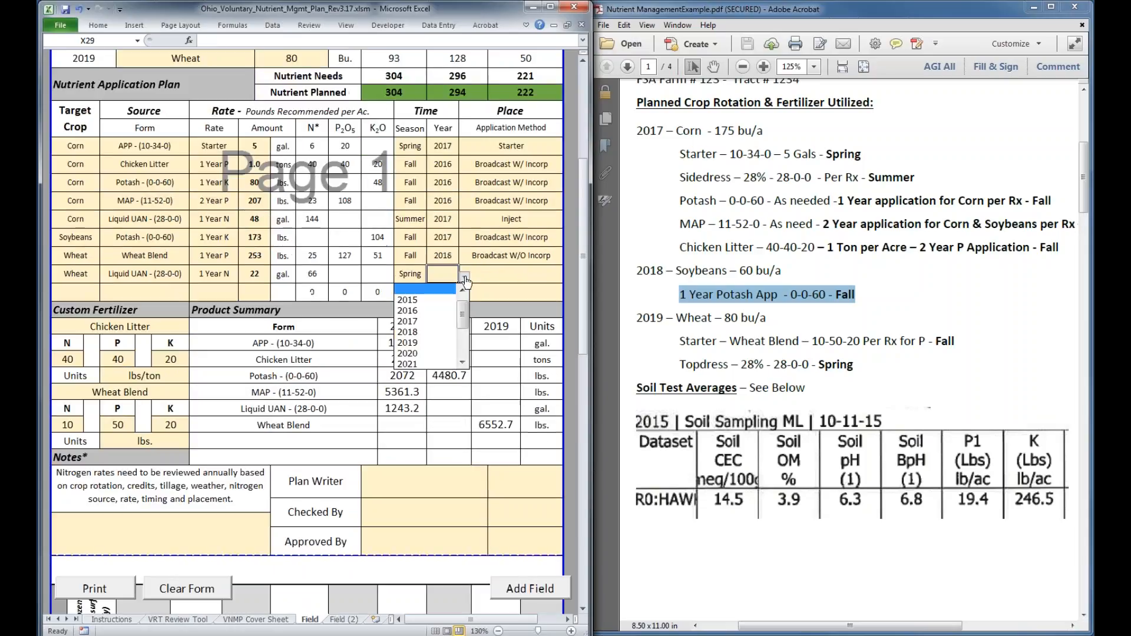
left_click(568, 276)
left_click_drag(566, 345, 566, 321)
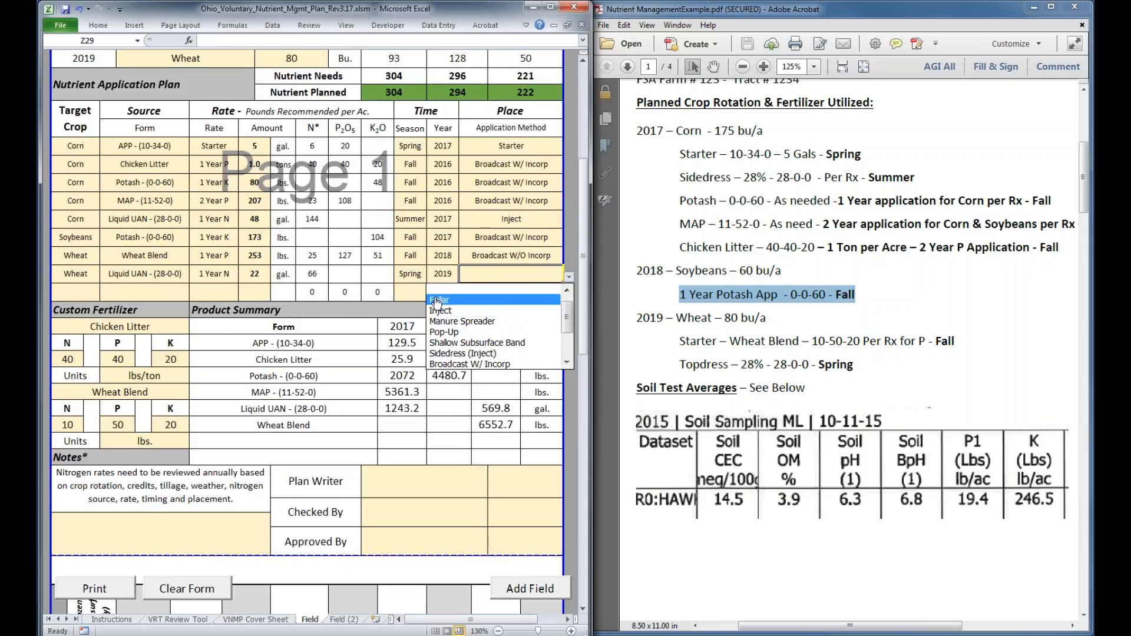
left_click(439, 299)
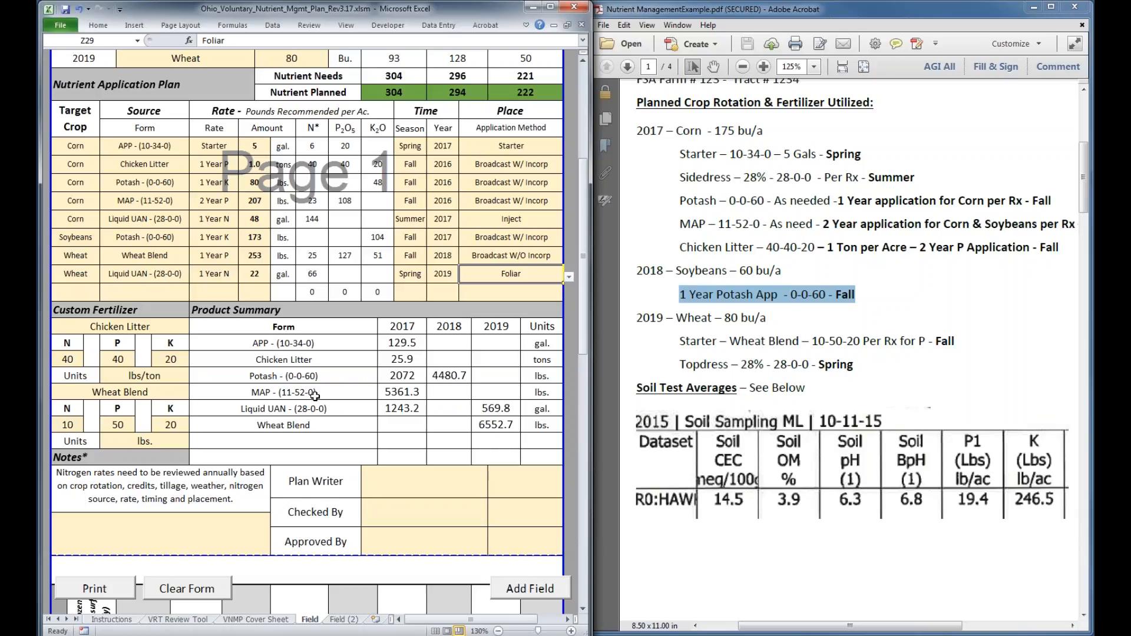
Clear the field size to see its effect on the Product Summary and restore it to 25.9 acres
scroll(315, 396, "up", 1)
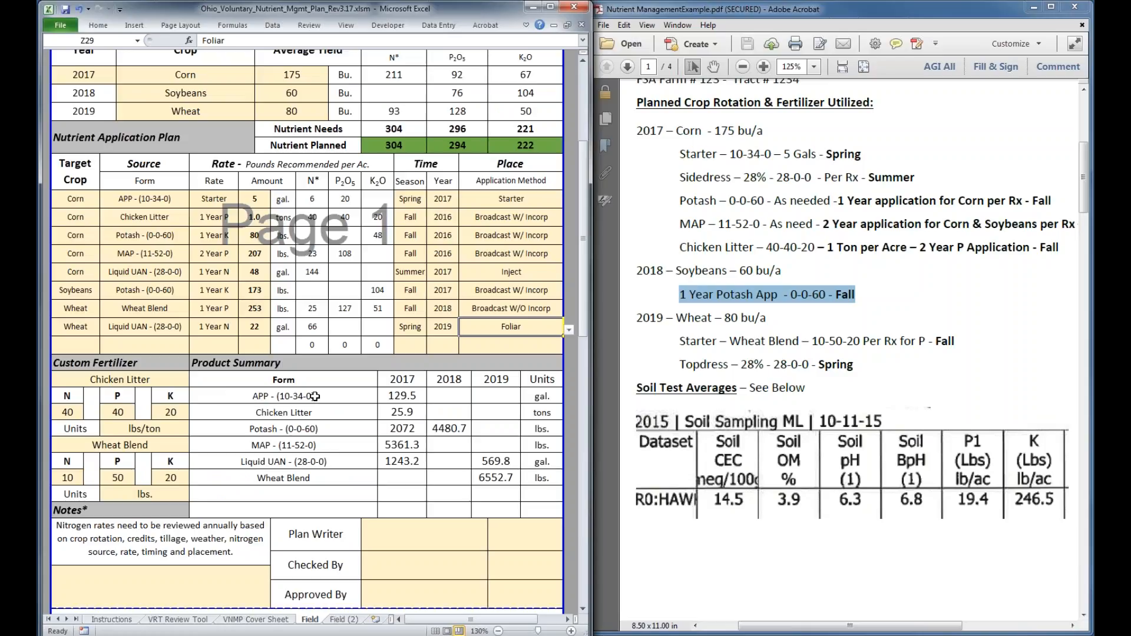
scroll(351, 131, "up", 4)
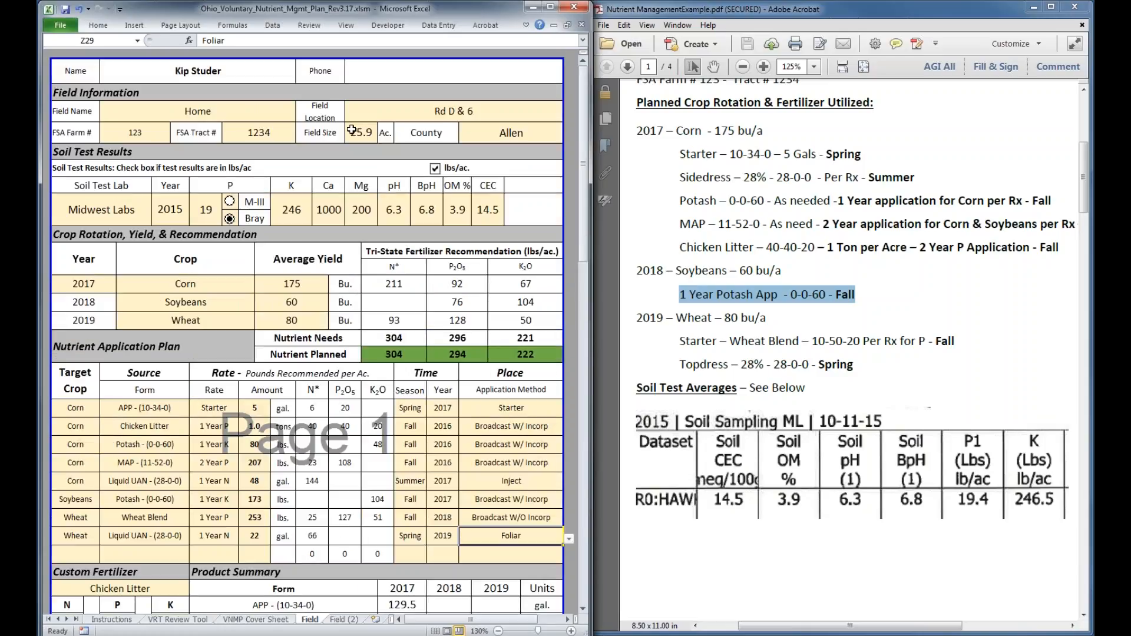
left_click(351, 131)
scroll(352, 131, "down", 4)
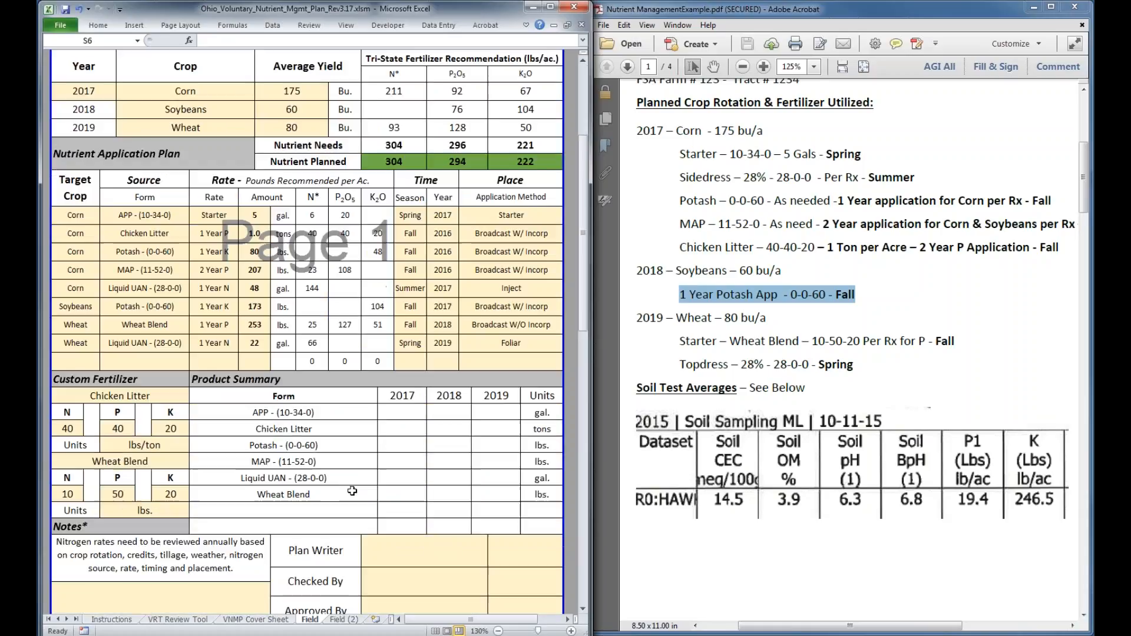
type("25.9")
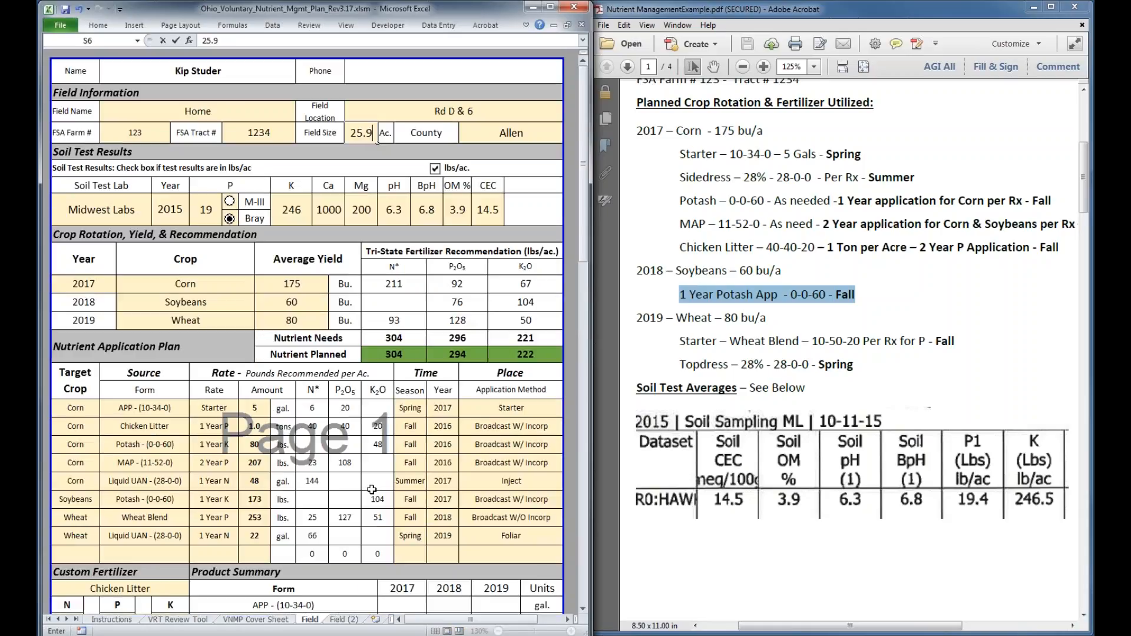
left_click(410, 444)
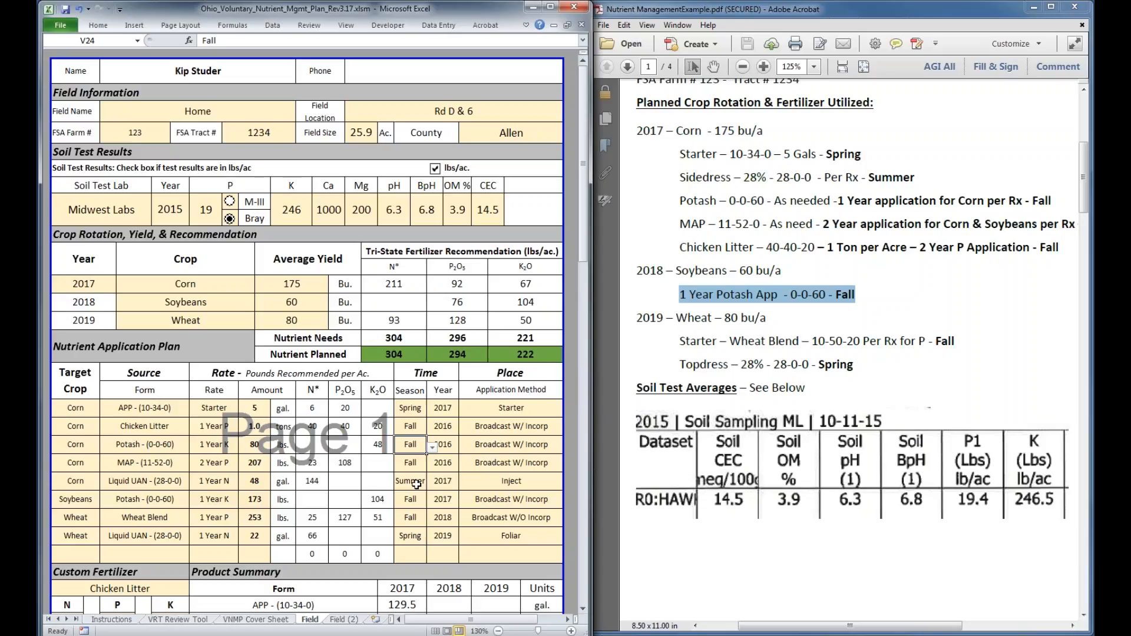
Review the Field sheet's application plan, Product Summary, Notes and Plan Writer sign-off cells, and the application record below them
scroll(416, 484, "down", 1)
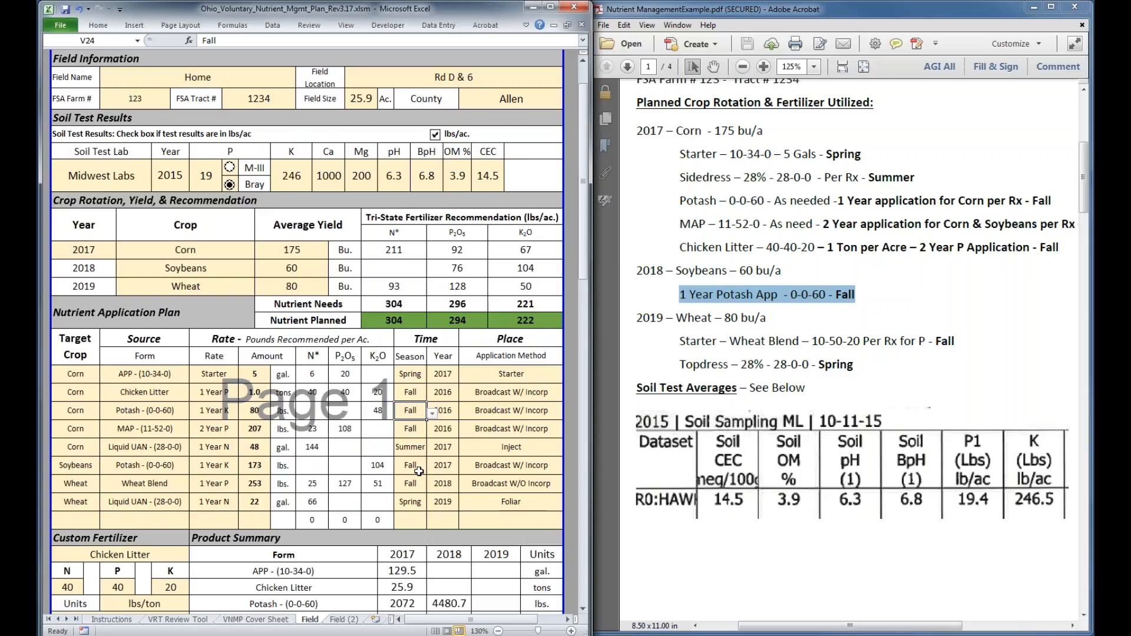
scroll(418, 471, "down", 3)
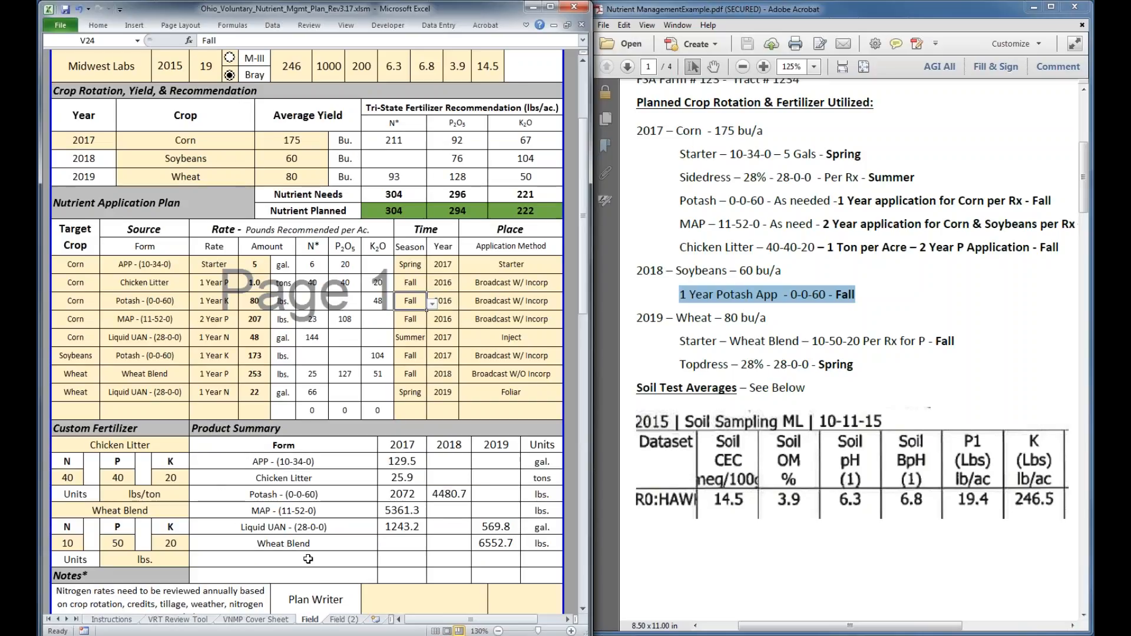
scroll(309, 558, "down", 2)
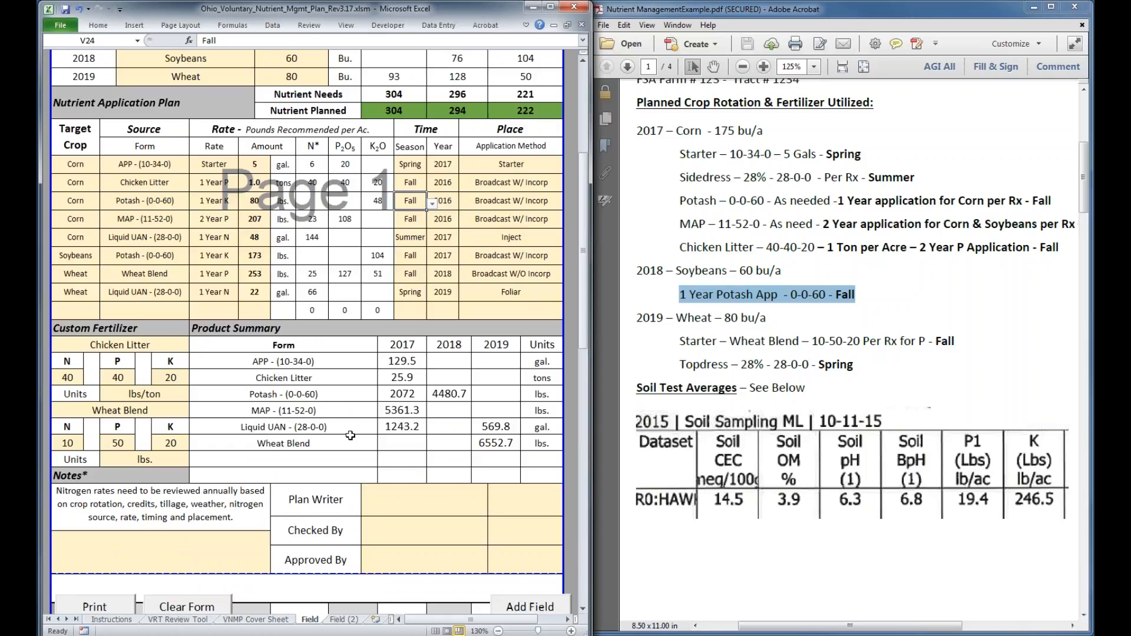
scroll(350, 435, "down", 1)
left_click(96, 505)
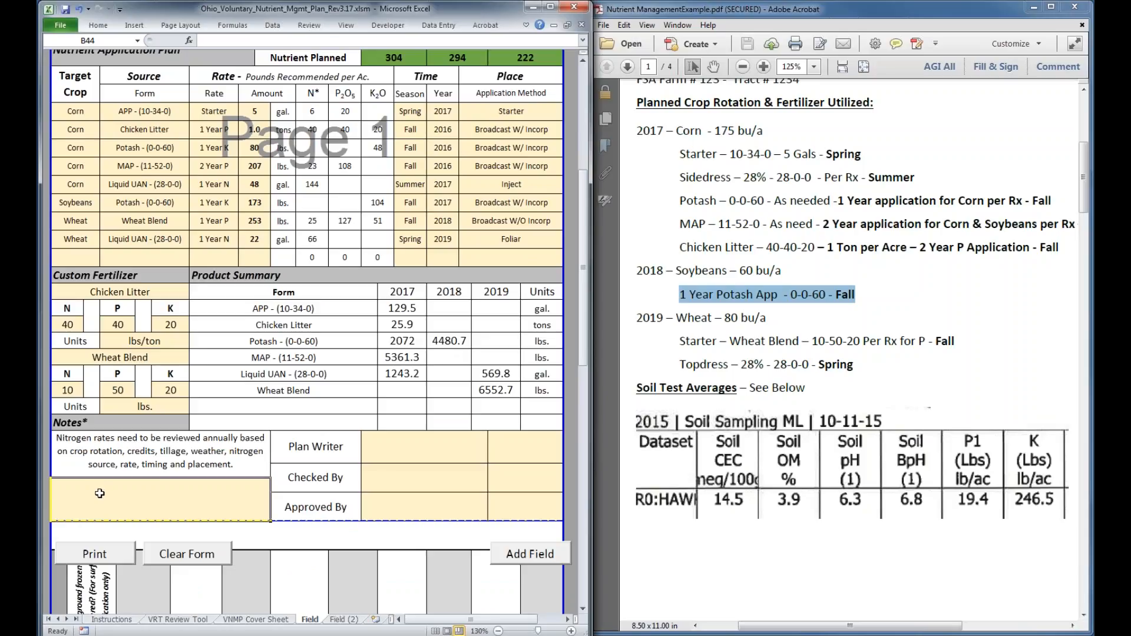
left_click(362, 454)
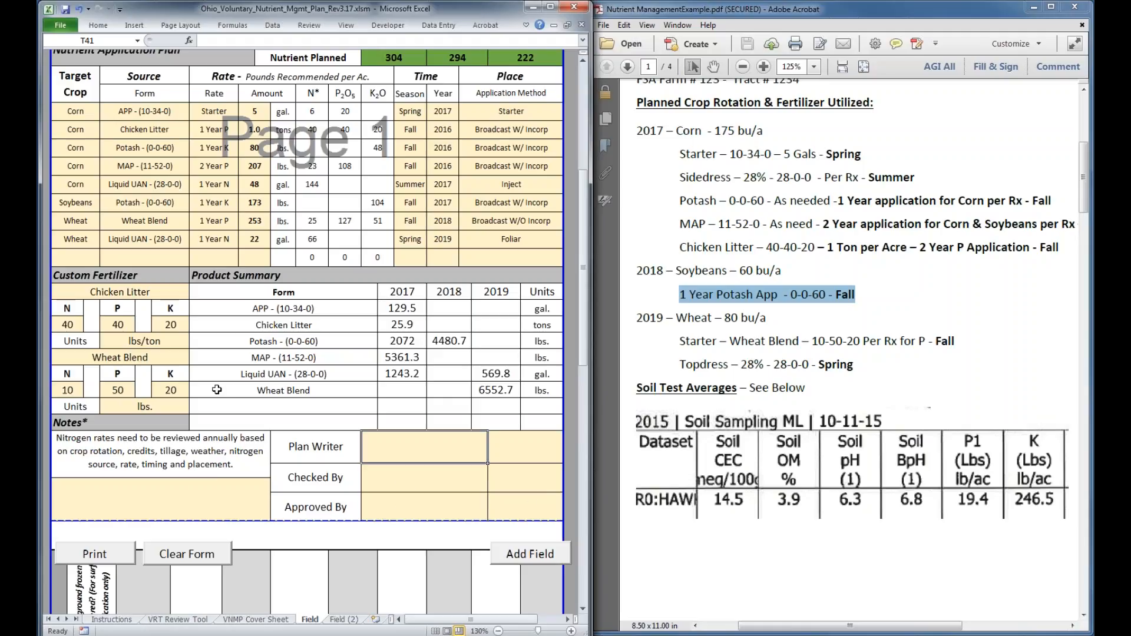
scroll(216, 390, "down", 1)
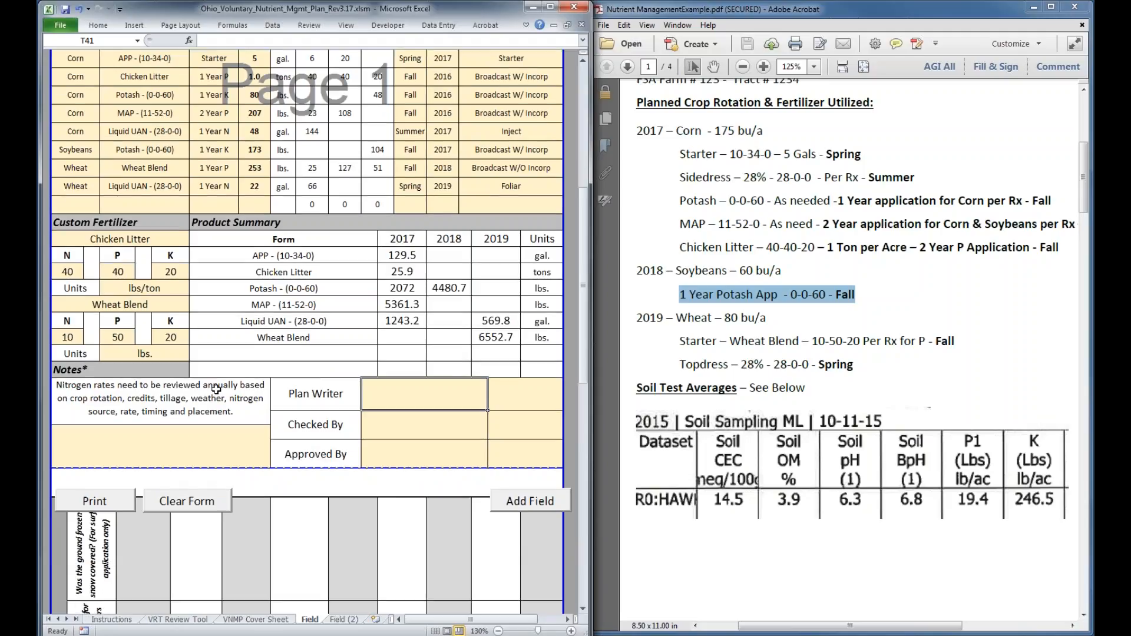
scroll(216, 390, "down", 4)
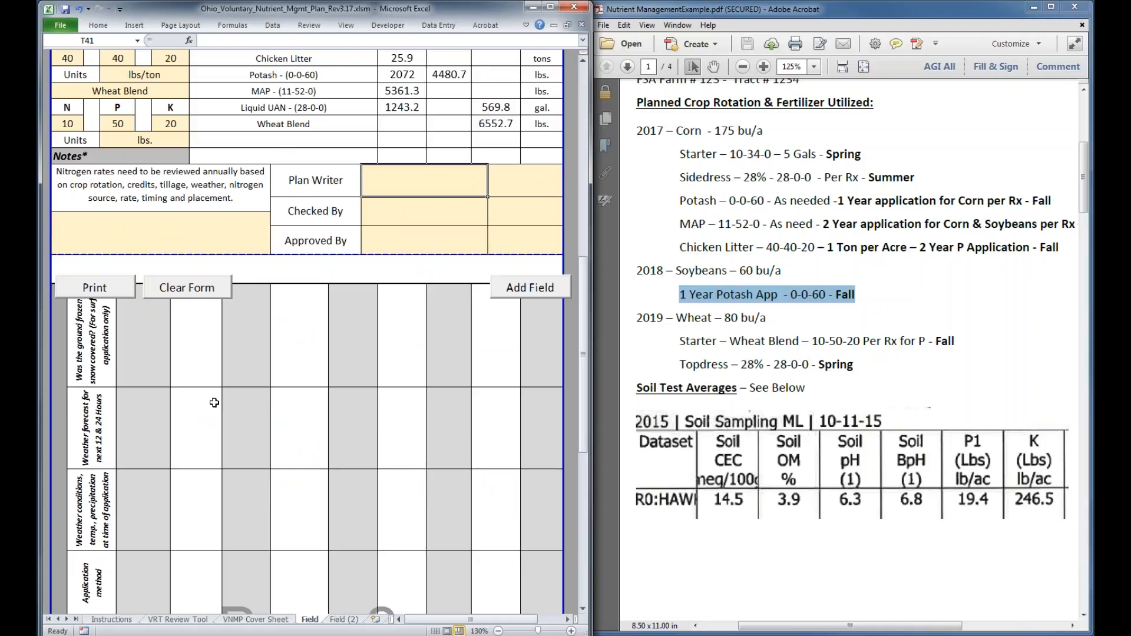
scroll(213, 403, "up", 6)
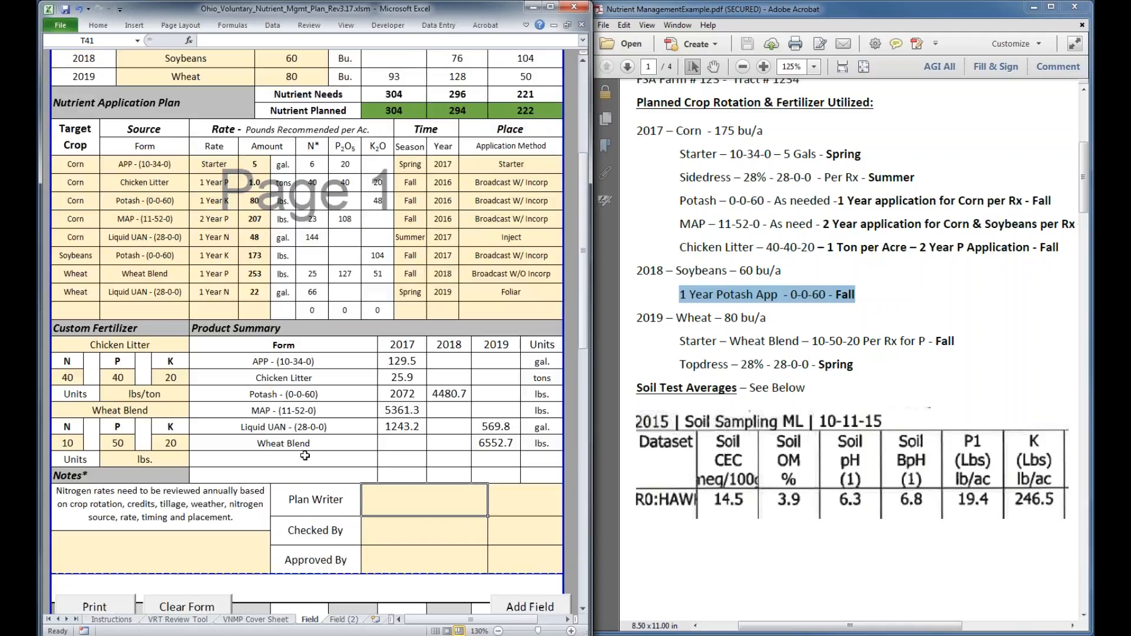
Look at the blank Field (2) sheet and return to the Field sheet's application plan
left_click(344, 620)
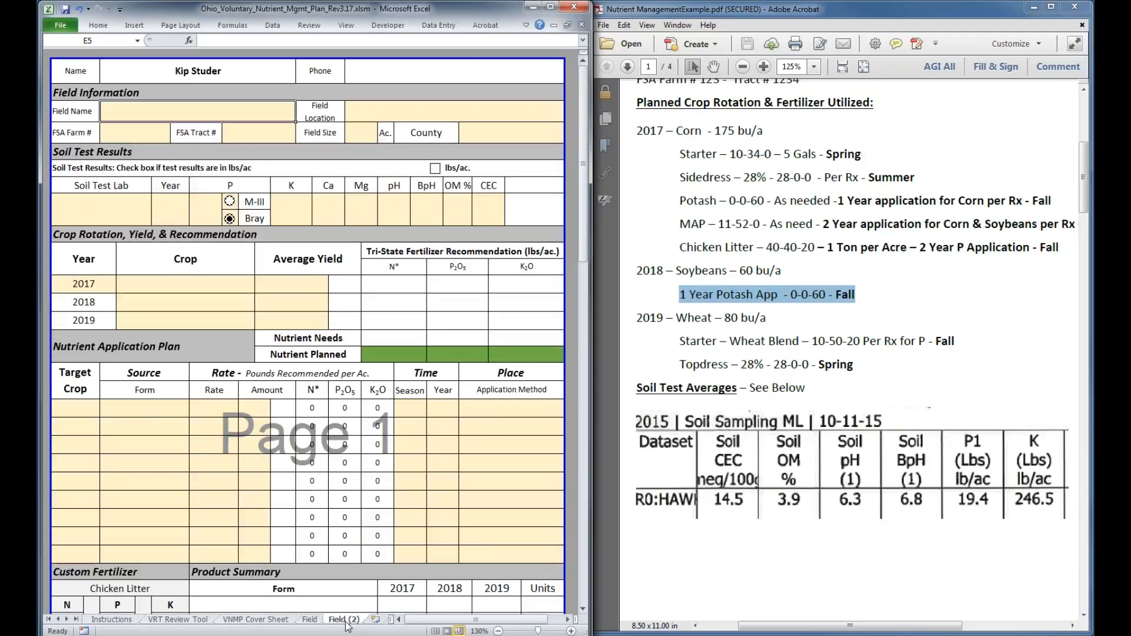
left_click(309, 620)
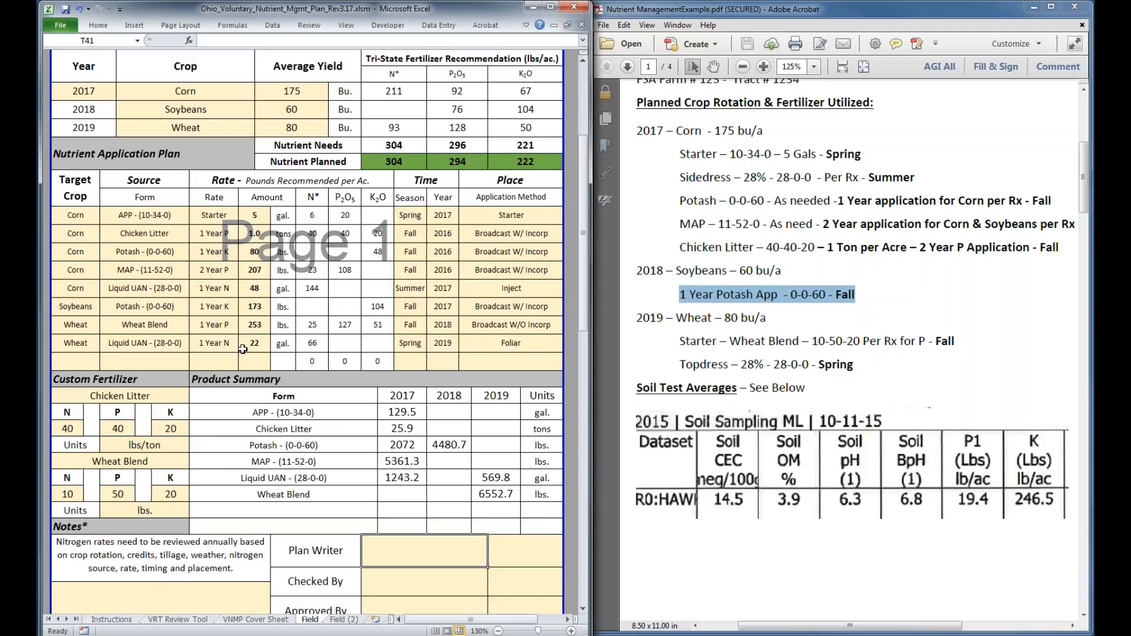
scroll(243, 349, "up", 1)
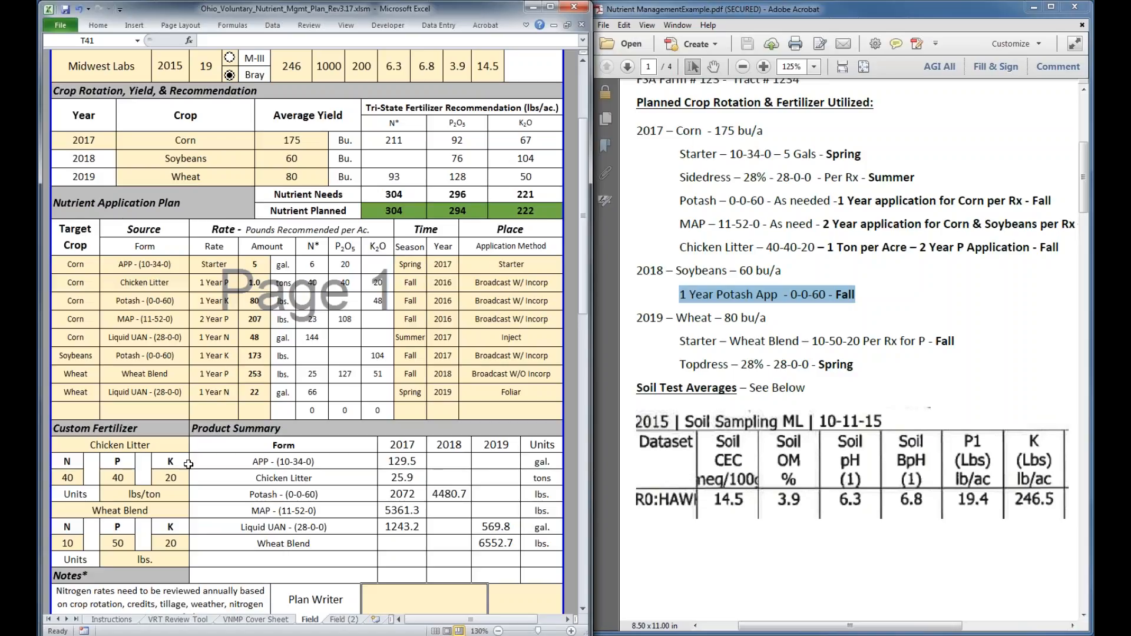
Check the VRT Review Tool's first 2017 fertilizer source choices for the custom Chicken Litter and Wheat Blend products
left_click(184, 622)
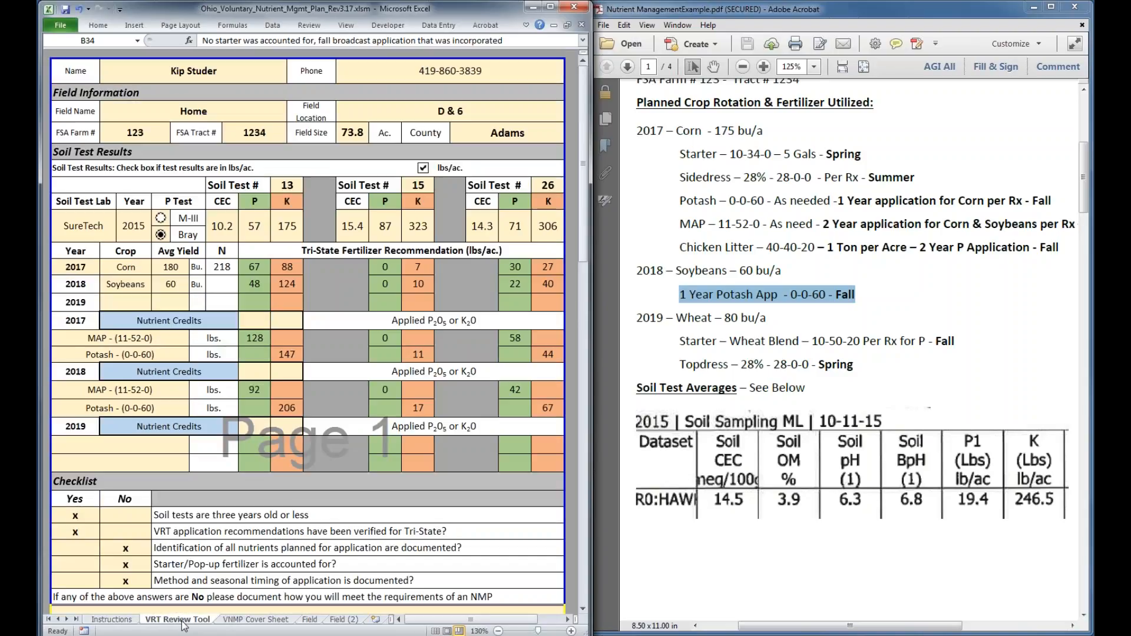
left_click(118, 338)
left_click(194, 339)
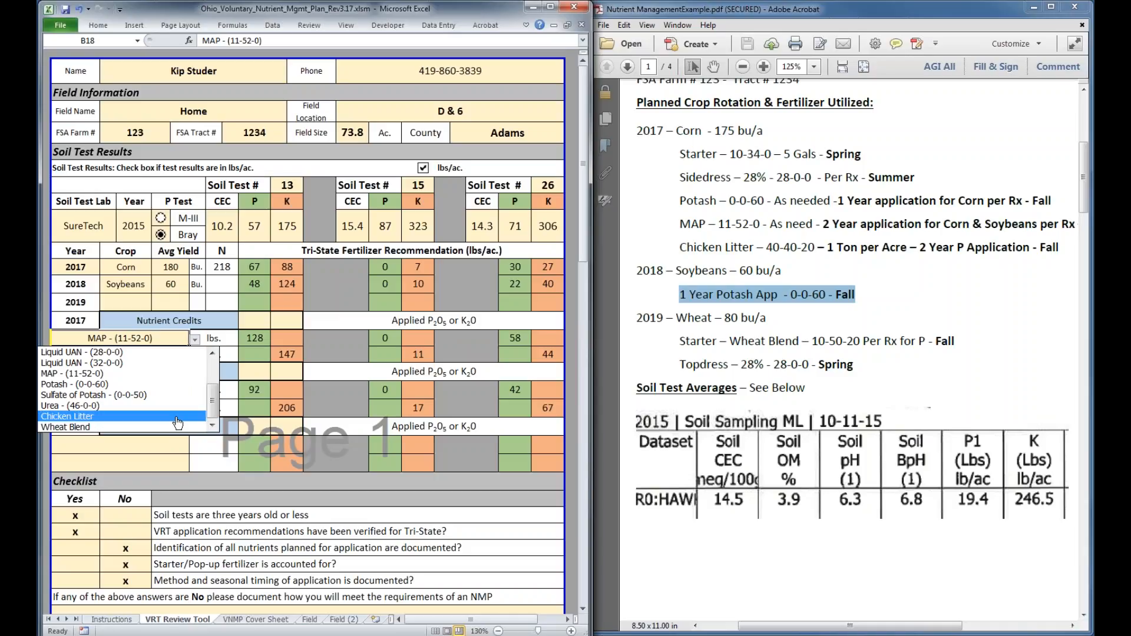
left_click(175, 338)
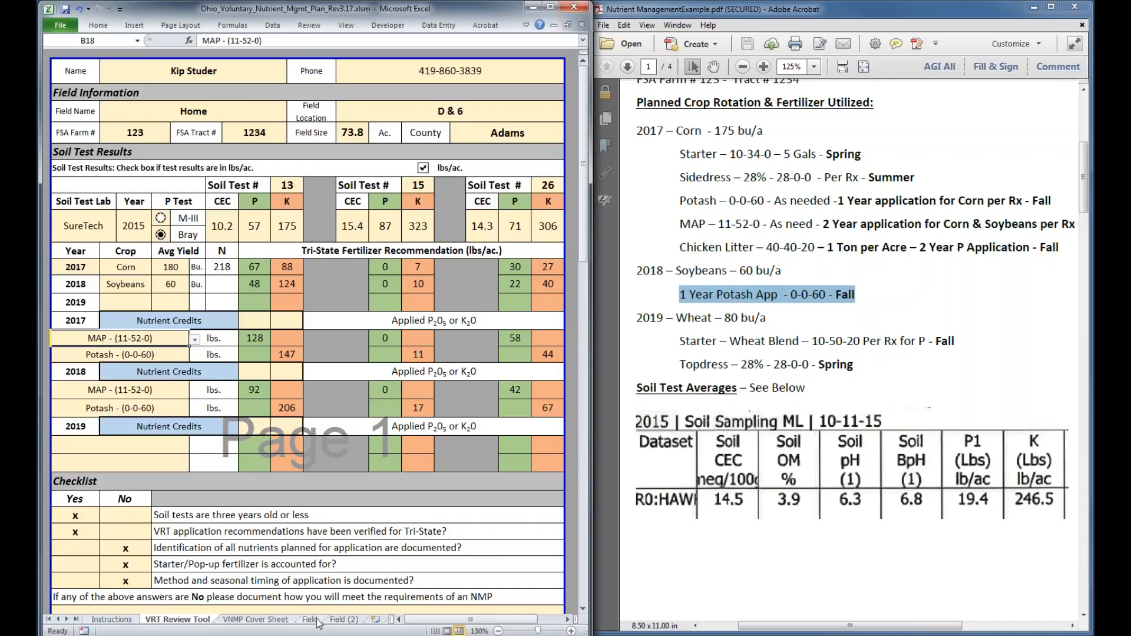
Compare the Custom Fertilizer section on the completed Field sheet with the one on the blank Field (2) sheet
left_click(316, 619)
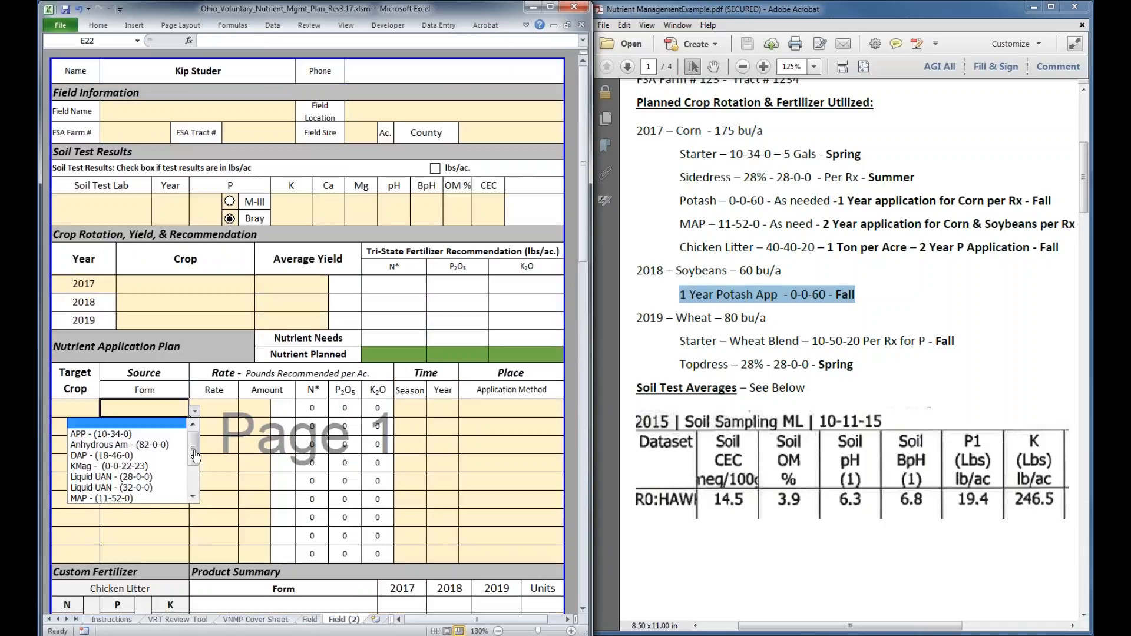
left_click_drag(195, 456, 193, 495)
left_click(148, 410)
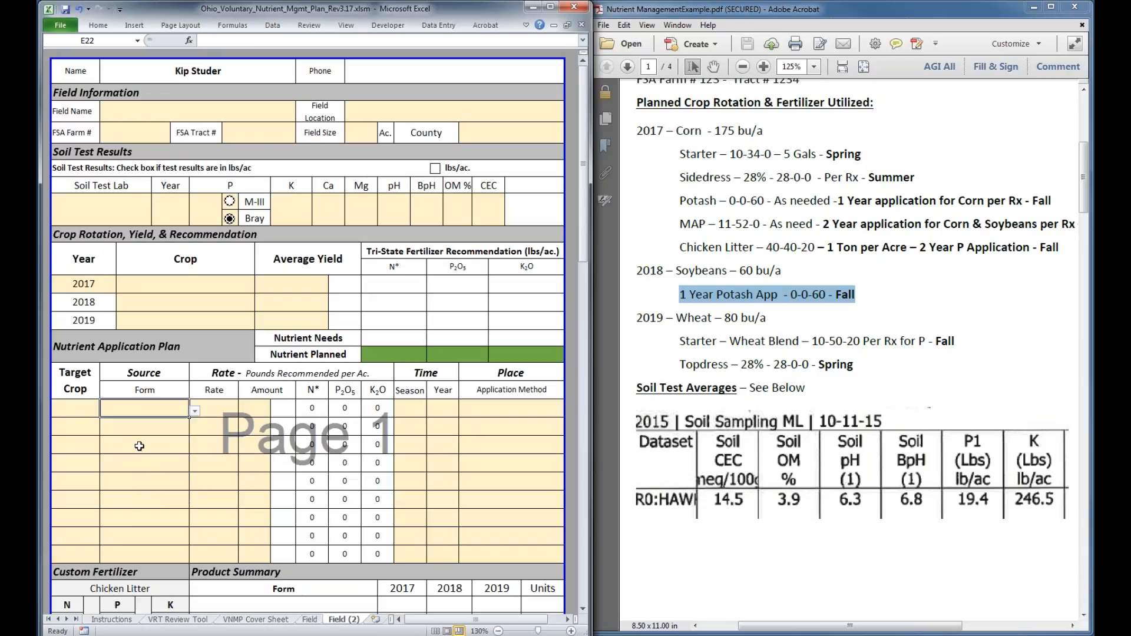
scroll(140, 446, "down", 1)
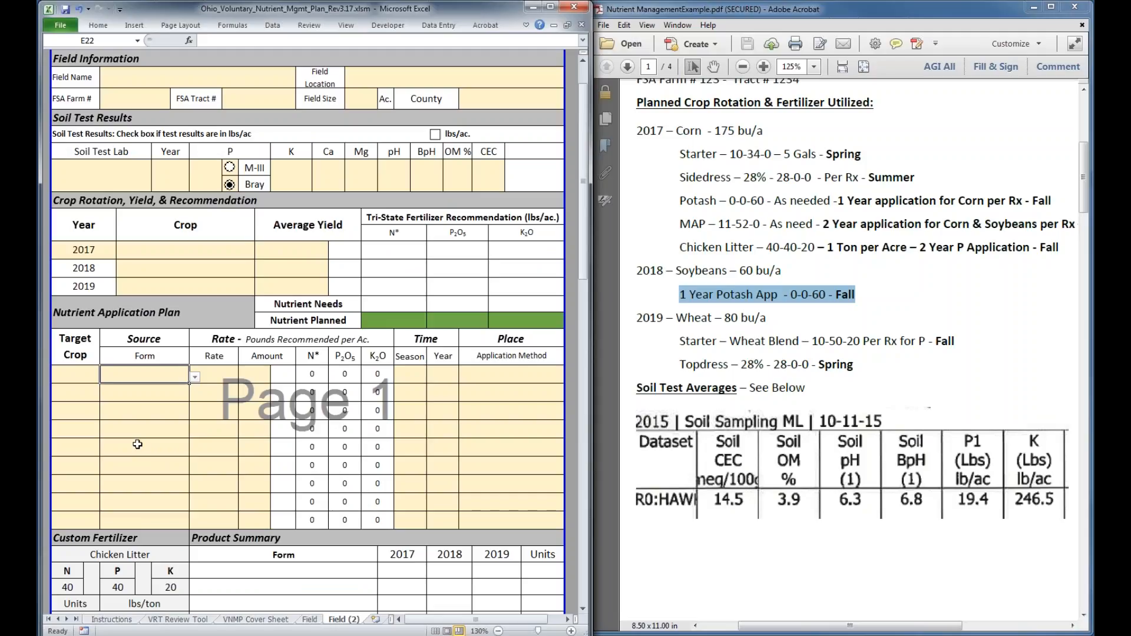
key("ctrl+Page_Up")
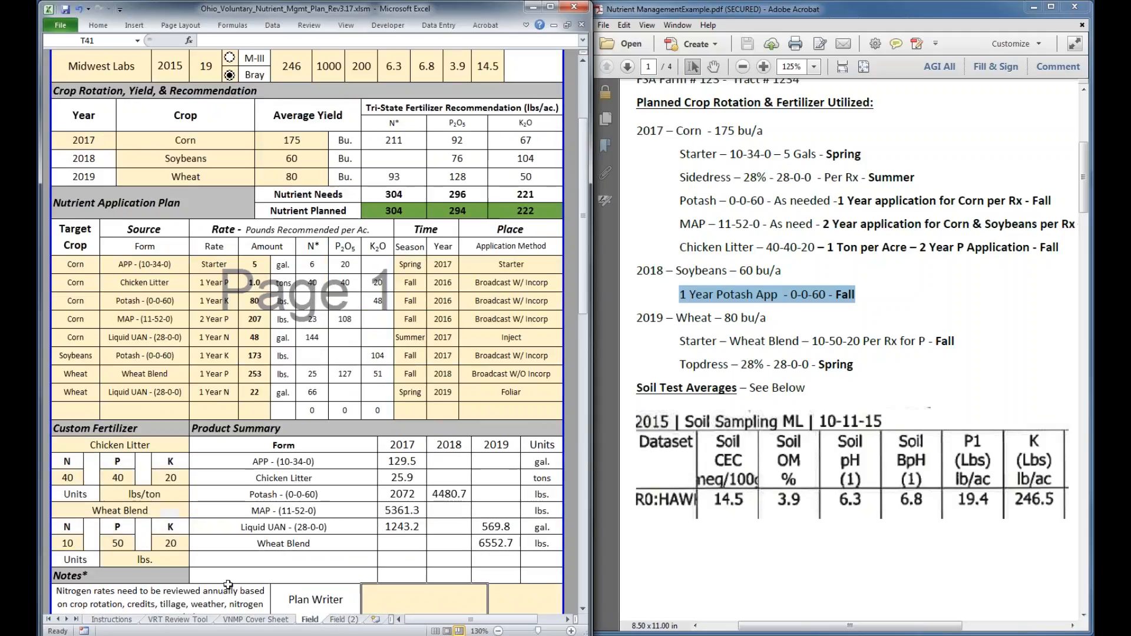
left_click(345, 620)
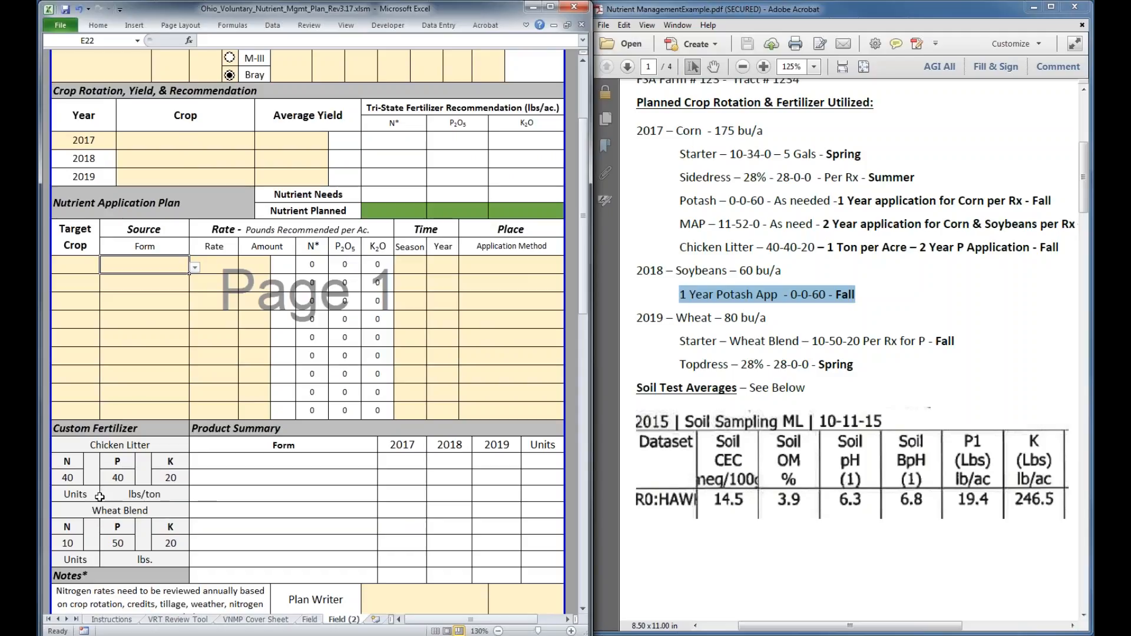
left_click(310, 619)
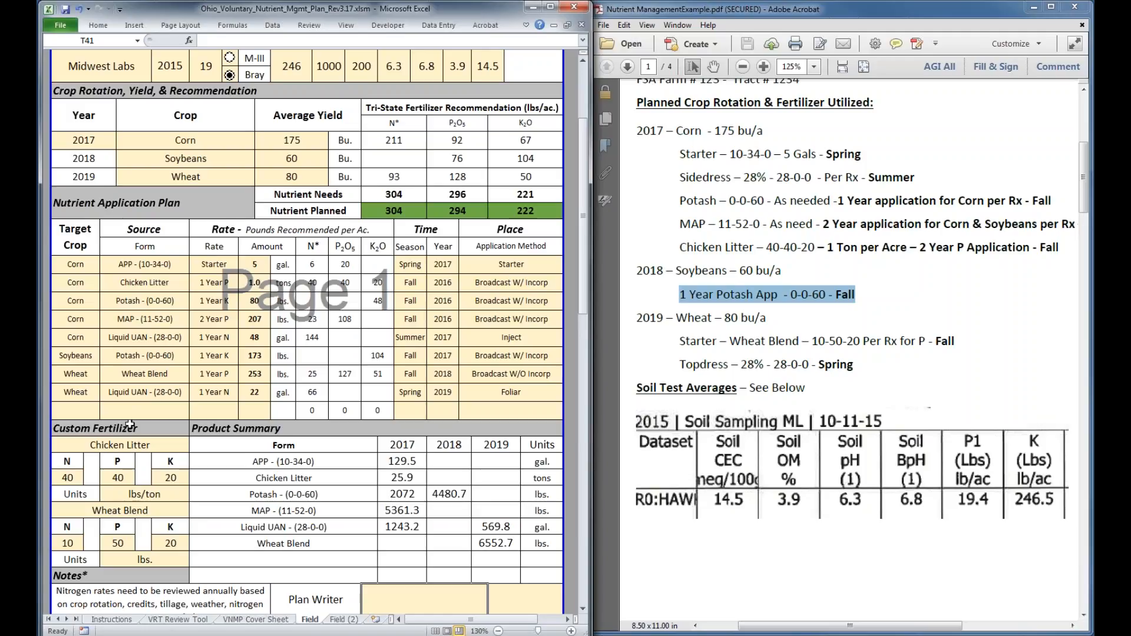
Review the Field sheet down to its Notes and sign-off cells, and the VRT Review Tool and planner guidance on the Instructions sheet
scroll(130, 425, "down", 1)
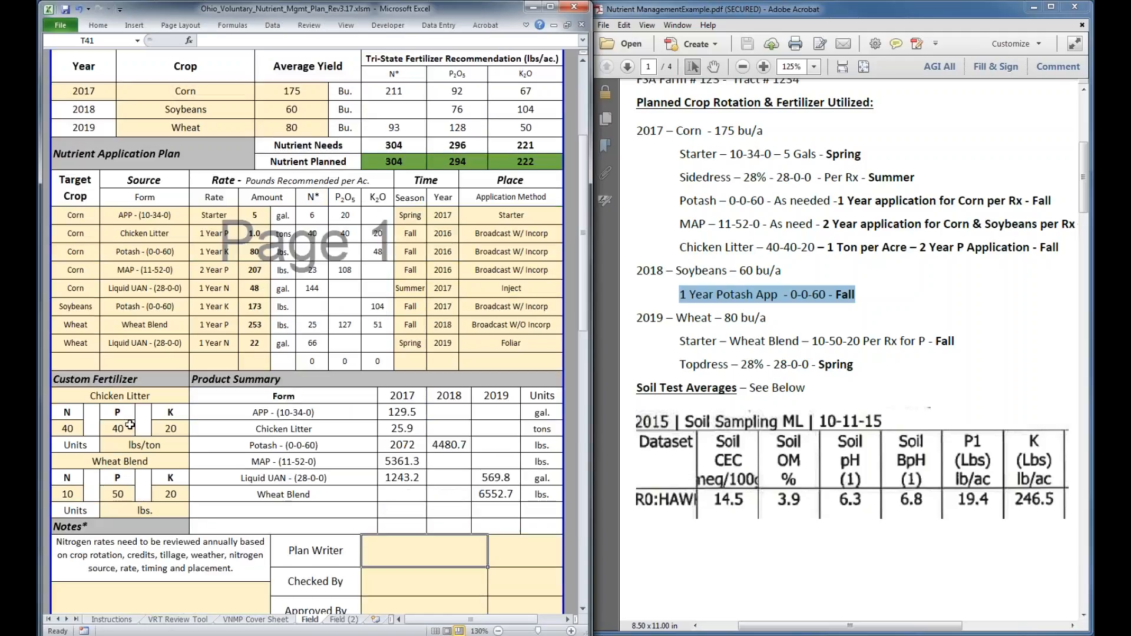
scroll(130, 424, "down", 2)
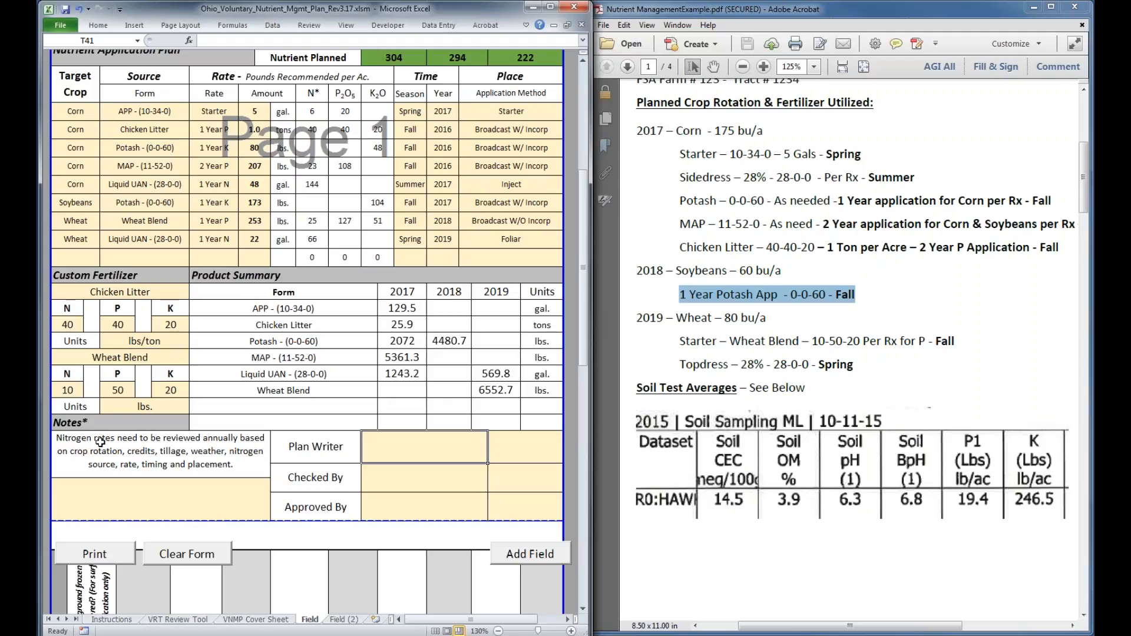
left_click(180, 620)
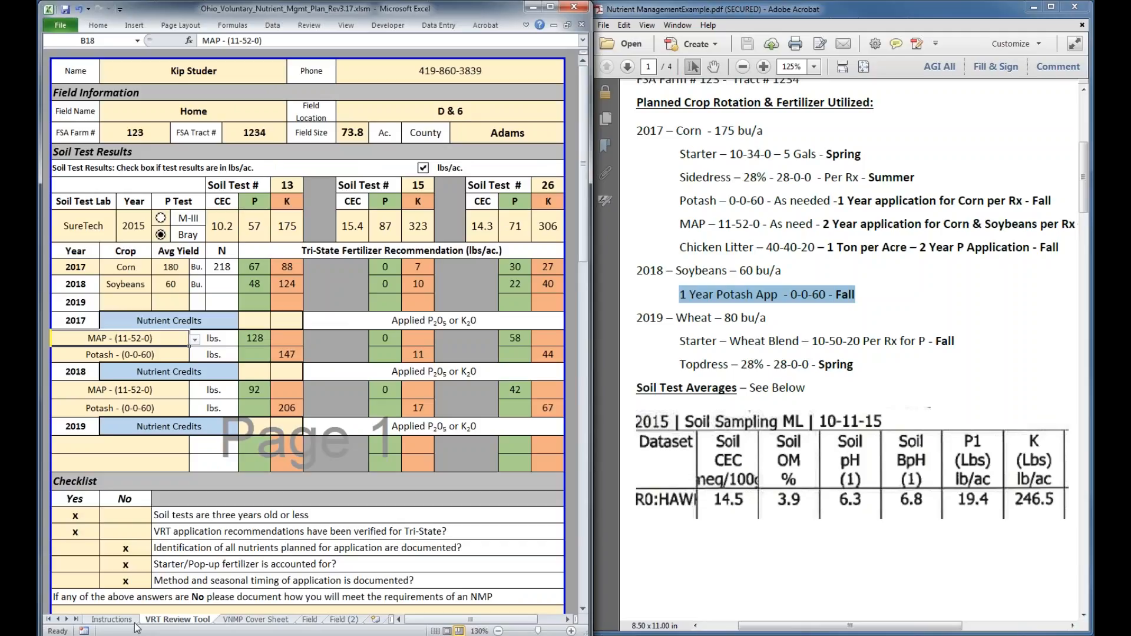
left_click(125, 621)
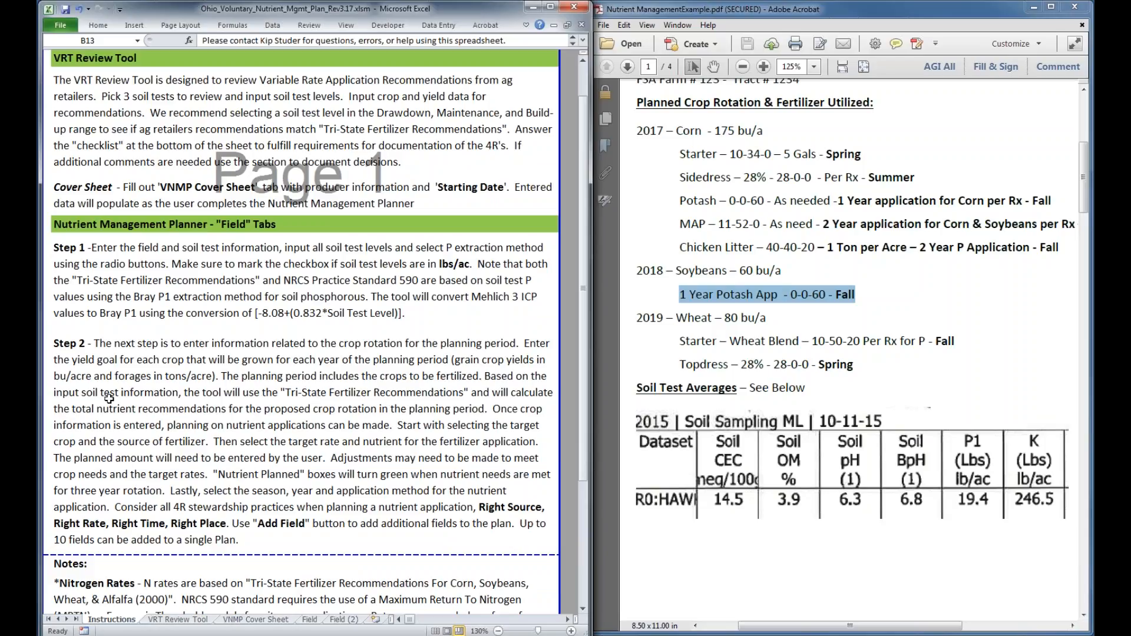
scroll(109, 399, "down", 1)
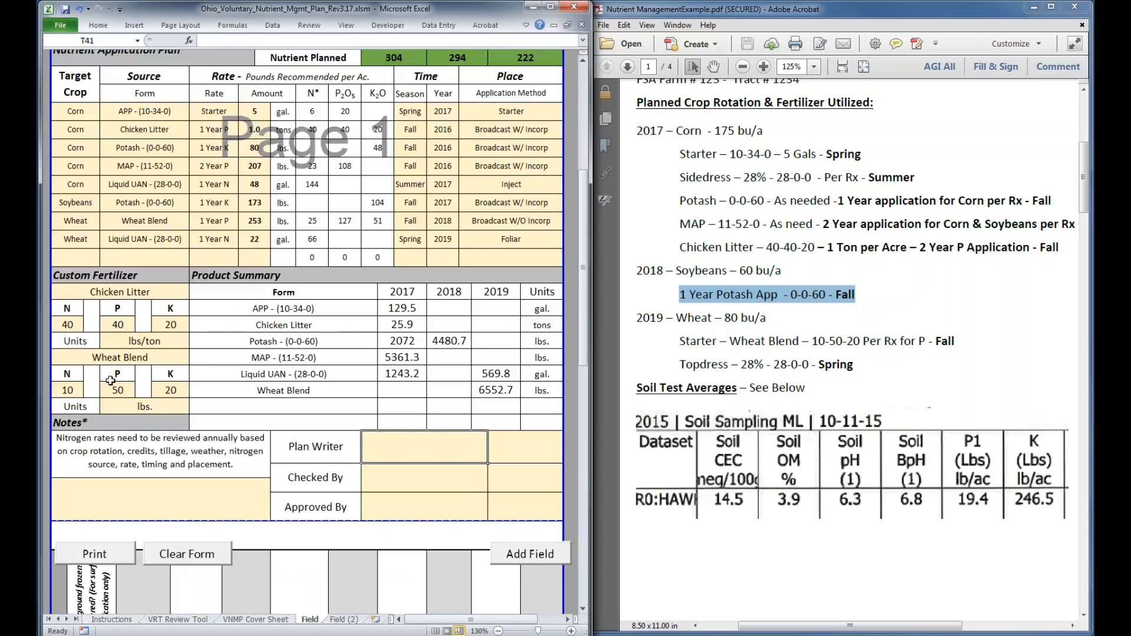